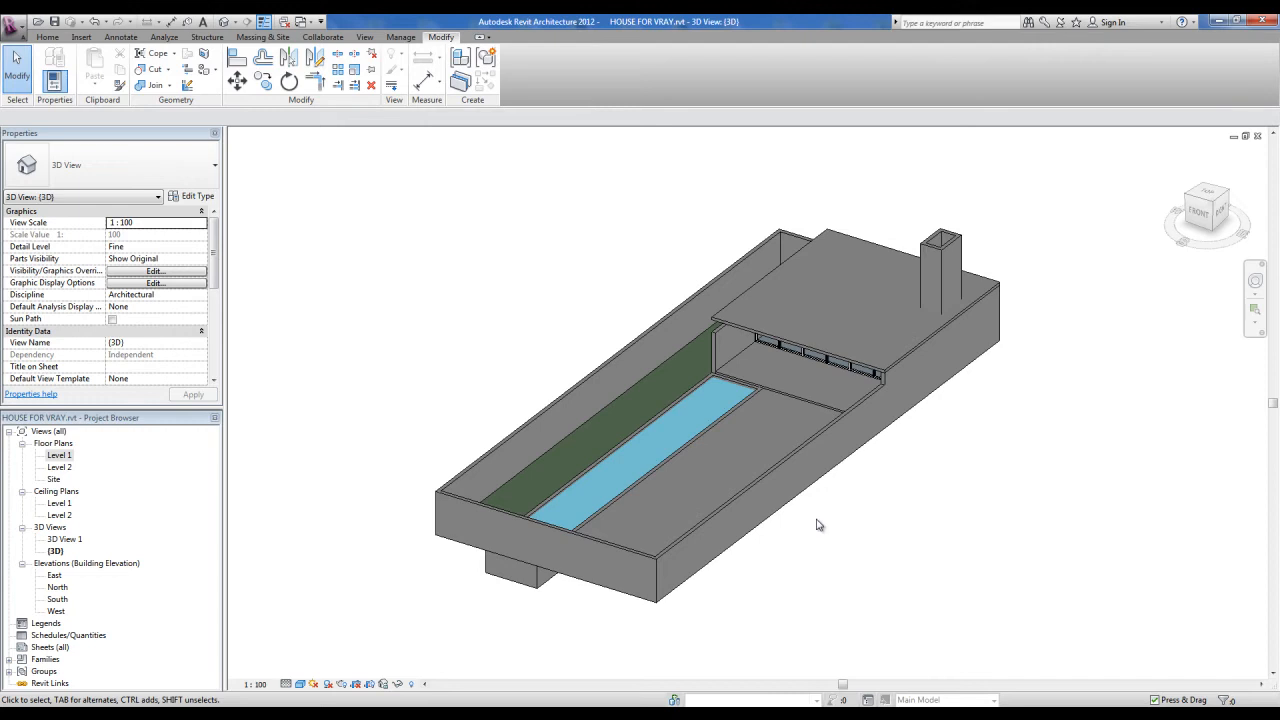
Step: Start exporting the current 3D view of the house to DWG format
shift+middle_drag(838, 526, 851, 540)
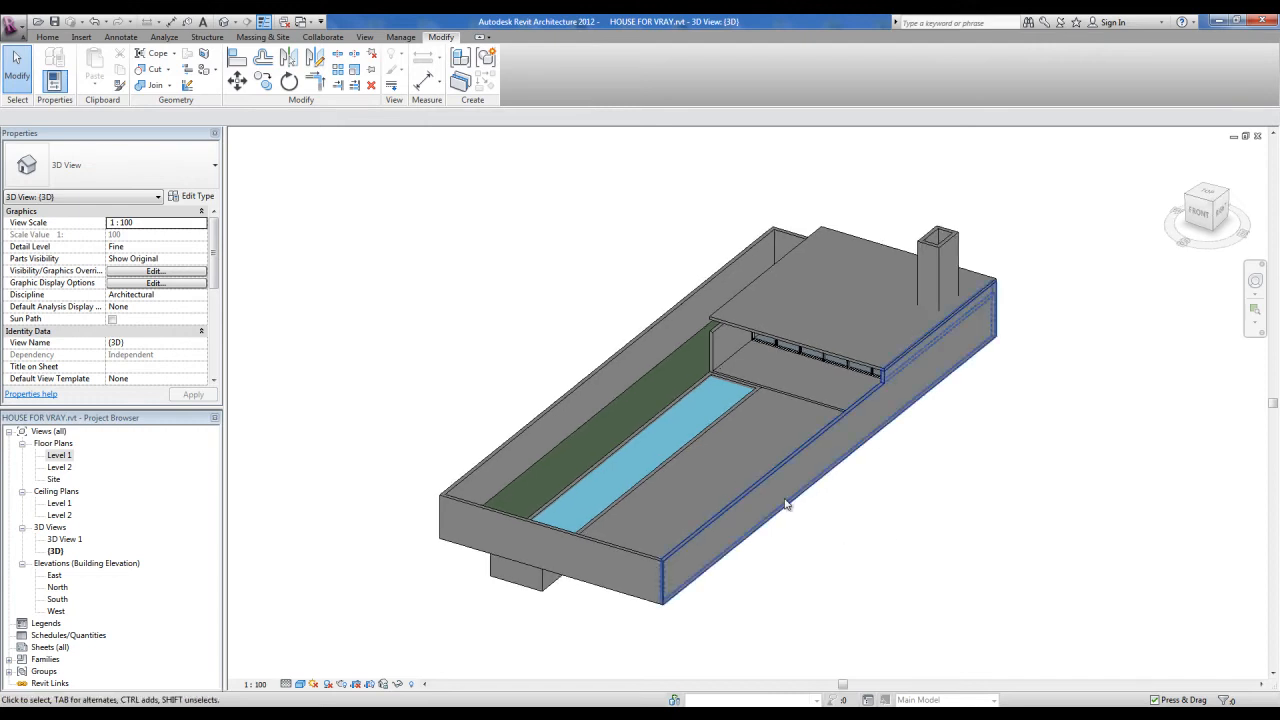
shift+middle_drag(775, 488, 799, 496)
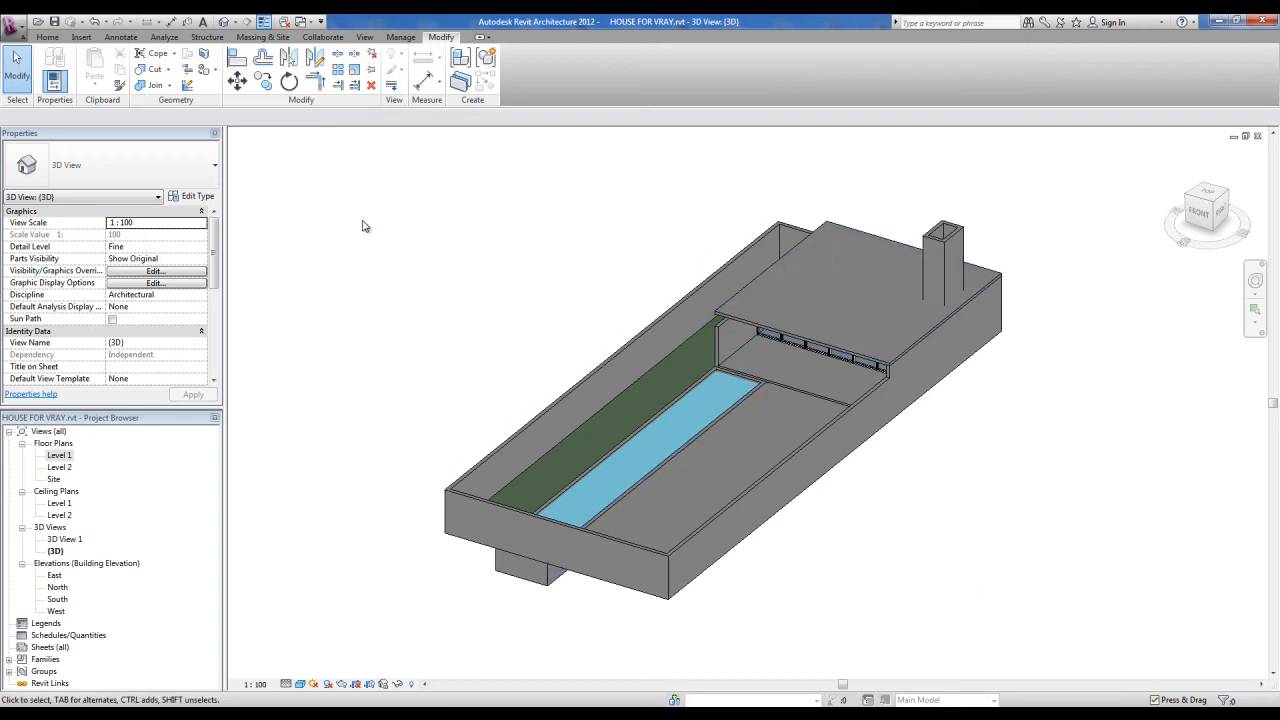
click(16, 32)
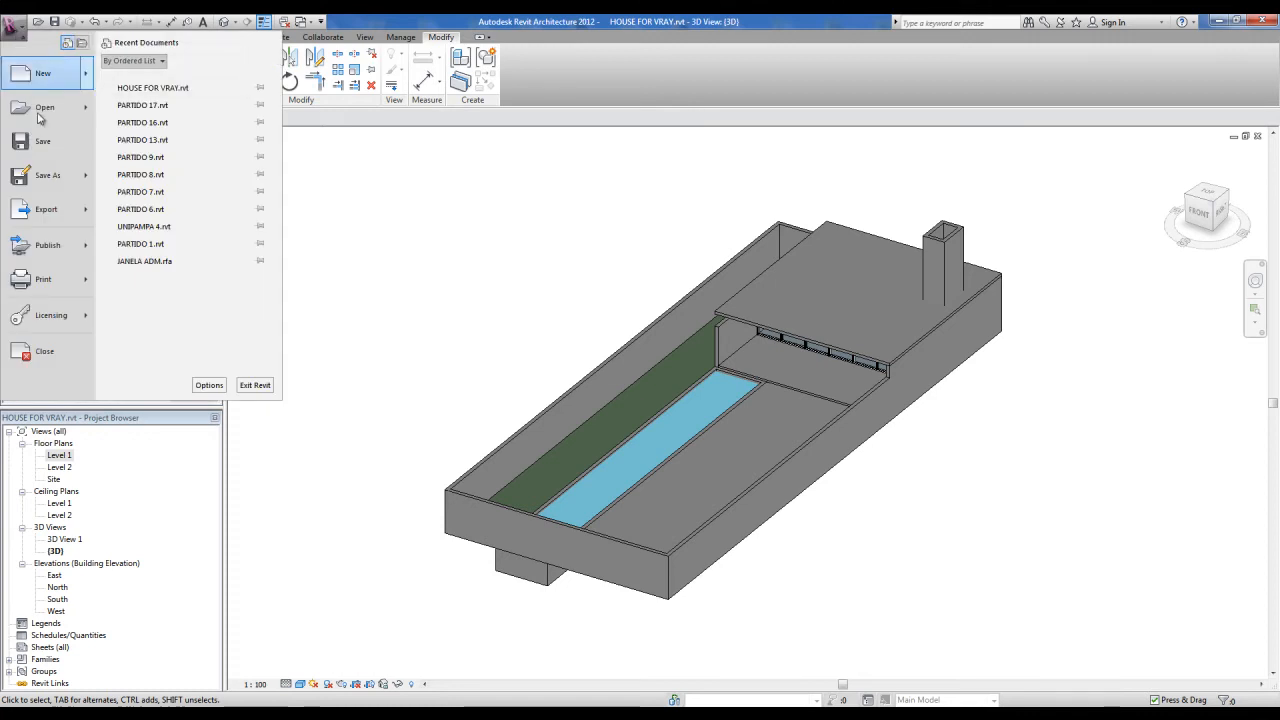
mouse_move(86, 209)
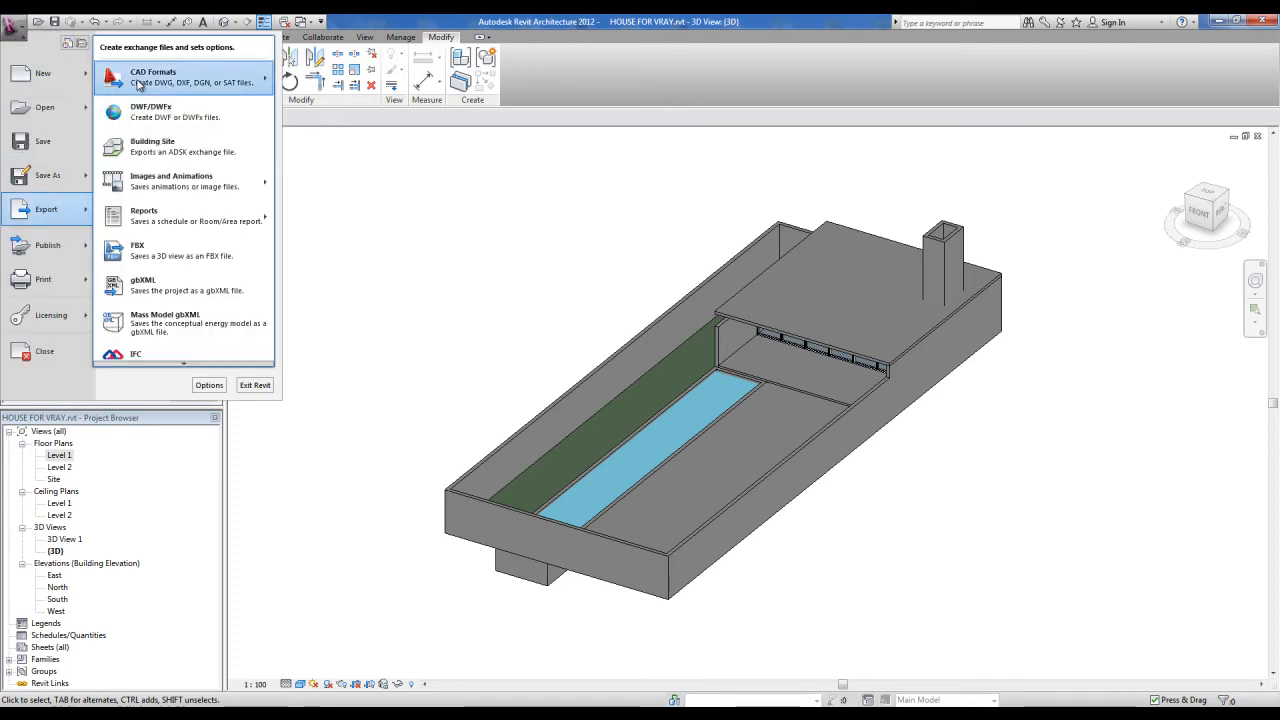
mouse_move(138, 85)
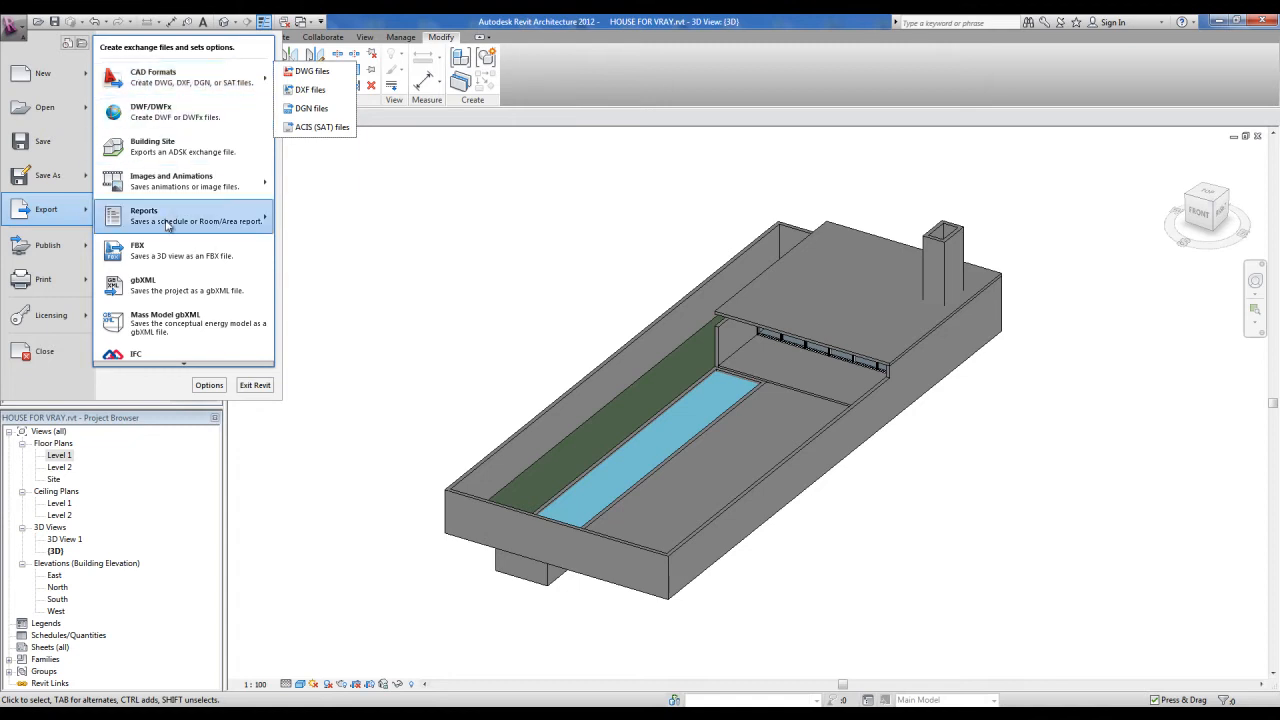
click(152, 255)
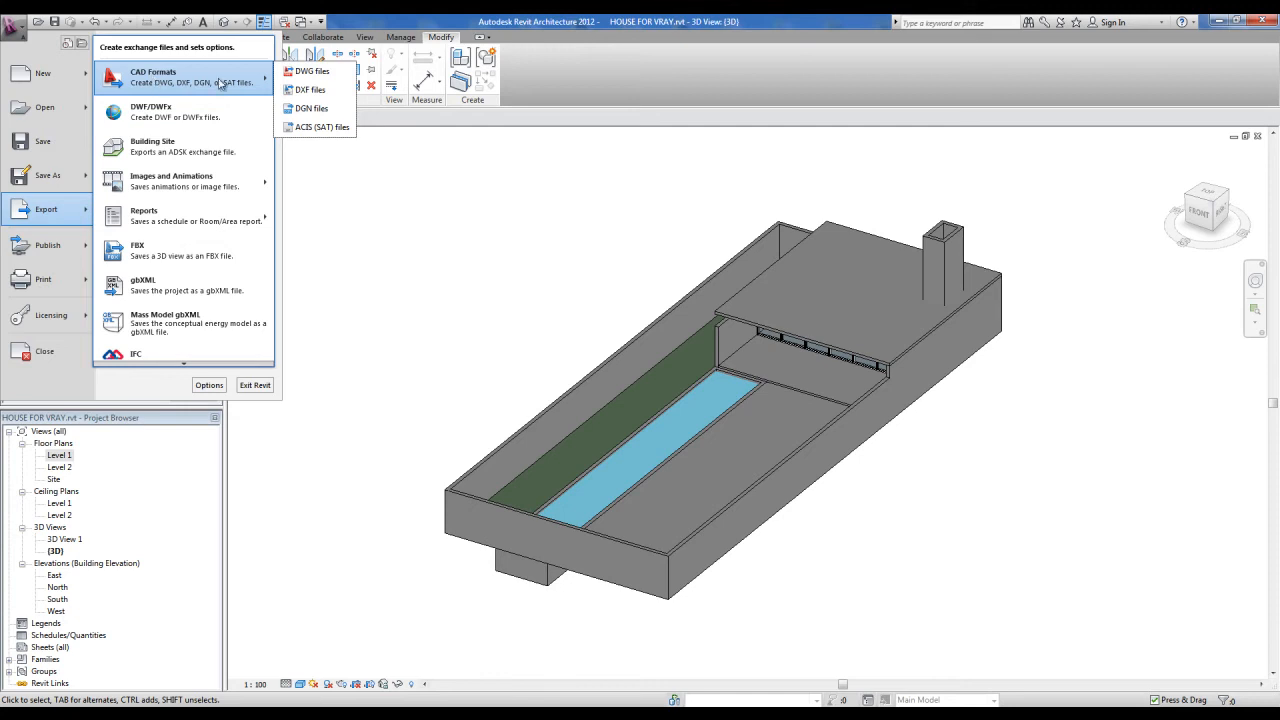
click(313, 72)
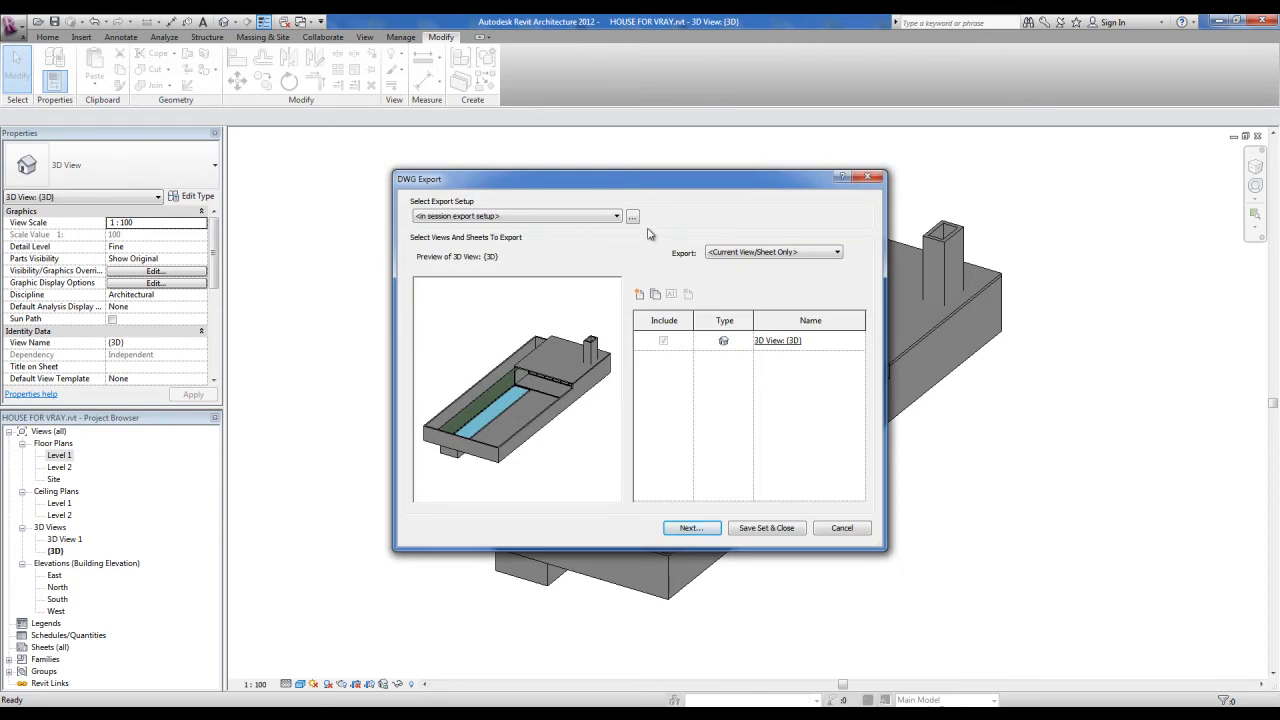
Step: Open the DWG export setup for modification and set one DWG unit to Centimeter
click(633, 217)
key(ctrl)
key(ctrl)
click(633, 218)
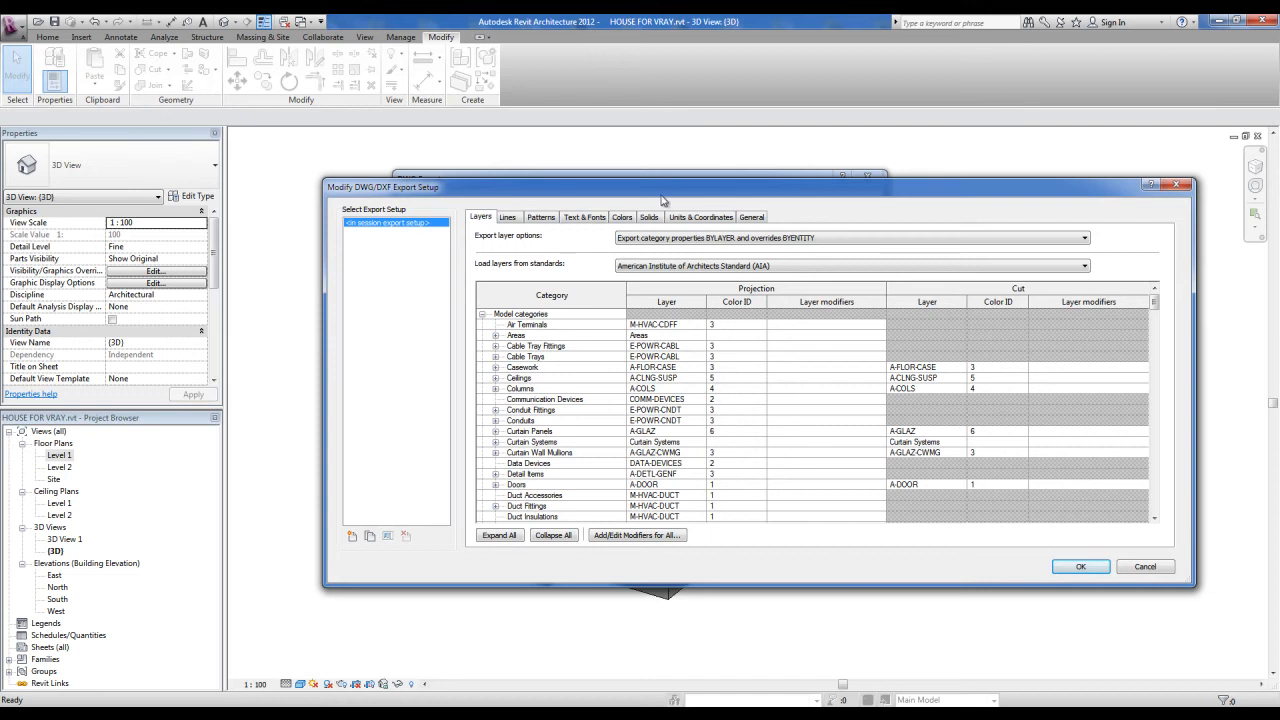
drag(663, 197, 627, 181)
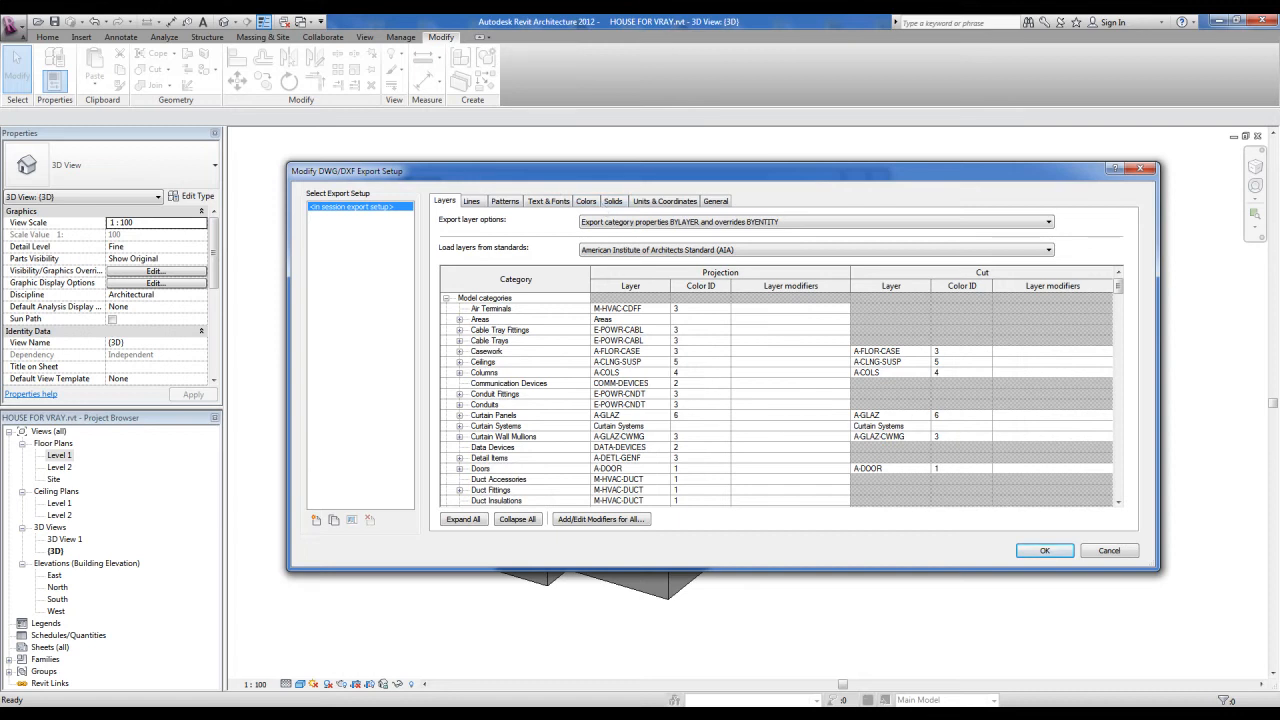
click(1136, 717)
click(1219, 664)
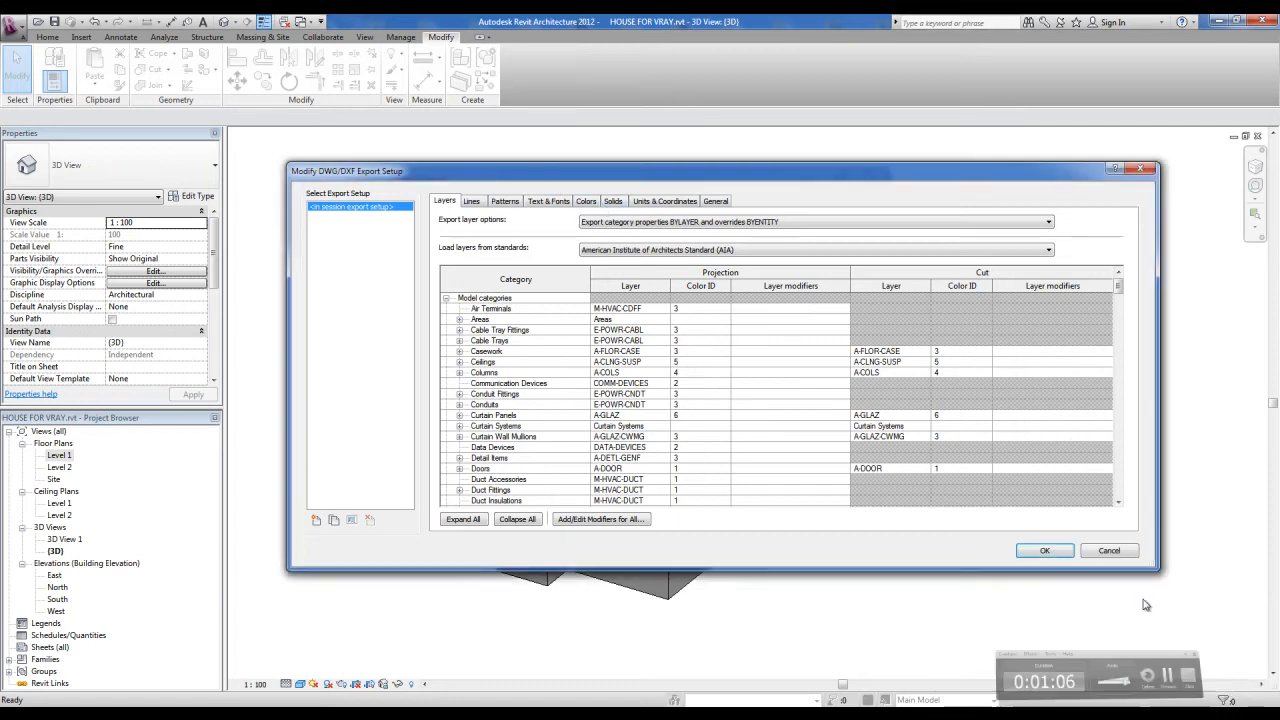
click(660, 204)
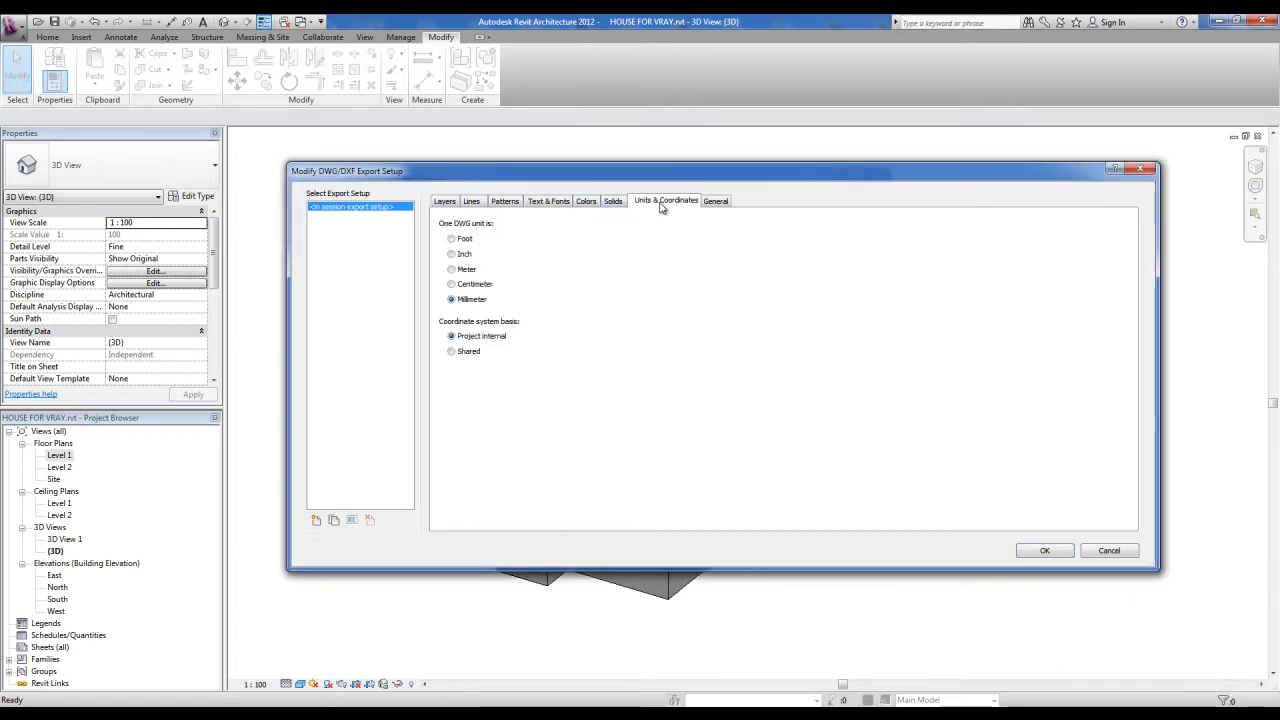
click(457, 289)
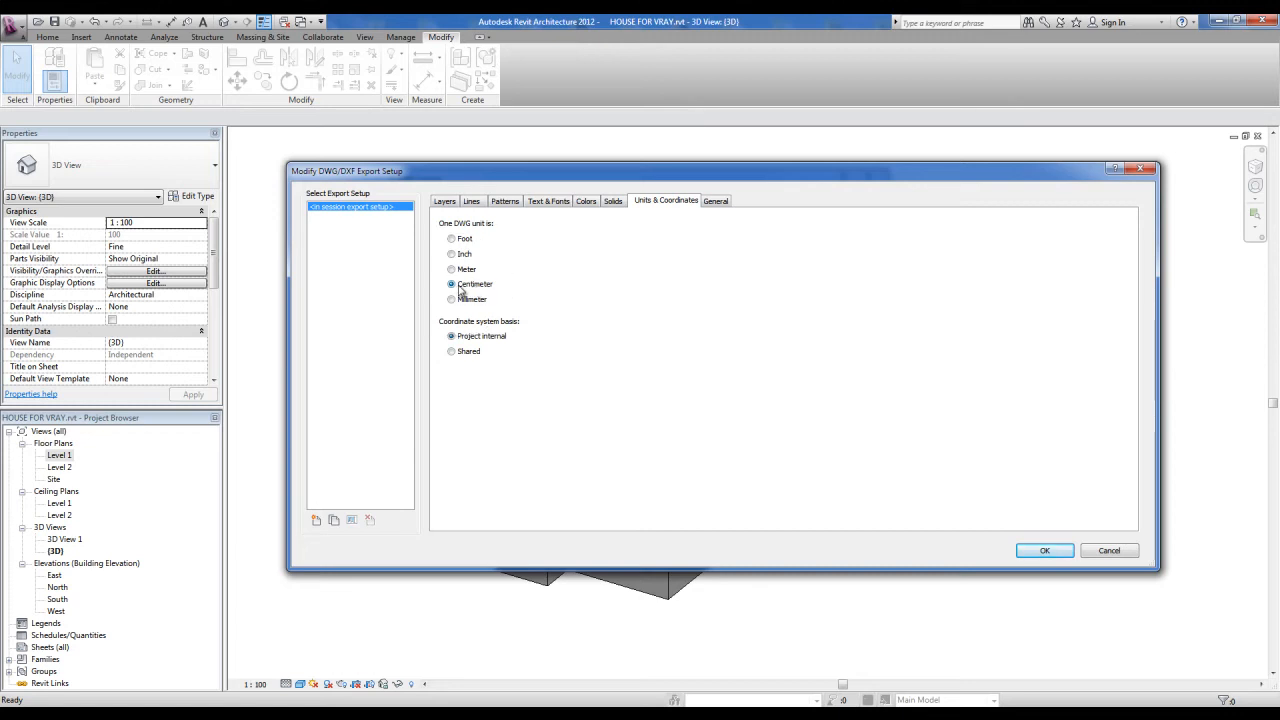
Step: Set solids in 3D views to export as ACIS solids and accept the export setup
click(613, 202)
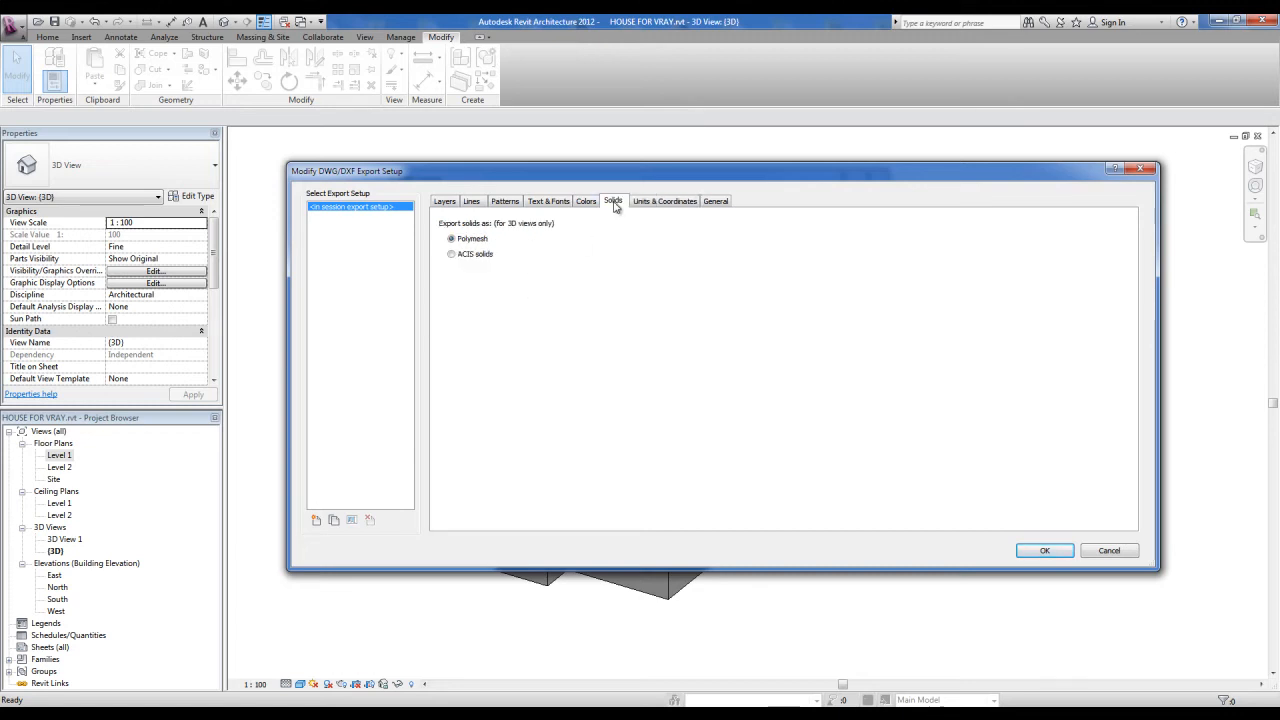
click(451, 256)
click(458, 260)
click(1043, 553)
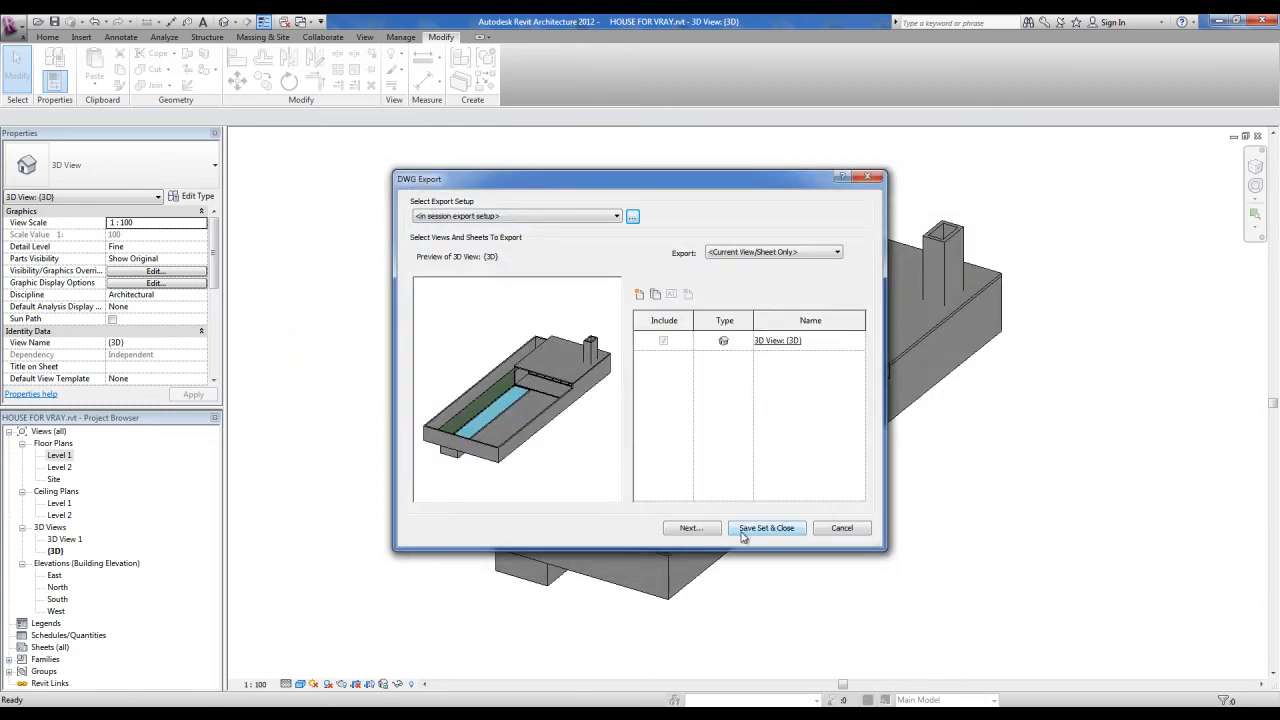
Step: Export the view to the Desktop as an AutoCAD 2010 DWG file named HOUSE
click(693, 529)
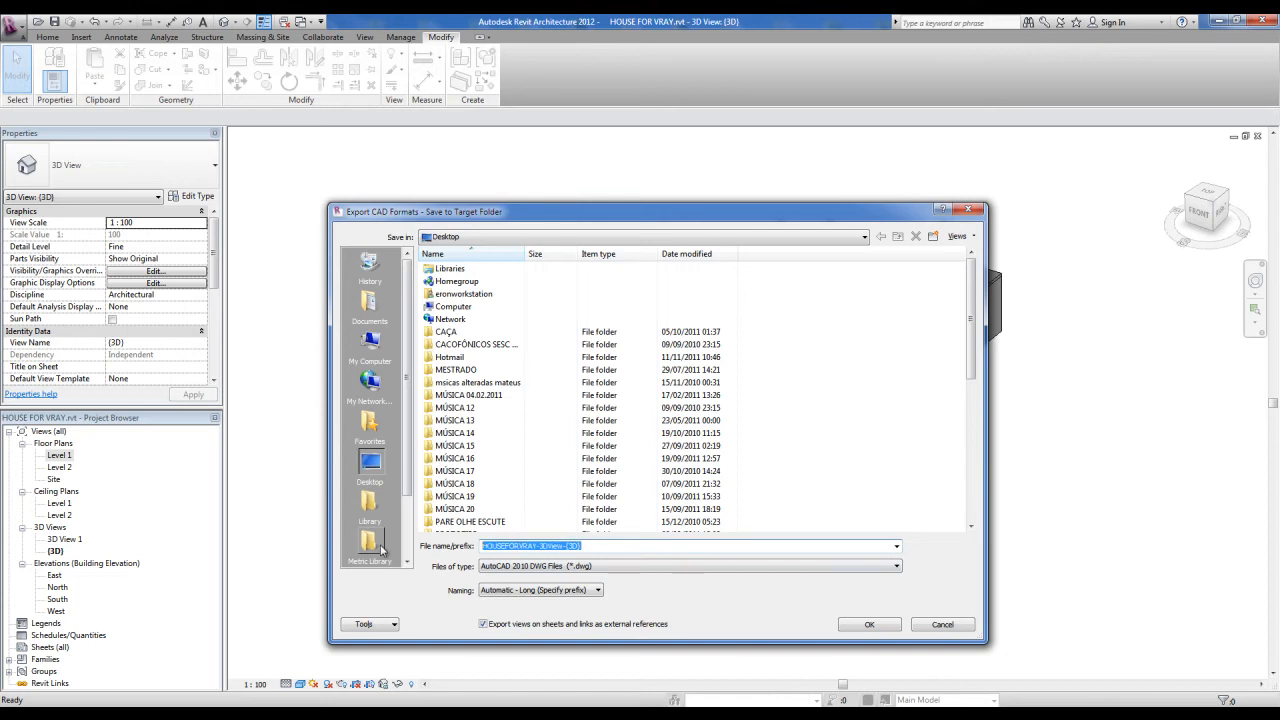
text(HOUSE FOR)
drag(518, 552, 507, 557)
key(Delete)
click(911, 588)
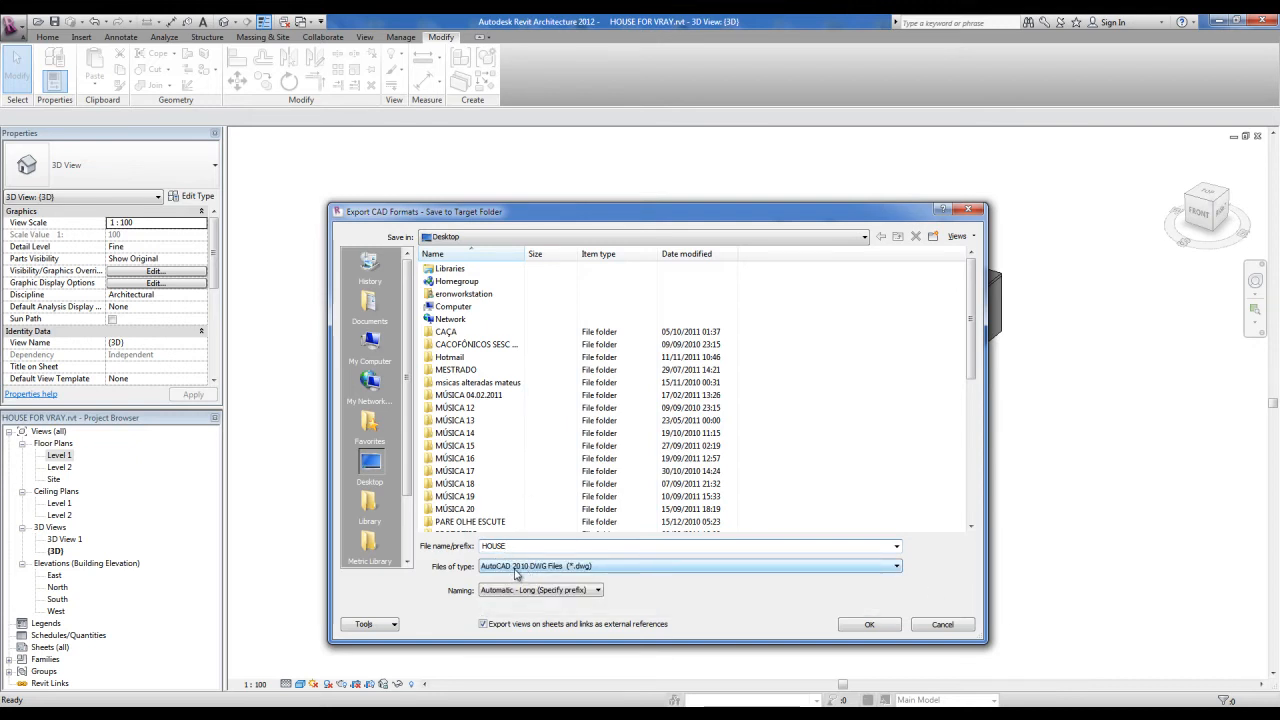
key(ctrl)
click(860, 626)
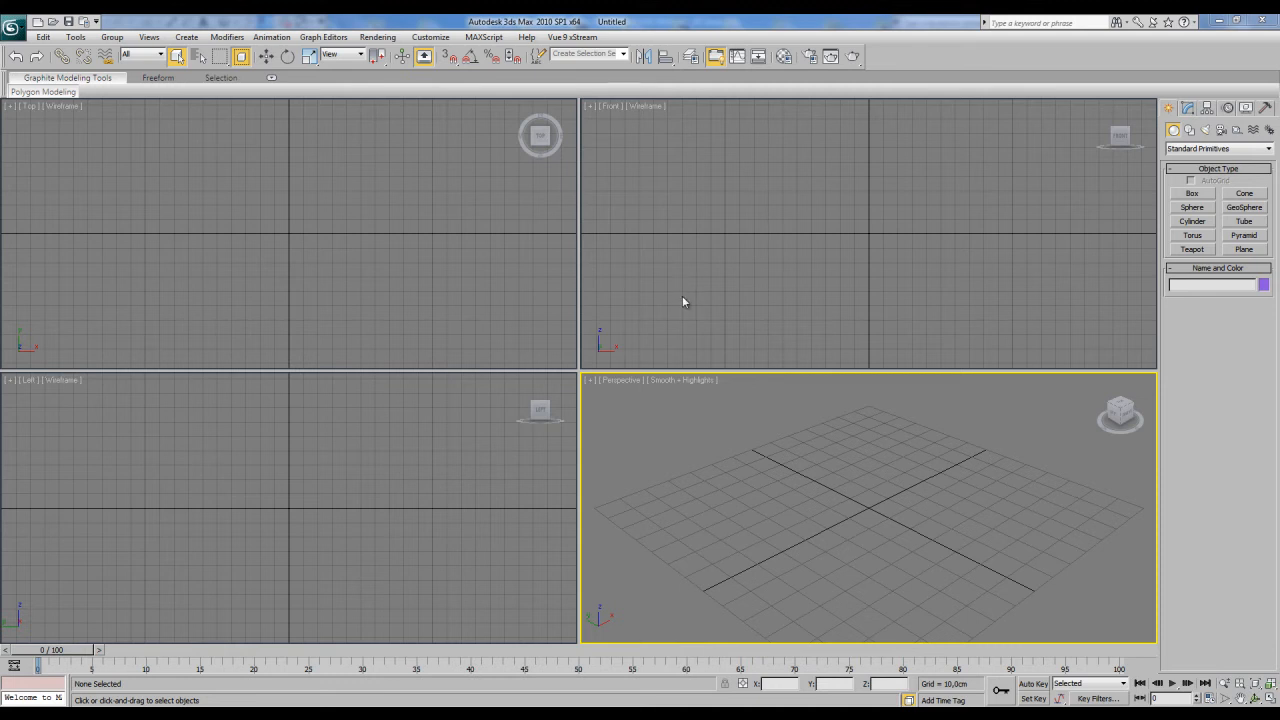
Step: Switch to 3ds Max and check the display unit scale and system unit scale in the units setup
click(432, 38)
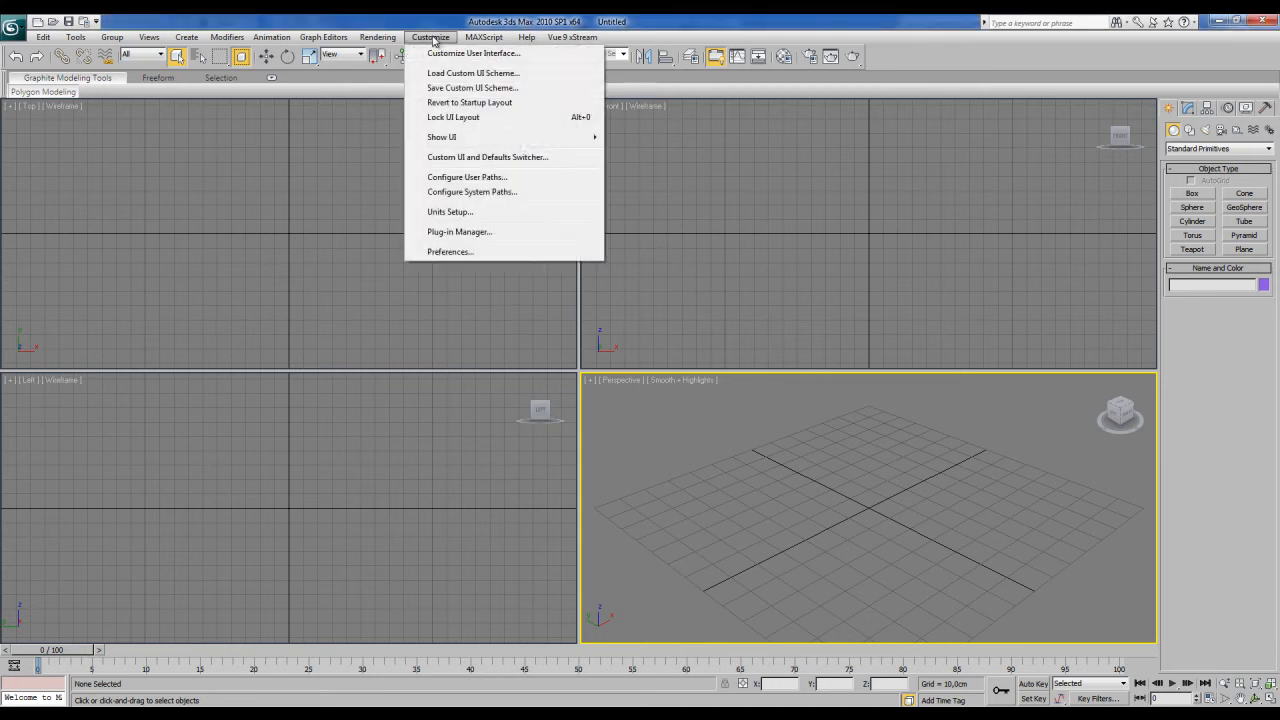
click(449, 212)
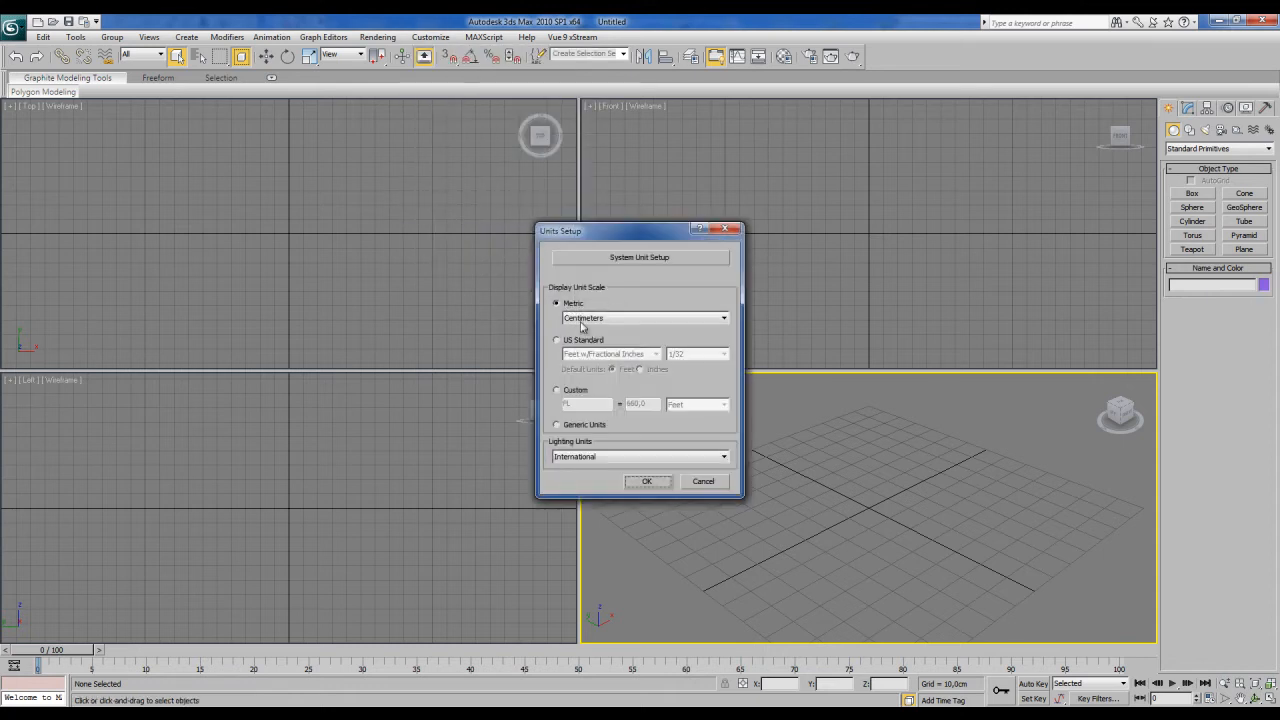
click(622, 262)
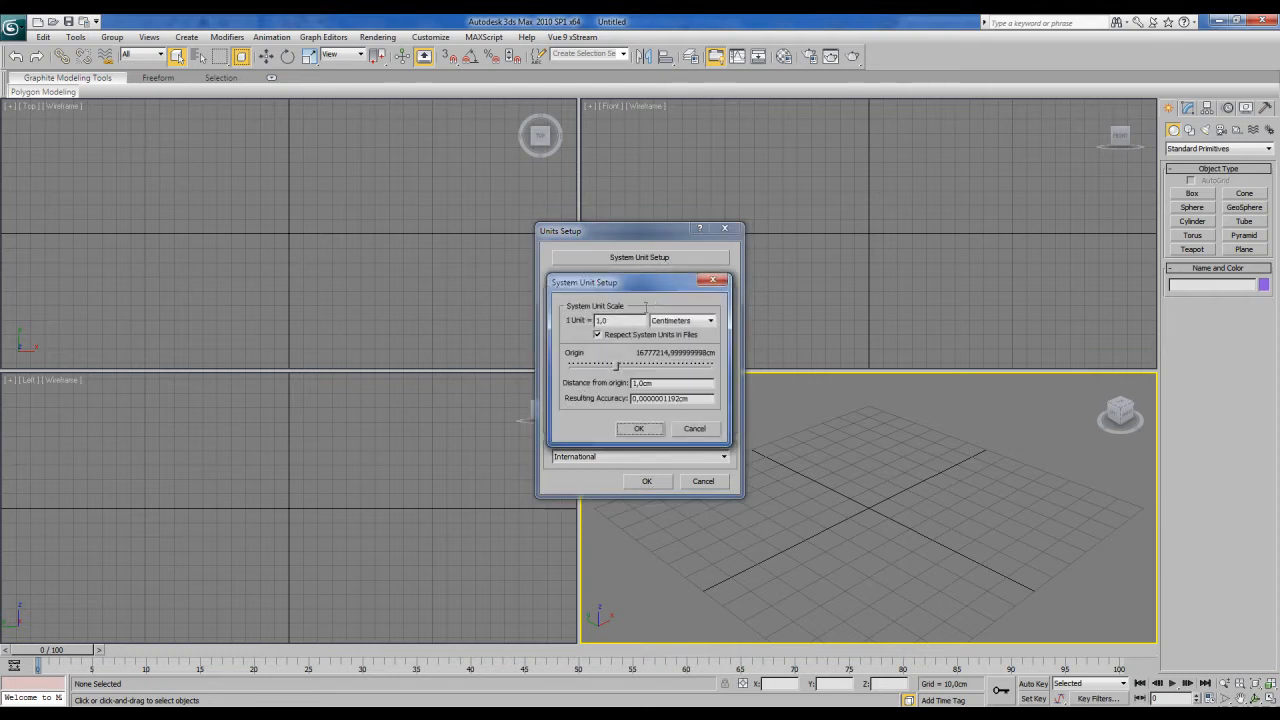
click(607, 321)
click(666, 322)
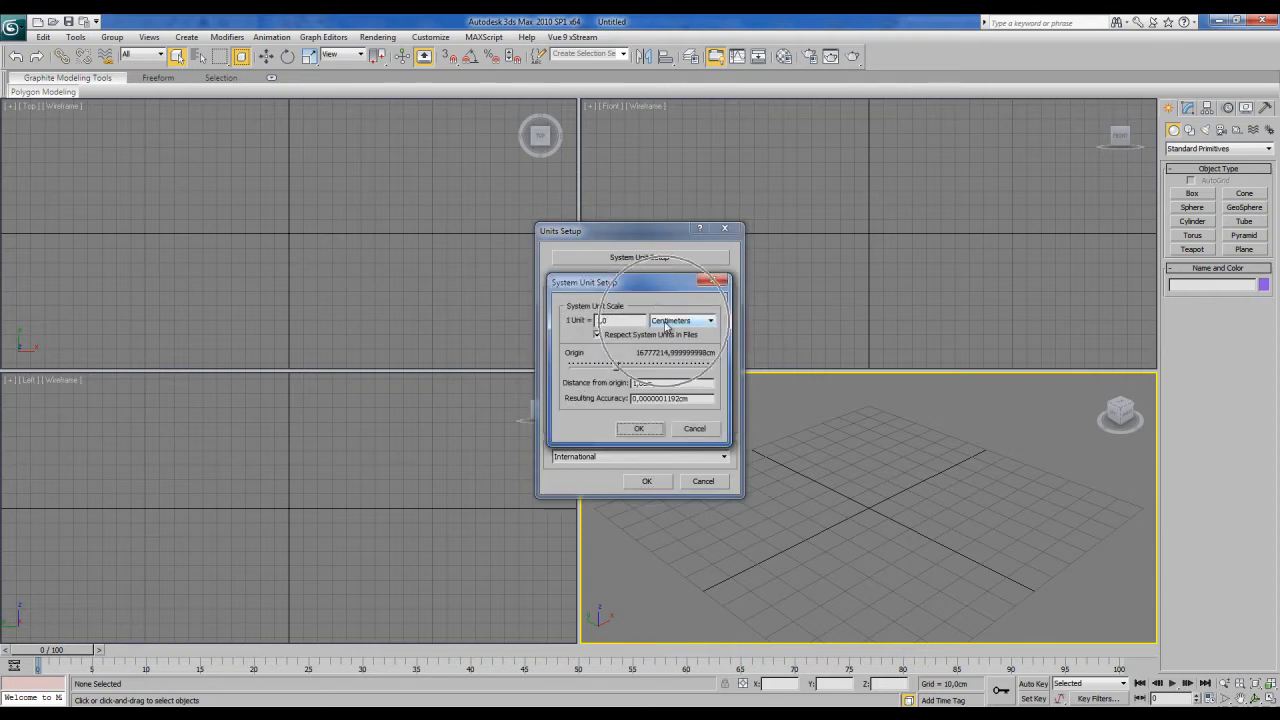
click(648, 429)
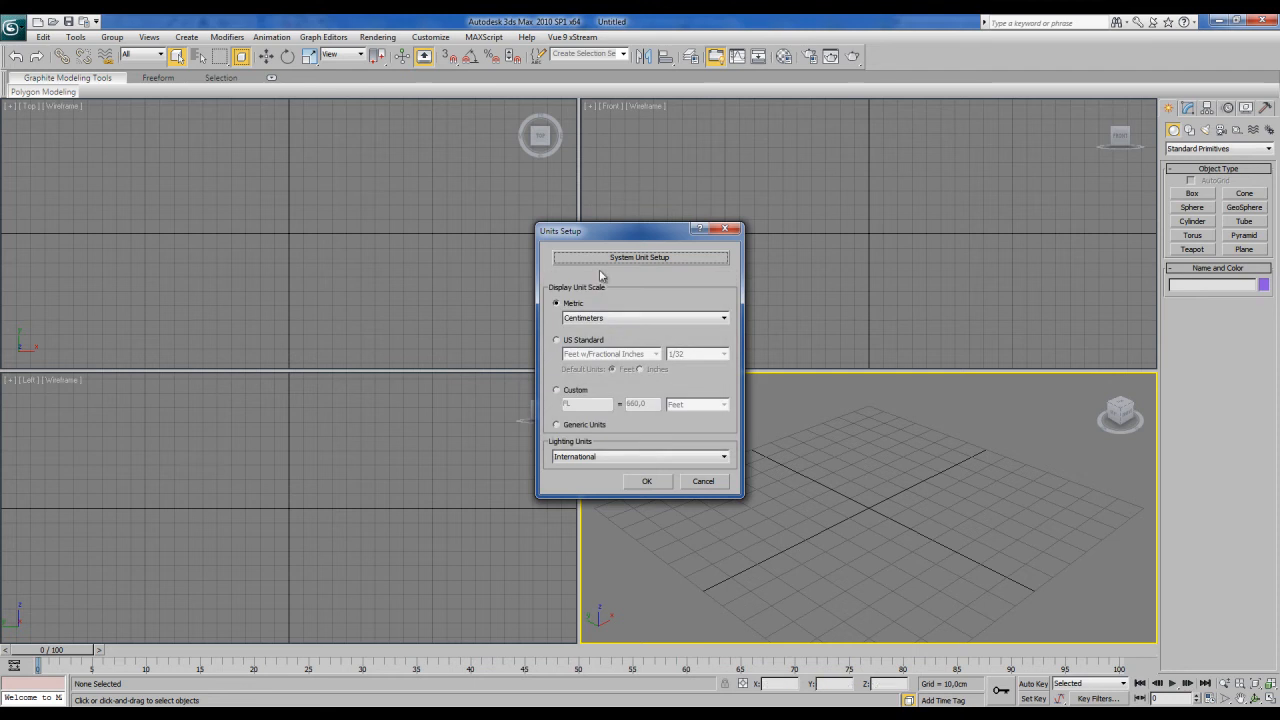
click(650, 484)
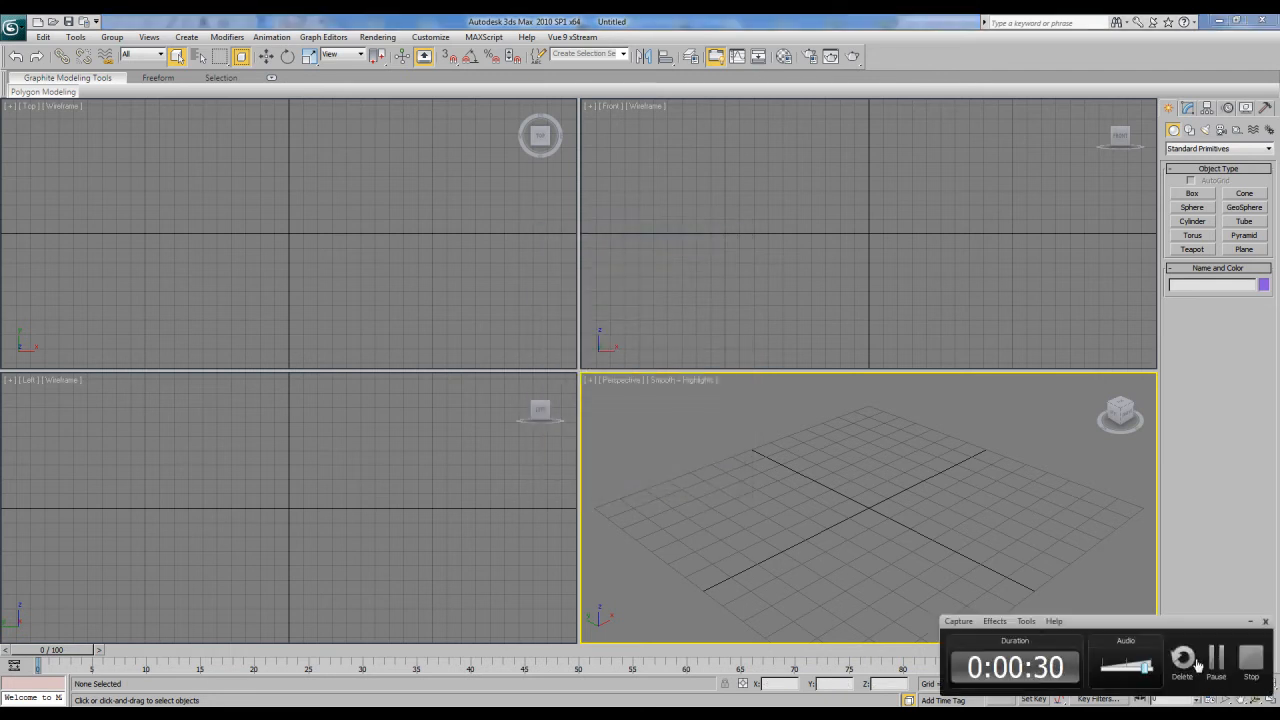
click(1215, 660)
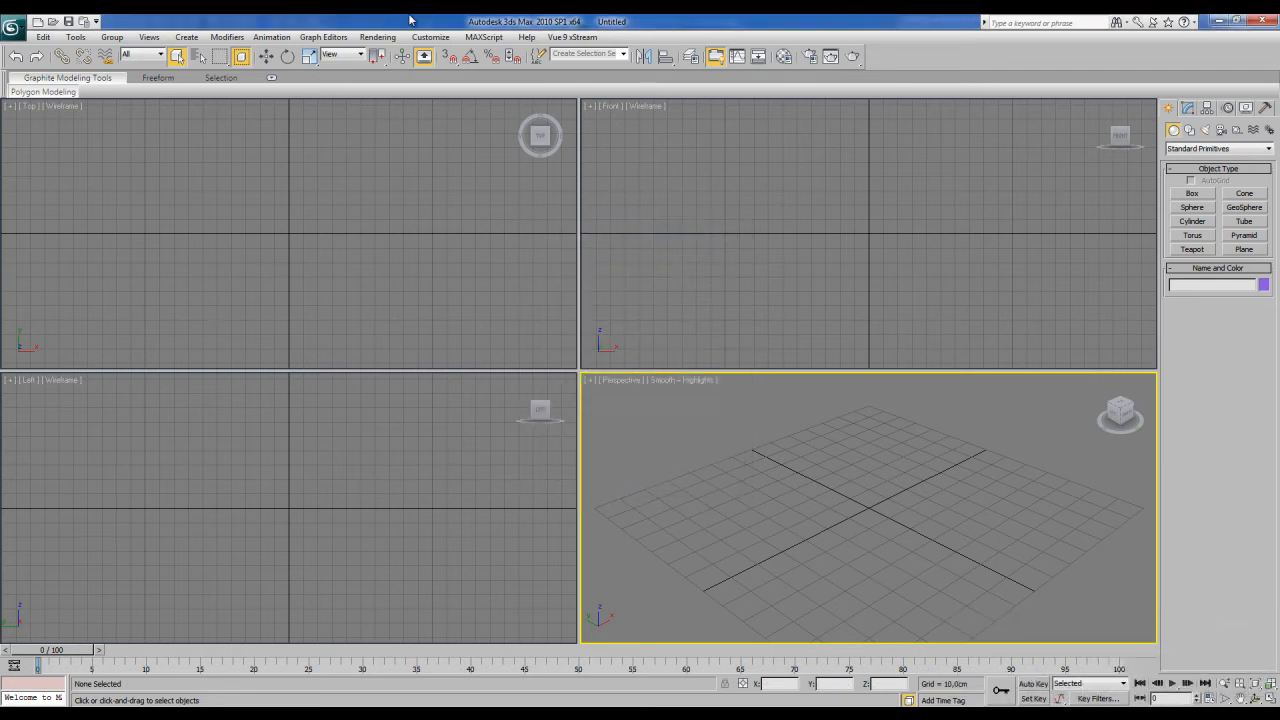
Step: Import HOUSE.dwg from the Desktop with a maximum surface deviation of 0,1cm for 3D solids
click(14, 28)
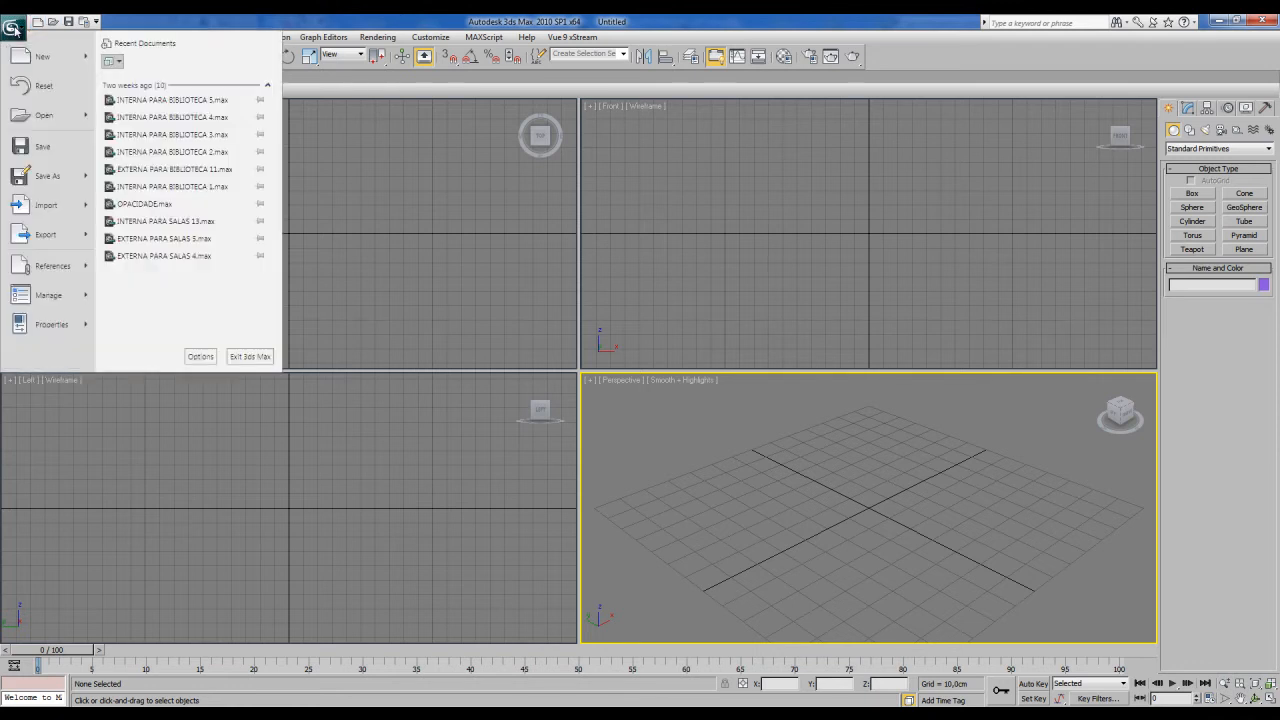
mouse_move(50, 205)
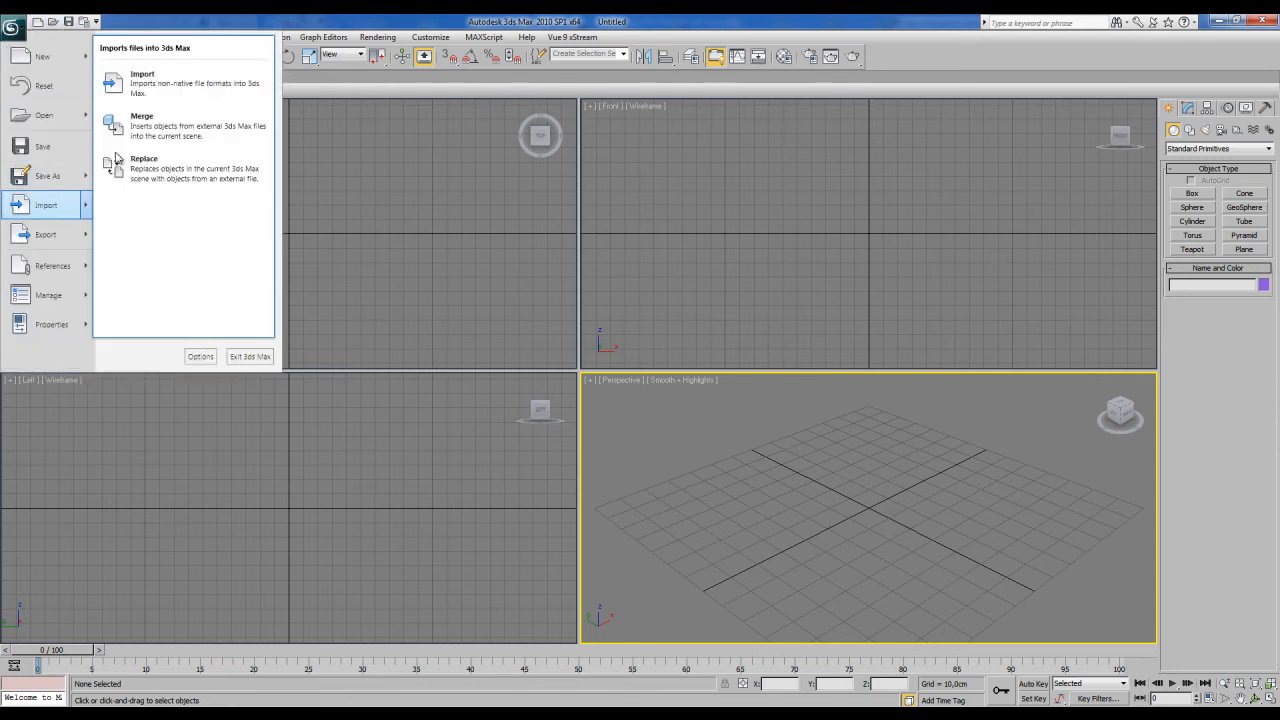
click(153, 88)
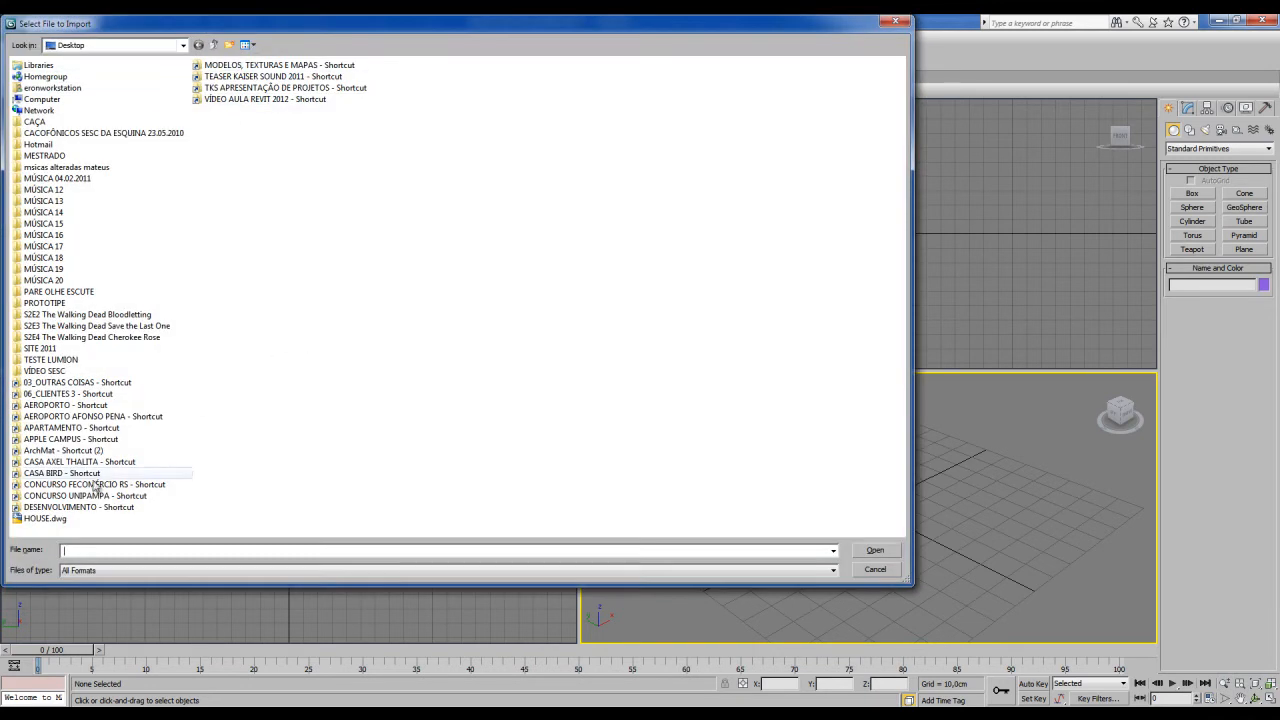
click(44, 519)
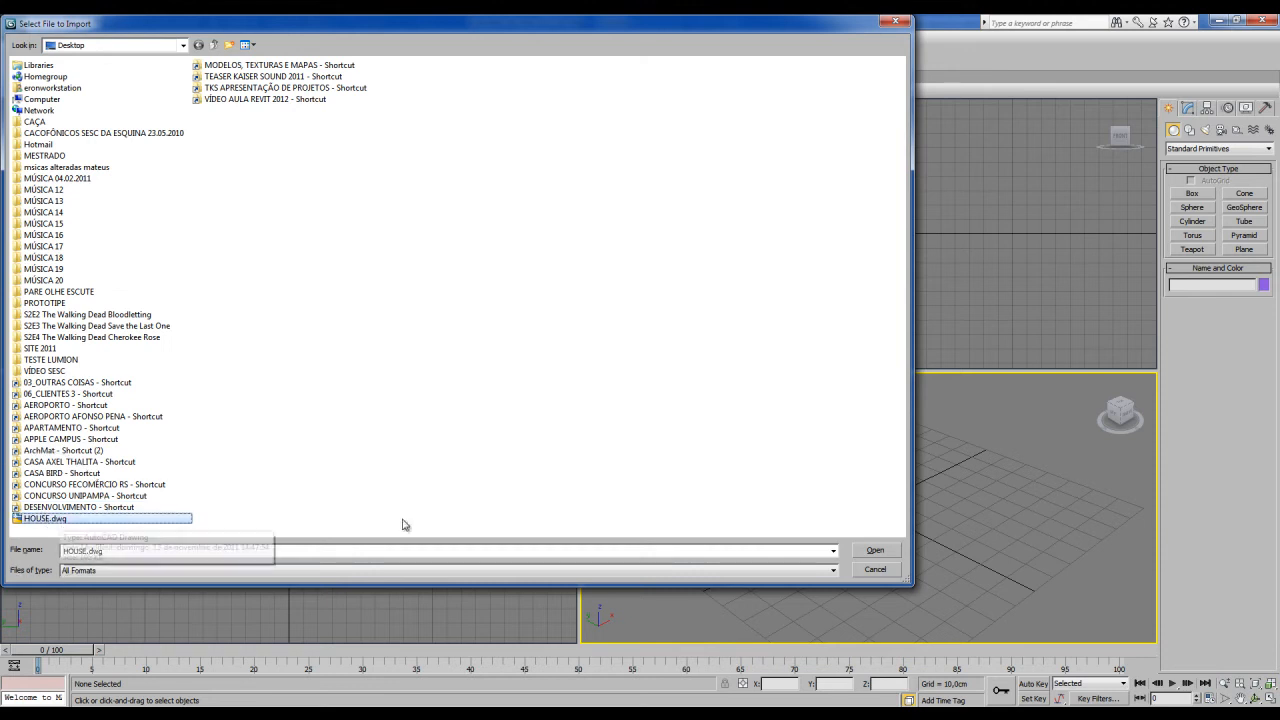
click(895, 550)
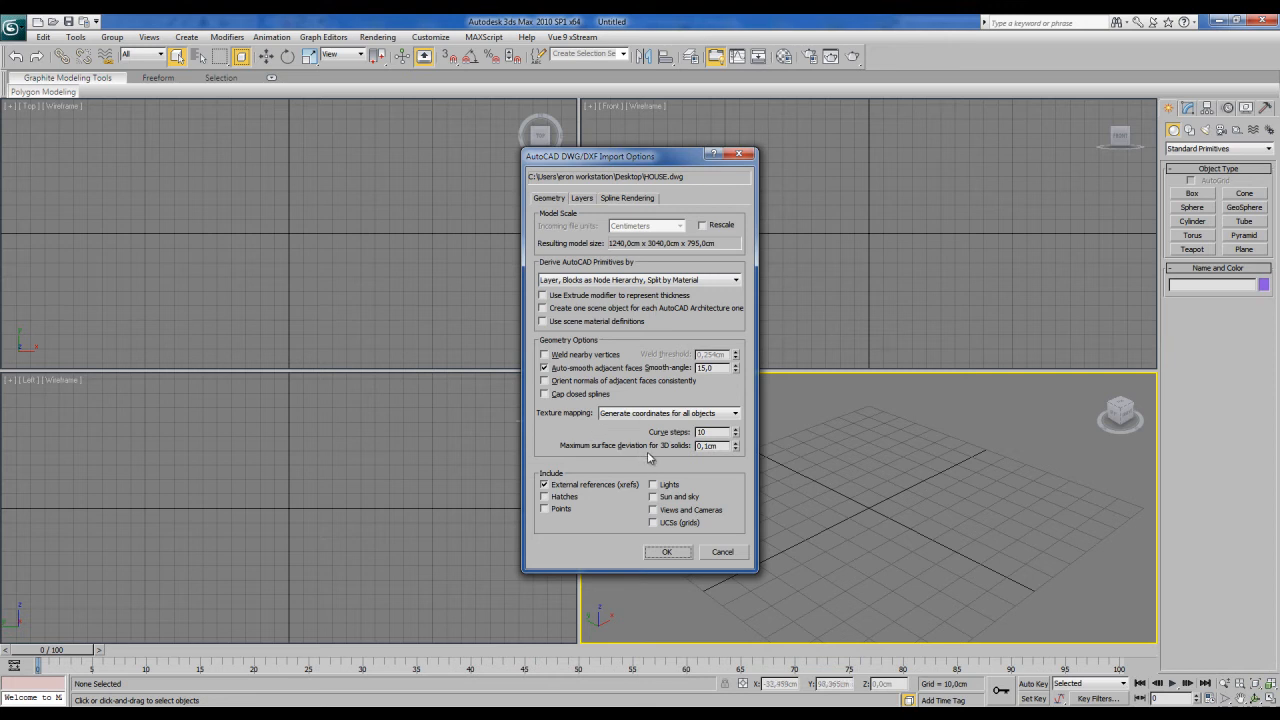
drag(722, 445, 695, 449)
drag(722, 445, 692, 449)
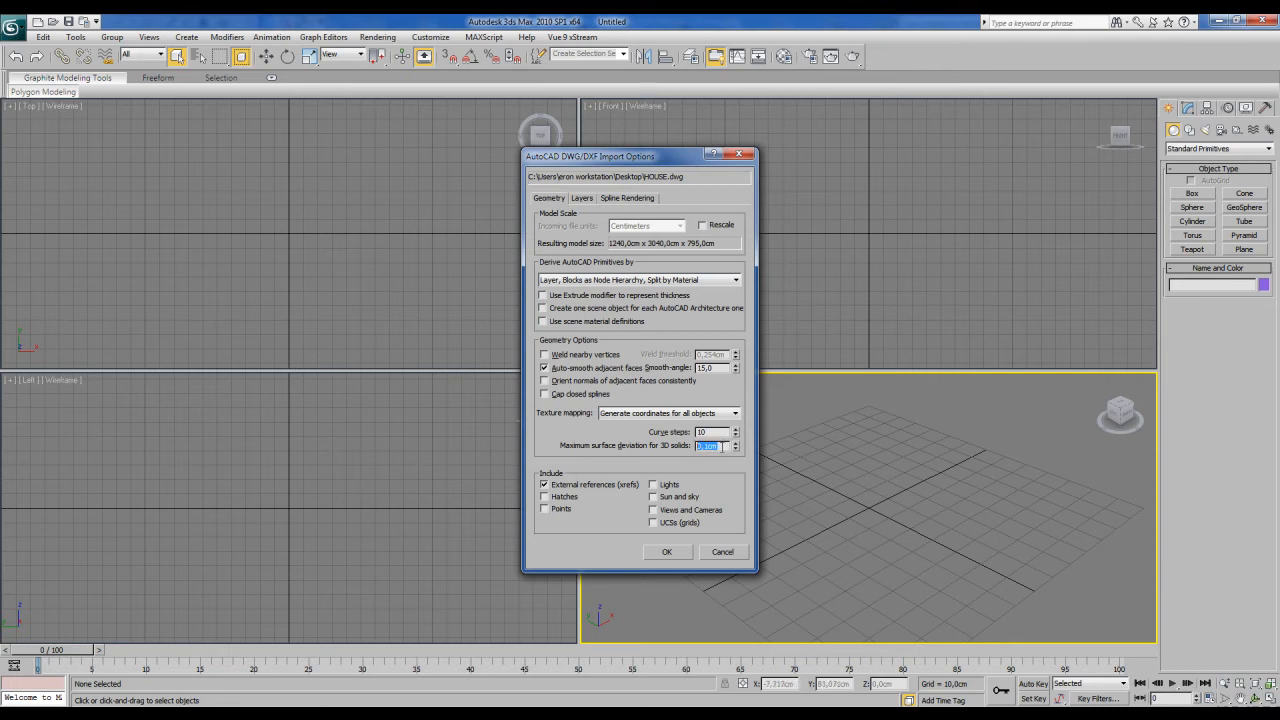
click(725, 446)
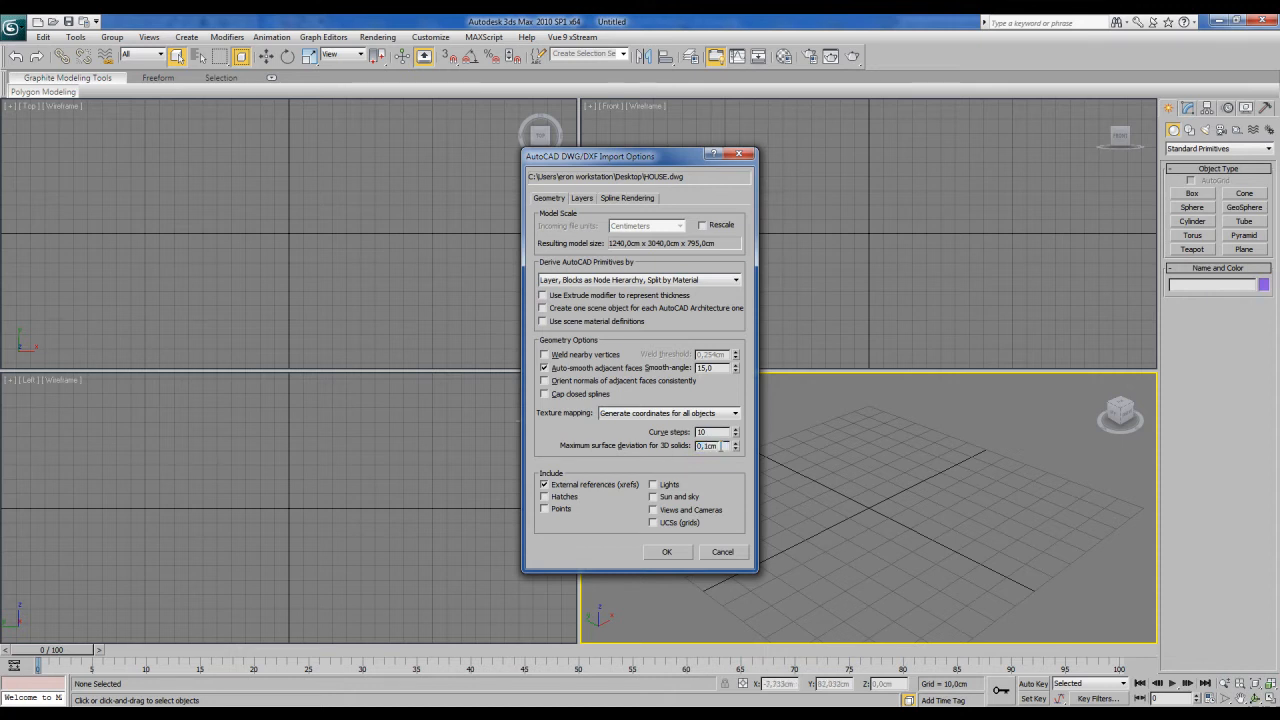
click(667, 552)
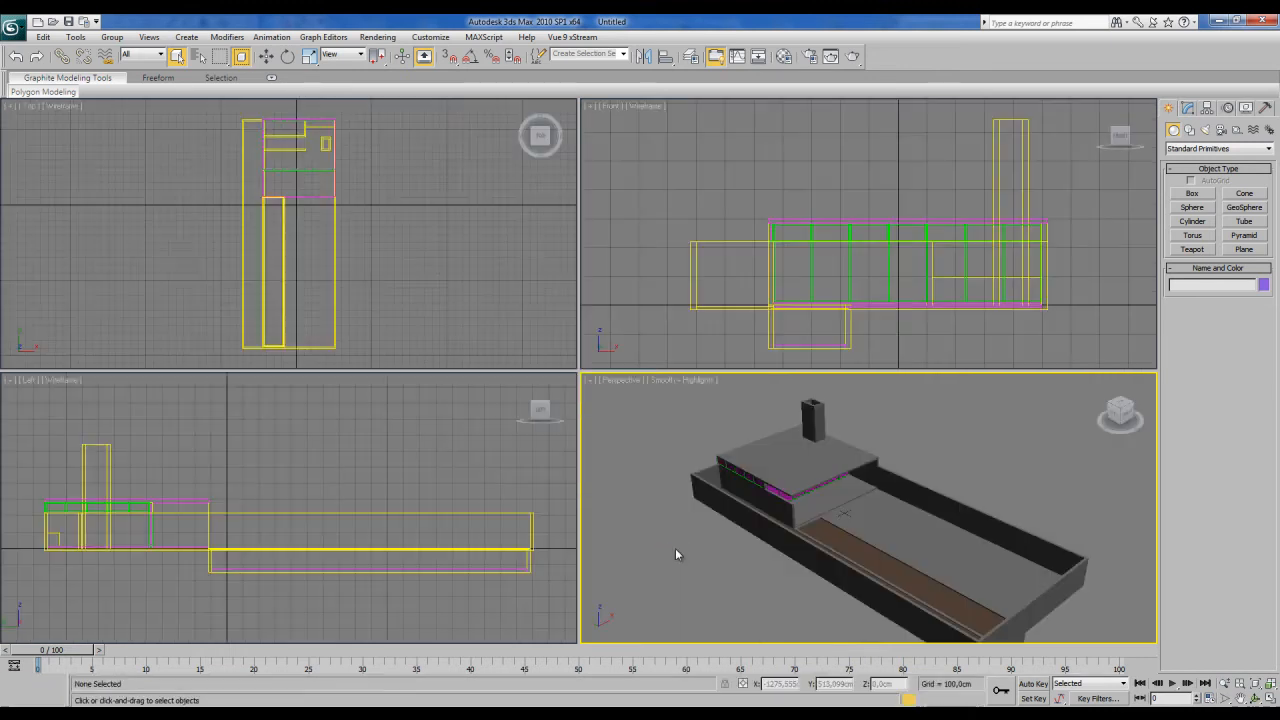
alt+middle_drag(675, 553, 896, 522)
click(1110, 716)
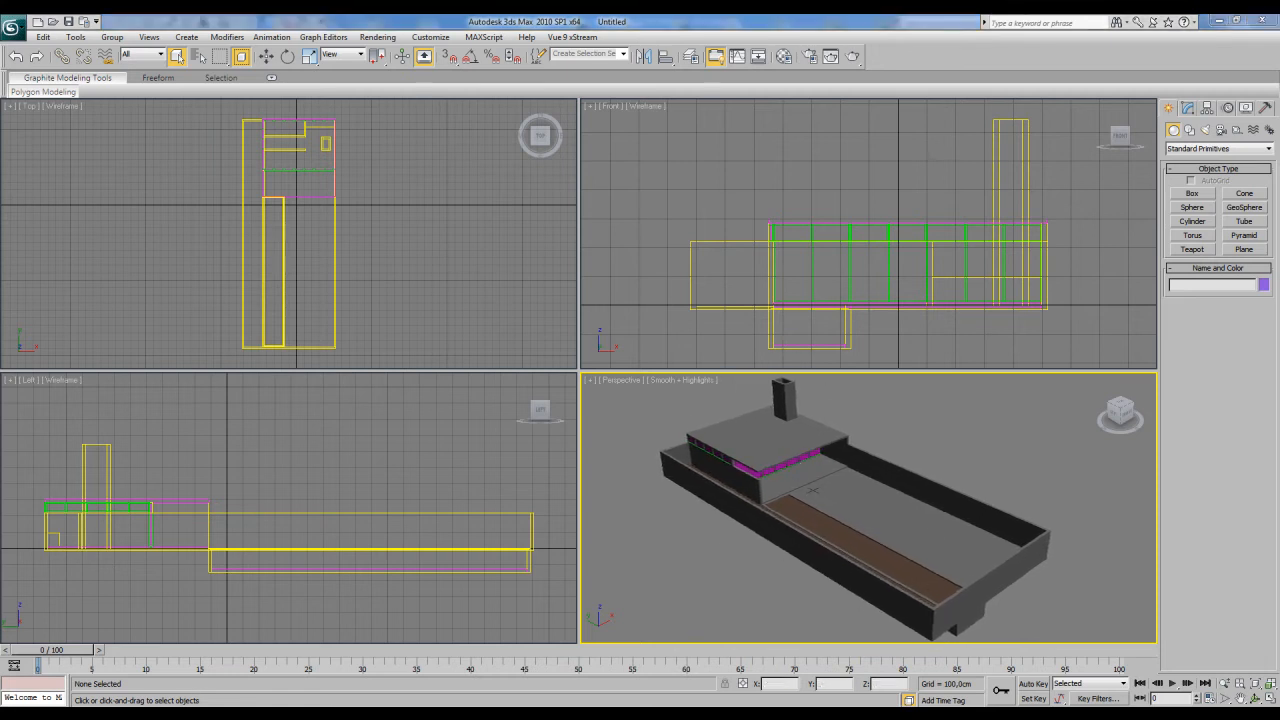
click(1232, 668)
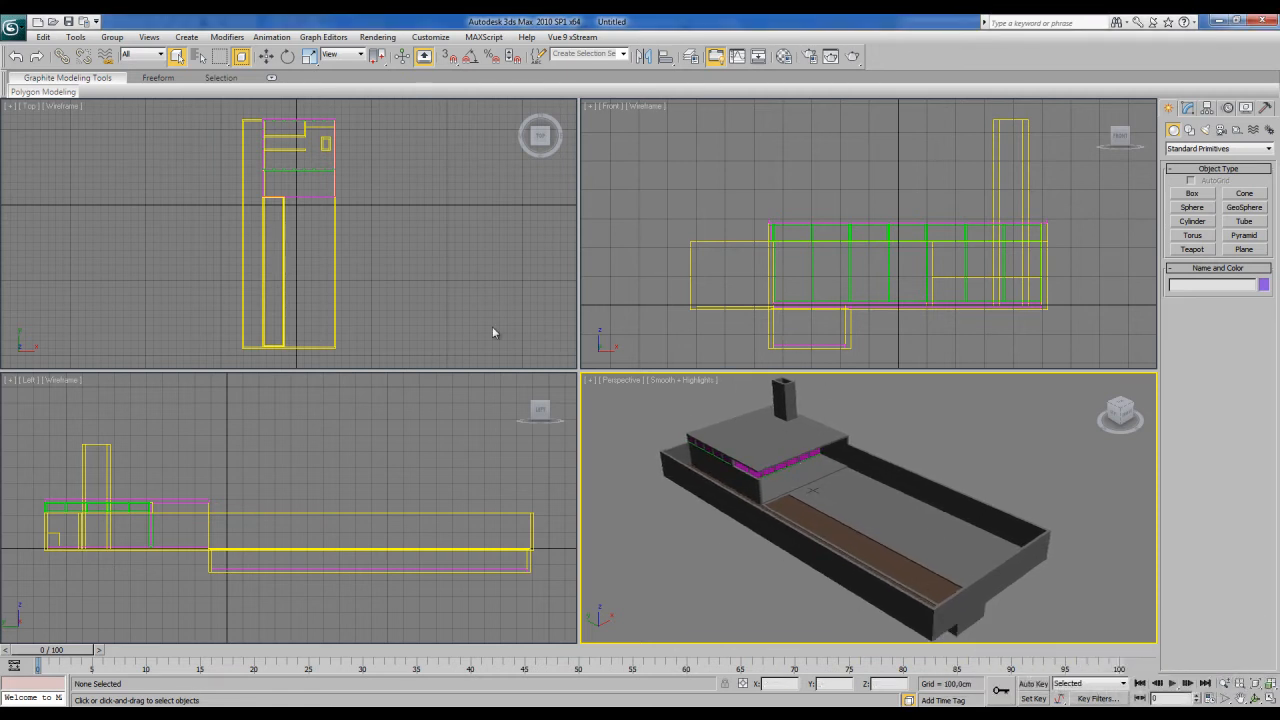
scroll(406, 270, down, 3)
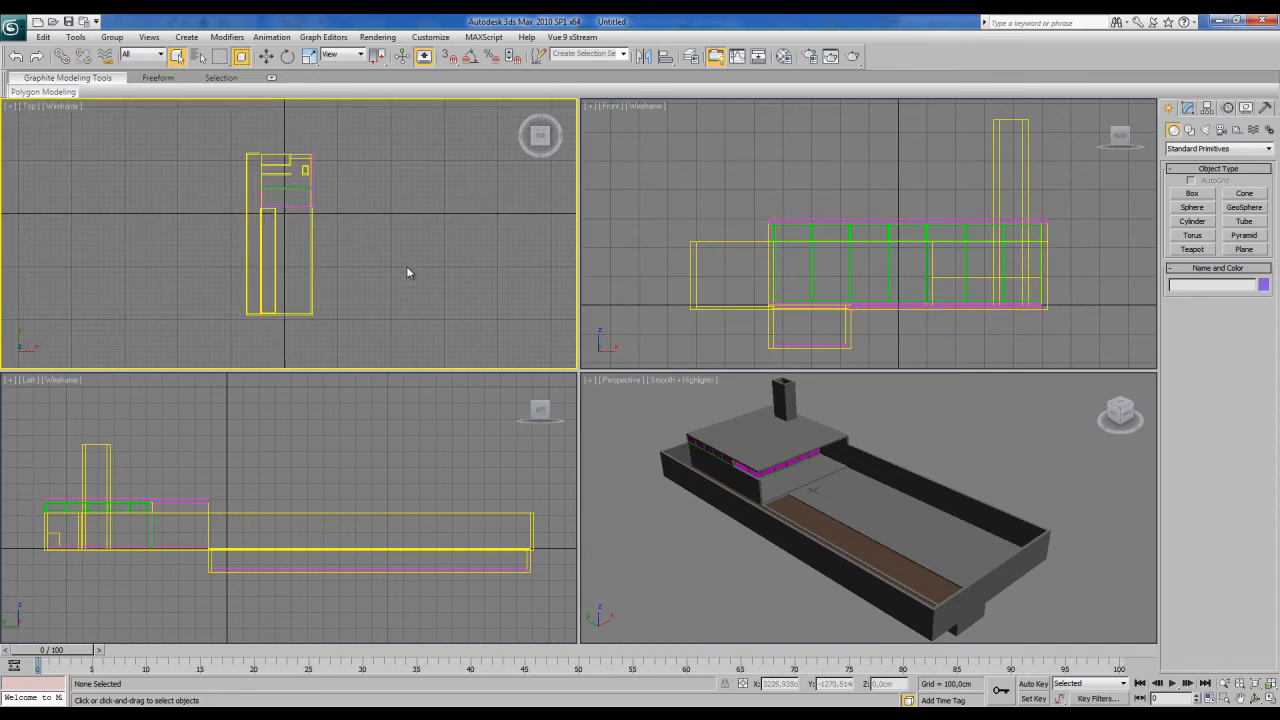
Step: Assign V-Ray Adv 2.00.02 as the production renderer in the render setup
click(812, 58)
click(812, 58)
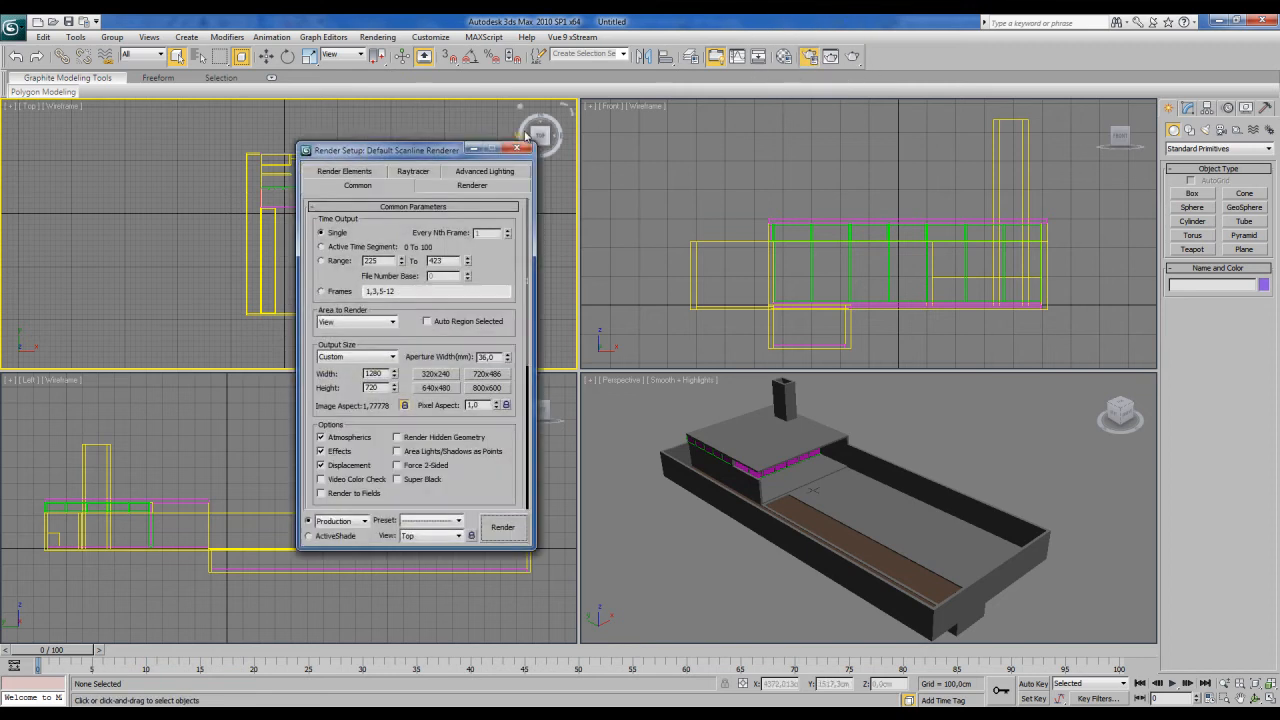
scroll(509, 480, down, 5)
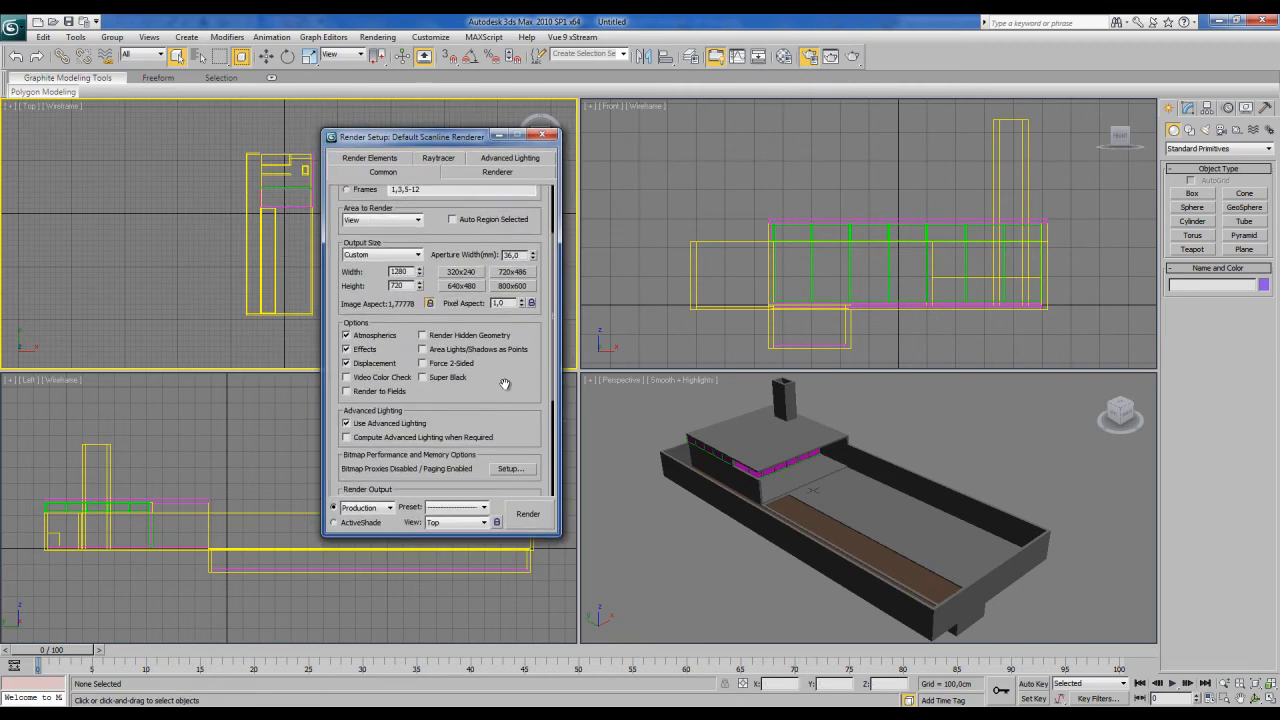
scroll(403, 358, down, 2)
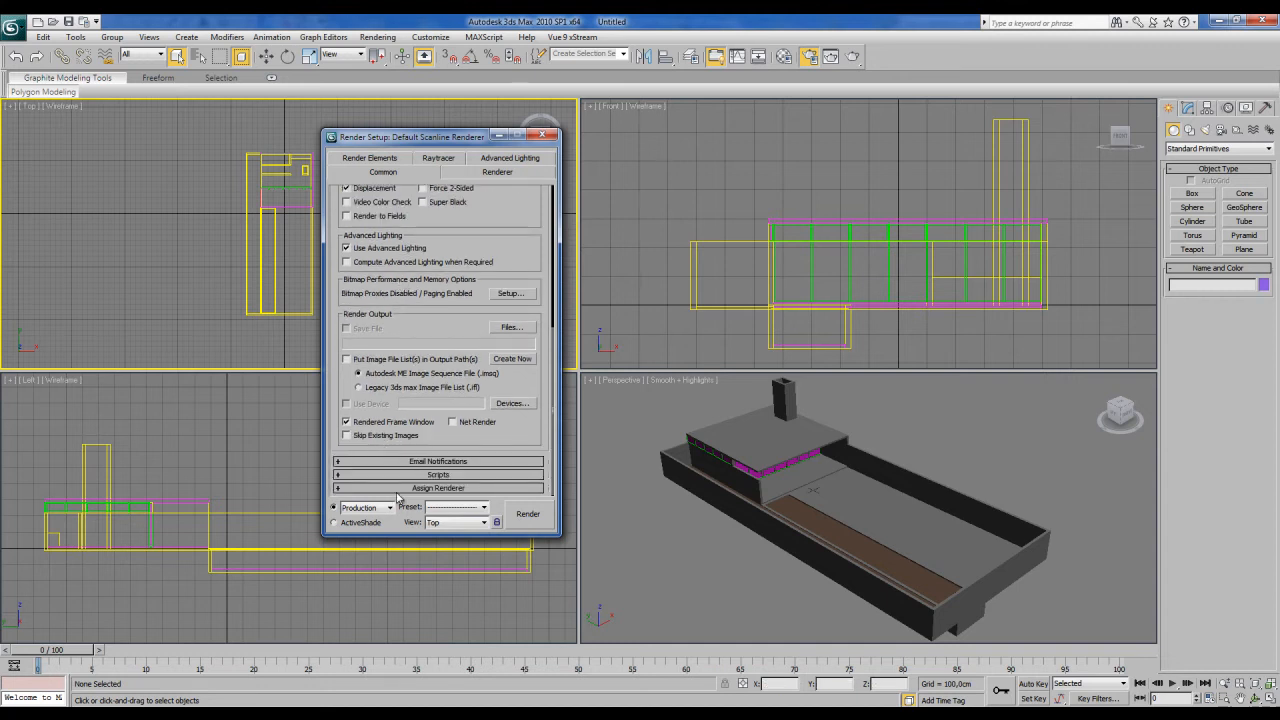
click(338, 488)
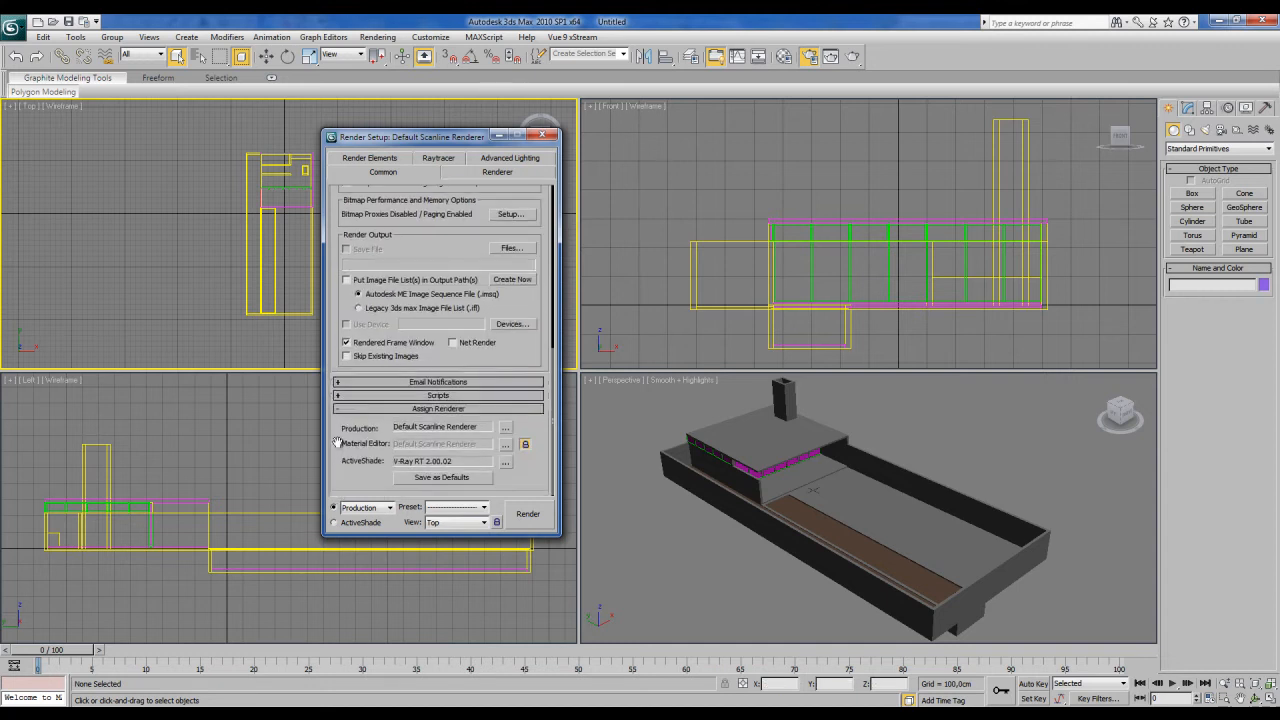
click(508, 429)
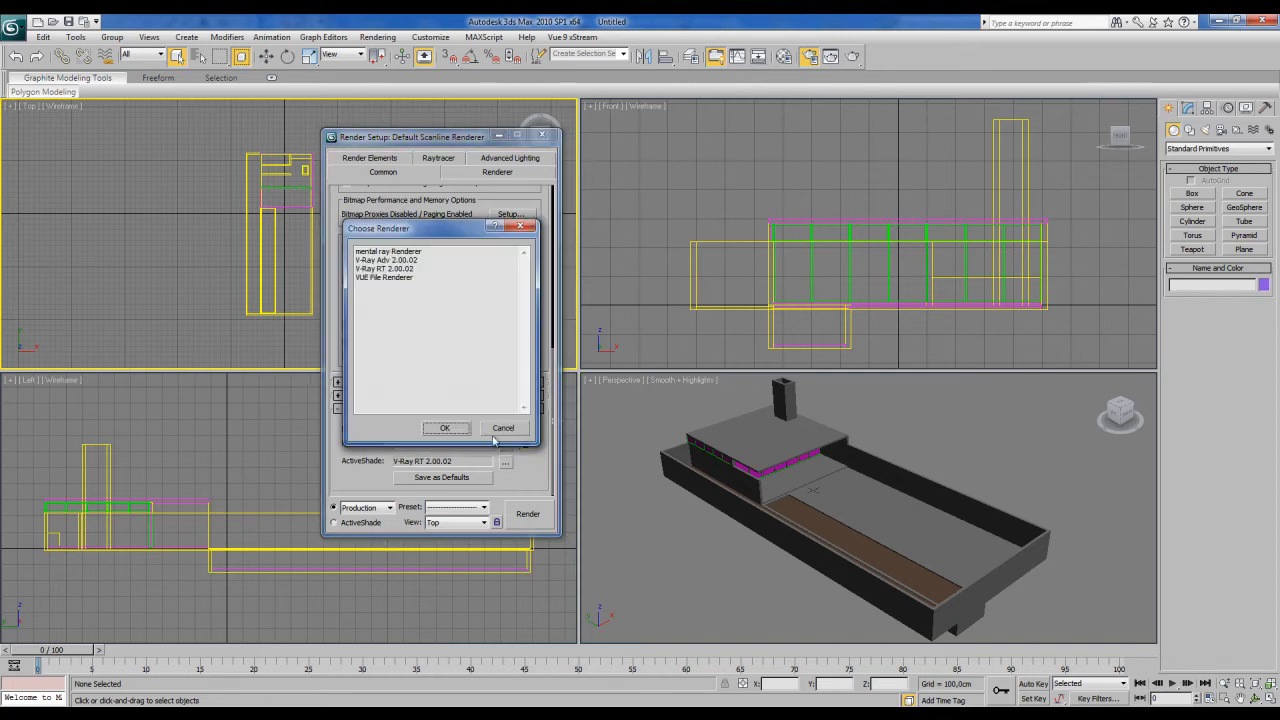
click(368, 261)
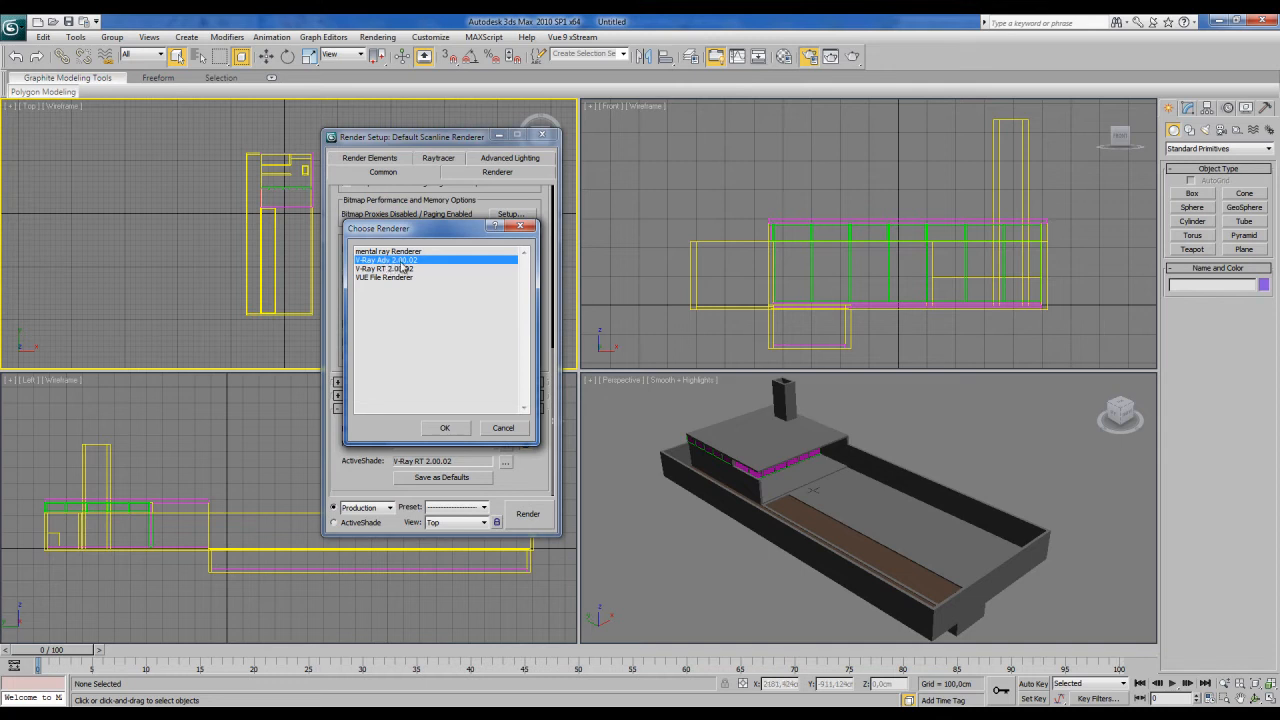
click(450, 430)
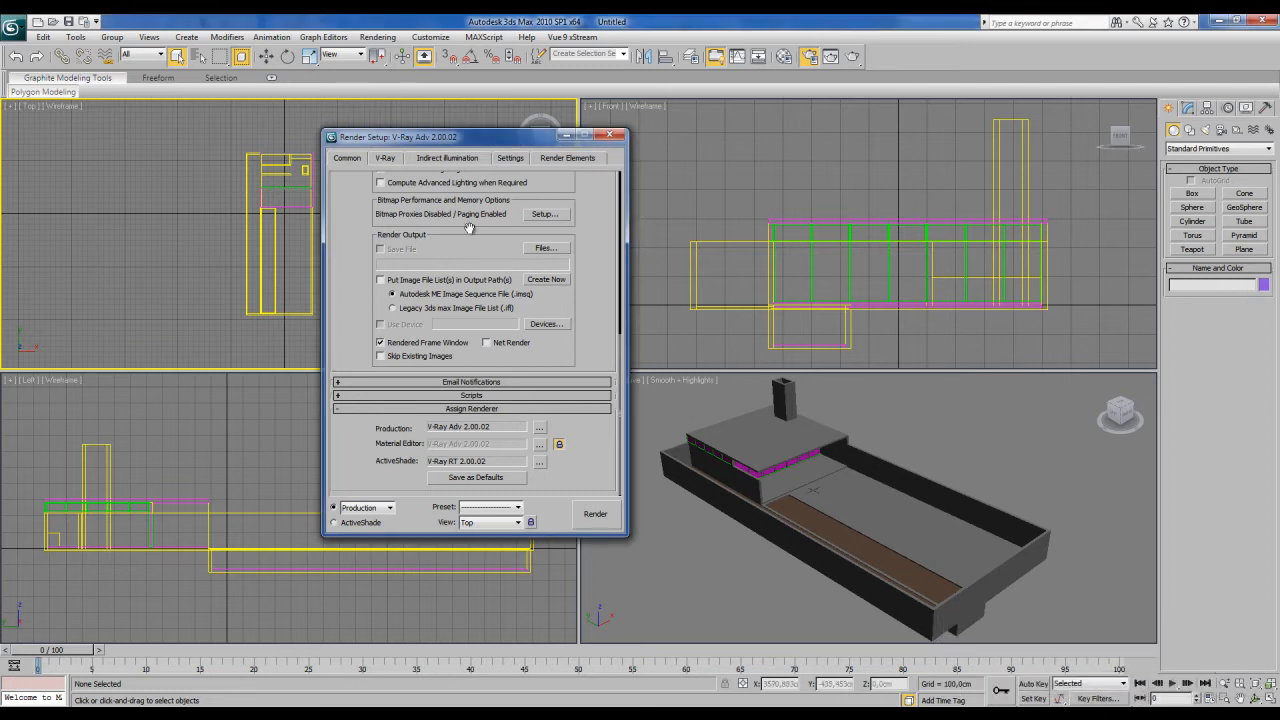
drag(460, 143, 446, 142)
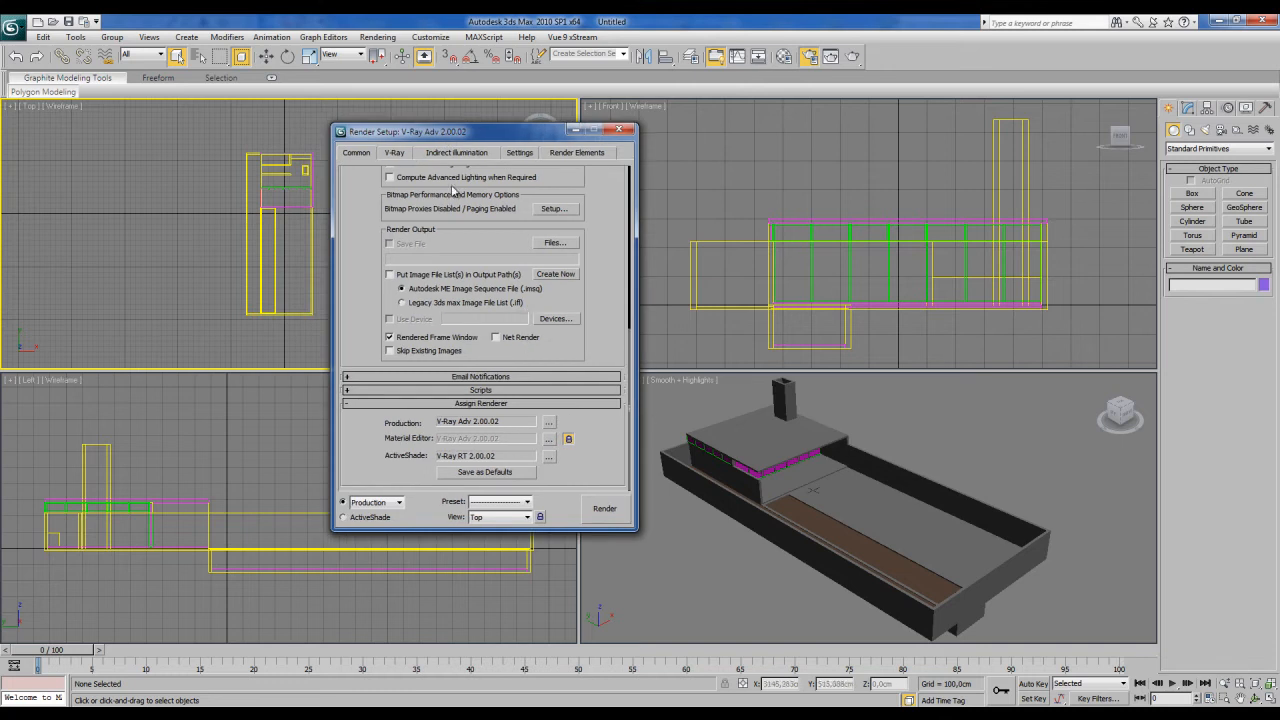
drag(457, 137, 463, 139)
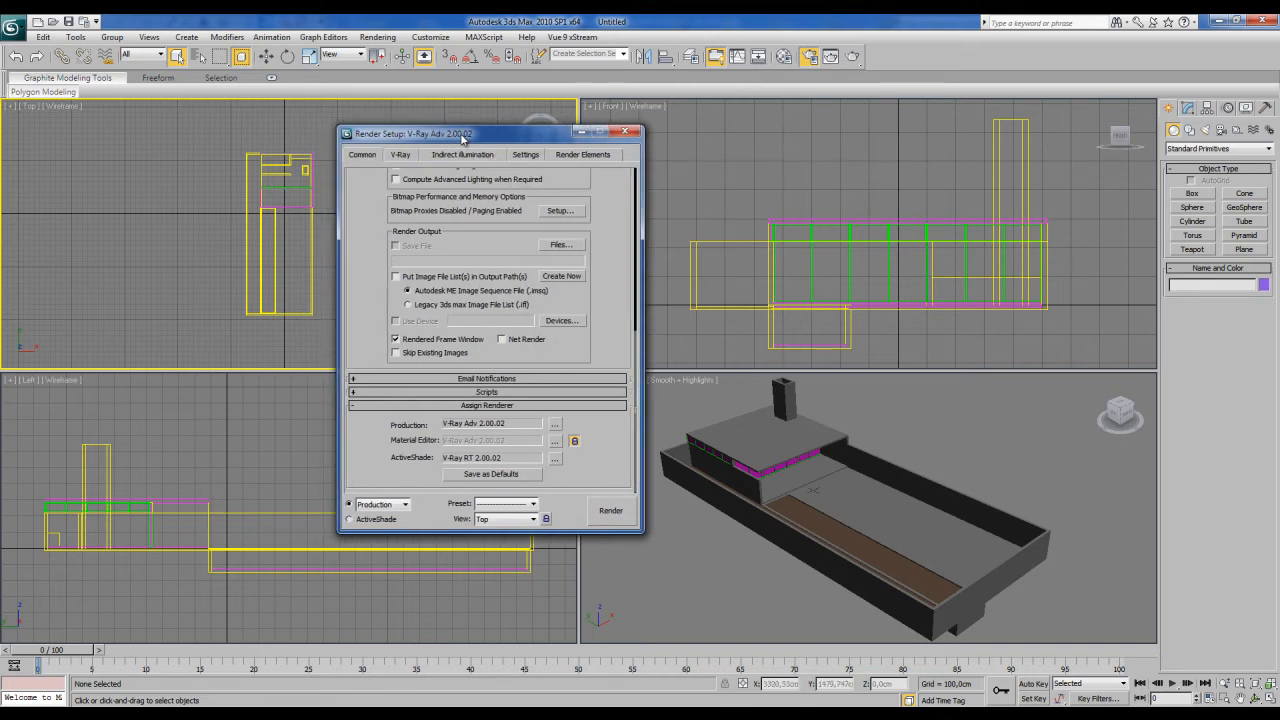
Step: Set the V-Ray image sampler type to Adaptive DMC and the antialiasing filter to Quadratic
click(401, 155)
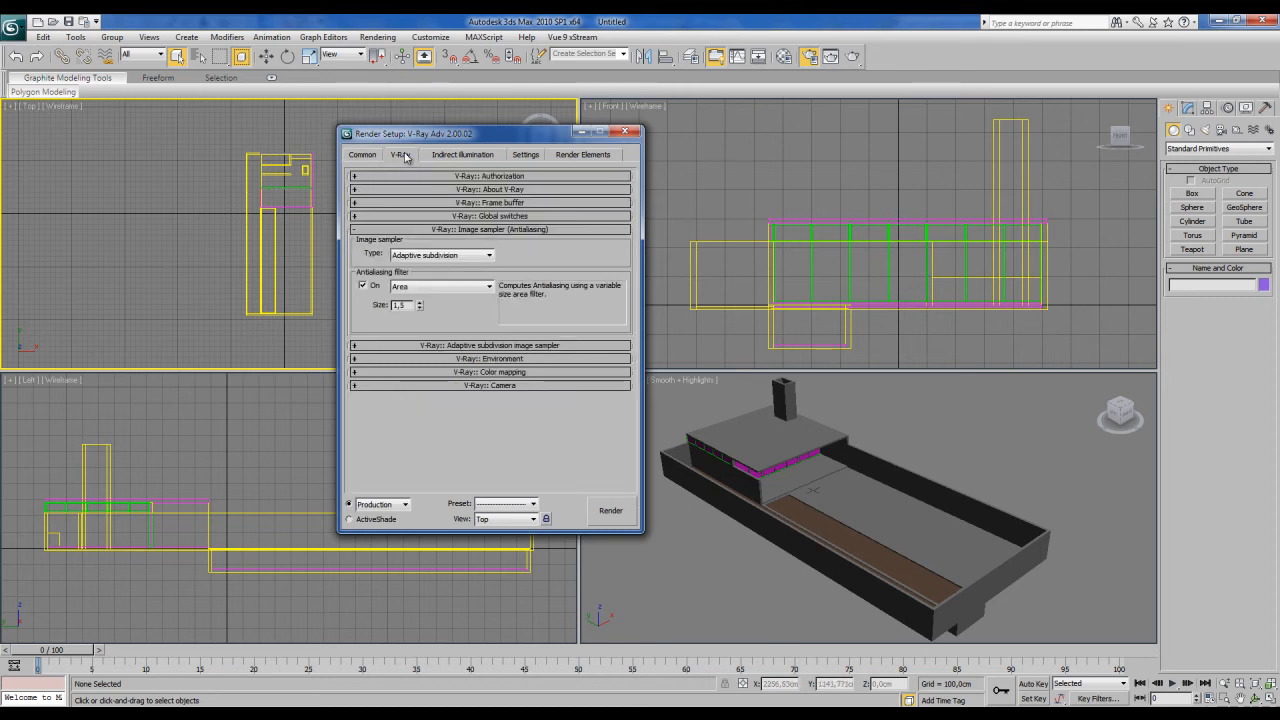
click(489, 255)
click(428, 276)
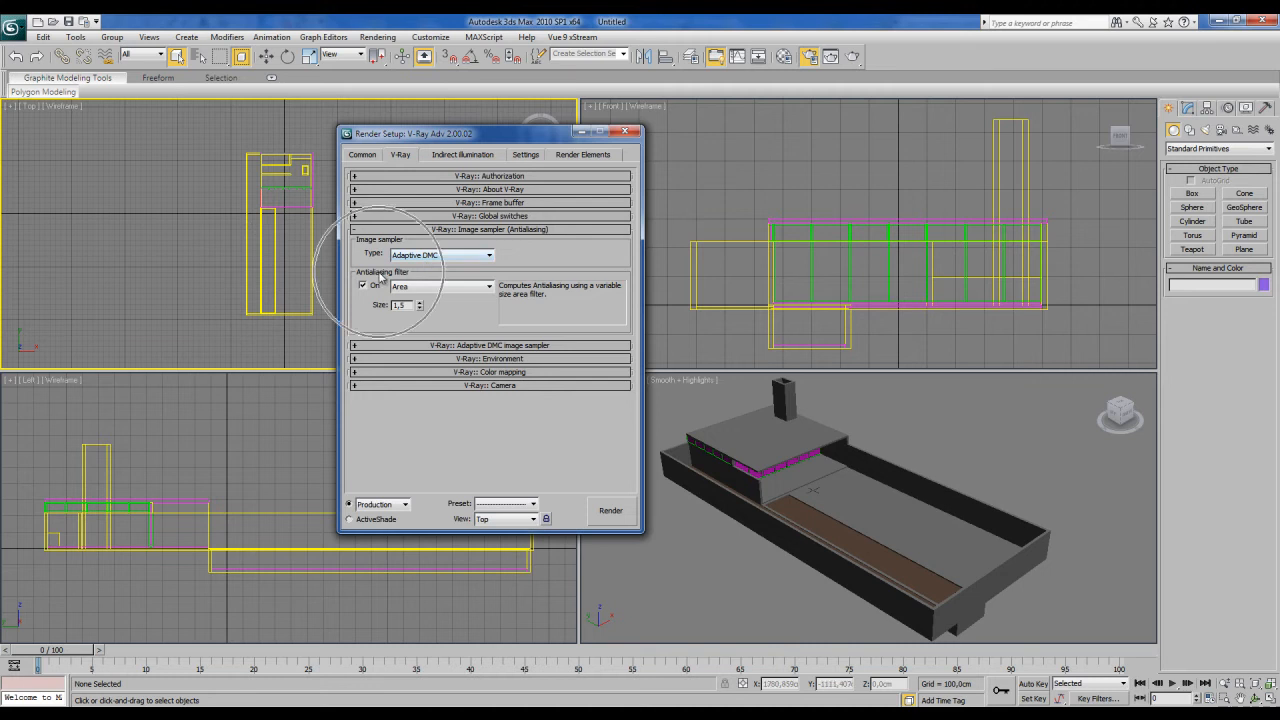
click(489, 287)
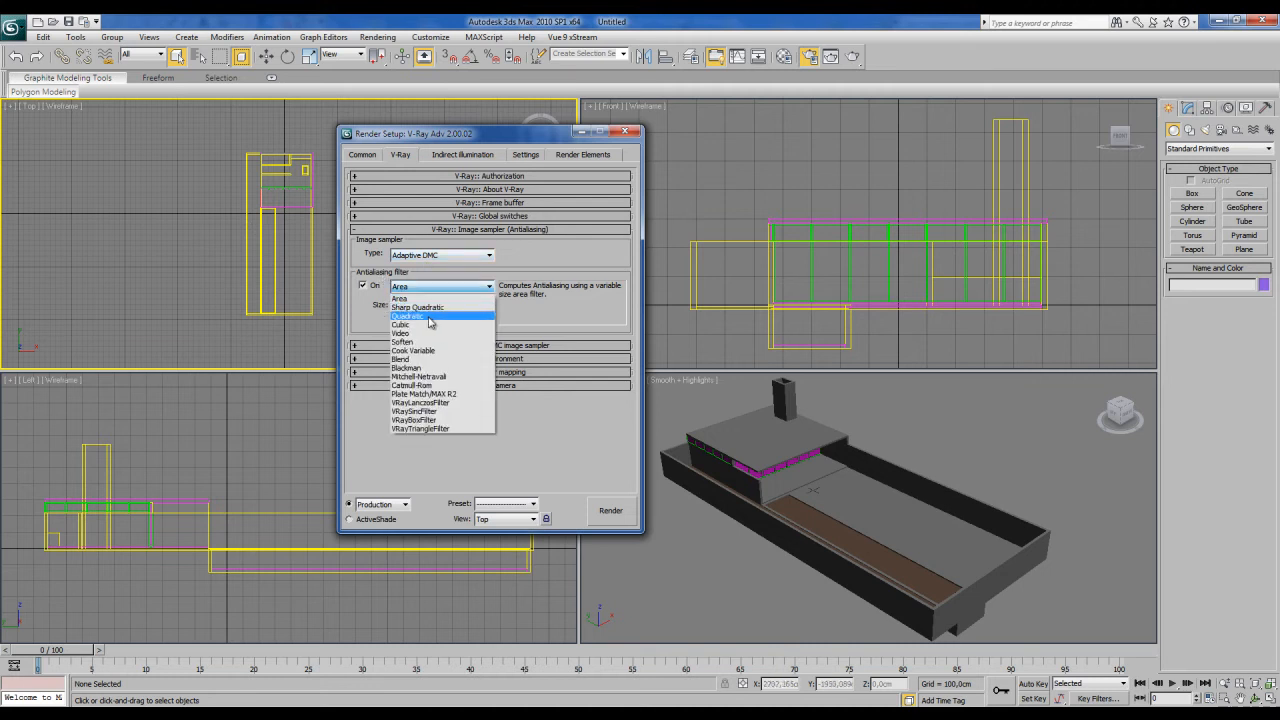
click(430, 316)
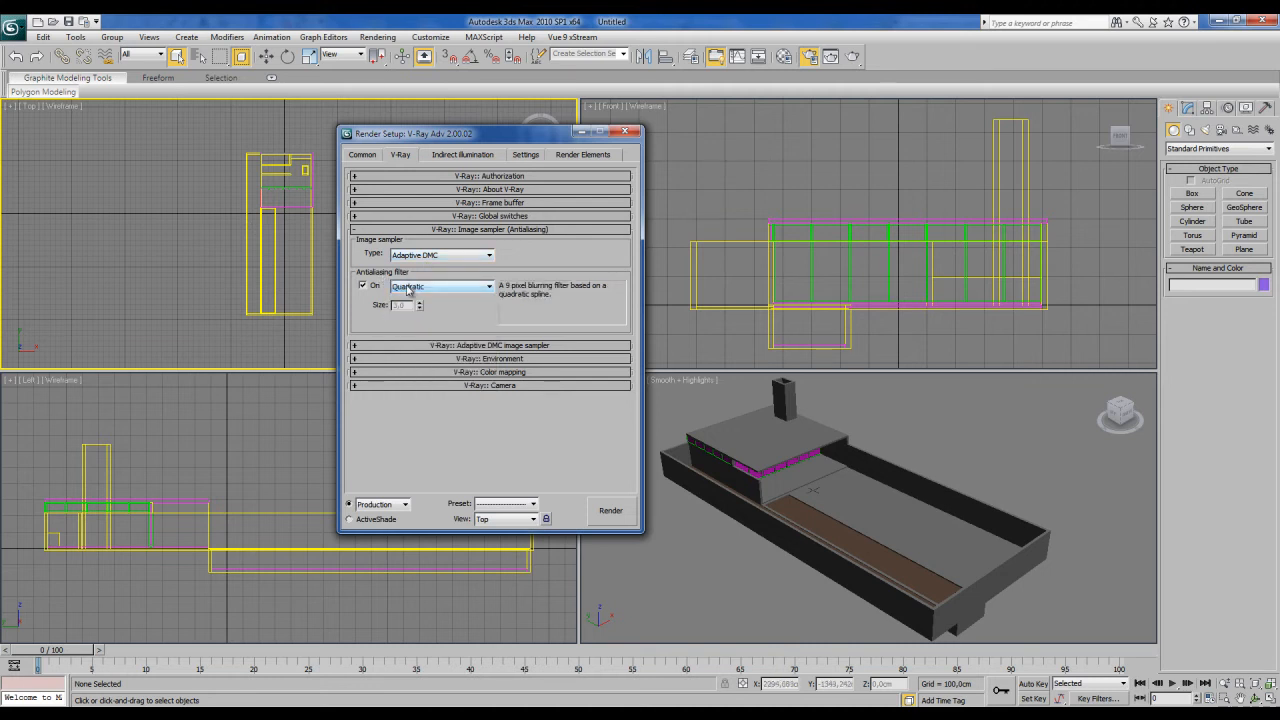
click(449, 346)
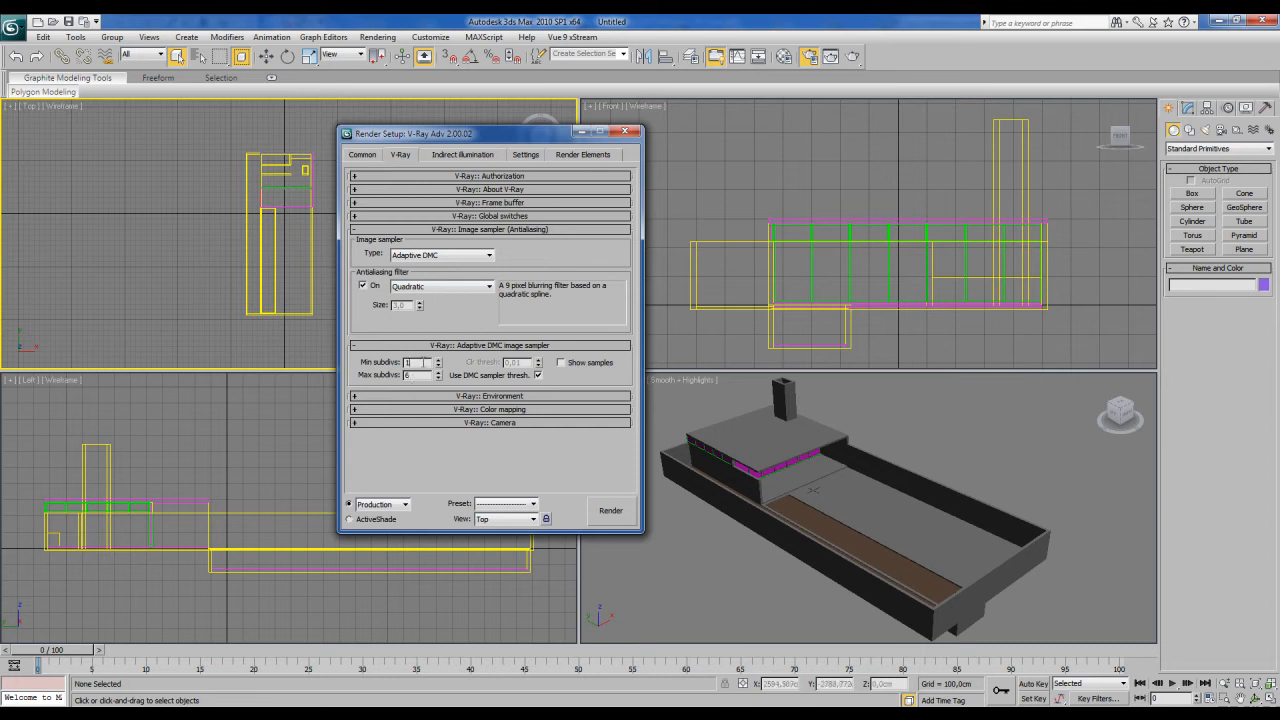
click(425, 346)
click(448, 230)
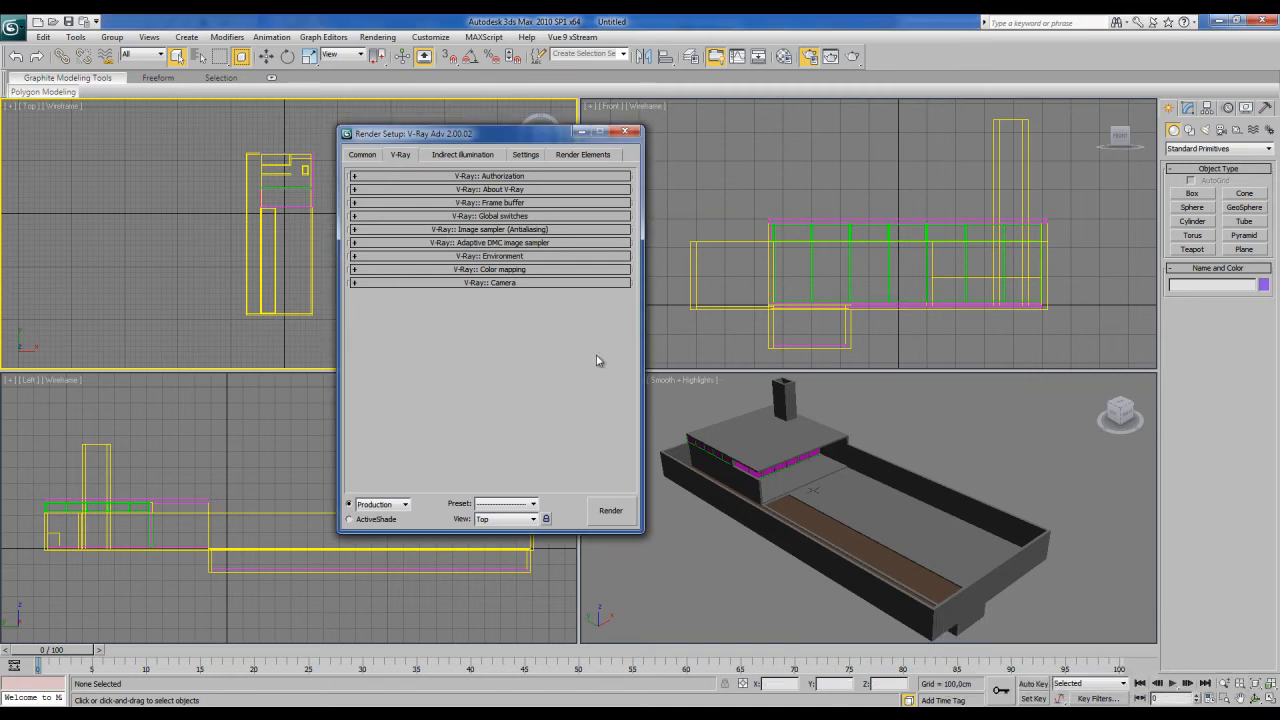
Step: Set the V-Ray color mapping type to Exponential
click(489, 270)
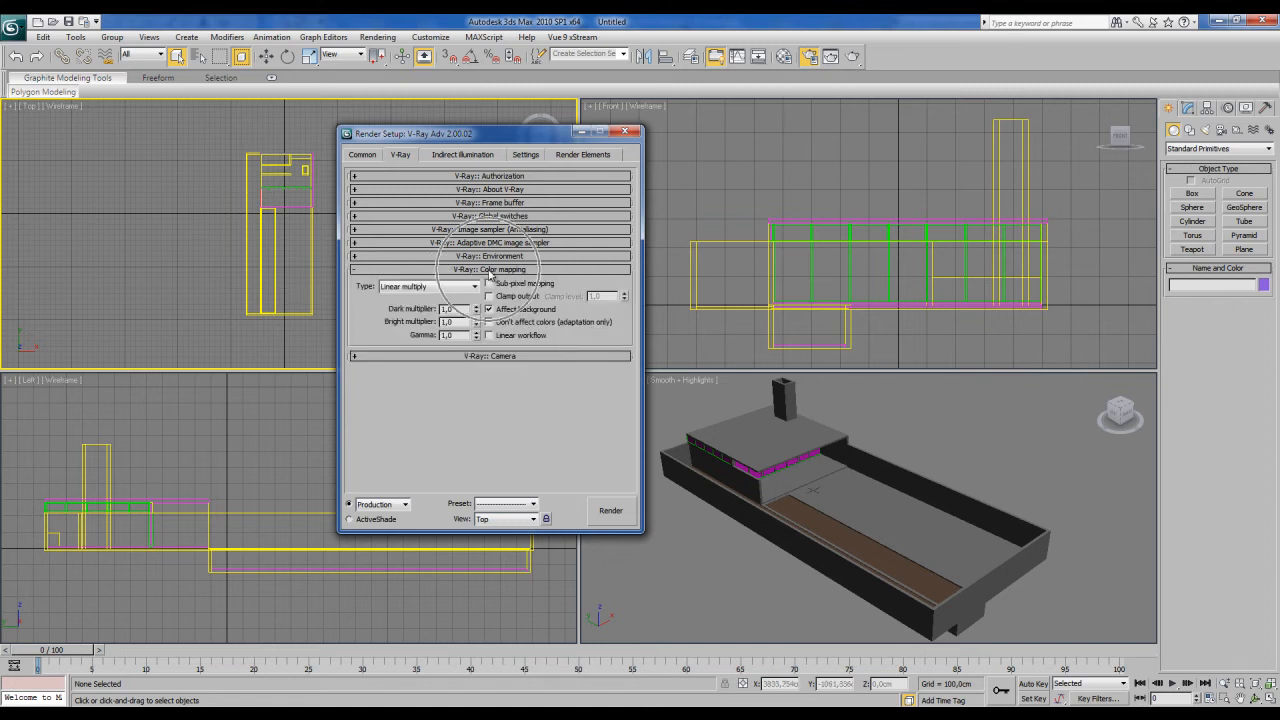
click(475, 287)
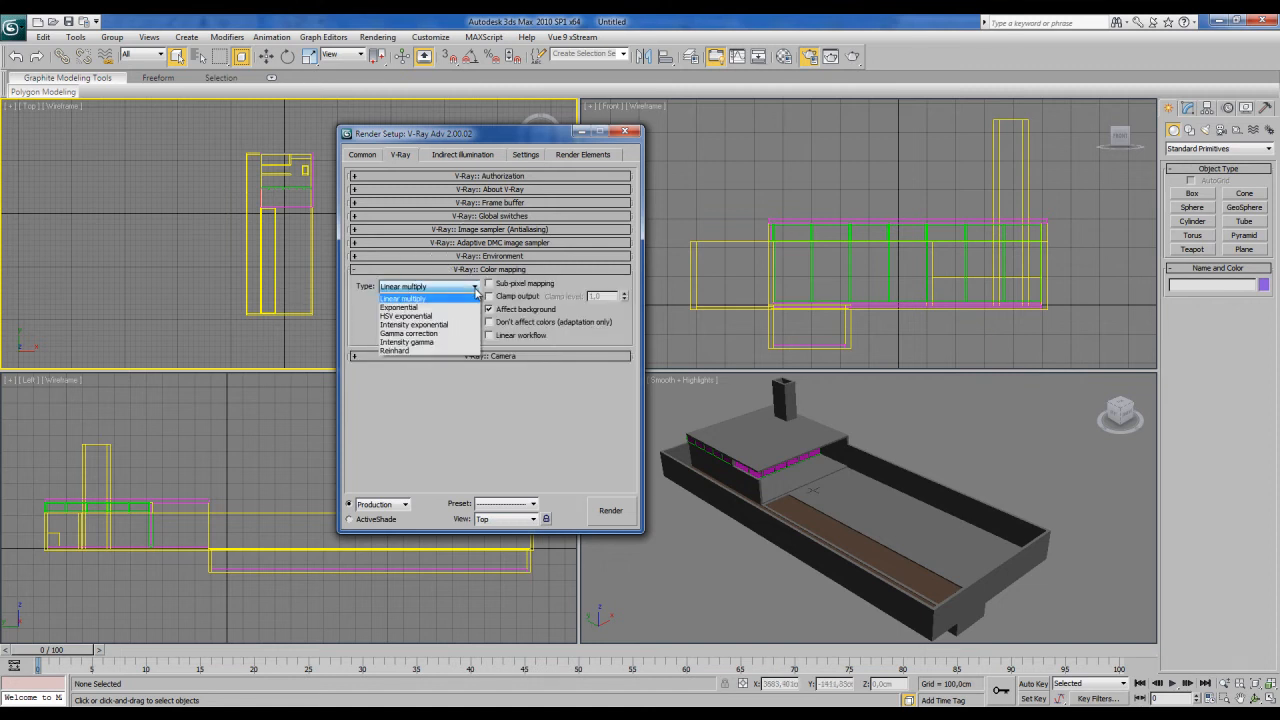
click(410, 307)
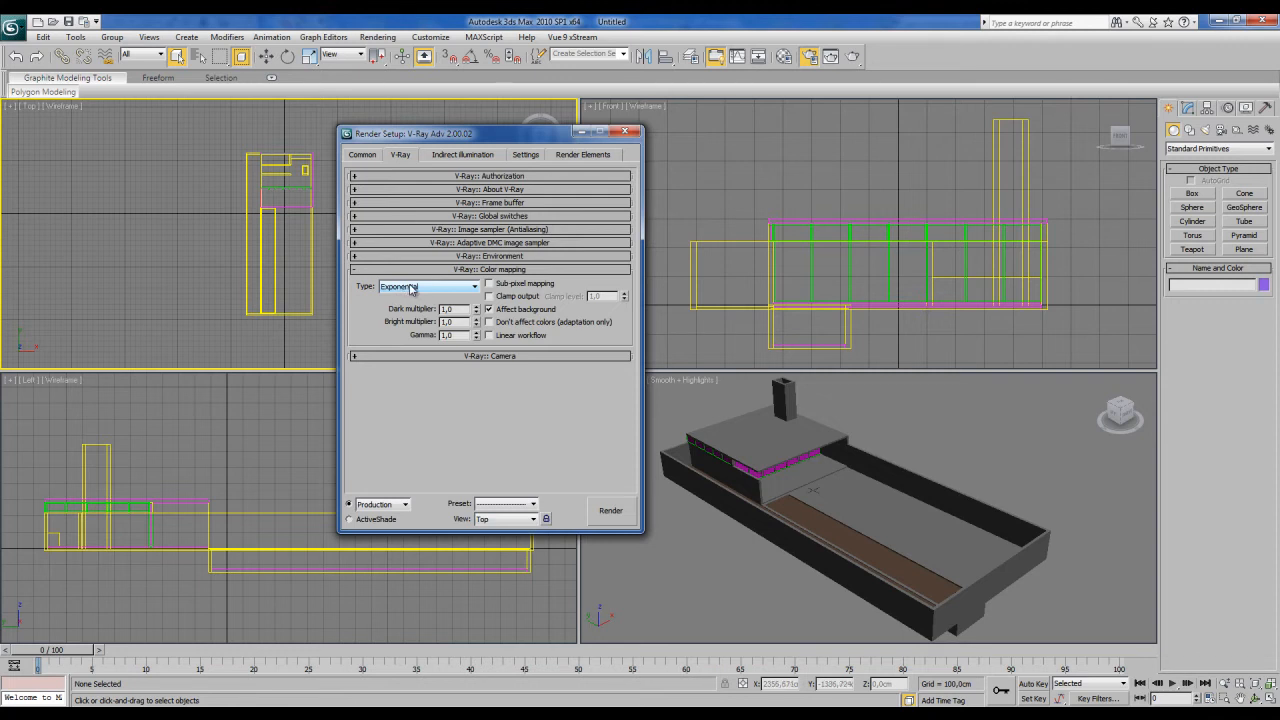
click(446, 270)
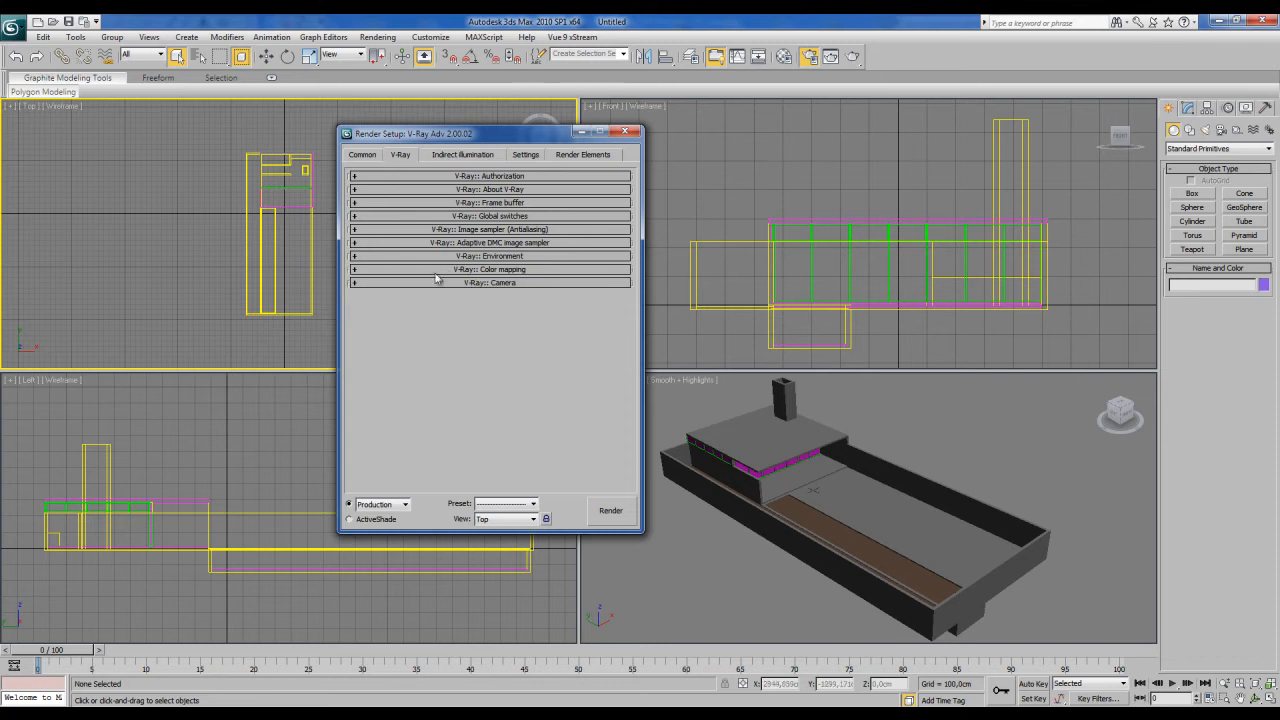
Step: Turn on V-Ray indirect illumination and set the secondary bounces GI engine to Light cache
click(461, 156)
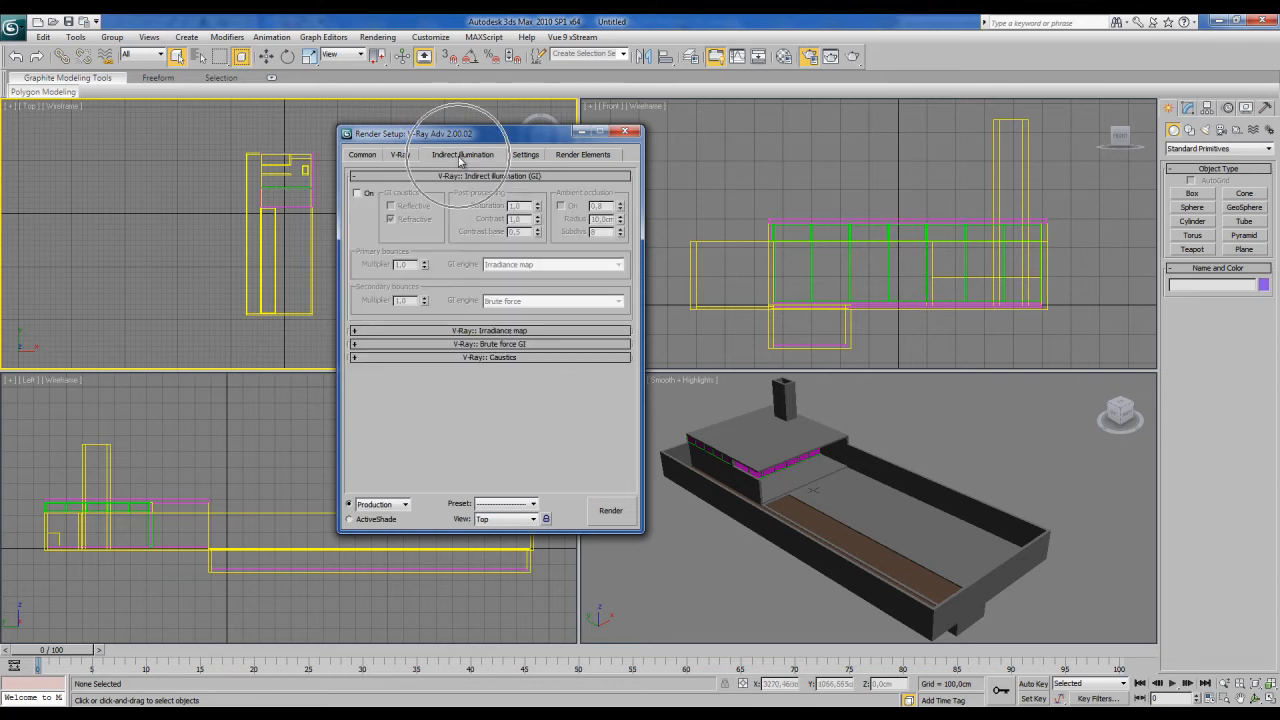
click(357, 193)
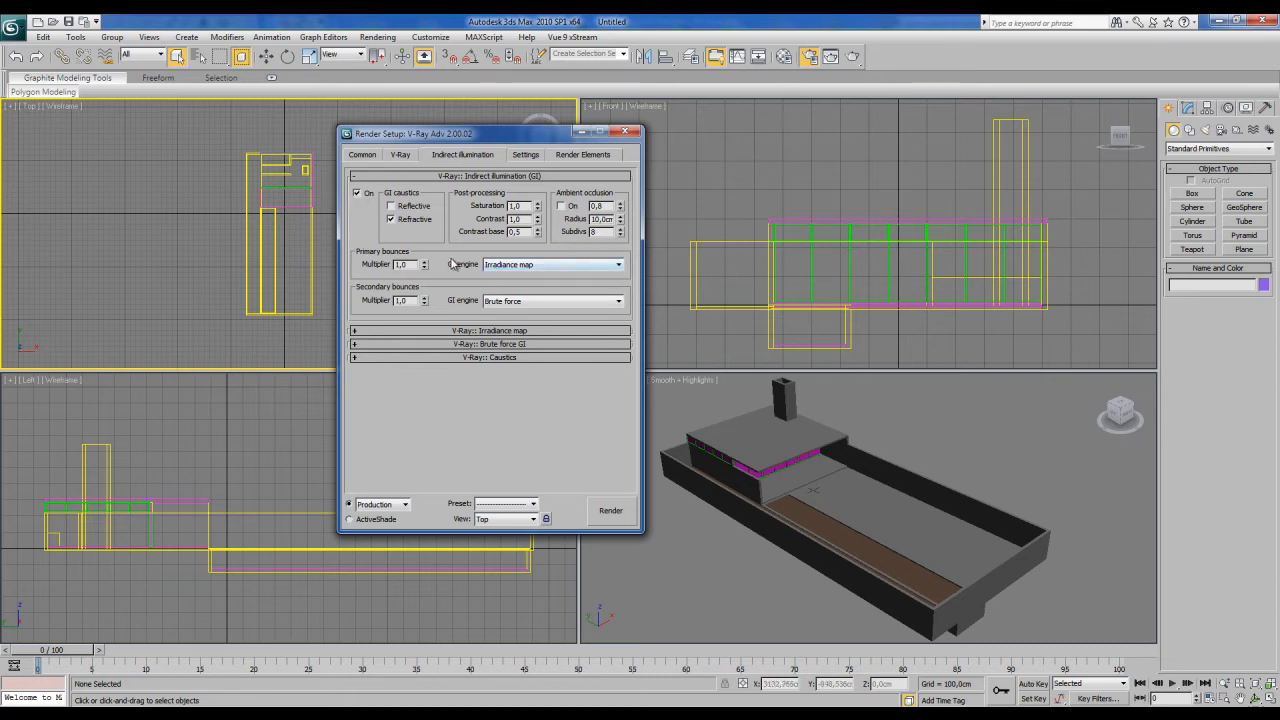
click(512, 304)
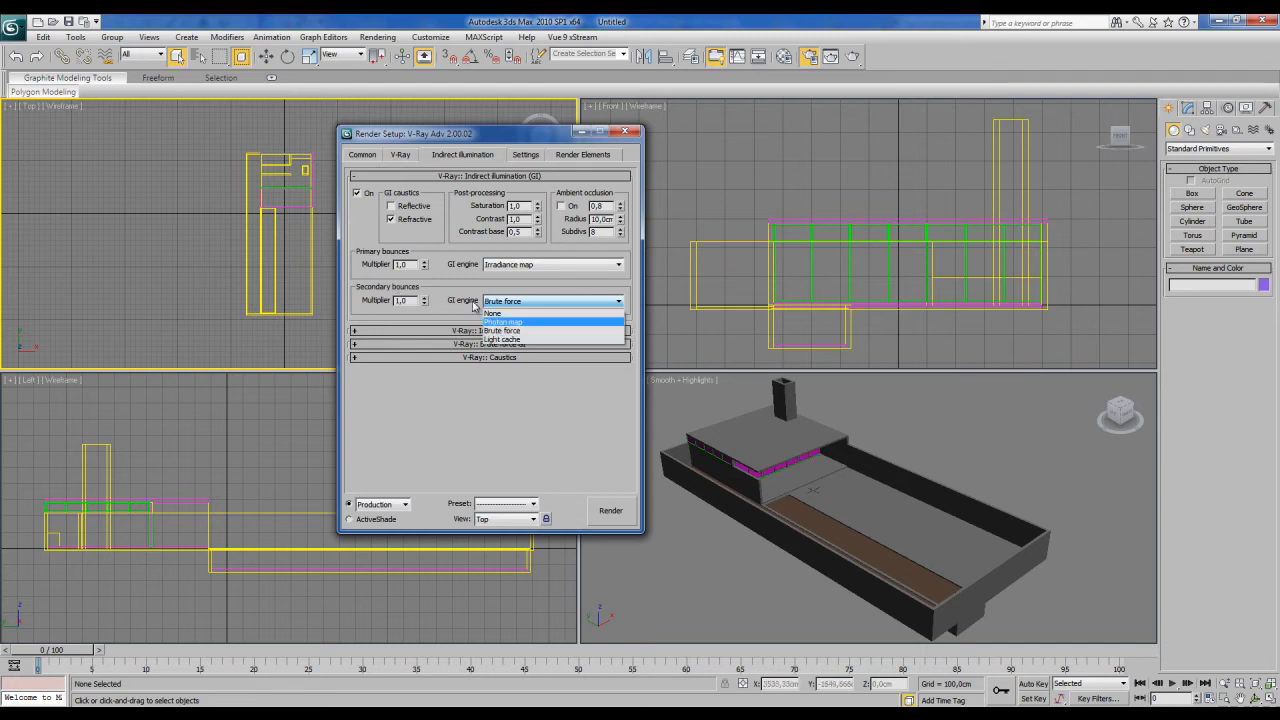
click(512, 341)
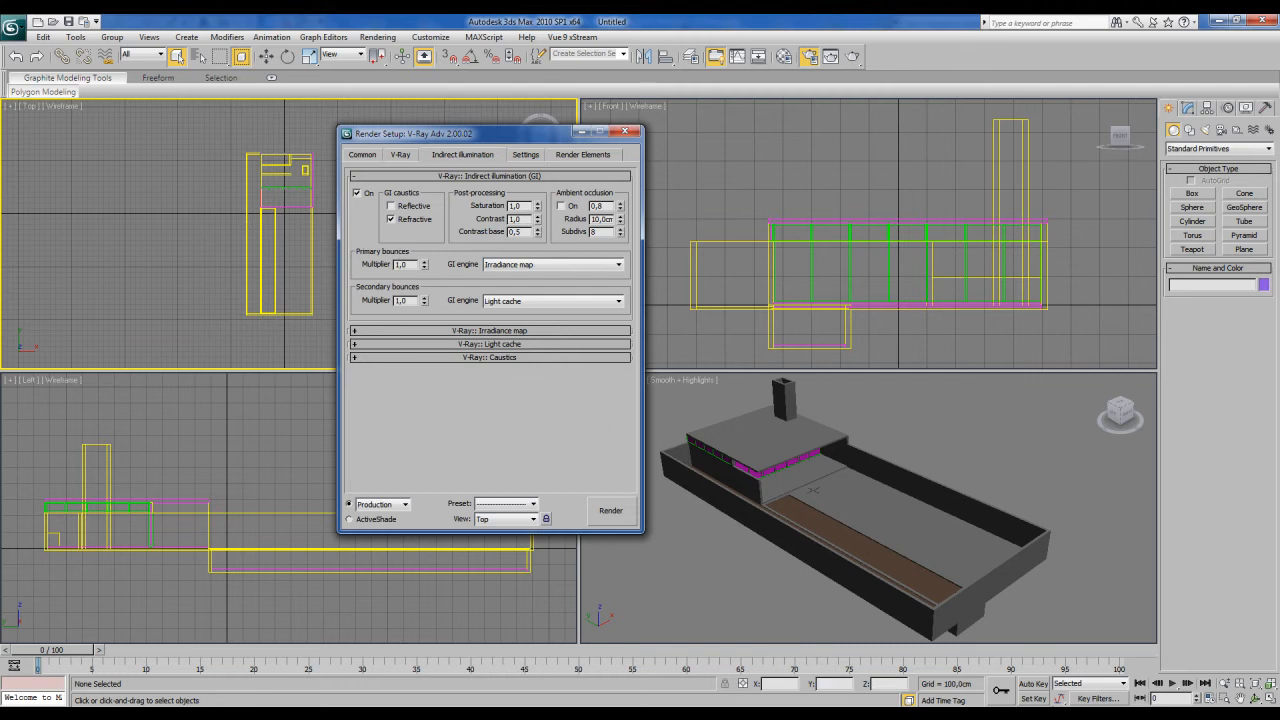
Step: Set the irradiance map's built-in preset to Very low
click(452, 331)
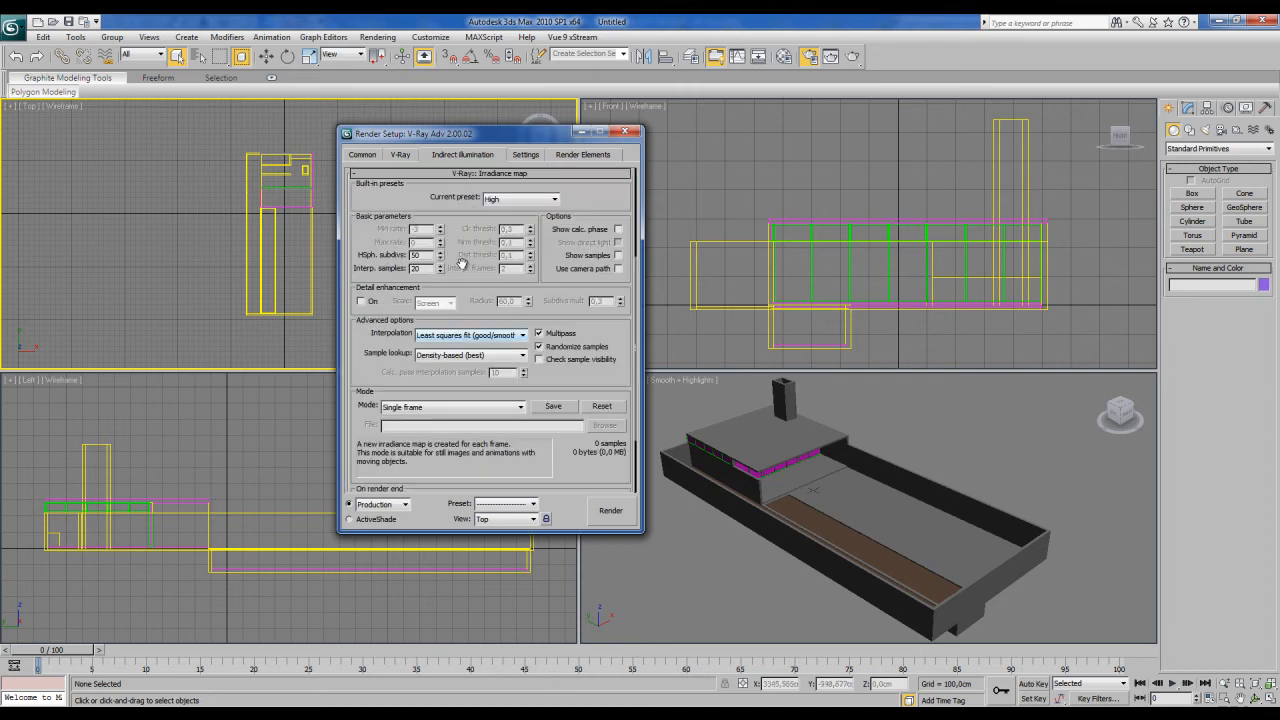
scroll(470, 265, down, 3)
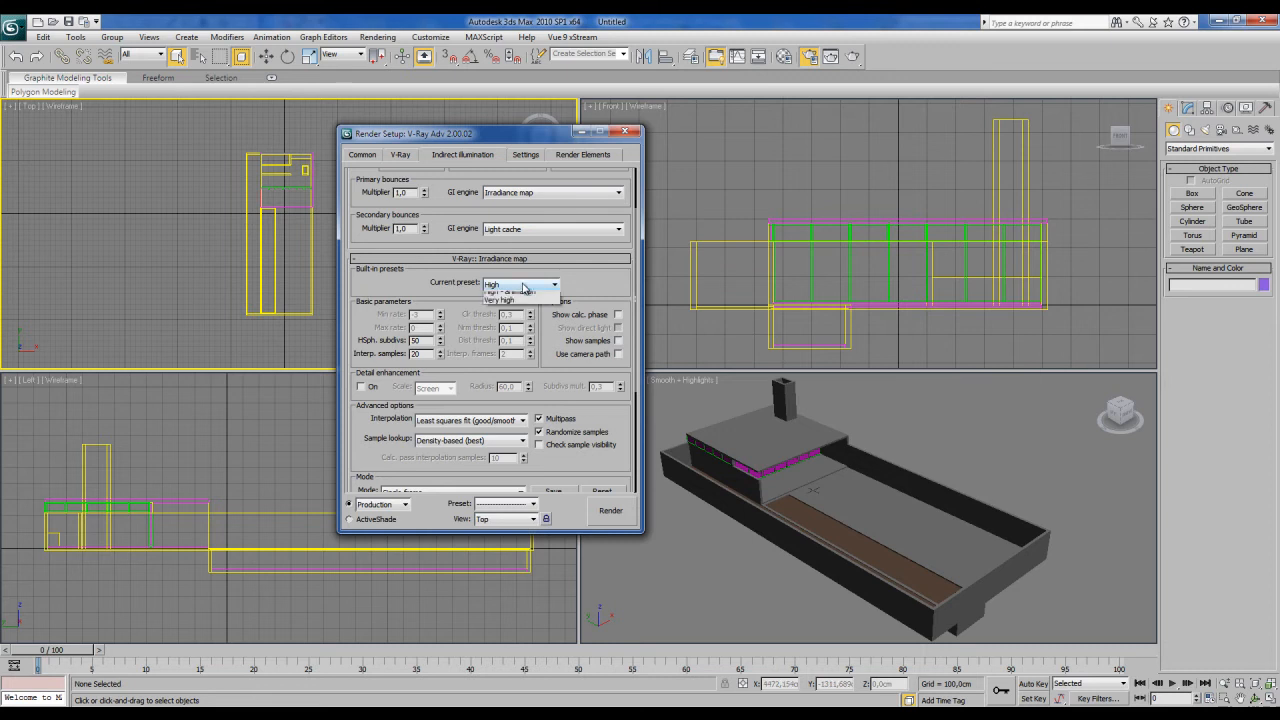
click(495, 284)
click(510, 306)
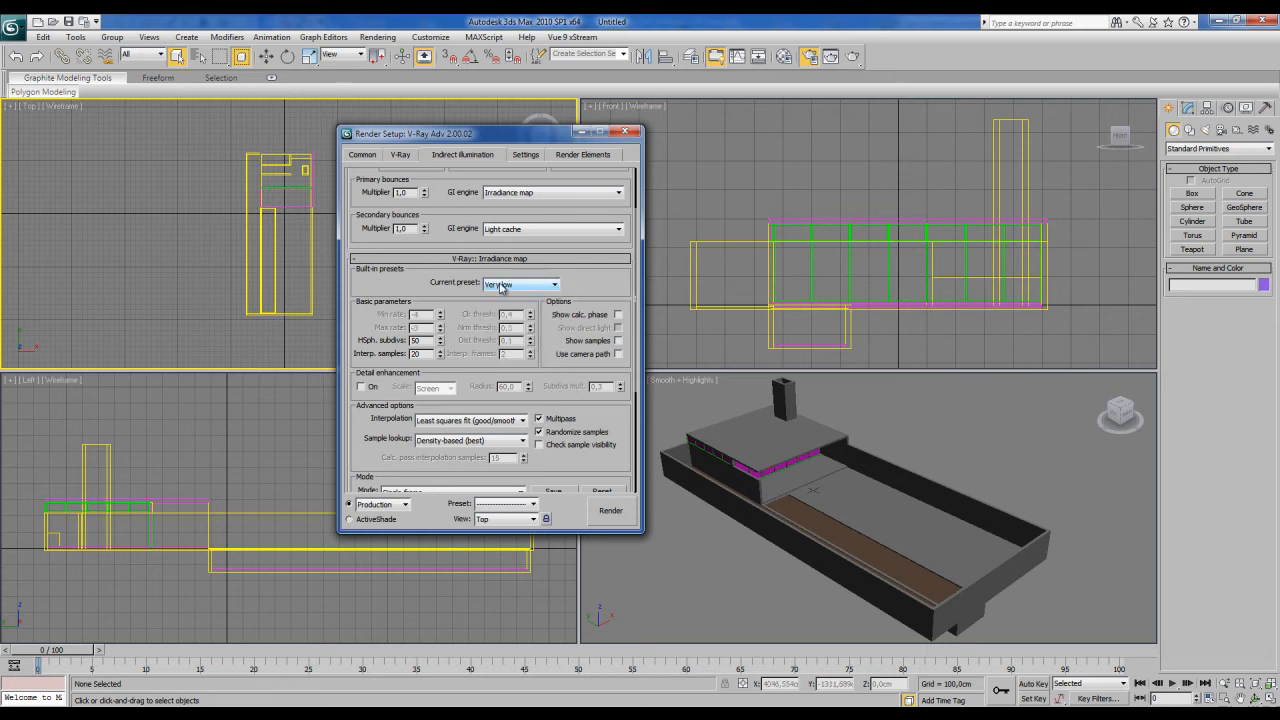
click(502, 259)
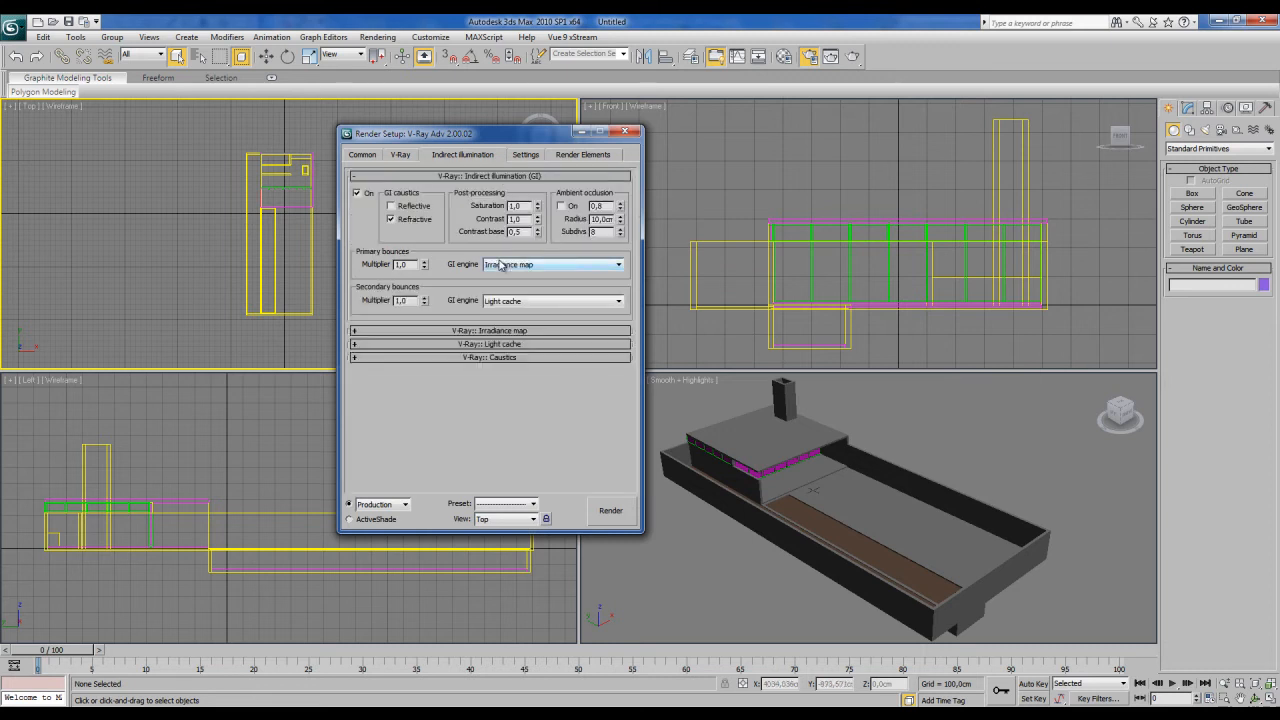
Step: Open the light cache calculation parameters and check the subdivisions value
click(498, 344)
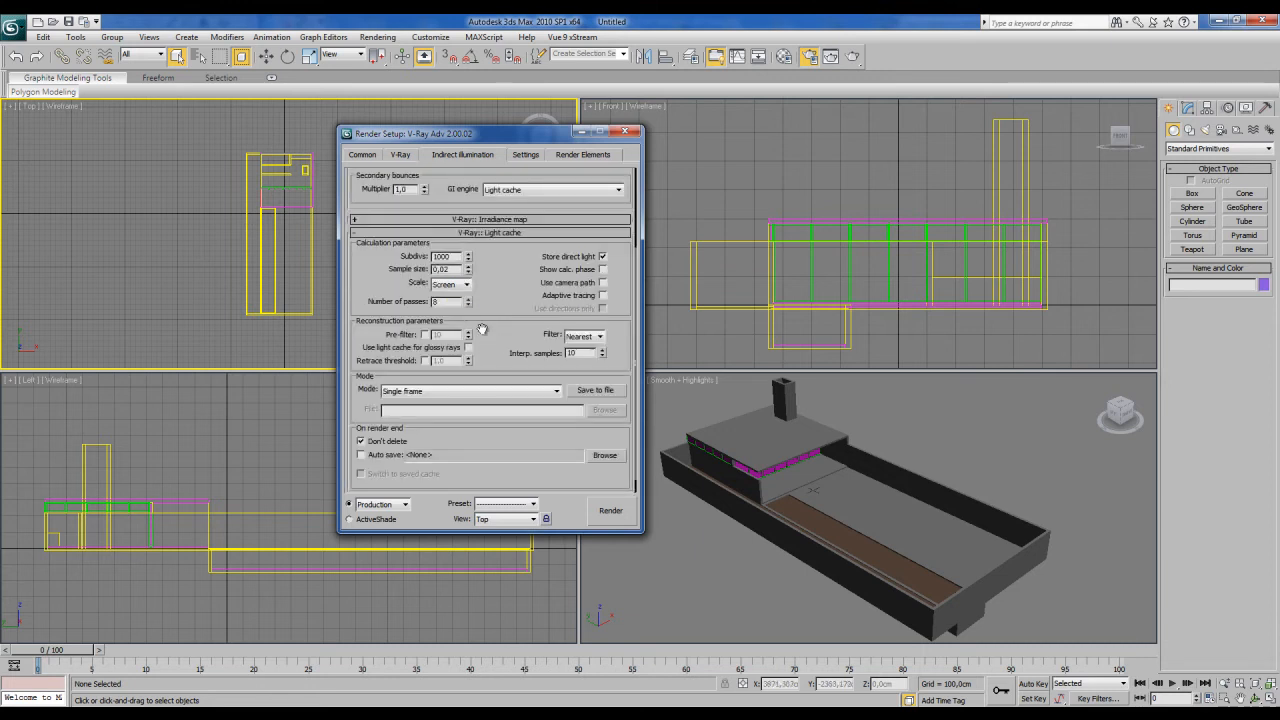
double_click(455, 256)
click(497, 232)
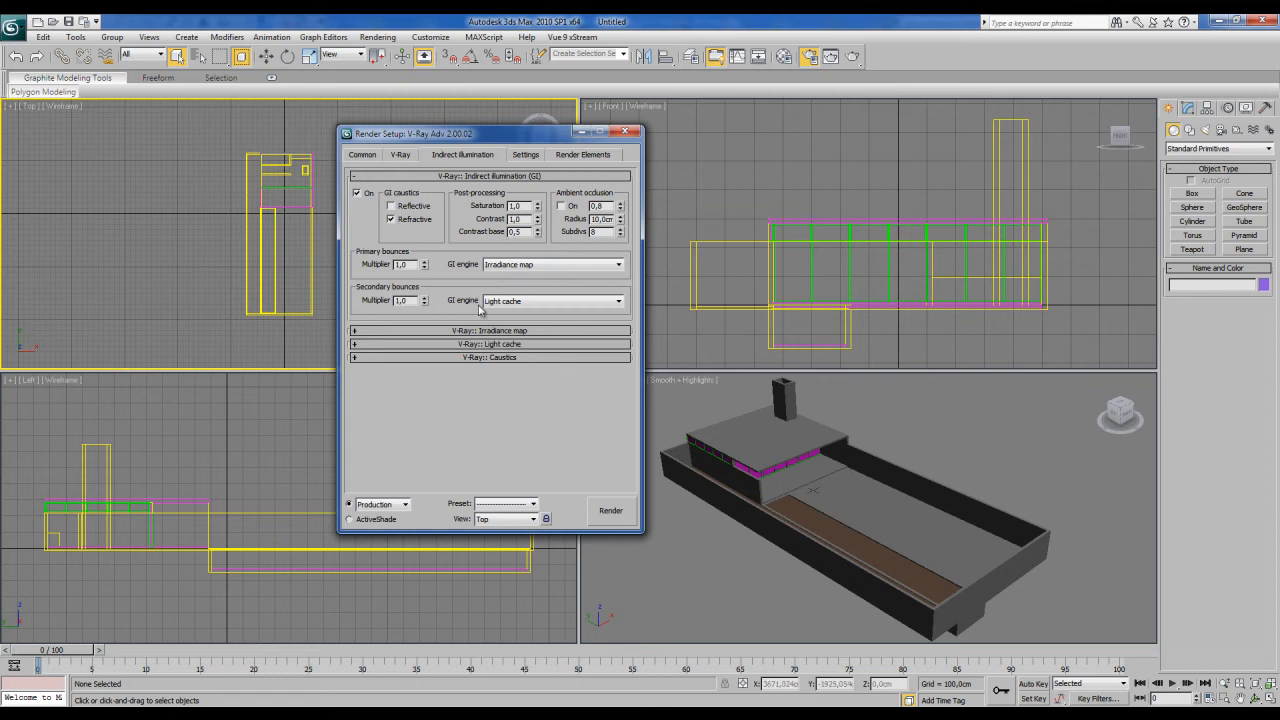
Step: Collapse the indirect illumination settings and minimize the render setup window
click(475, 177)
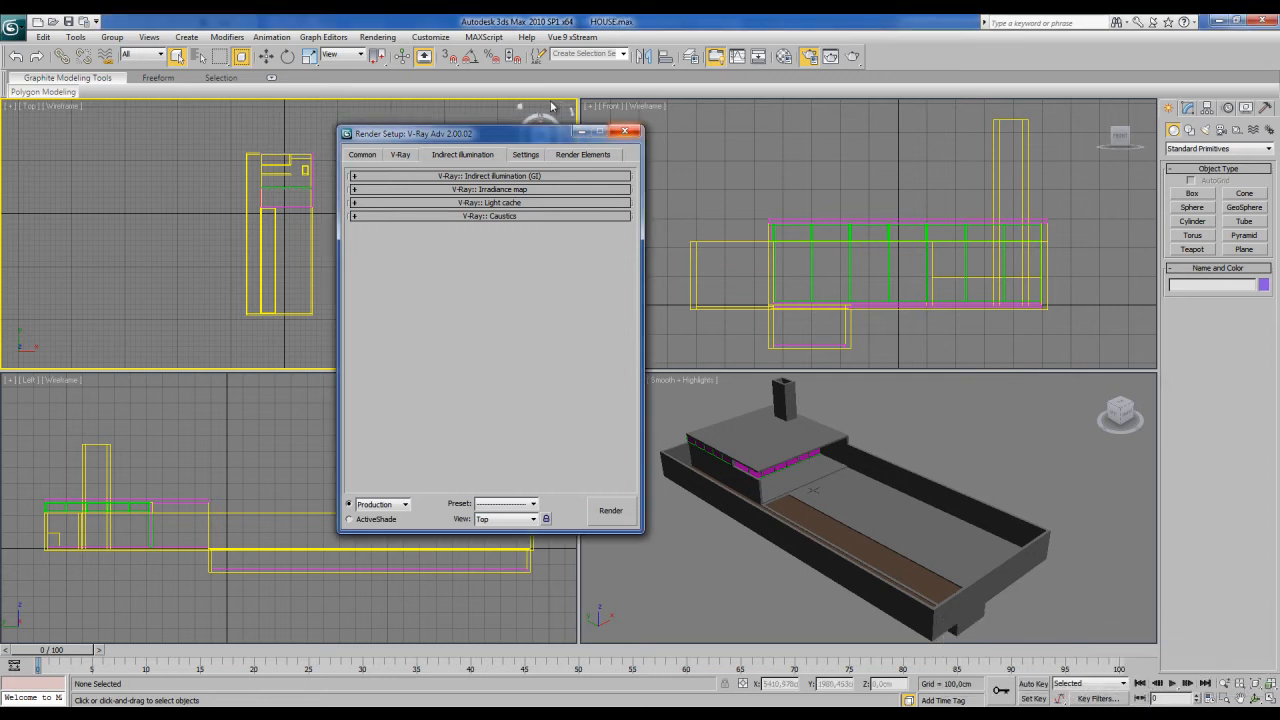
drag(539, 138, 523, 150)
click(565, 146)
middle_drag(394, 248, 406, 250)
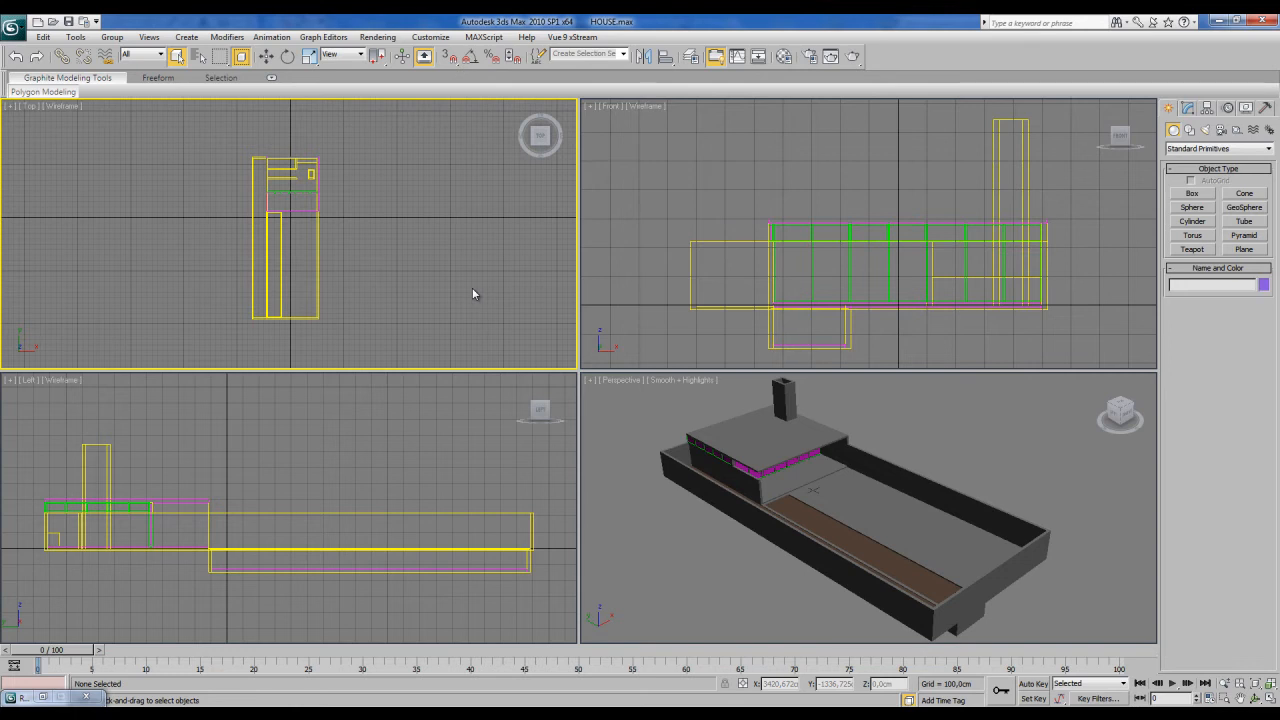
scroll(450, 280, down, 2)
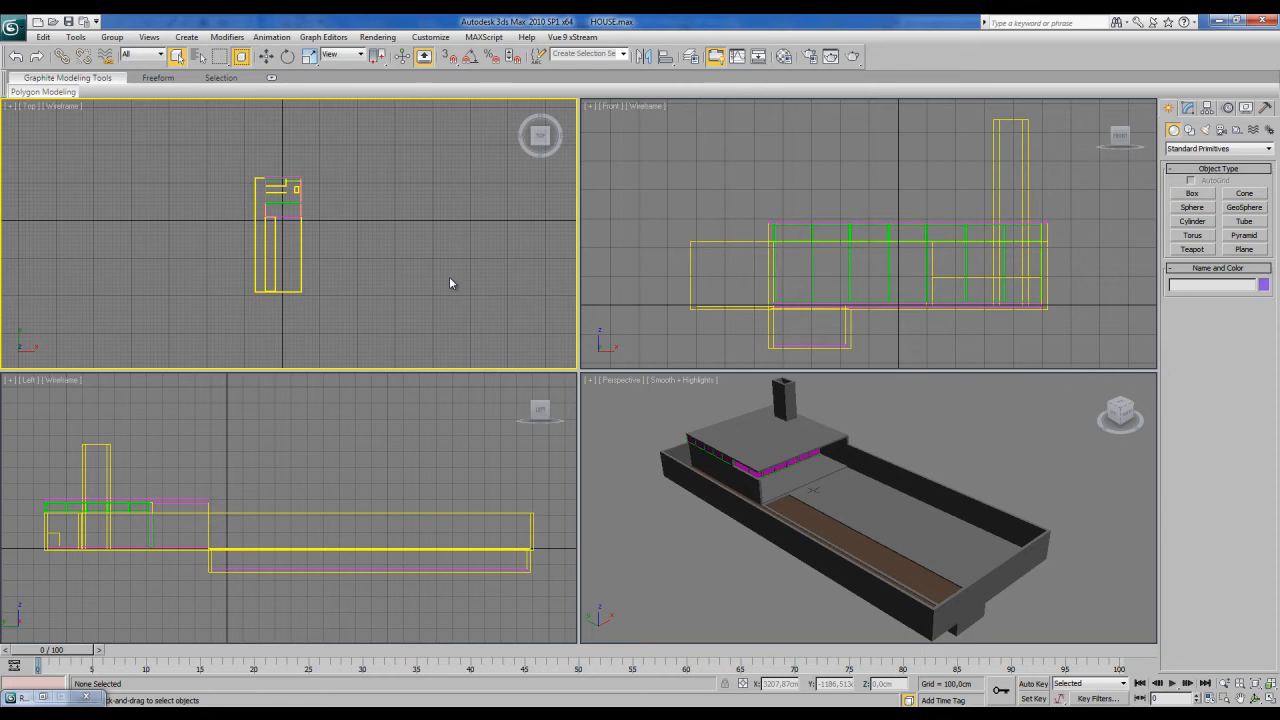
middle_drag(449, 278, 451, 278)
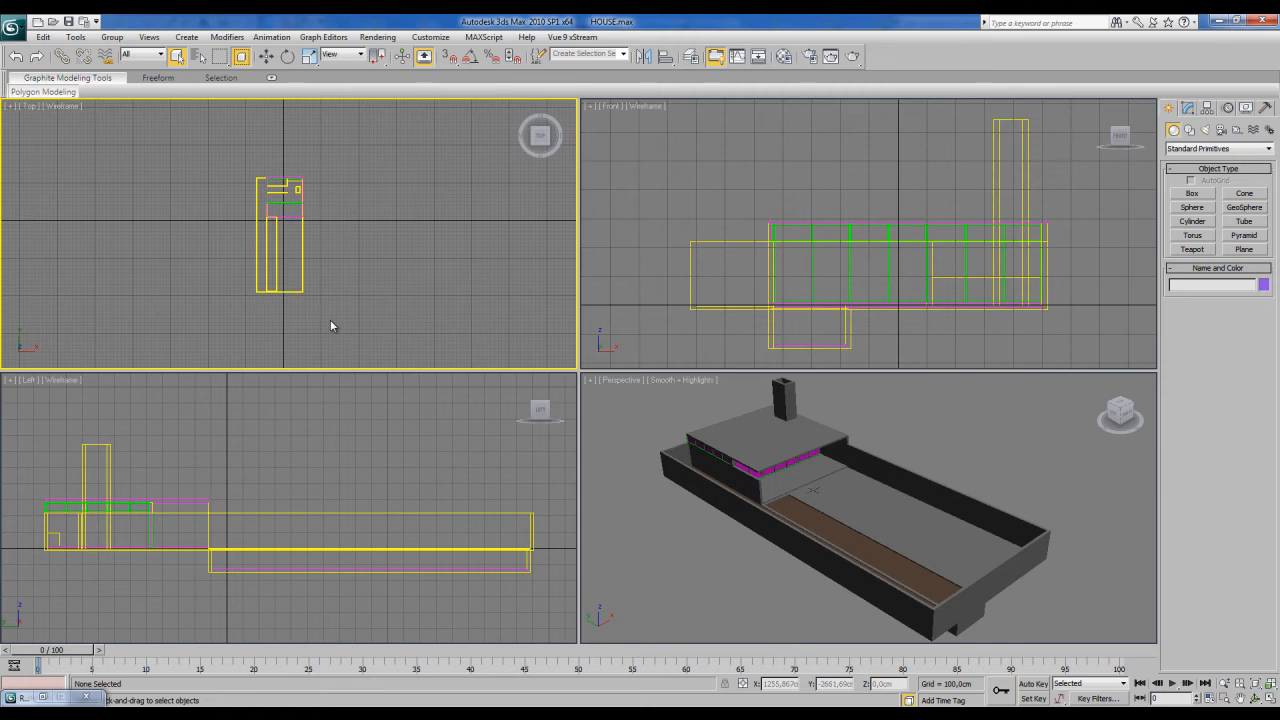
middle_drag(331, 325, 332, 323)
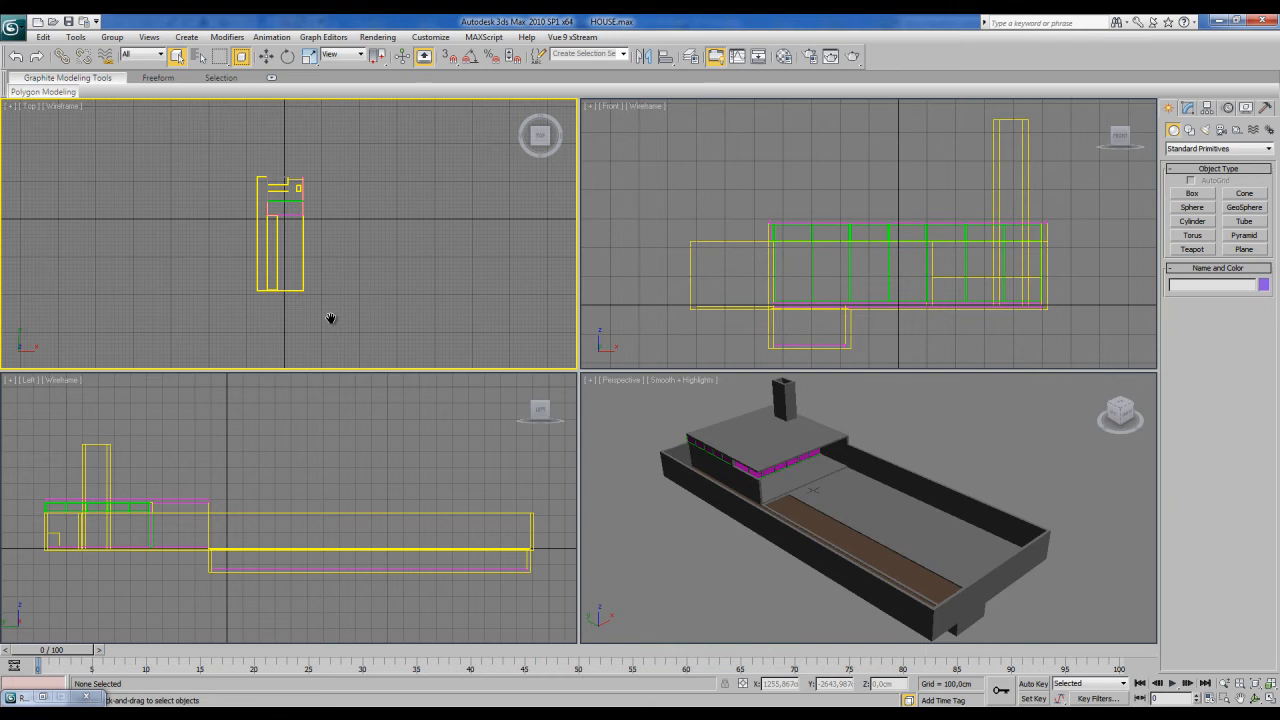
middle_drag(331, 318, 338, 322)
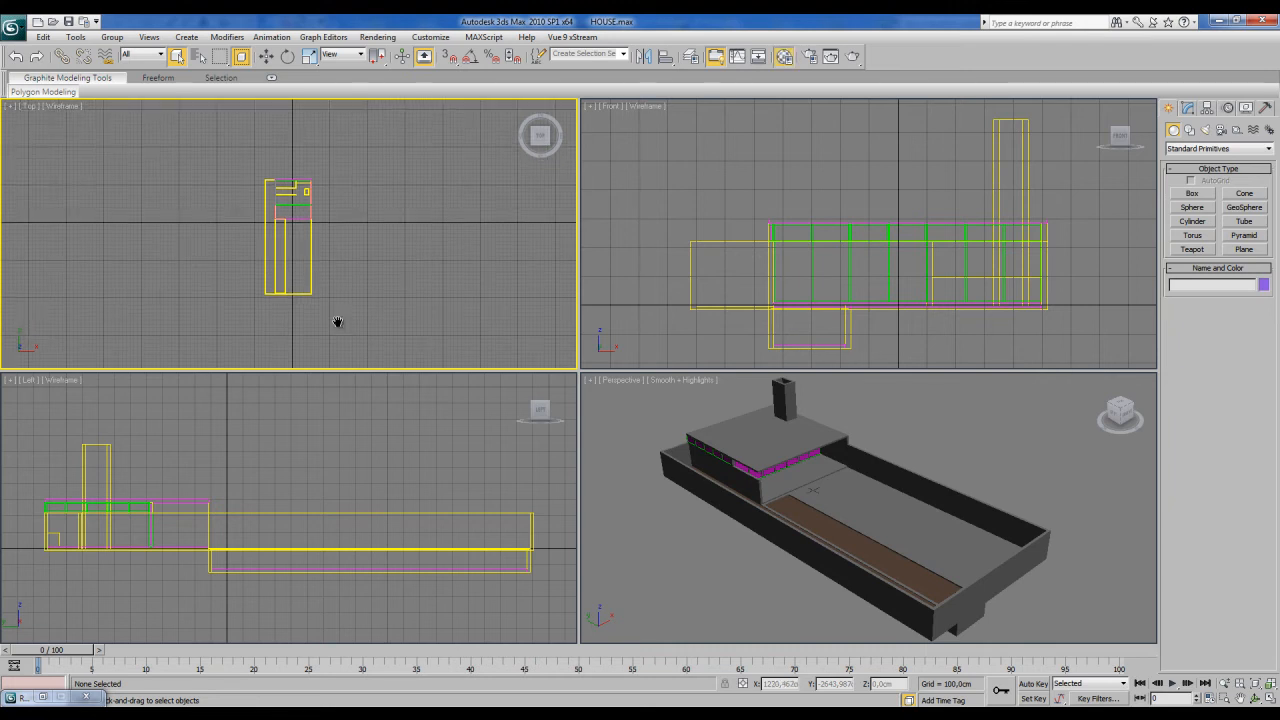
Step: Open the Material Editor and rename the first material slot as WHITE WALL
key(m)
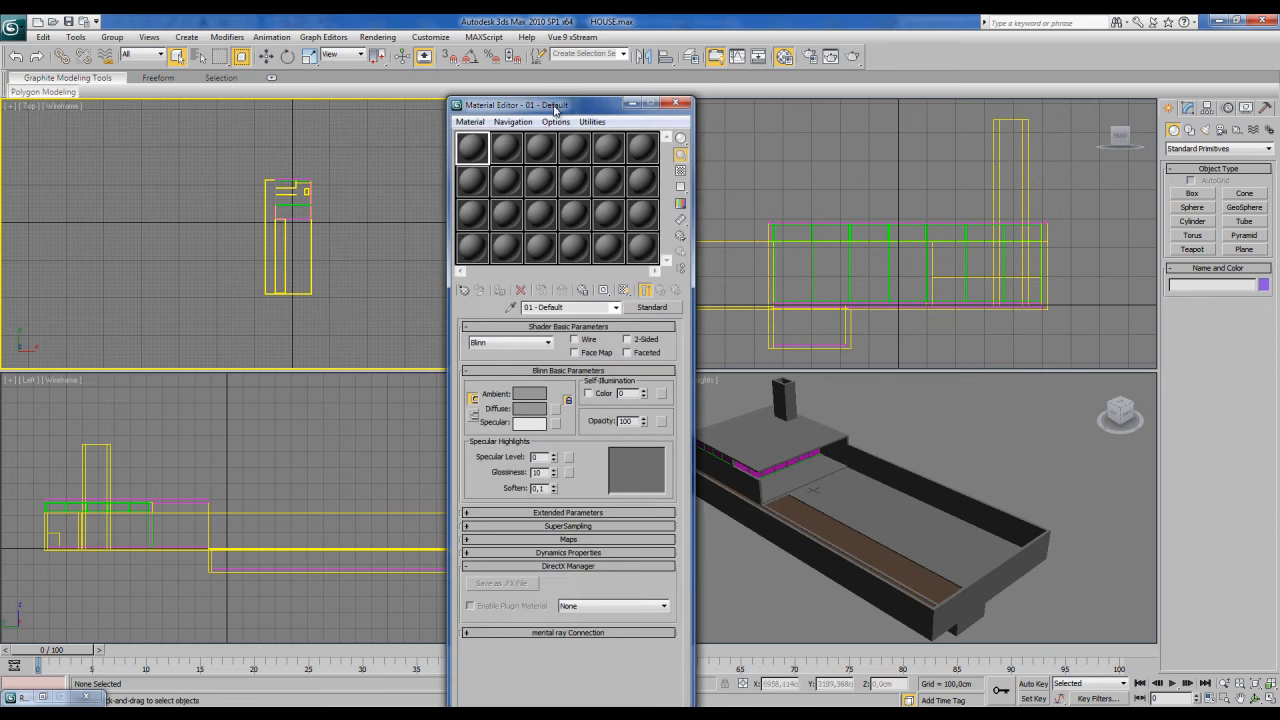
drag(556, 111, 532, 107)
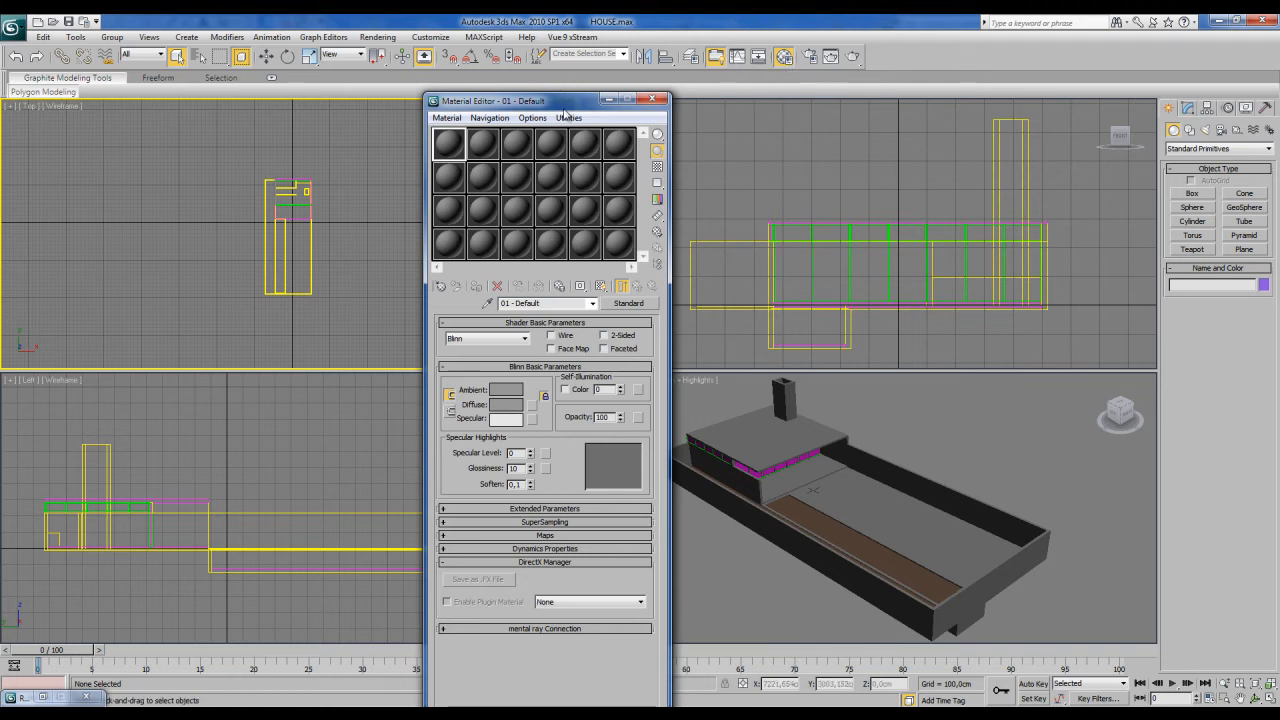
drag(566, 100, 622, 89)
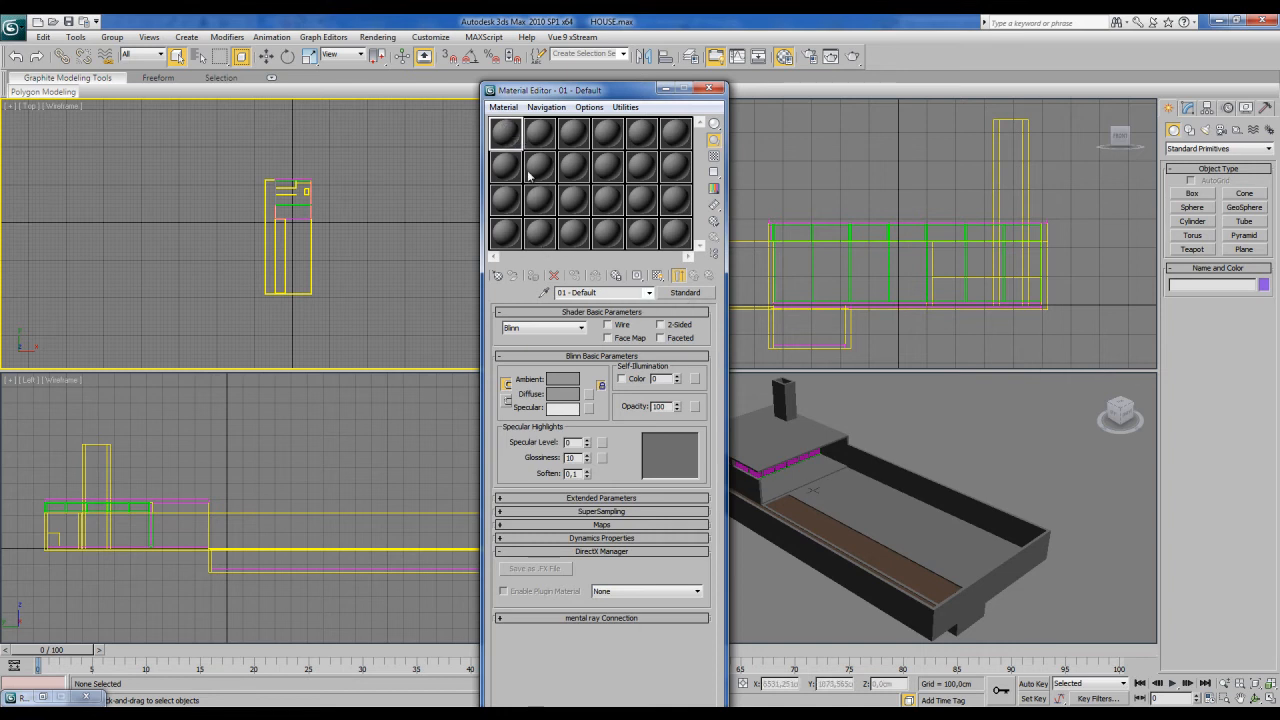
click(502, 128)
click(582, 293)
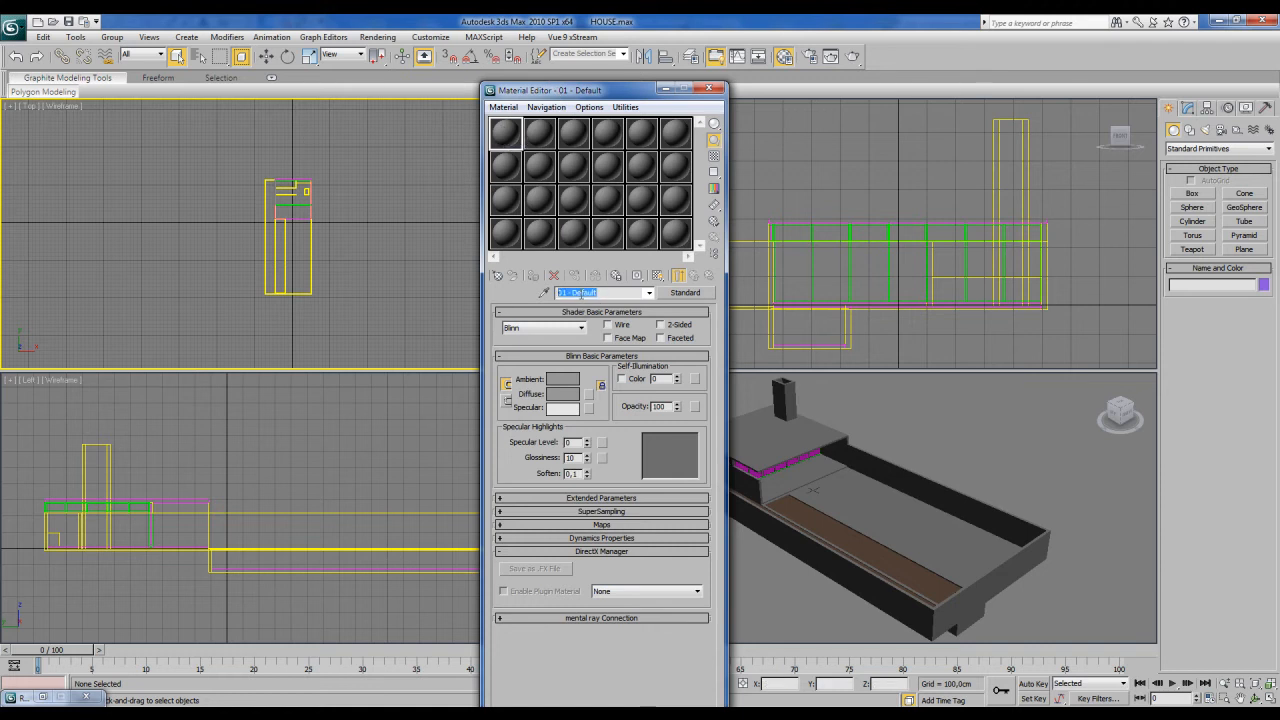
text(WHITE)
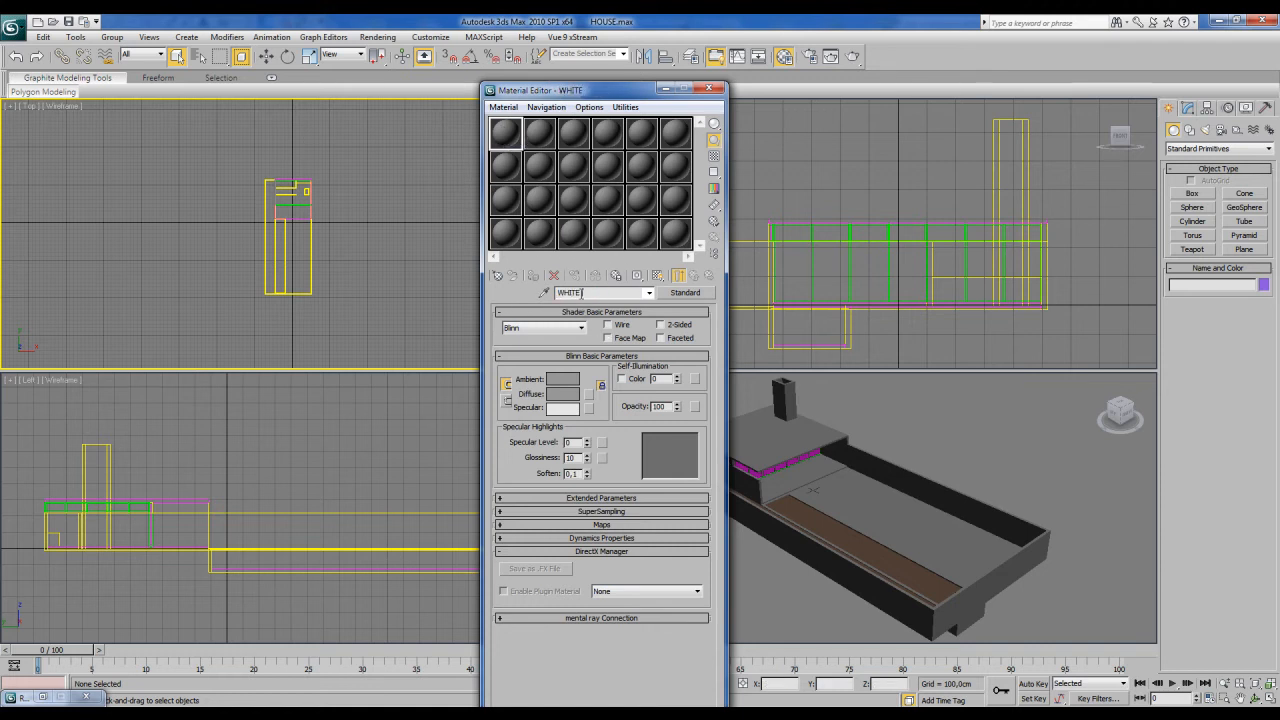
text( WALL)
Step: Change the WHITE WALL material's type to VRayMtl and set its diffuse colour to pure white (255, 255, 255)
click(687, 294)
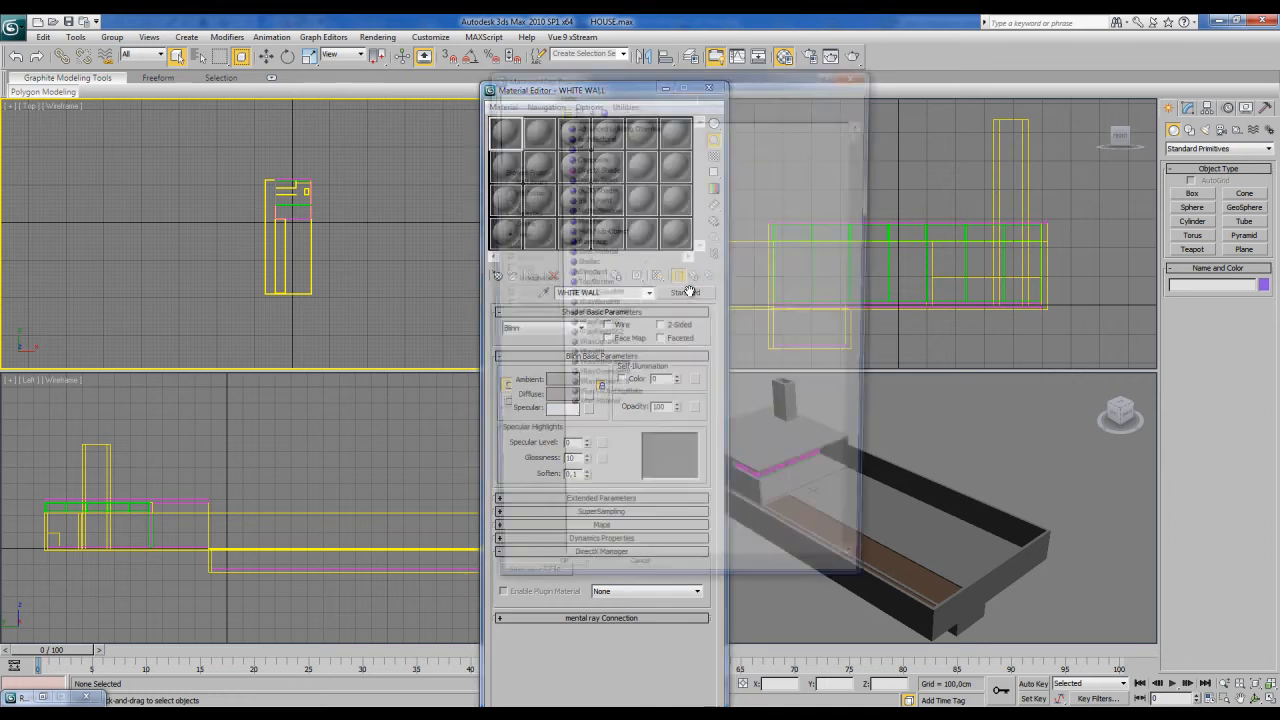
click(585, 359)
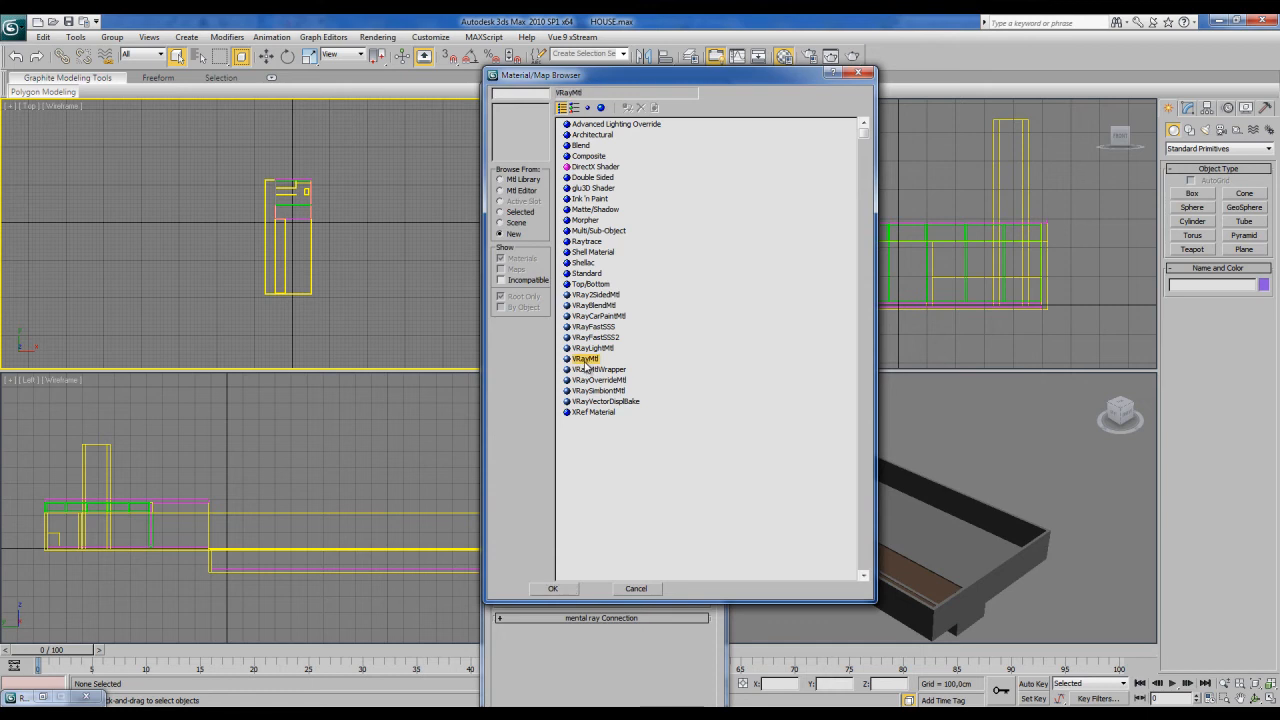
double_click(585, 360)
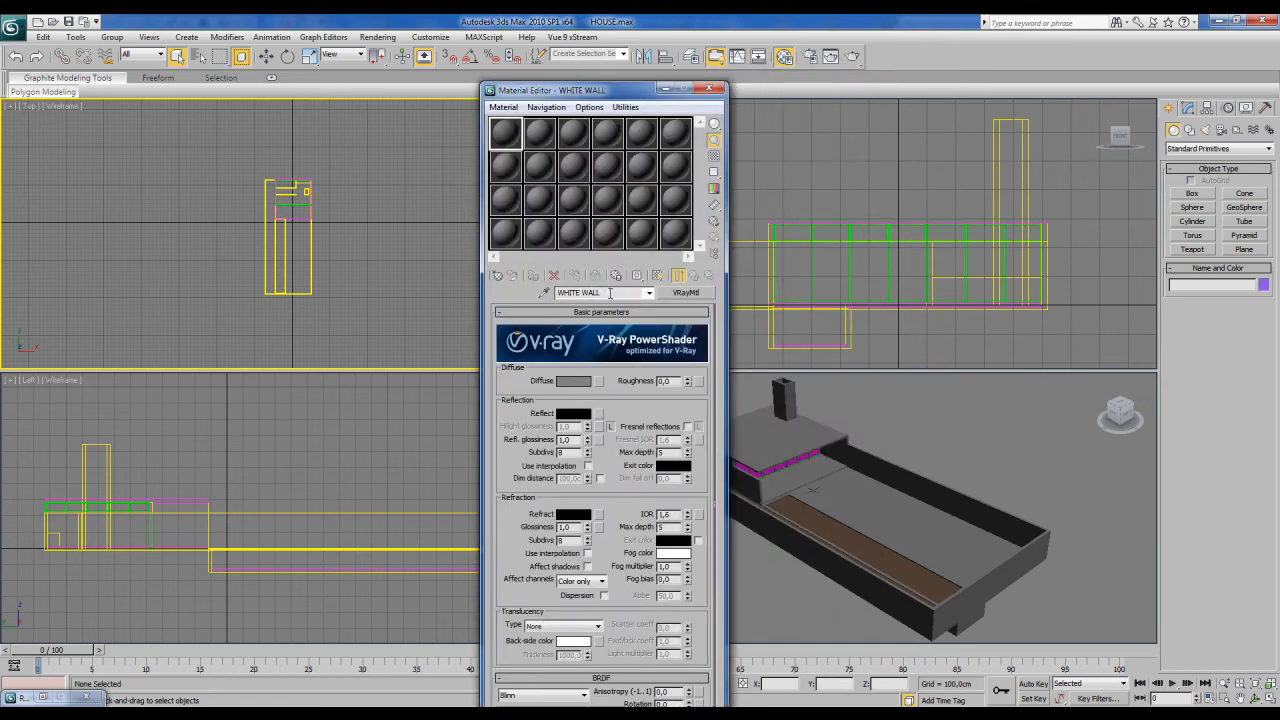
click(579, 384)
drag(397, 157, 391, 205)
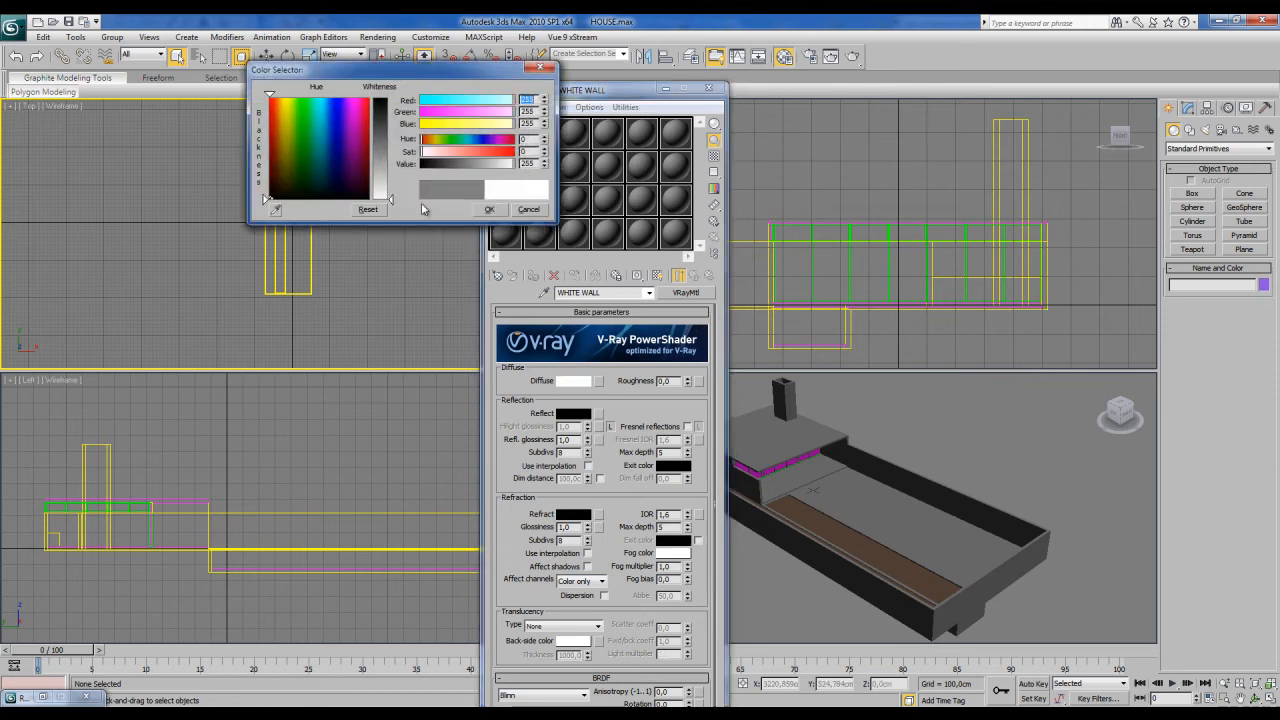
click(489, 209)
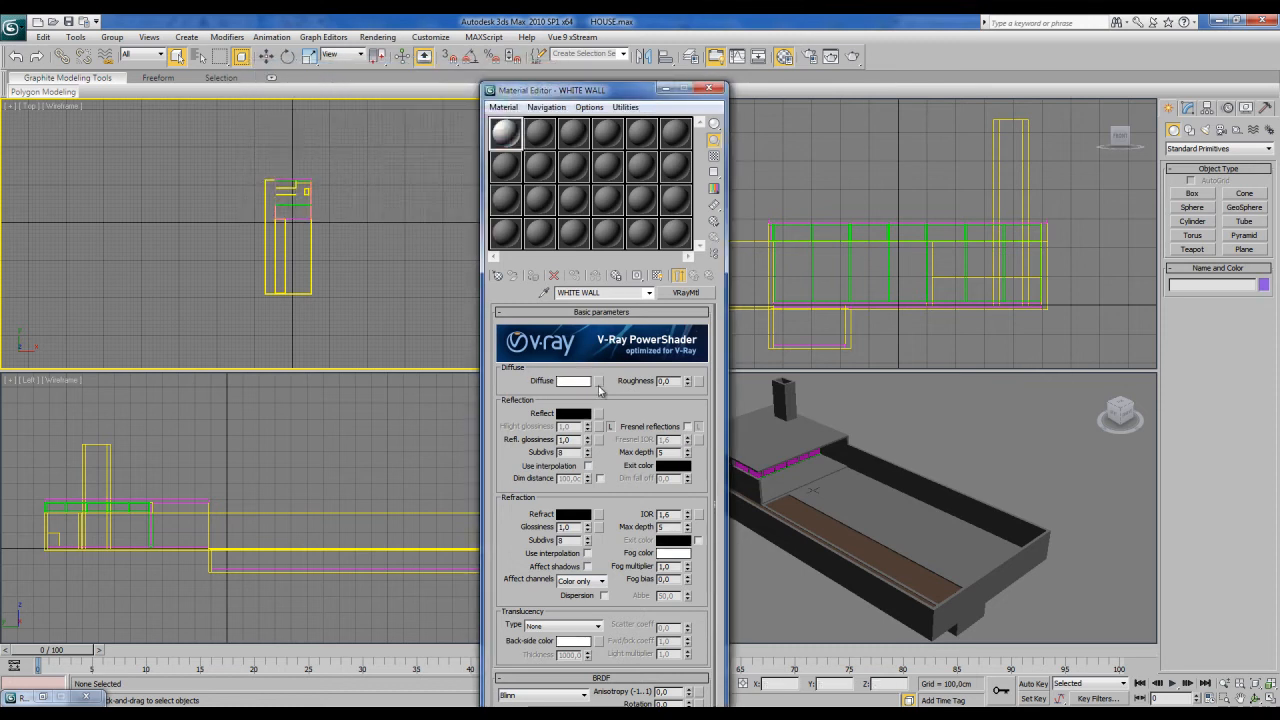
Step: Select the whole house model, assign the WHITE WALL material to it and close the Material Editor
click(513, 139)
drag(238, 148, 352, 333)
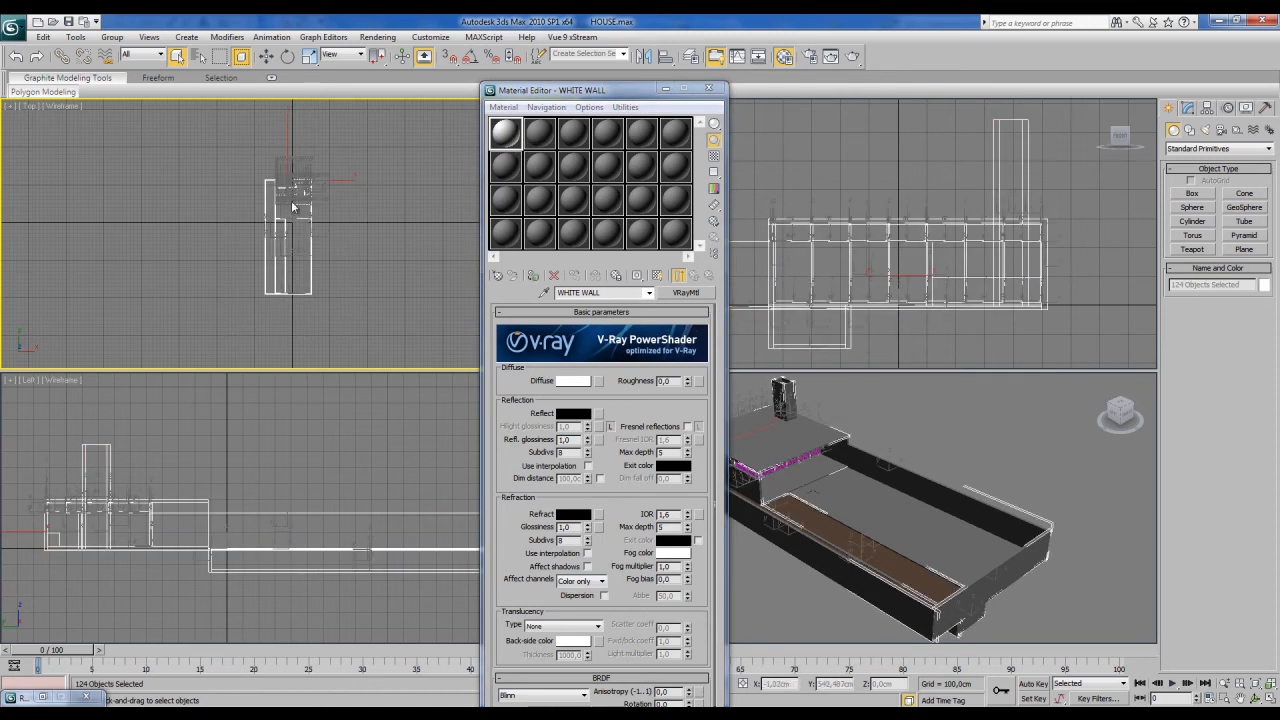
click(516, 133)
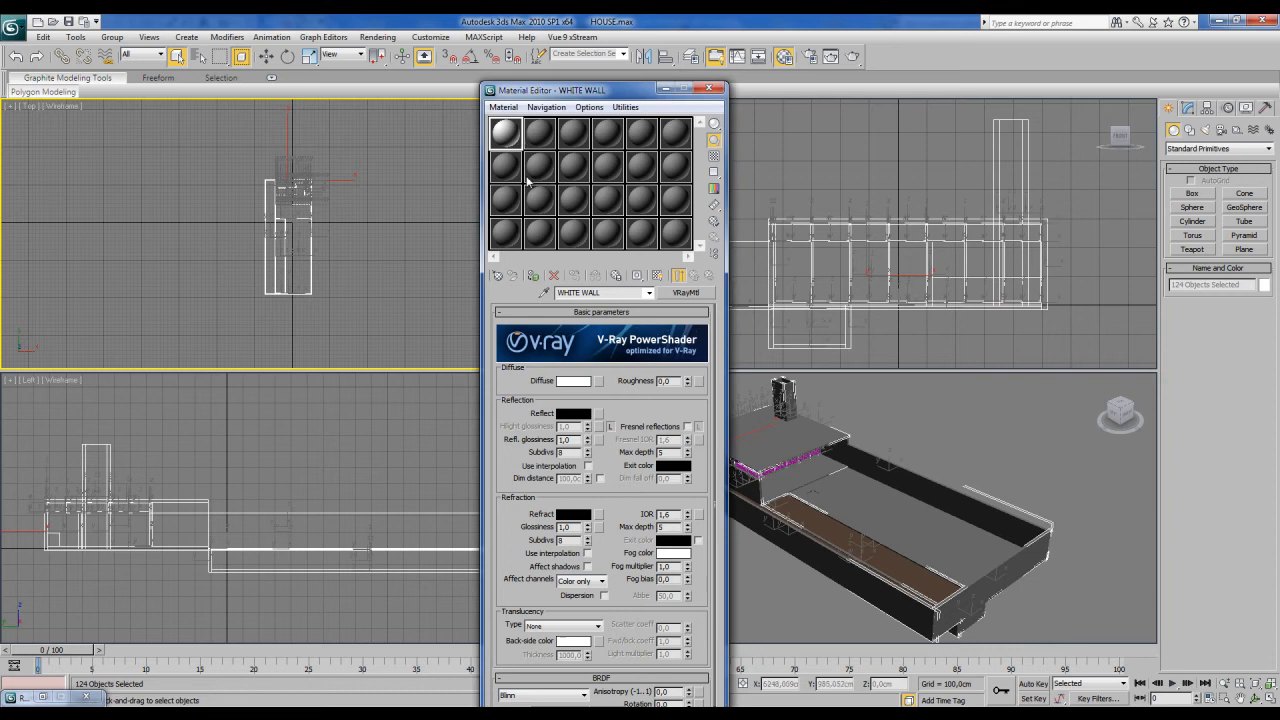
click(535, 281)
click(909, 429)
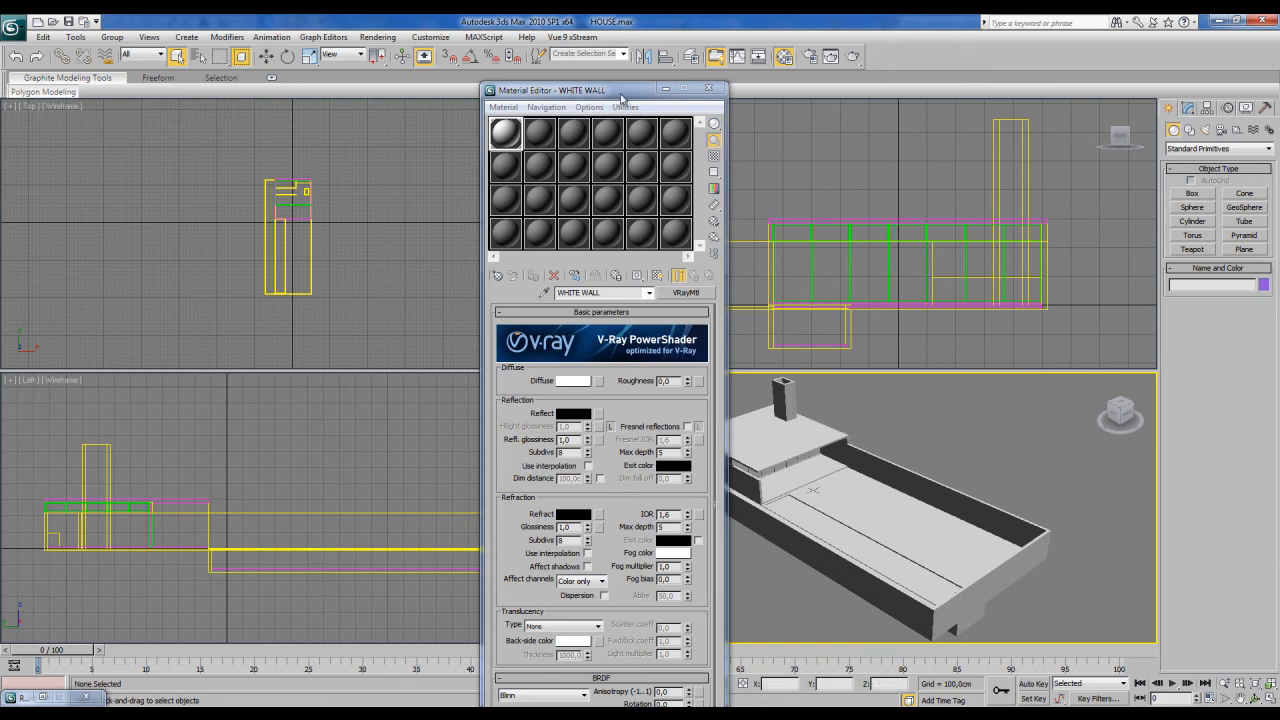
click(709, 88)
Step: Create a VRayPhysicalCamera in the Top view, placed at the far end of the yard and targeted at the house
click(428, 230)
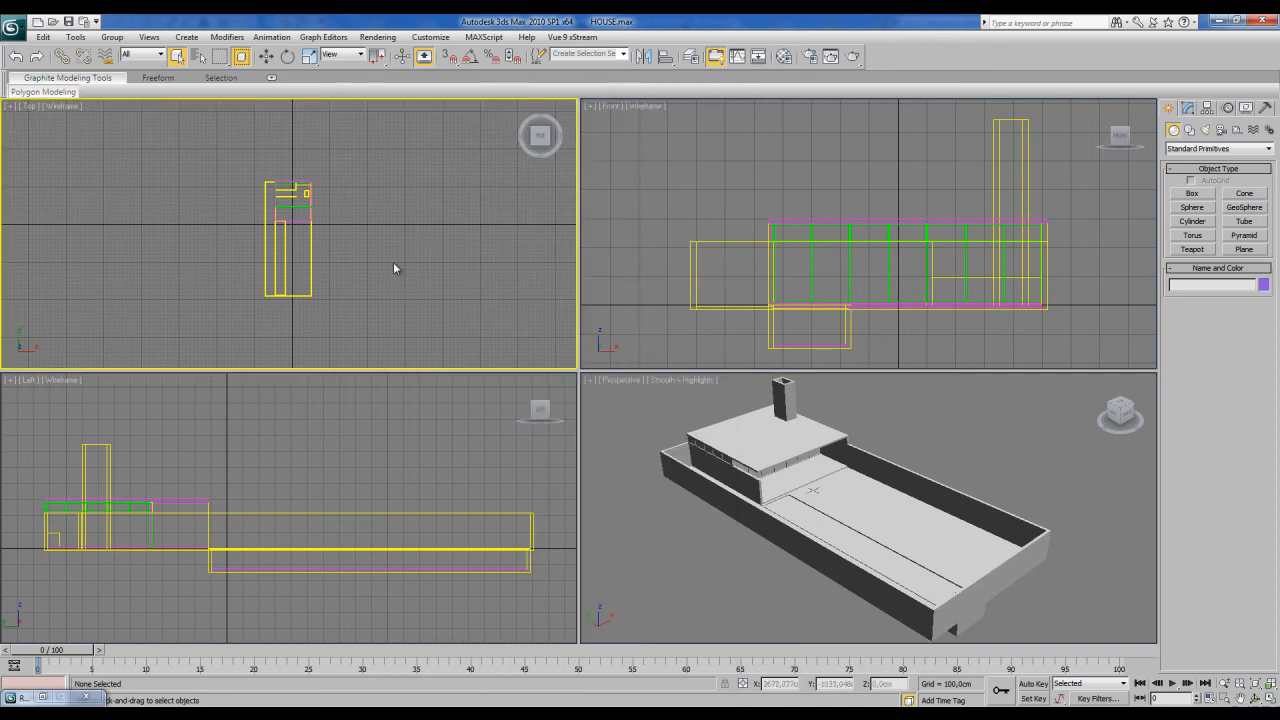
click(1215, 658)
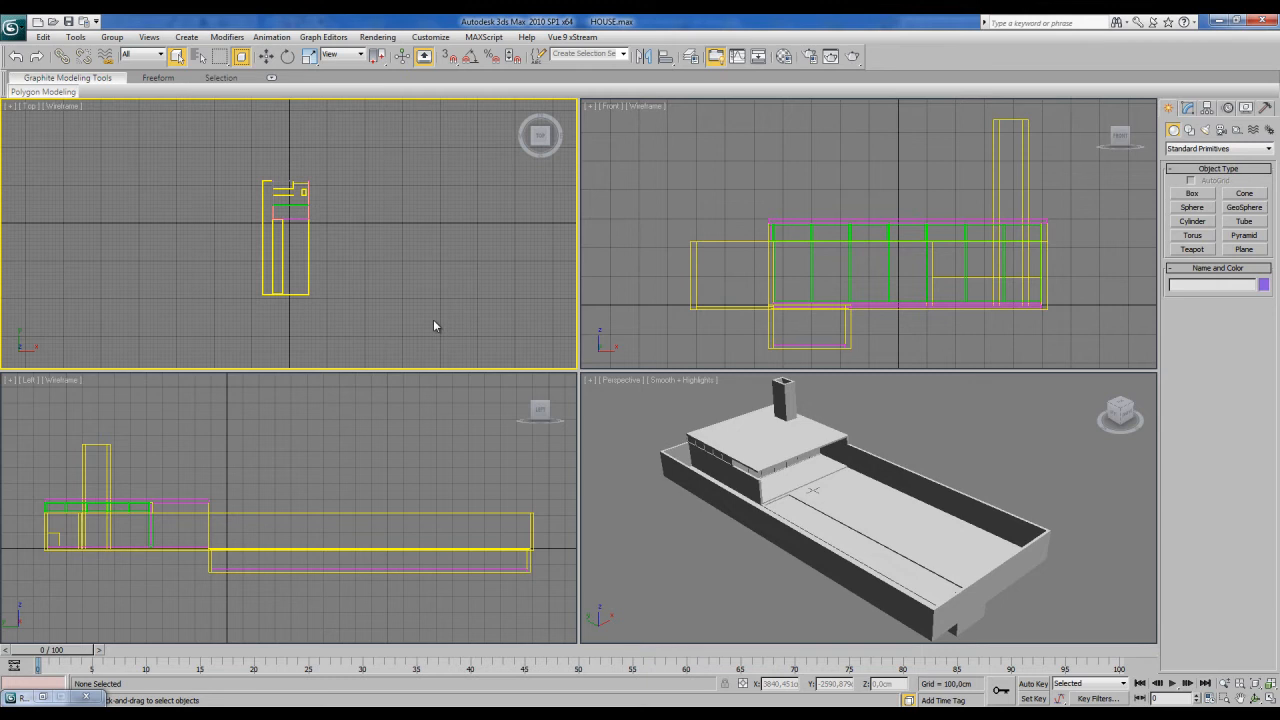
middle_drag(436, 314, 431, 309)
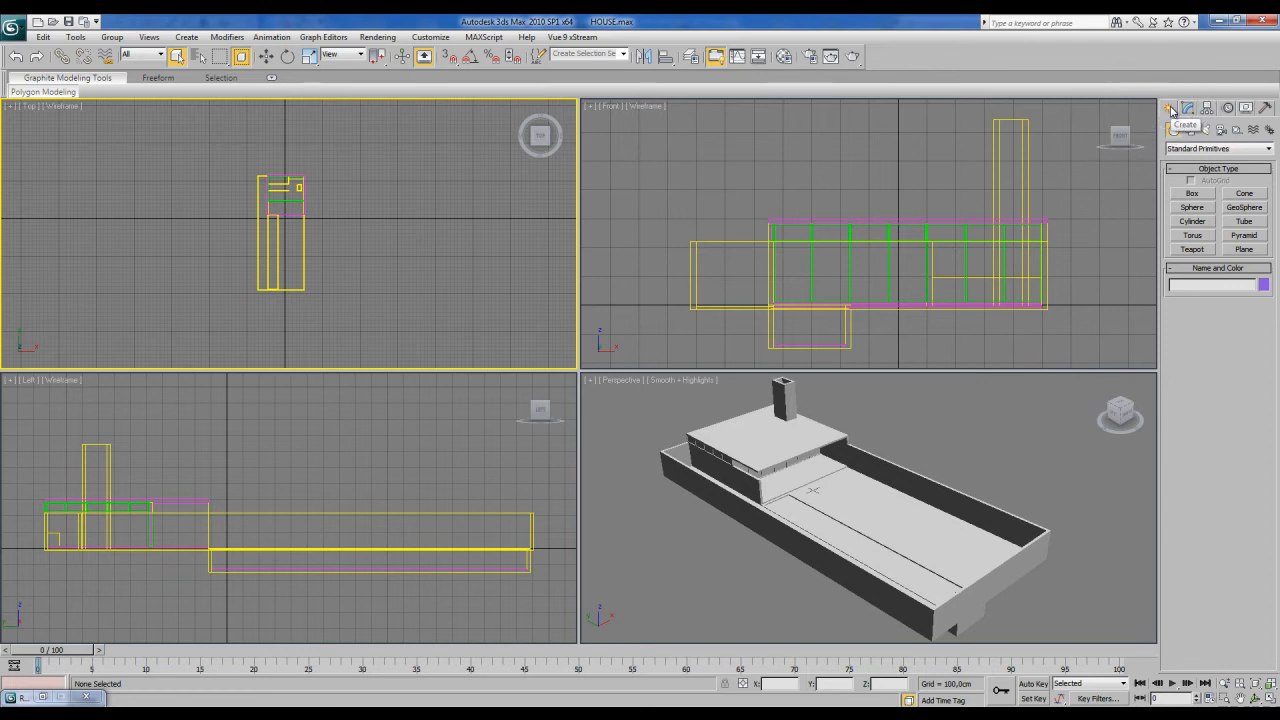
click(1221, 130)
click(1245, 150)
click(1192, 172)
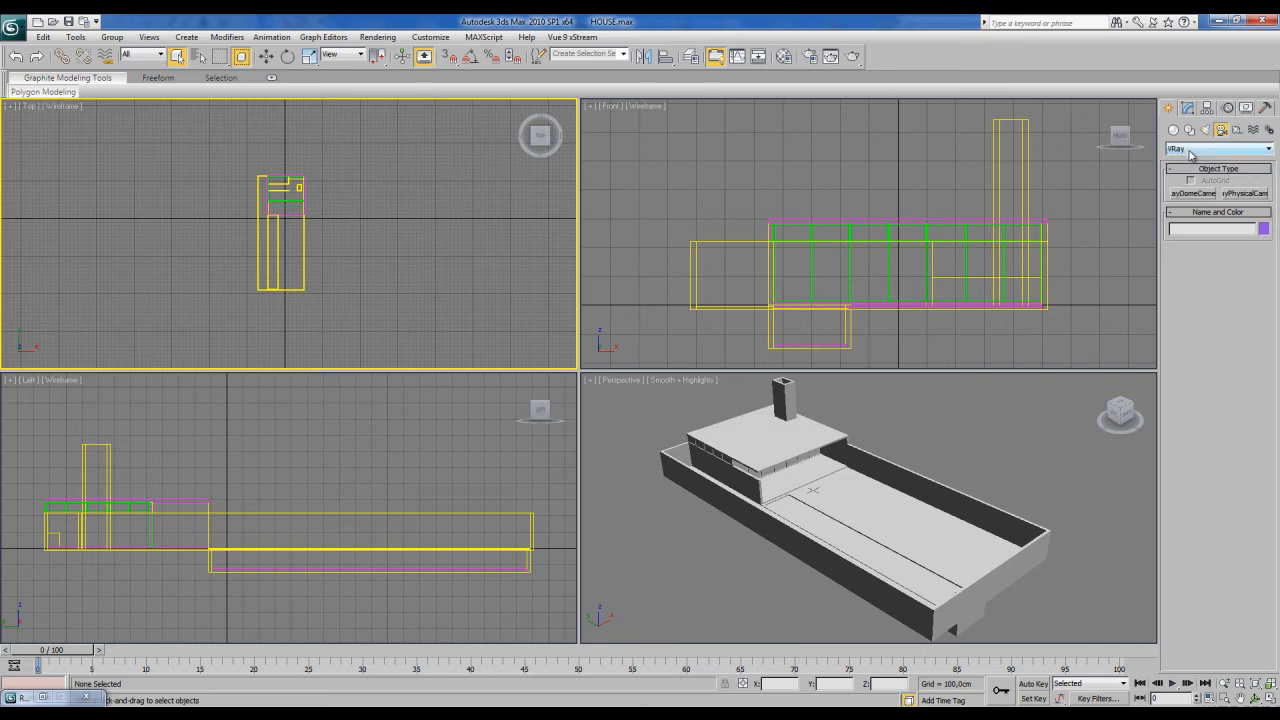
click(1250, 198)
scroll(270, 234, up, 2)
middle_drag(270, 234, 300, 239)
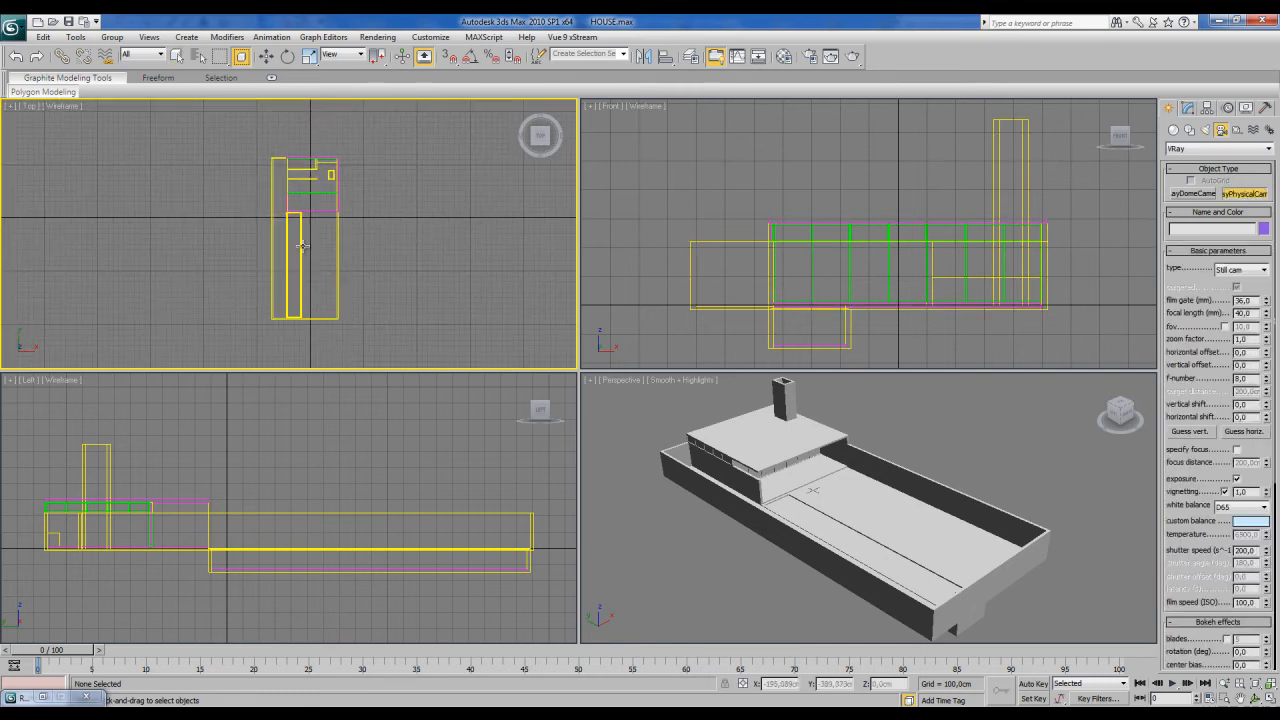
click(328, 308)
drag(328, 308, 302, 200)
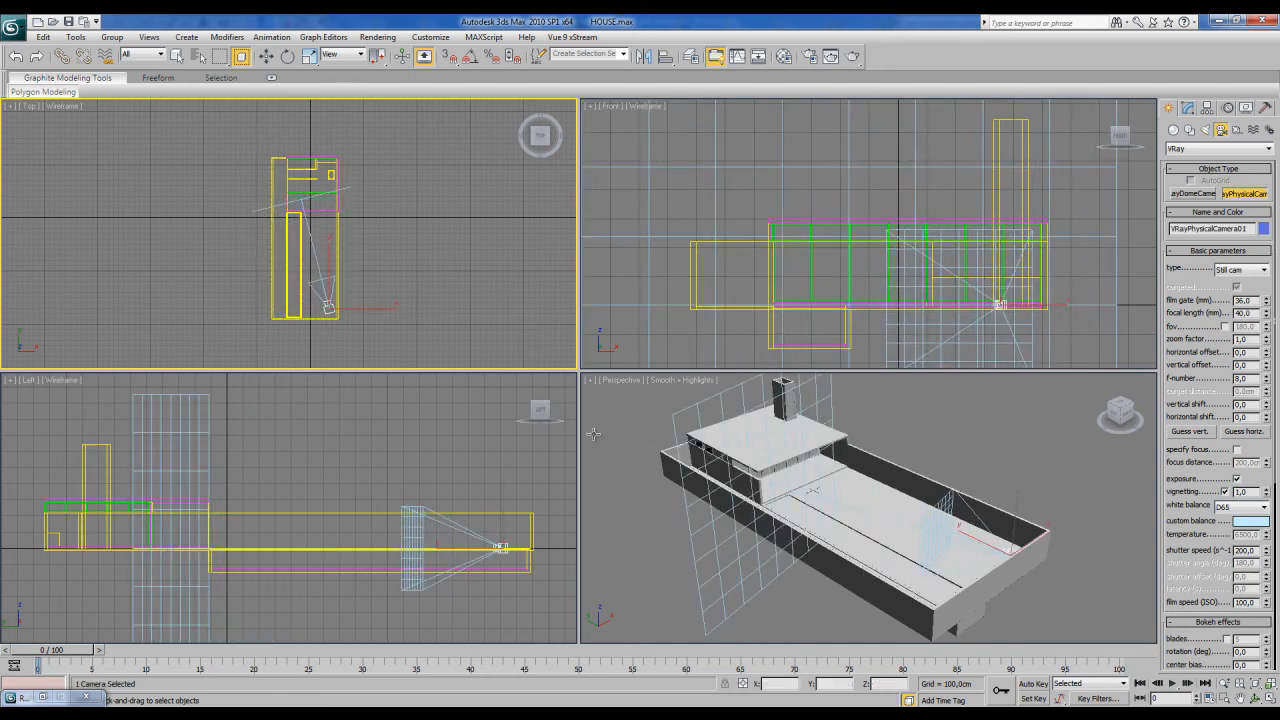
right_click(651, 512)
right_click(650, 528)
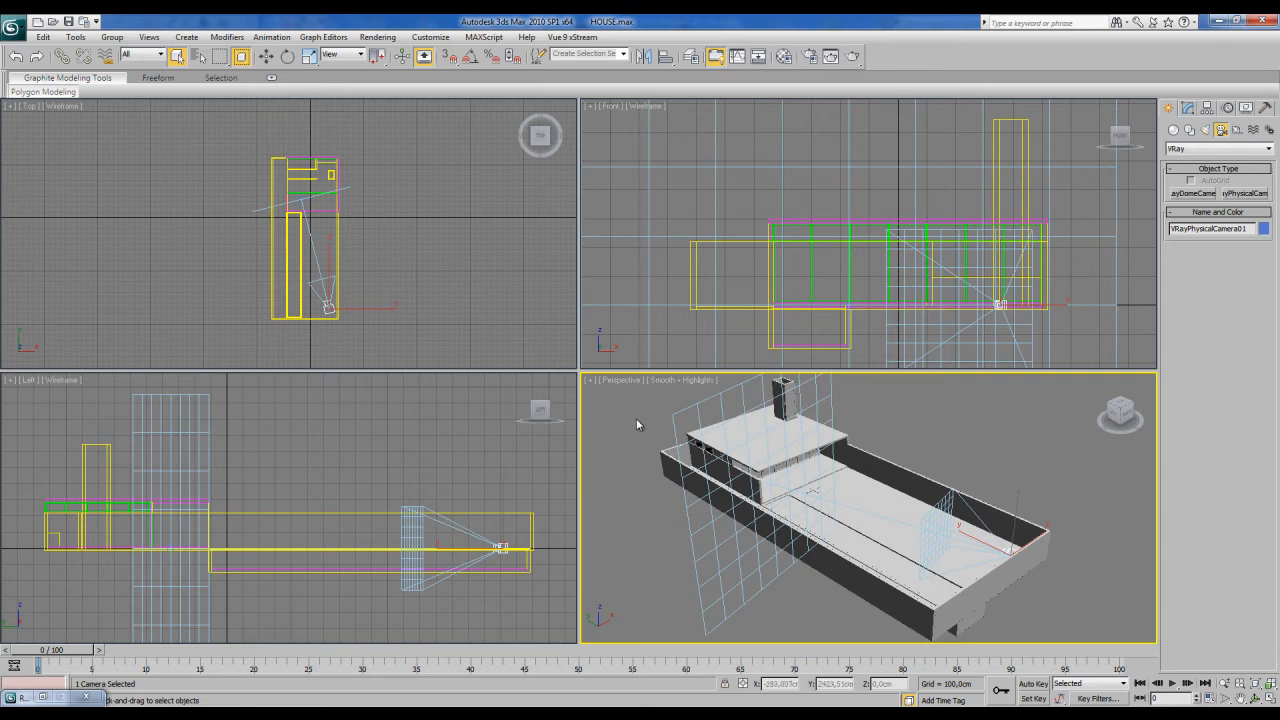
Step: Switch the Perspective viewport to the V-Ray physical camera's view and raise the camera to frame the house
click(620, 381)
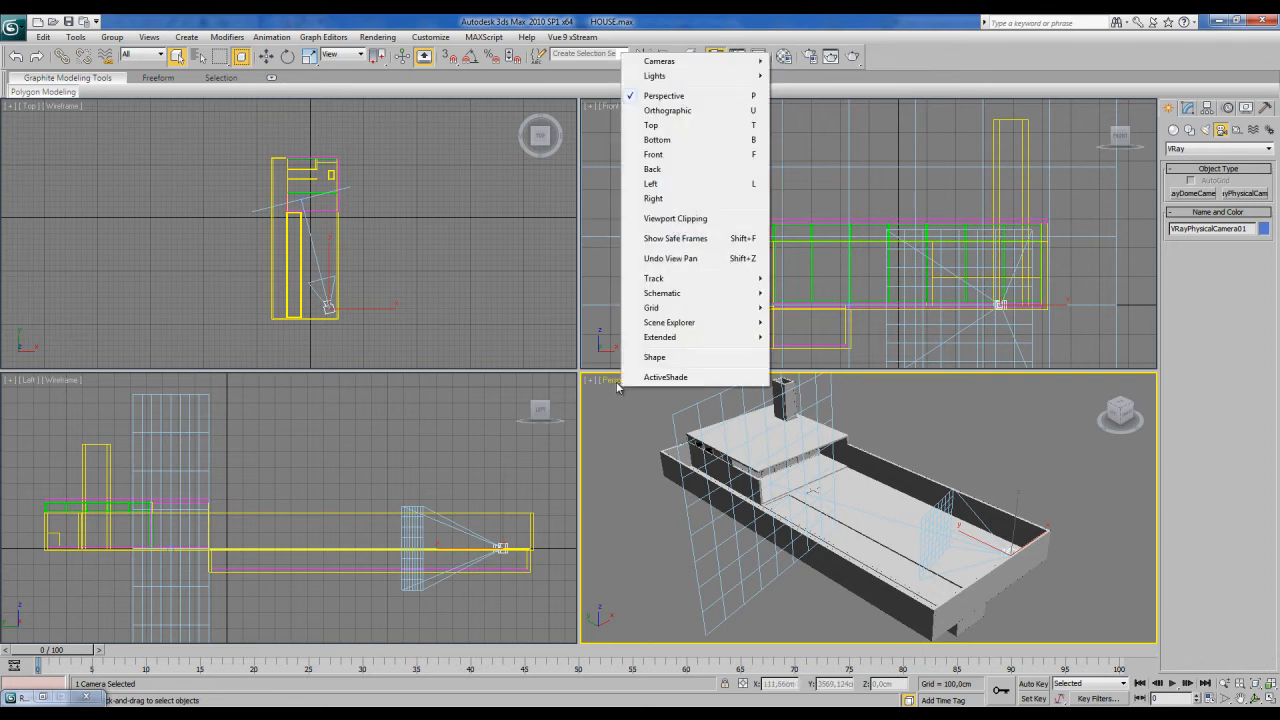
click(628, 395)
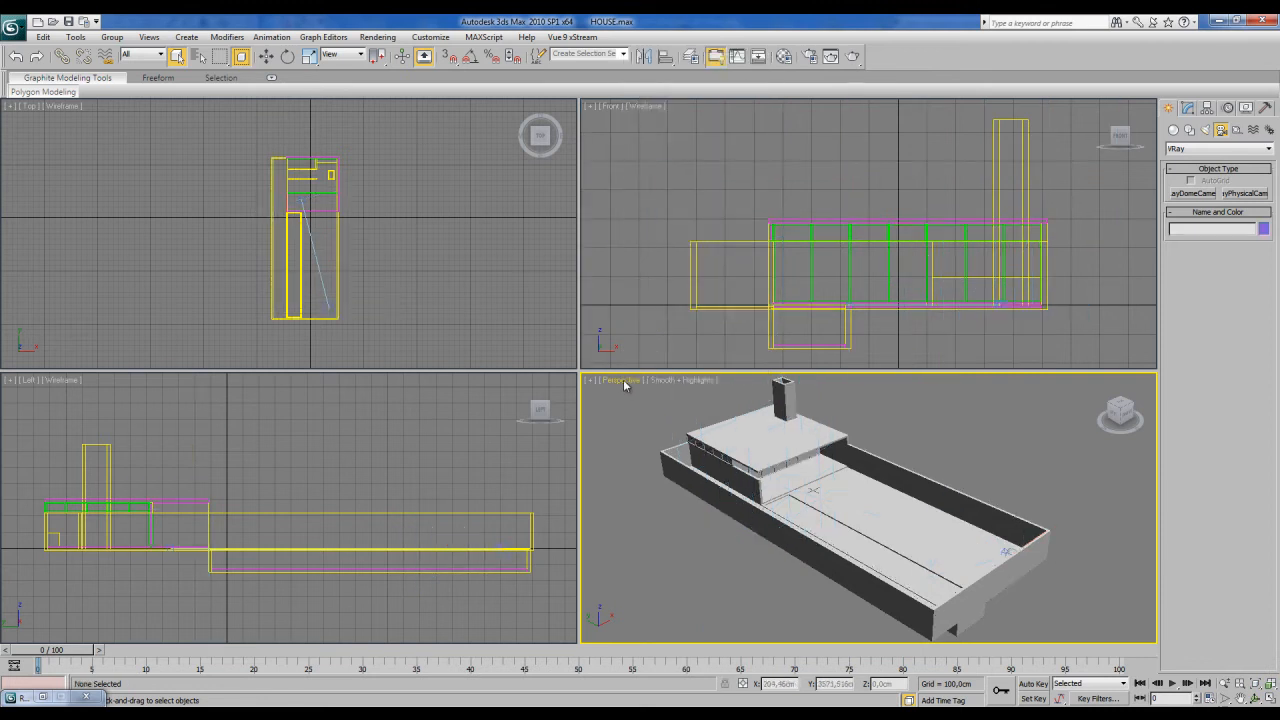
click(626, 384)
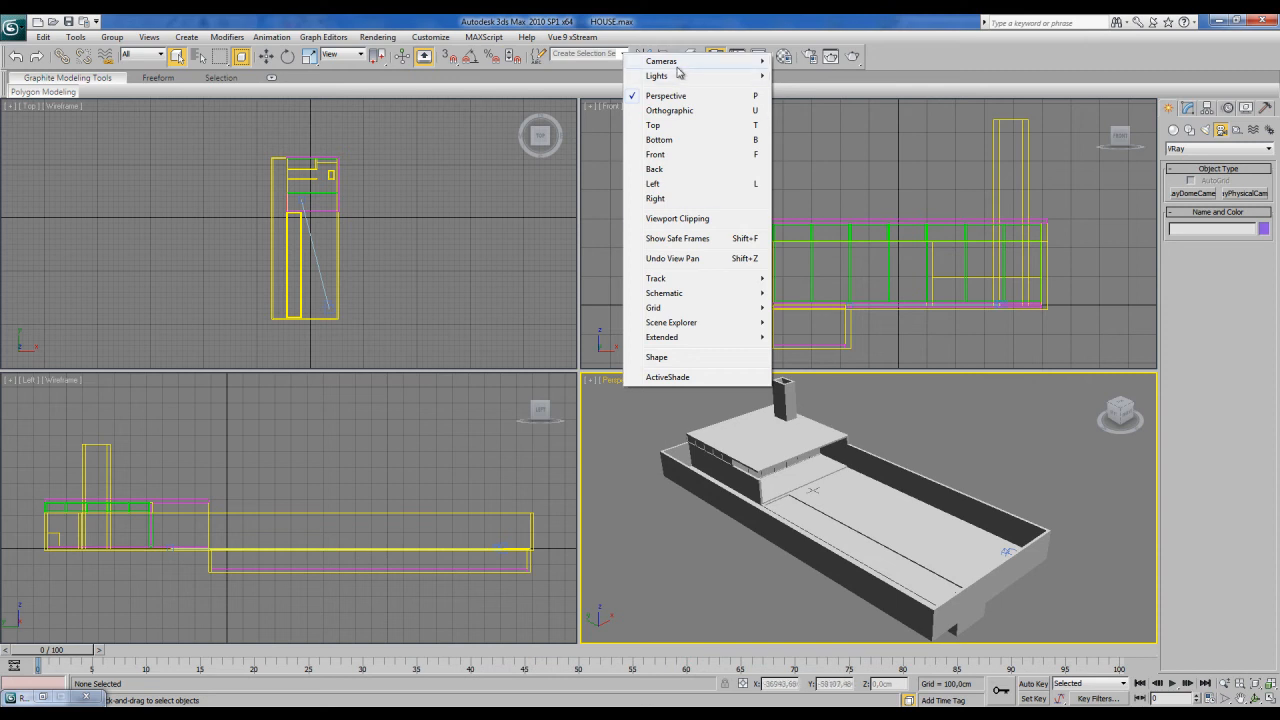
mouse_move(679, 66)
click(805, 66)
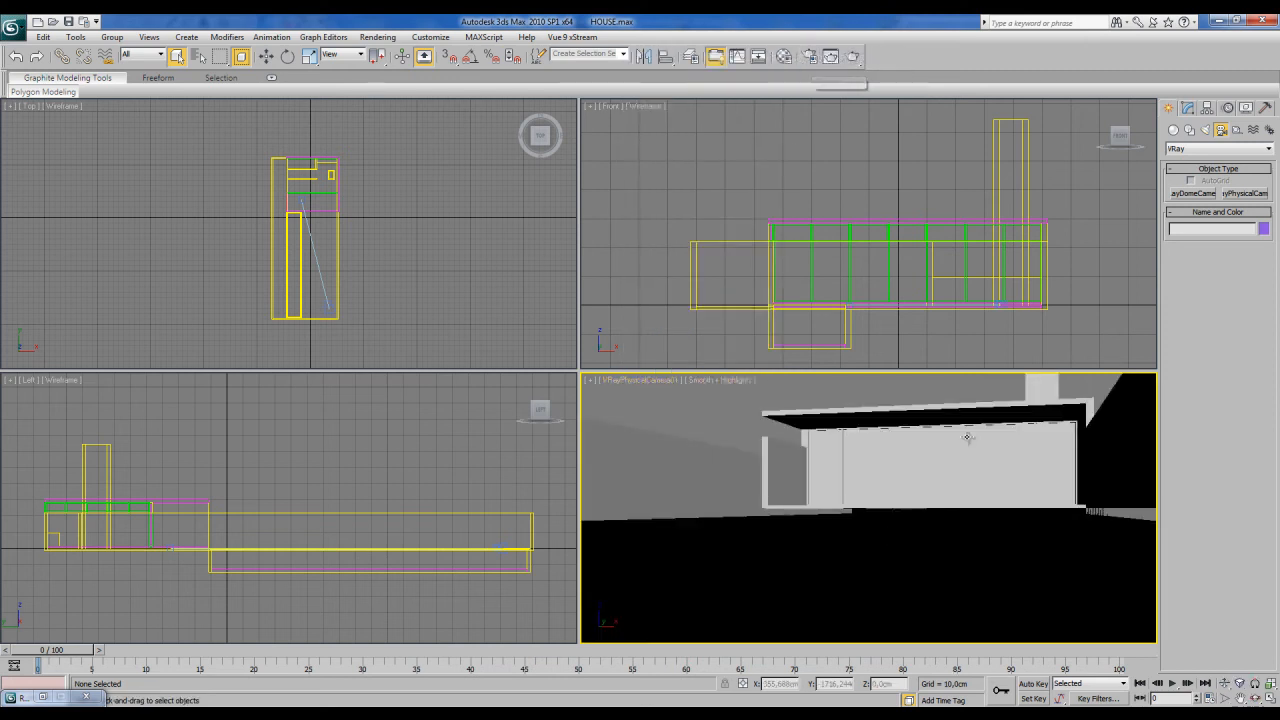
middle_drag(944, 487, 773, 479)
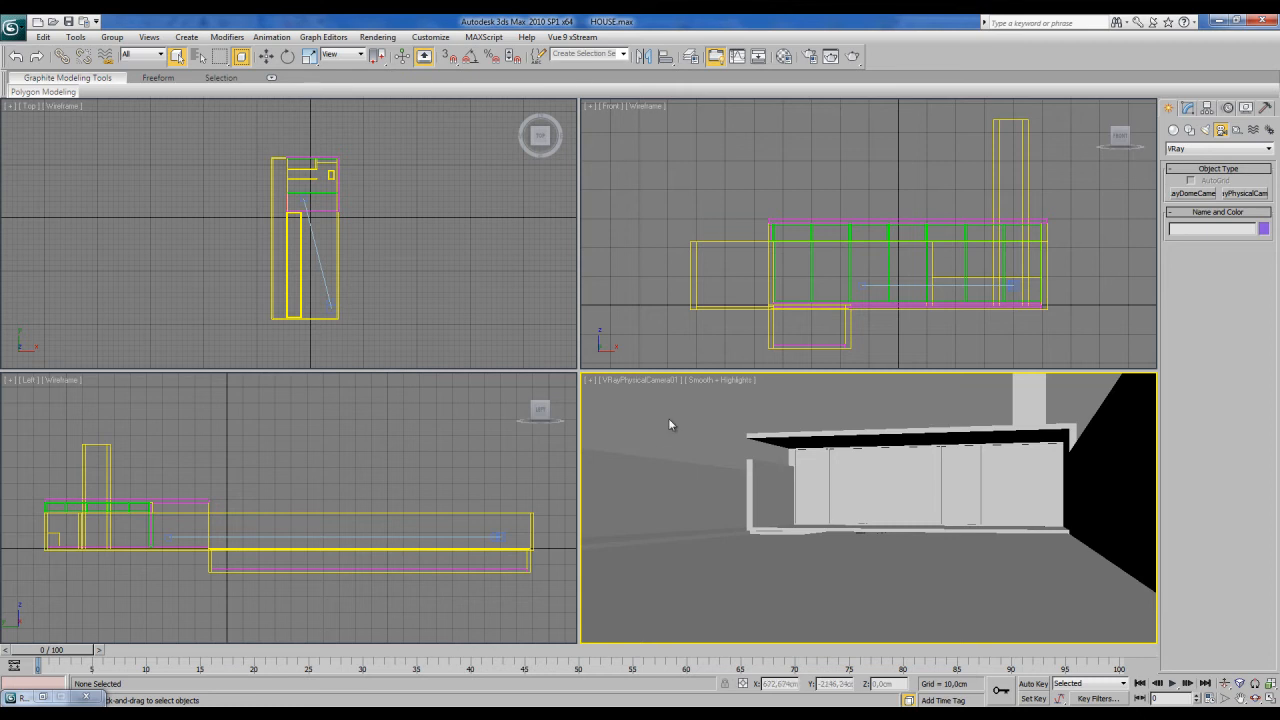
Step: Show safe frames in the camera view and shift the camera slightly upward to reframe the house
click(638, 382)
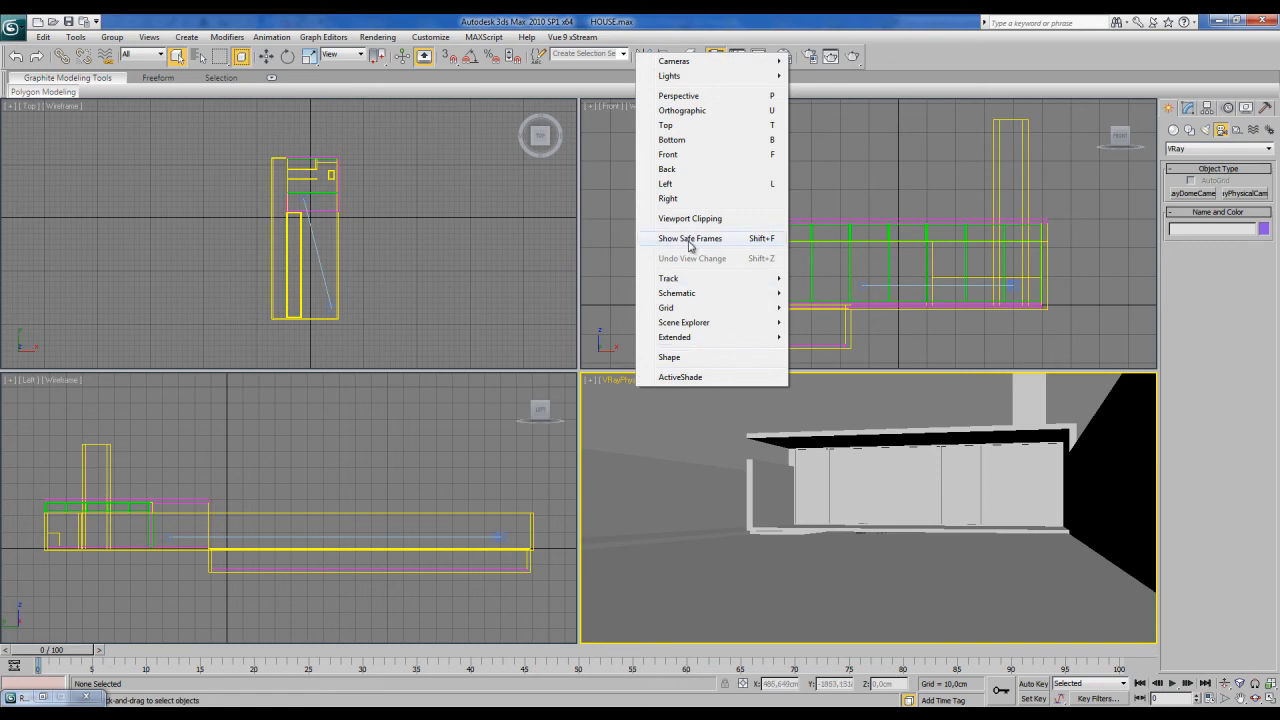
click(694, 240)
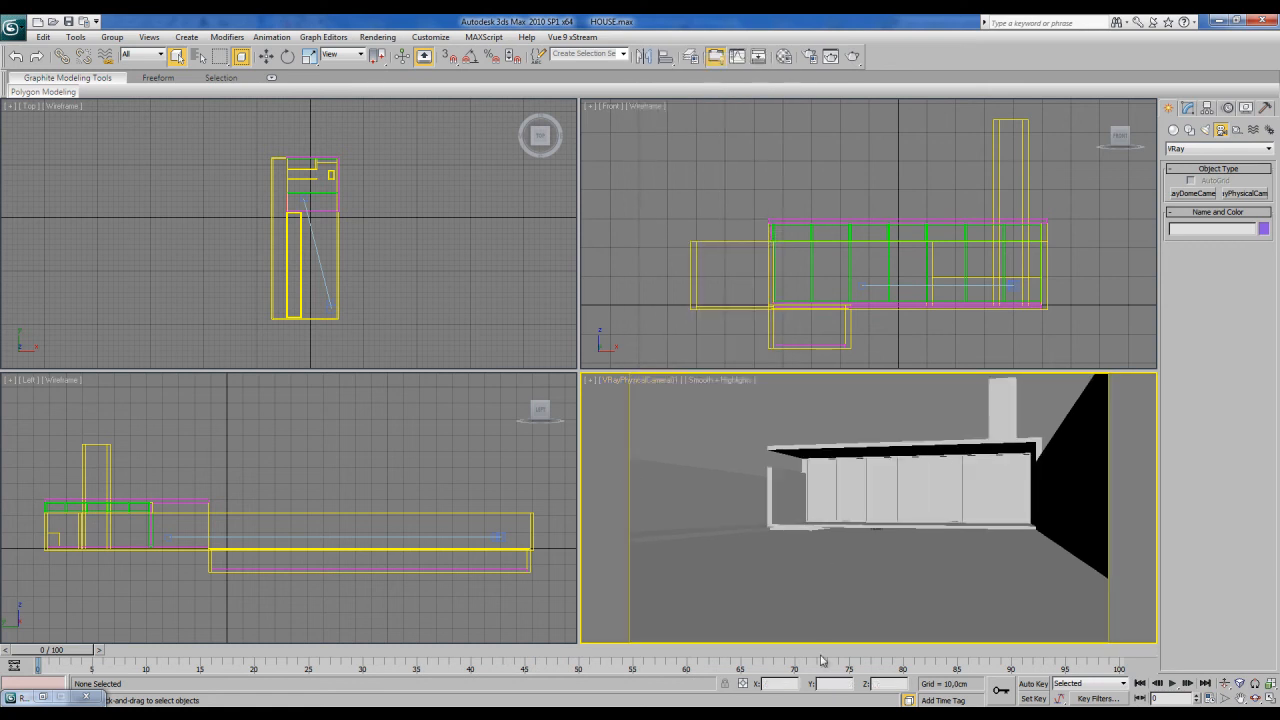
middle_drag(948, 517, 955, 527)
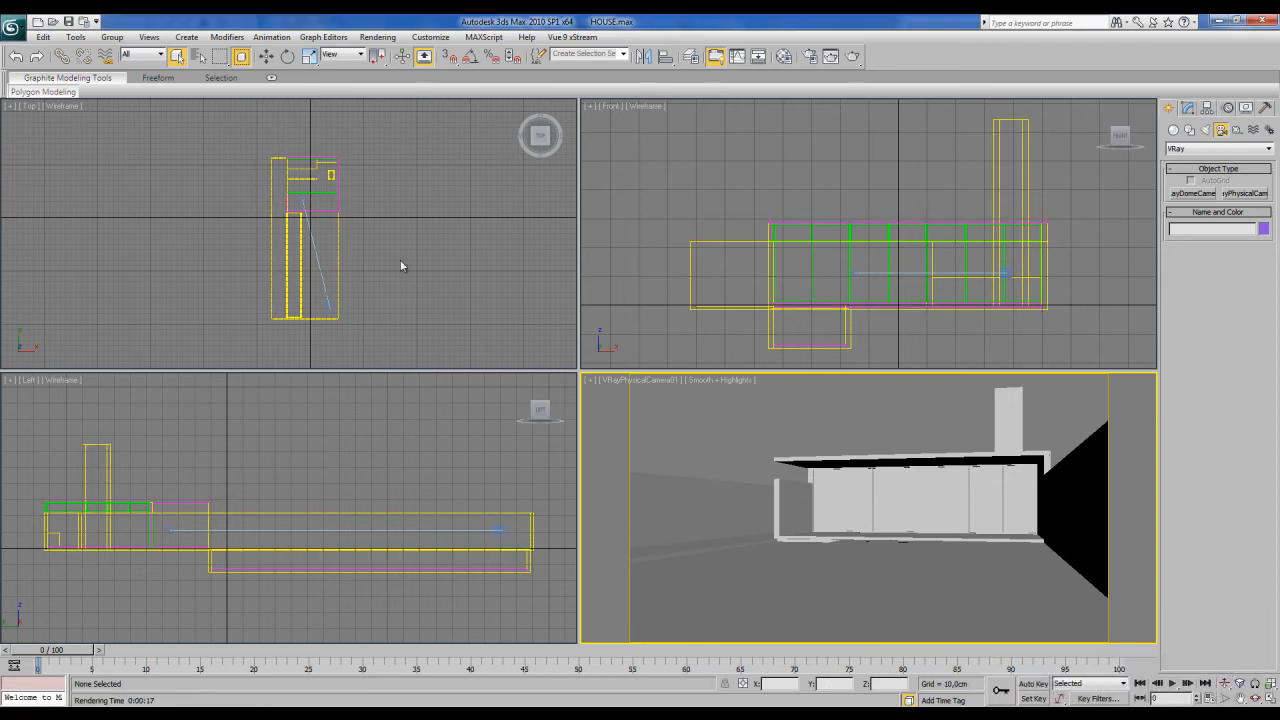
Step: Create a VRaySun in the Top view beyond the yard's long side, aimed at the house, and add the VRaySky environment map
click(387, 267)
scroll(385, 268, down, 2)
middle_drag(385, 264, 374, 260)
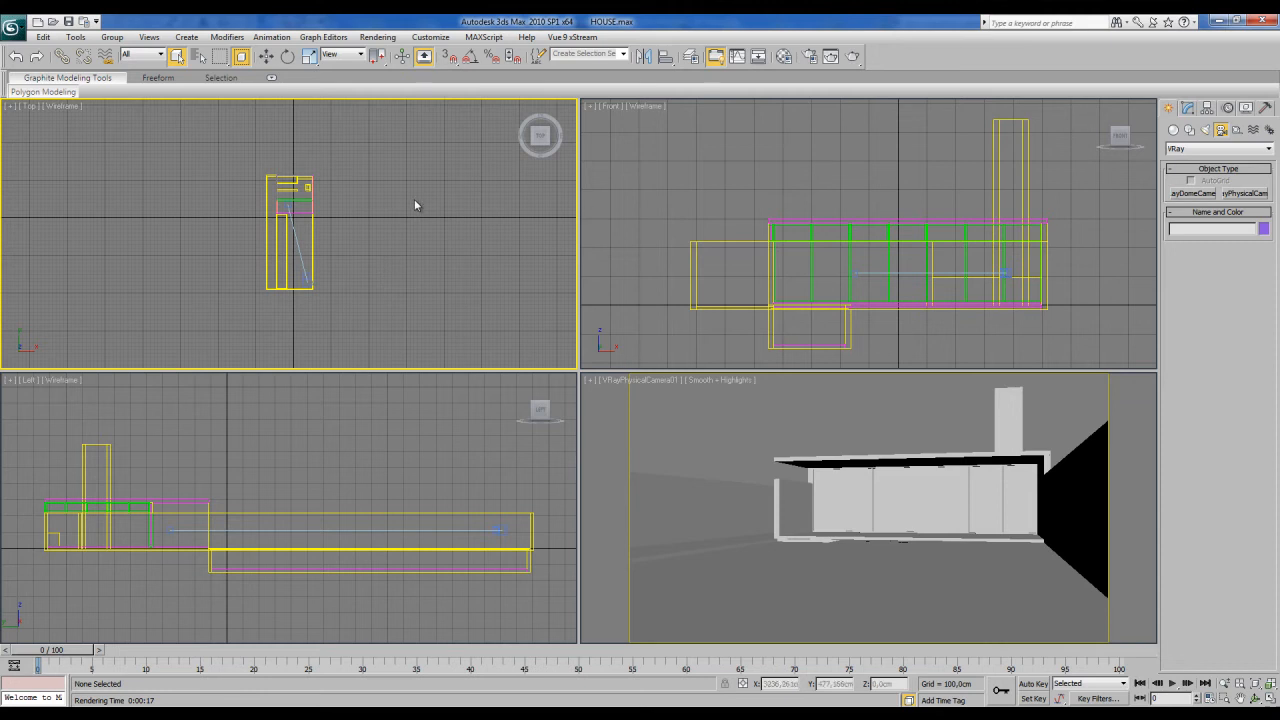
middle_drag(411, 200, 409, 200)
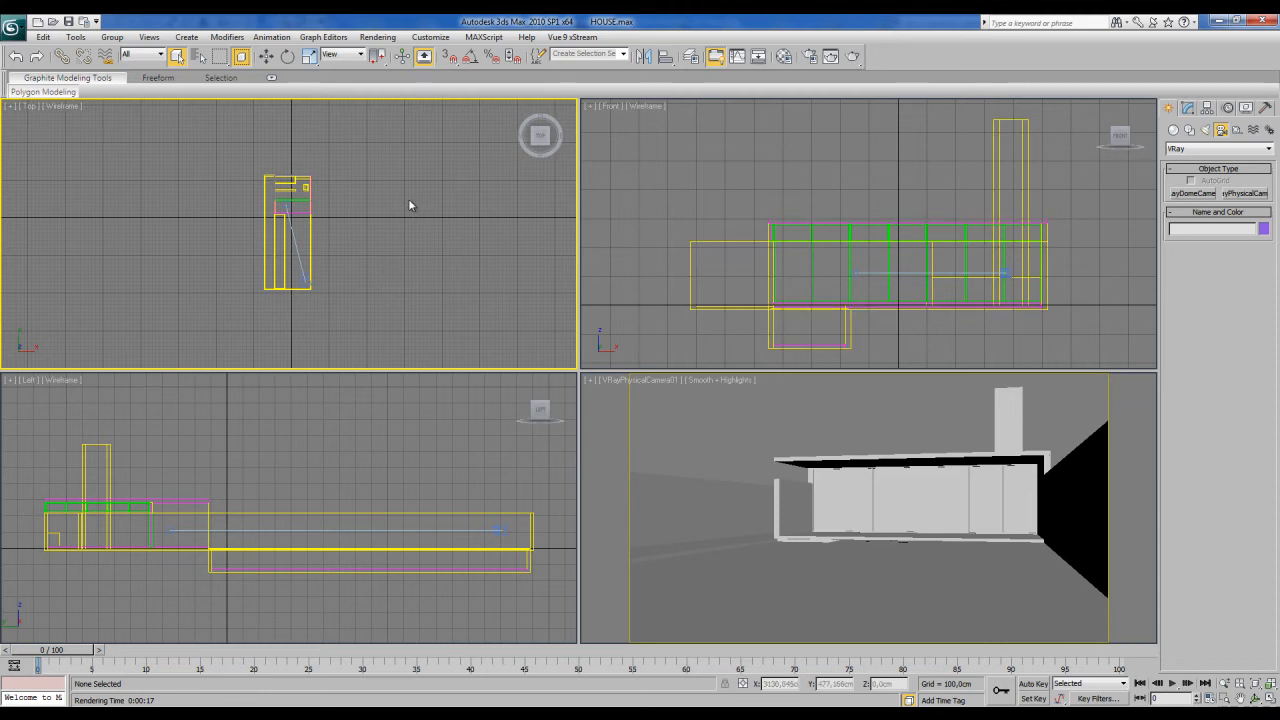
middle_drag(411, 284, 410, 284)
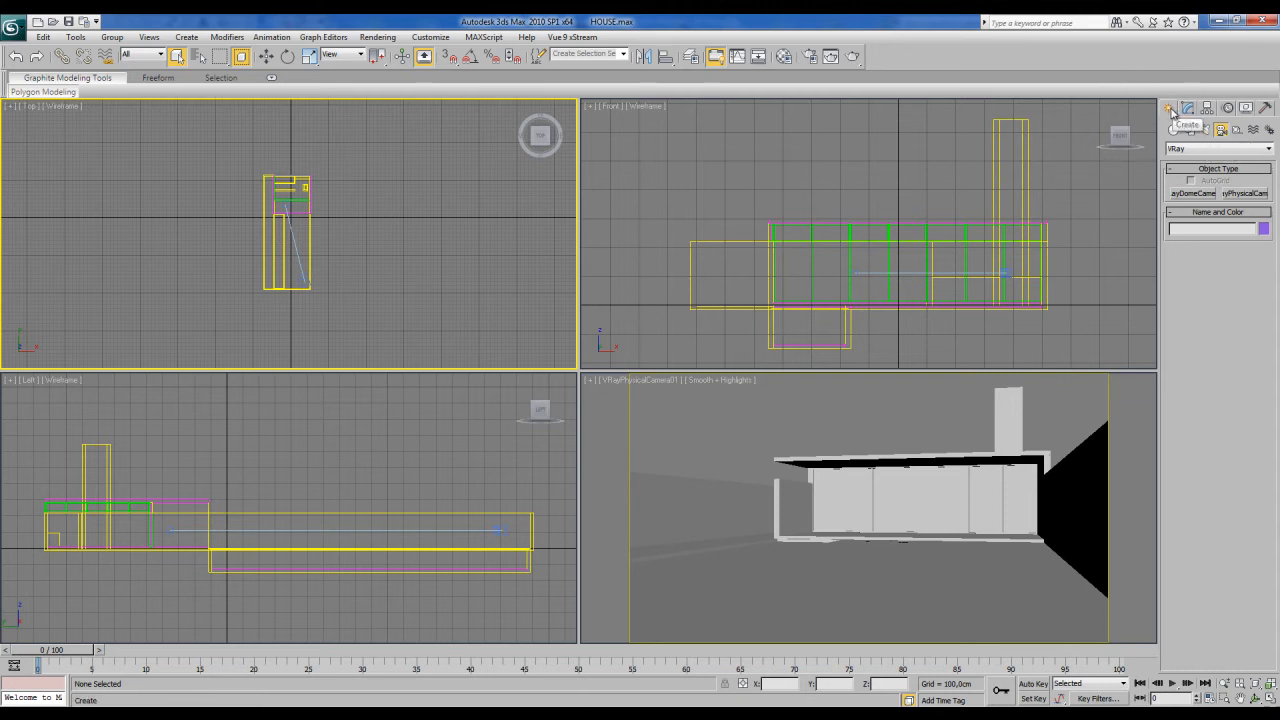
click(1205, 130)
click(1205, 148)
click(1198, 168)
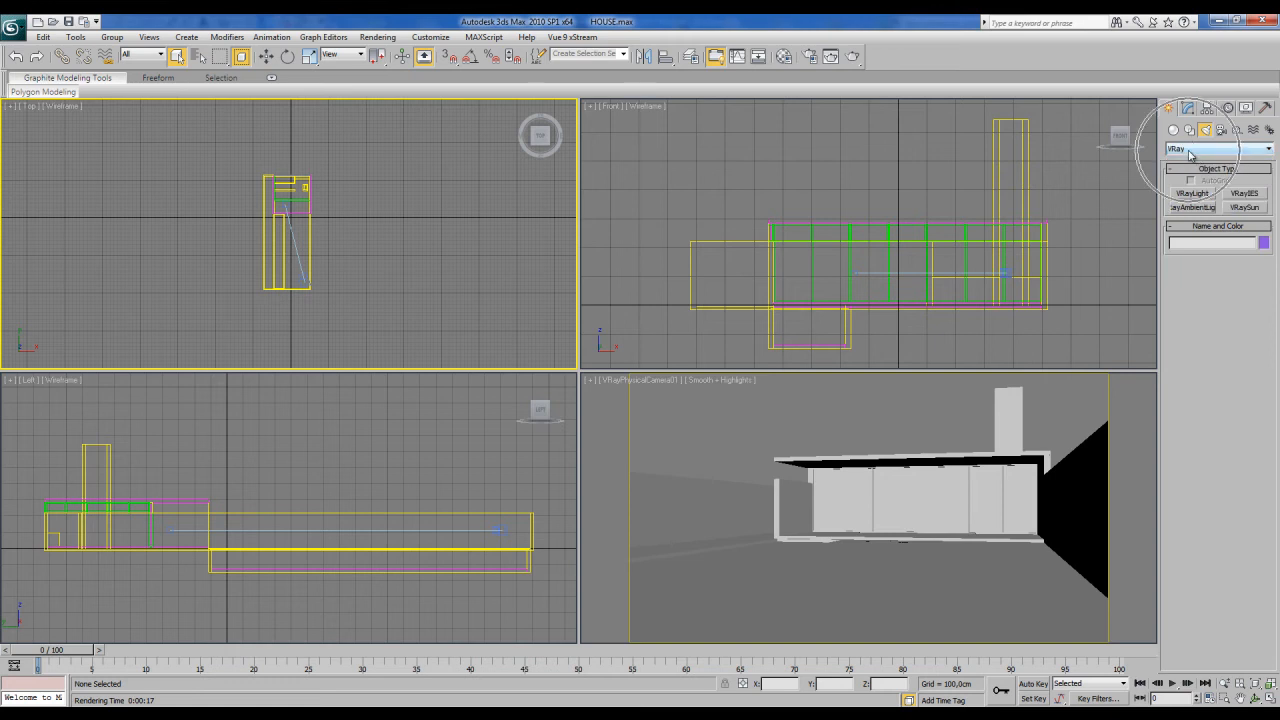
click(1245, 208)
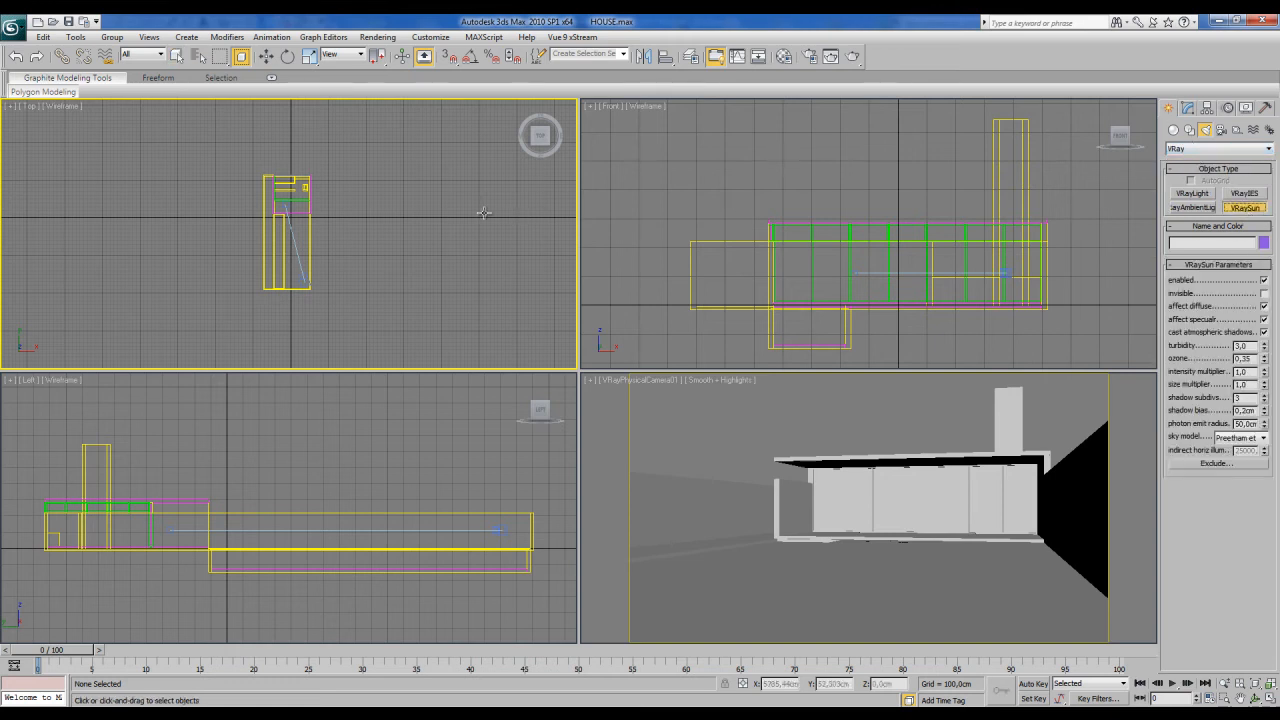
middle_drag(463, 213, 421, 226)
drag(396, 209, 248, 252)
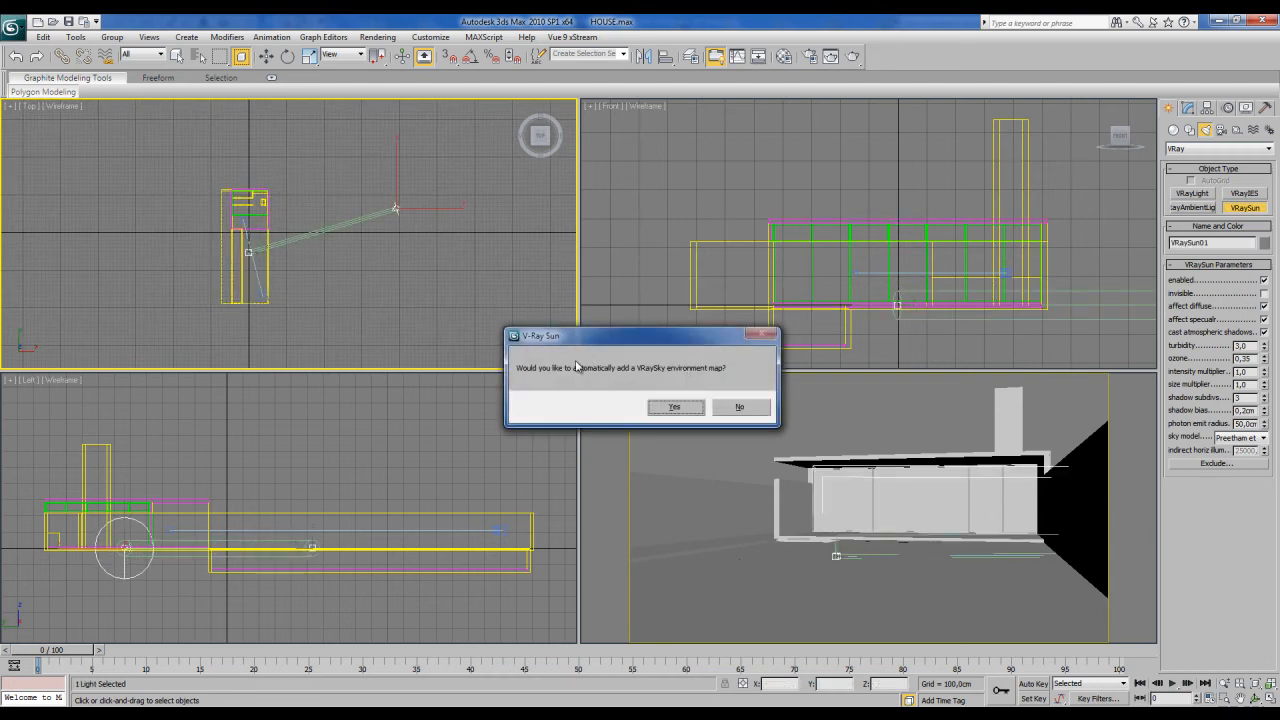
click(674, 406)
scroll(700, 267, down, 4)
scroll(729, 267, down, 3)
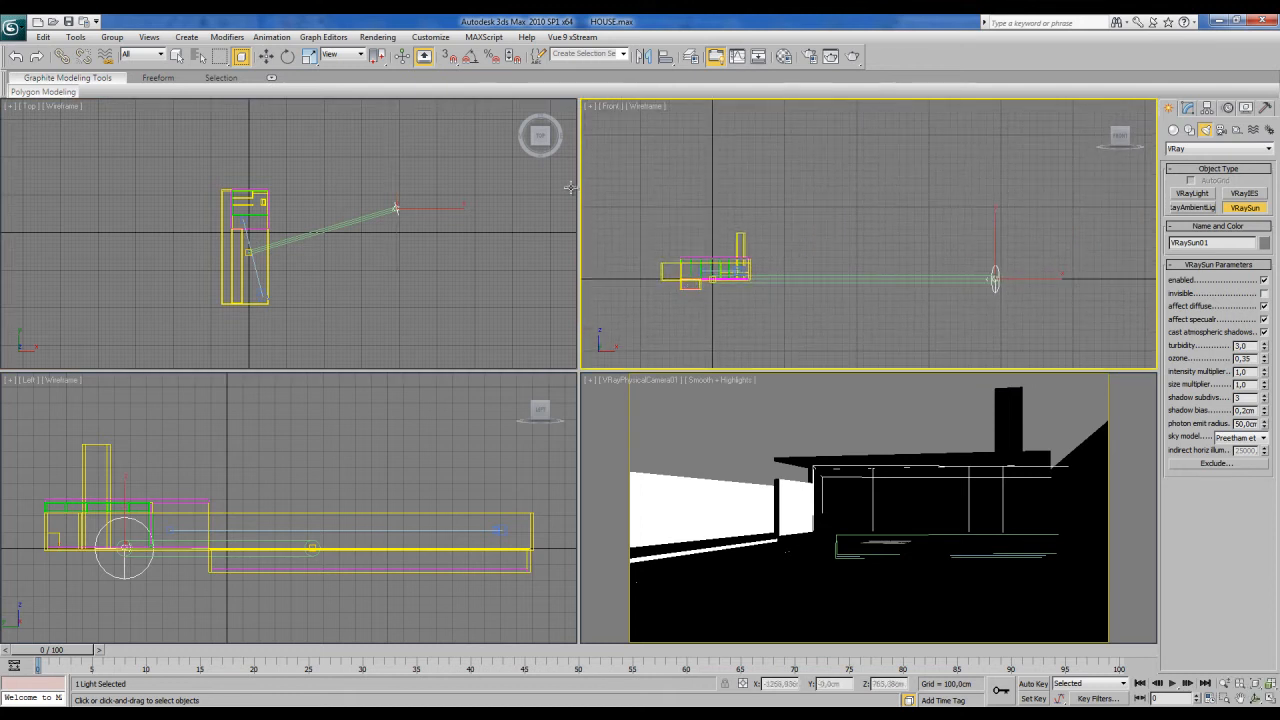
Step: Raise the VRaySun high above the house and move it to the opposite side of the yard, then activate the camera view
click(270, 60)
middle_drag(849, 303, 815, 312)
scroll(850, 300, down, 2)
drag(953, 253, 893, 141)
middle_drag(334, 252, 394, 243)
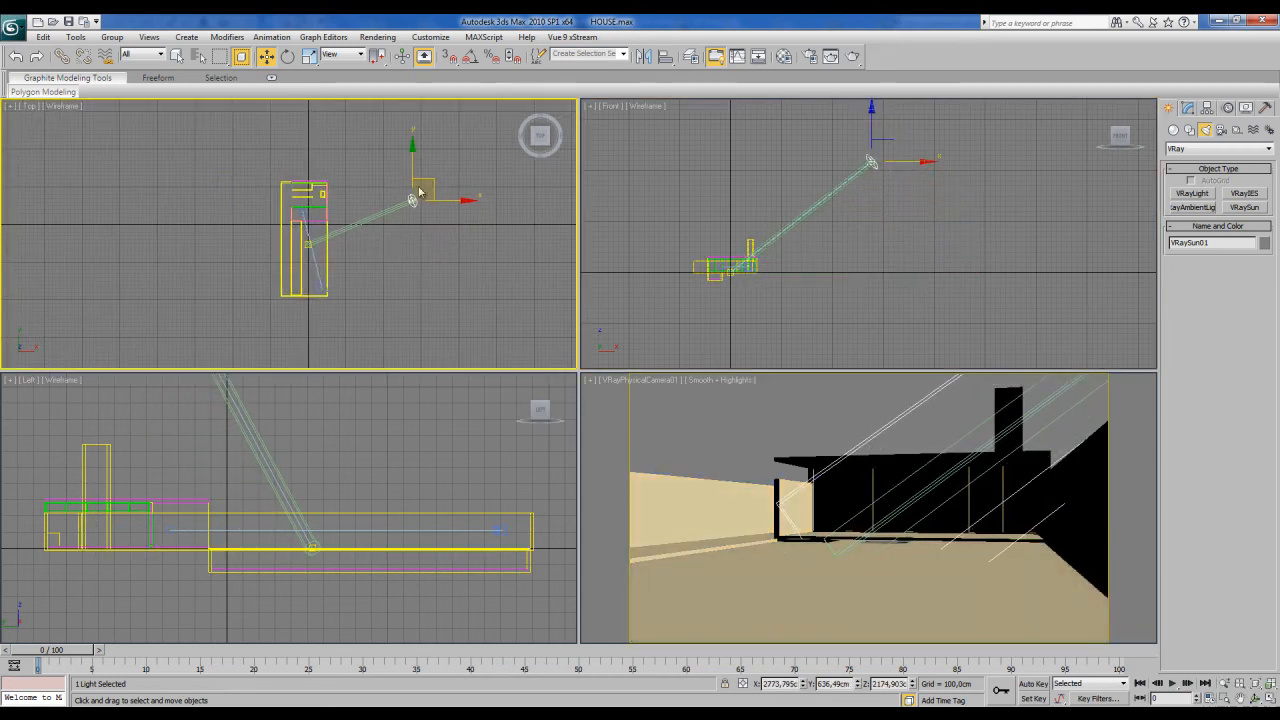
drag(427, 178, 246, 261)
middle_drag(745, 266, 817, 288)
right_click(883, 404)
click(884, 408)
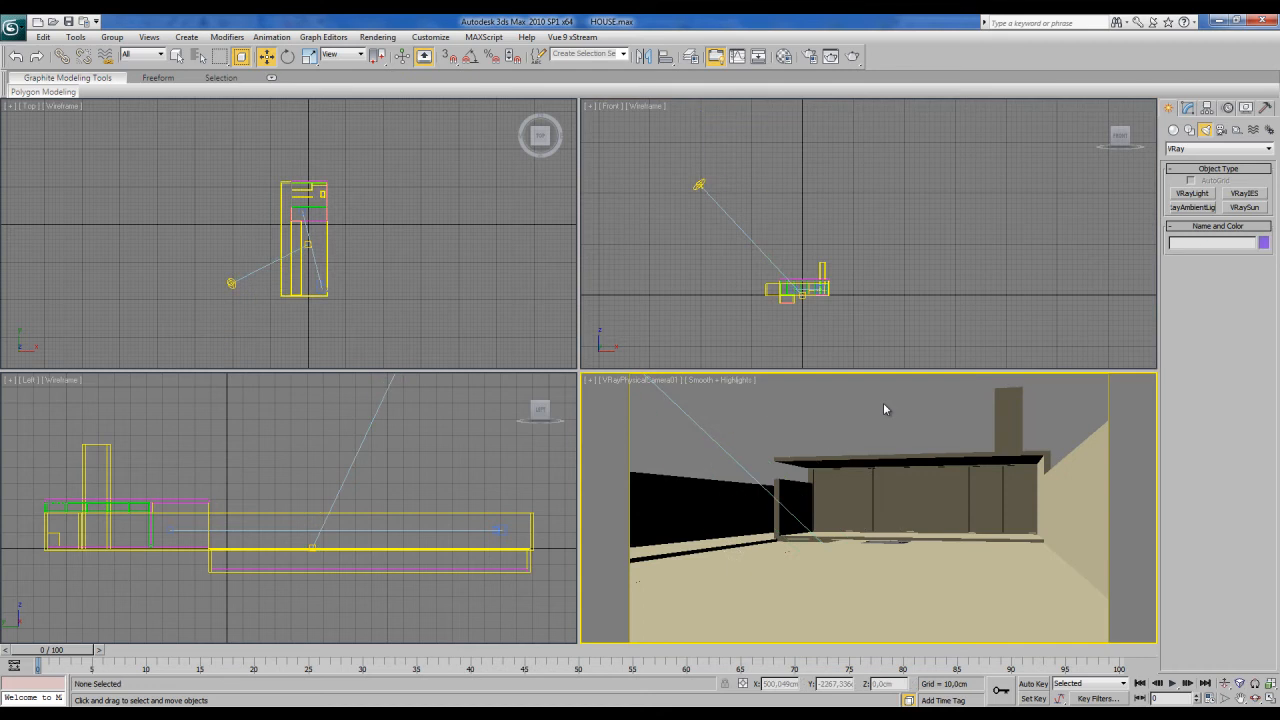
Step: Enable the V-Ray GI skylight and reflection/refraction environment overrides, and assign a VRaySky map to the GI skylight override
click(811, 57)
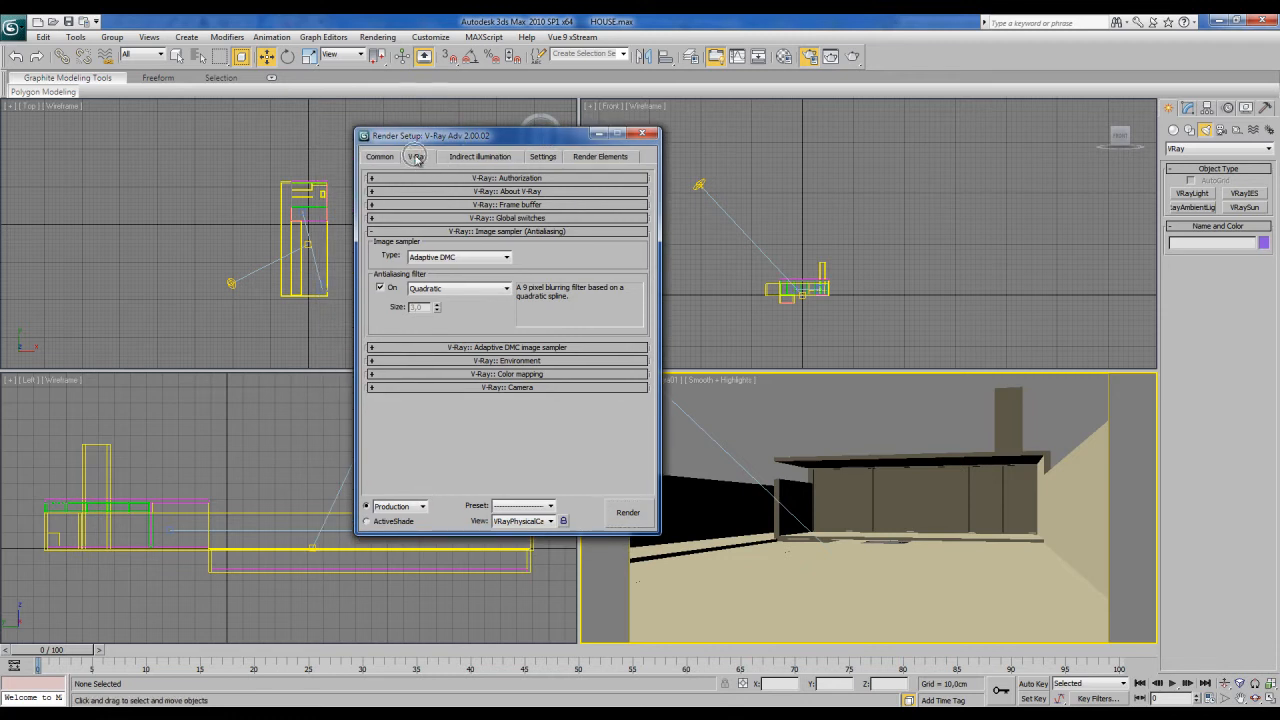
click(495, 361)
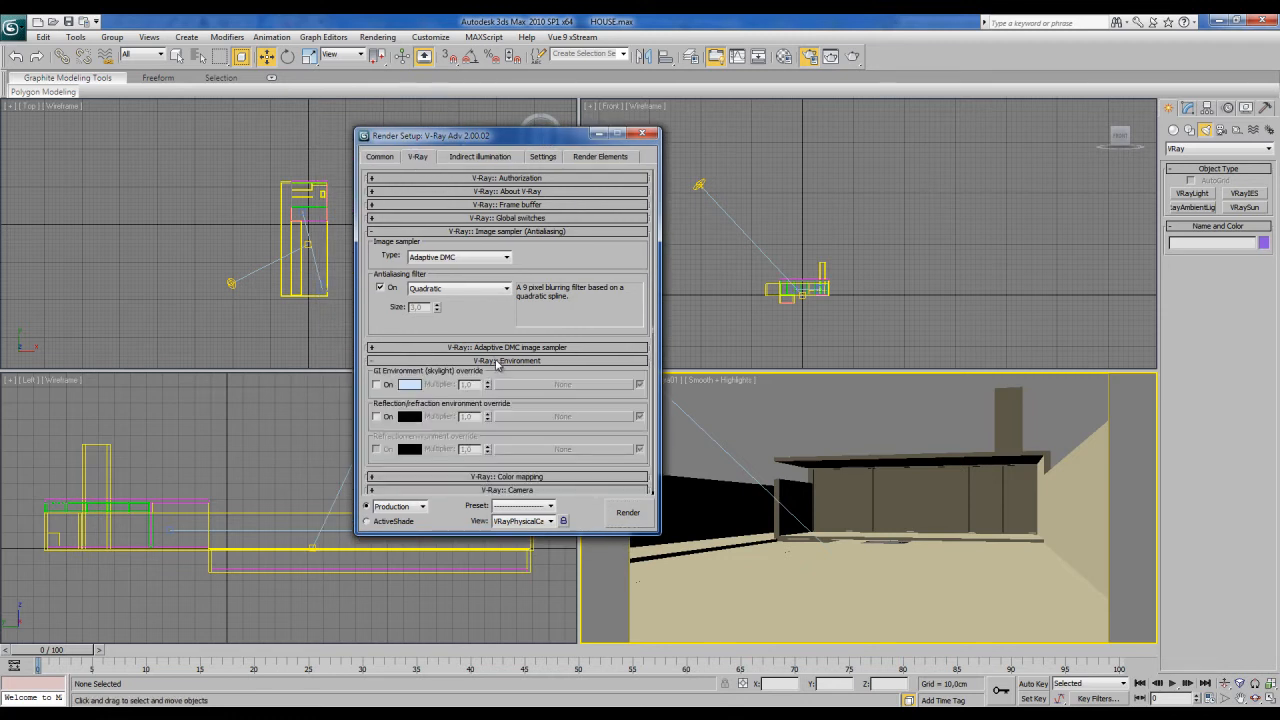
click(377, 384)
click(377, 416)
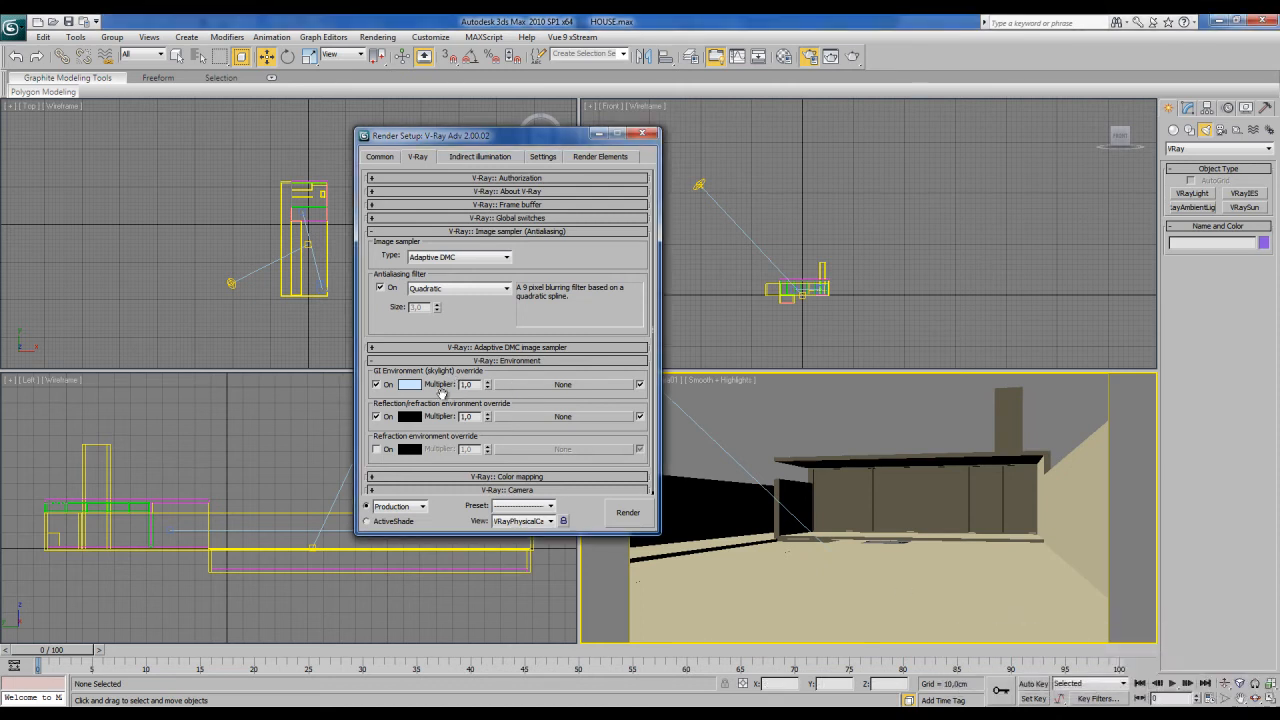
click(550, 386)
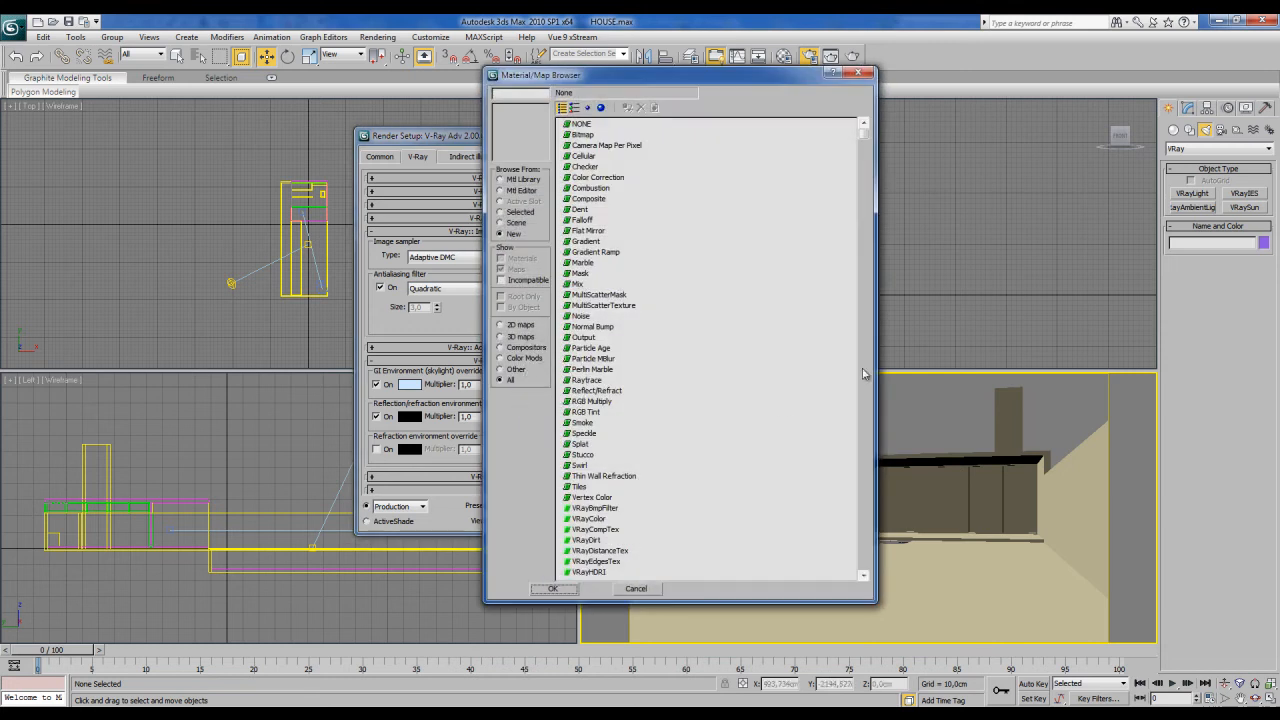
scroll(849, 243, down, 3)
scroll(840, 488, down, 1)
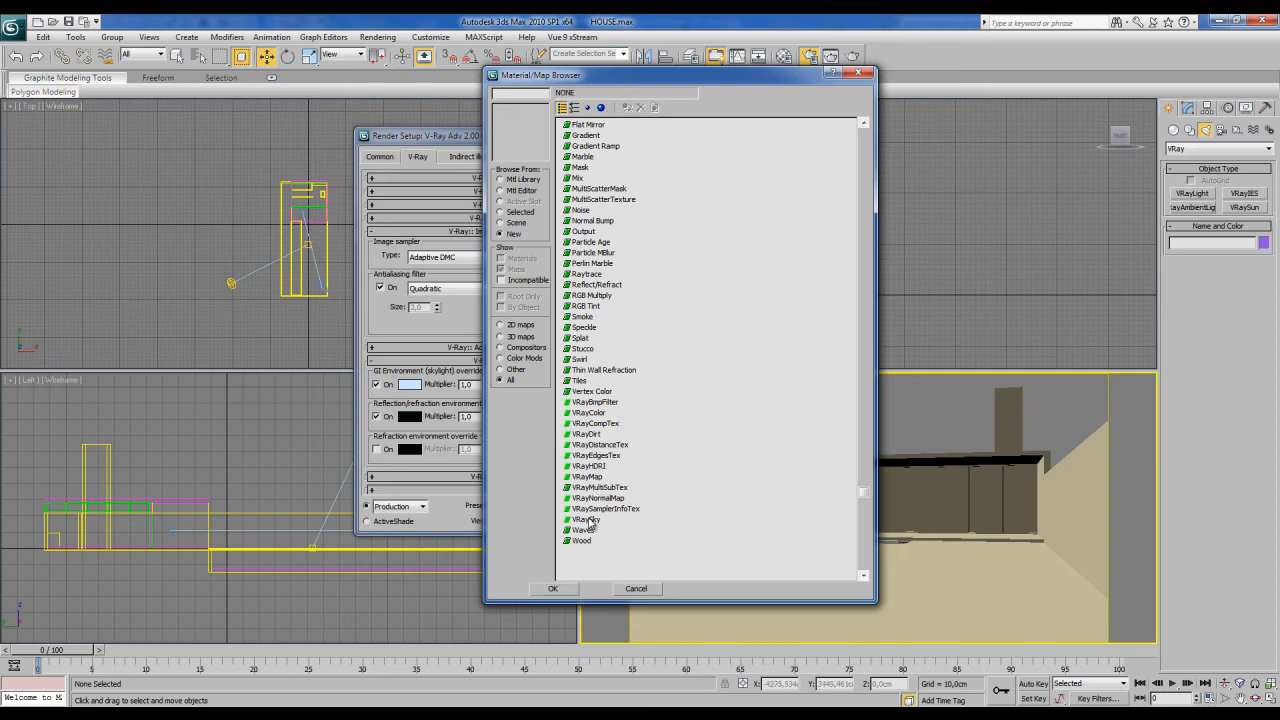
click(587, 520)
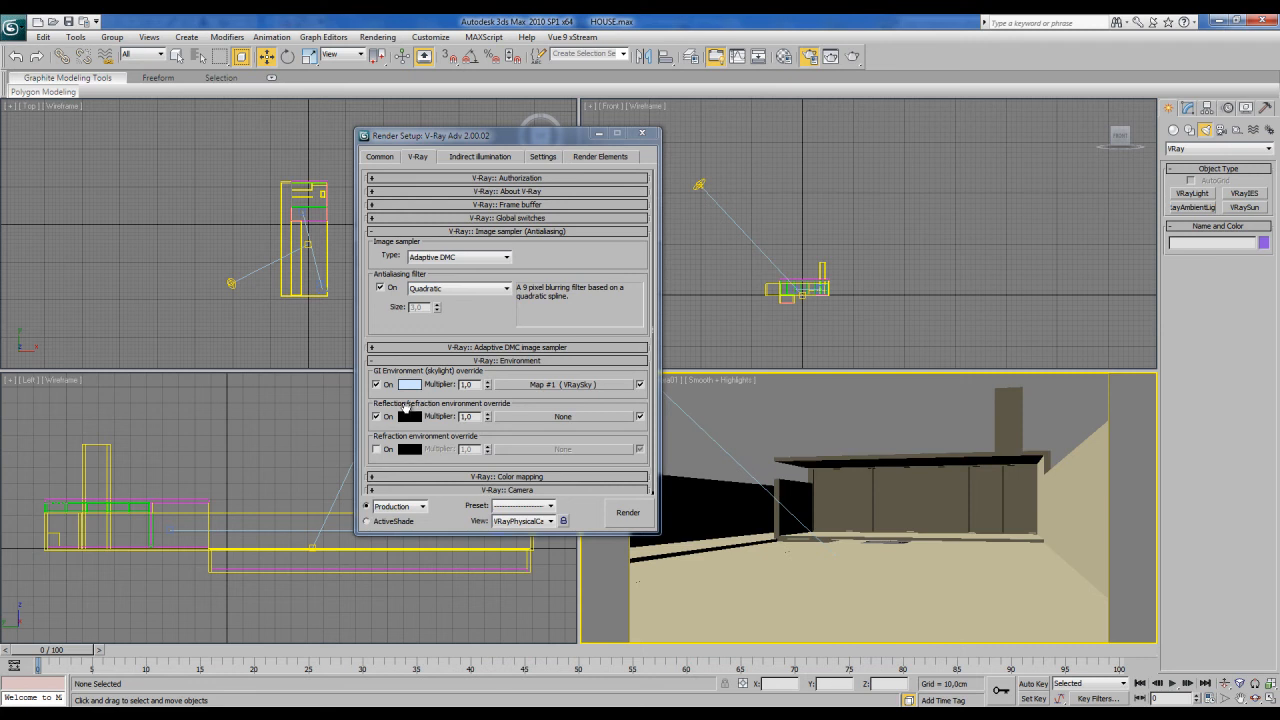
Step: Assign a VRaySky map to the reflection/refraction environment override and close the render settings
click(565, 418)
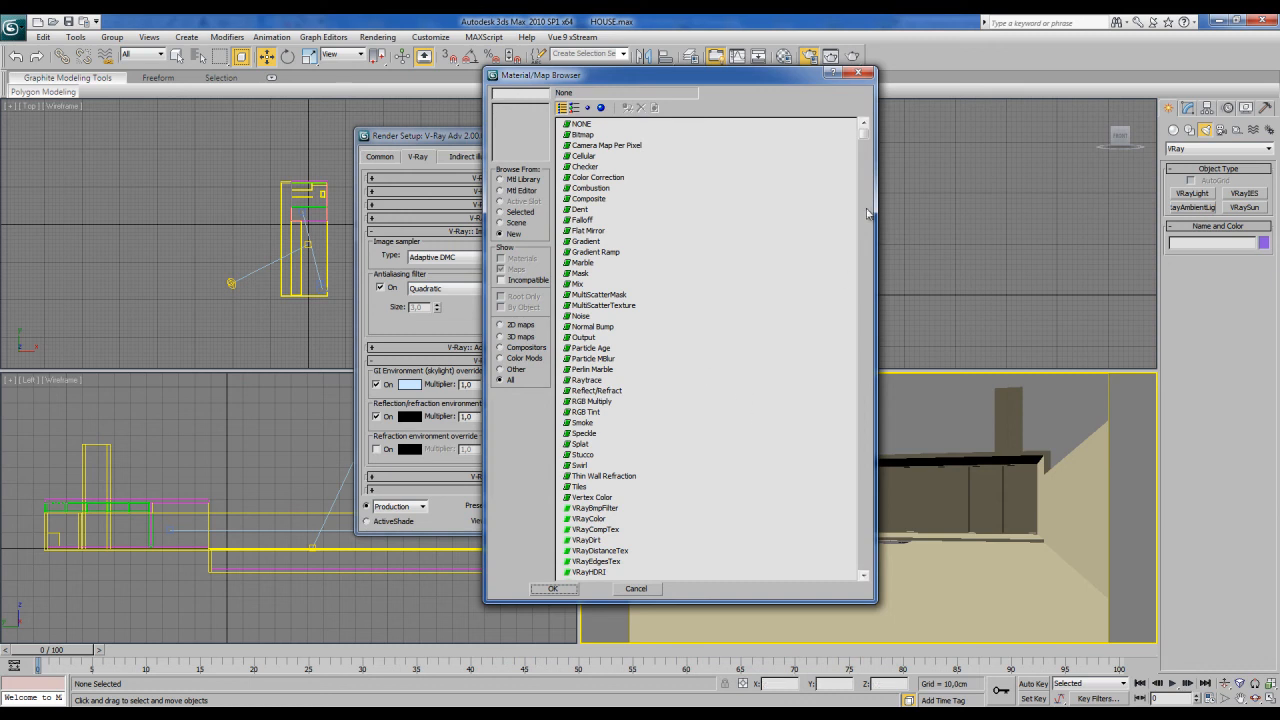
scroll(820, 540, down, 4)
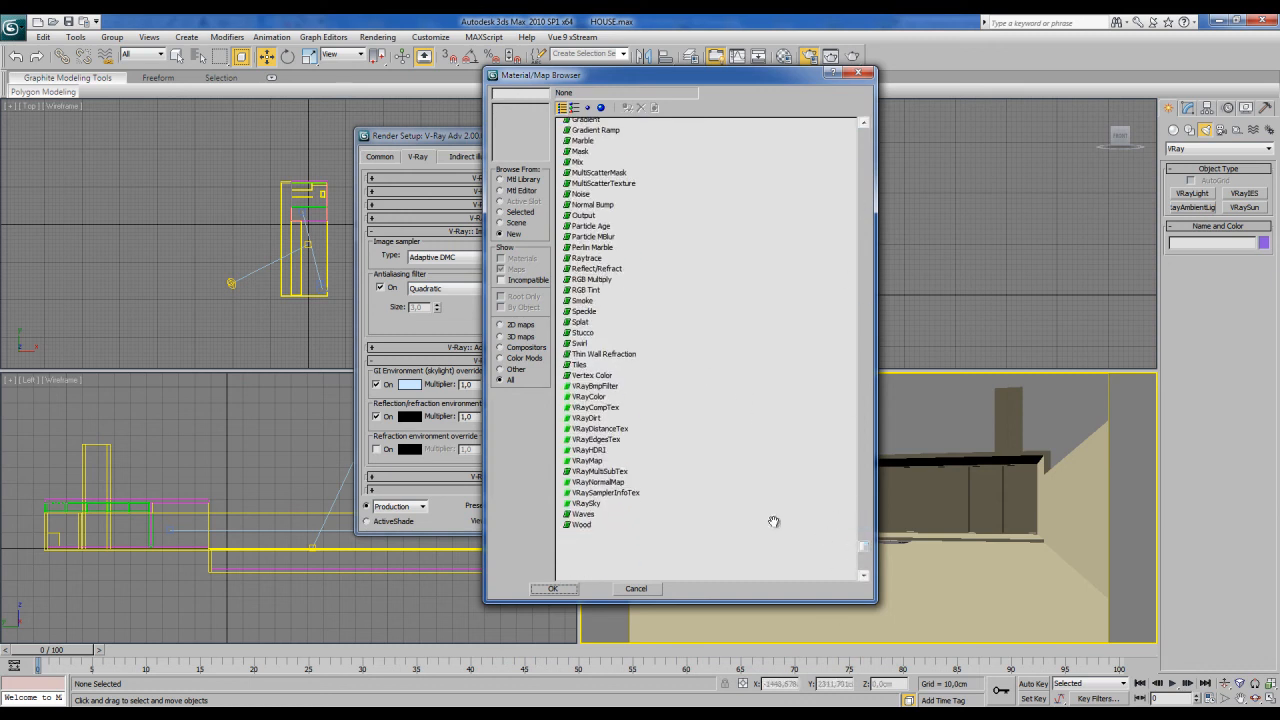
click(588, 503)
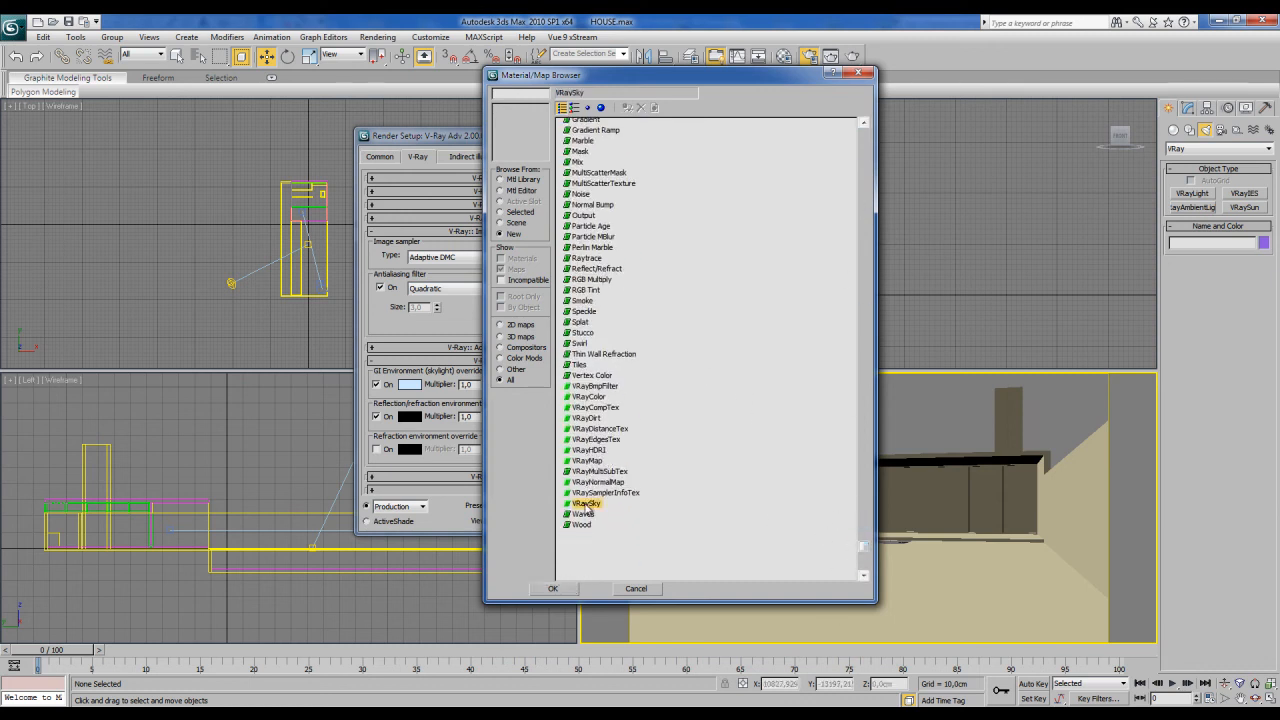
click(552, 588)
click(577, 385)
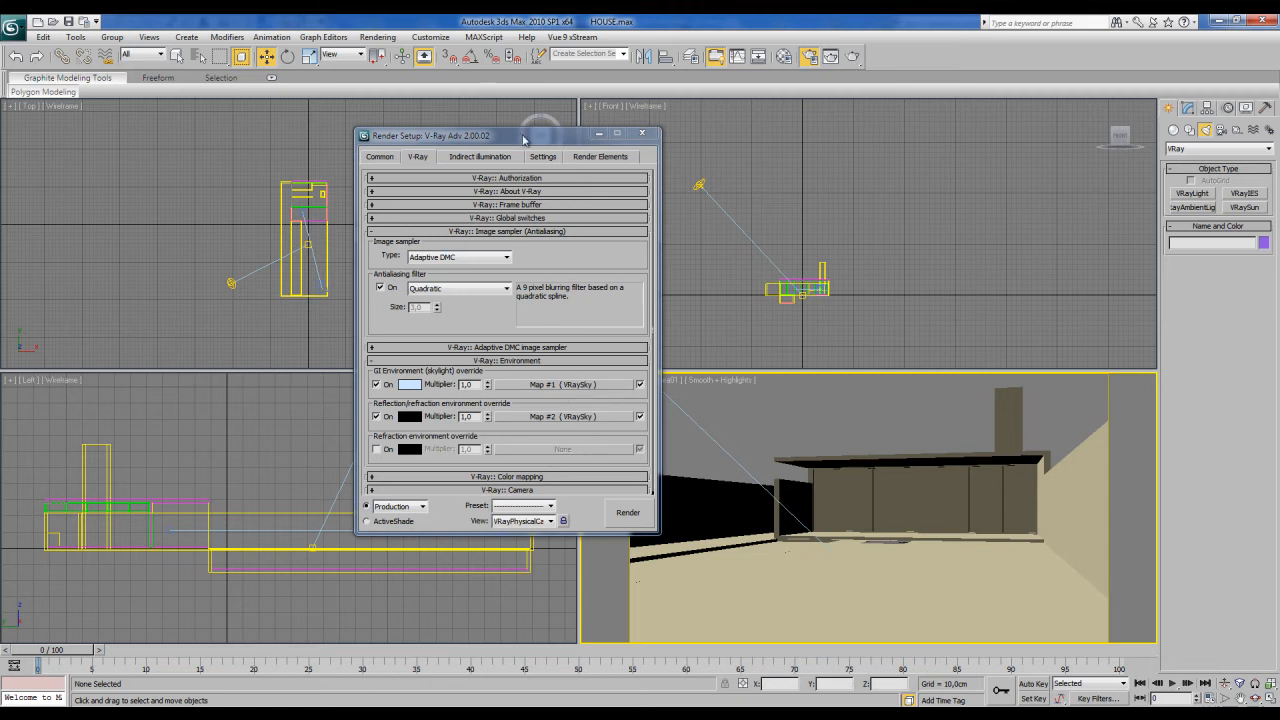
click(642, 133)
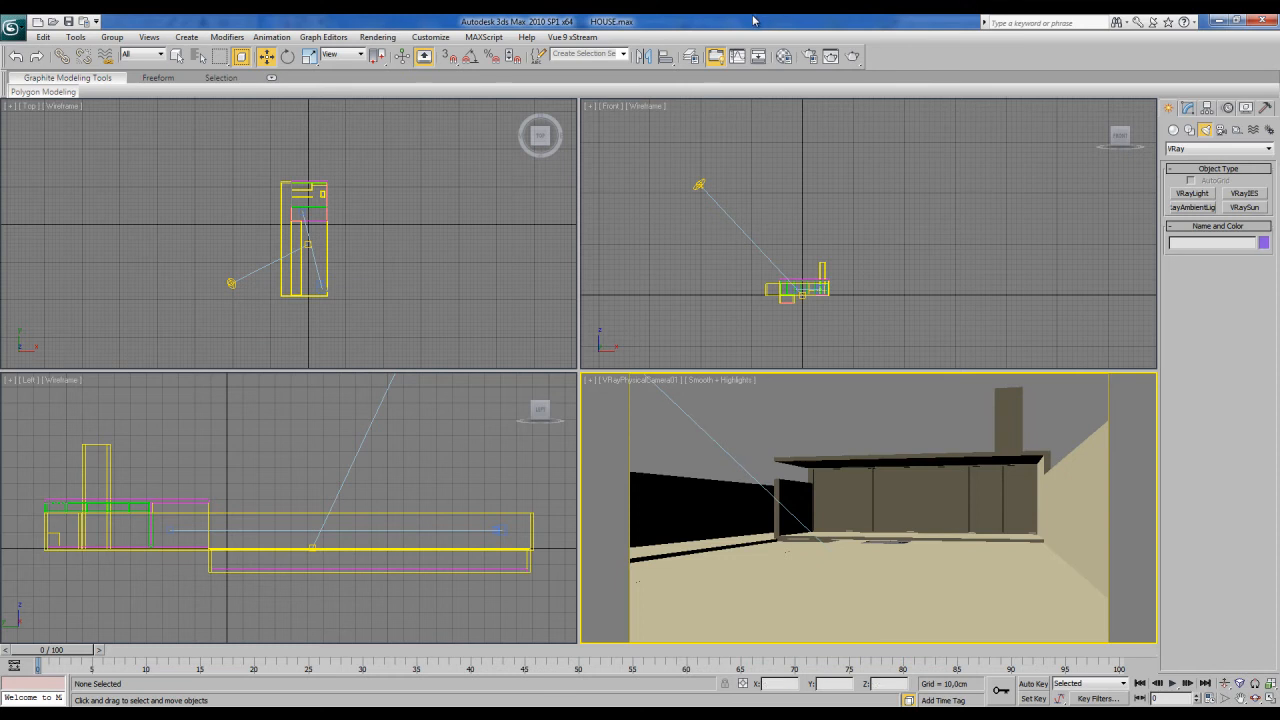
Step: Render the V-Ray physical camera view at an output size of 500 × 281
click(809, 56)
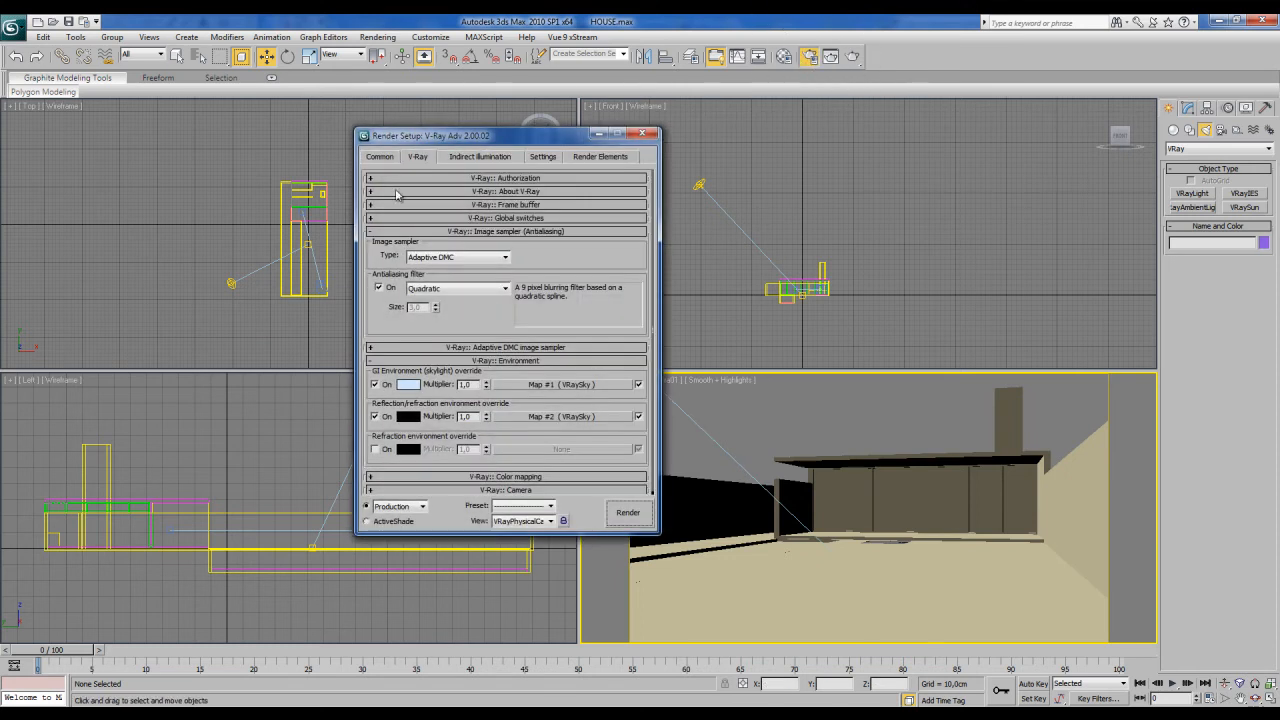
click(379, 157)
scroll(477, 295, down, 2)
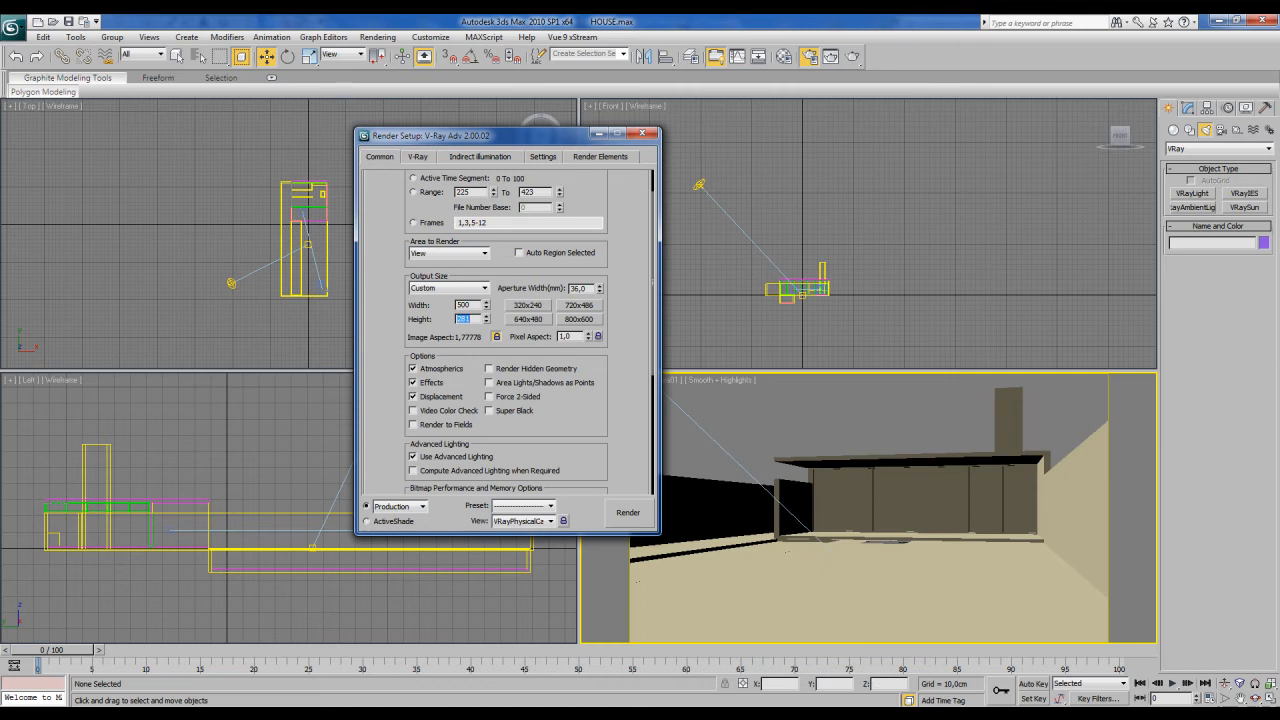
click(1208, 716)
click(1214, 660)
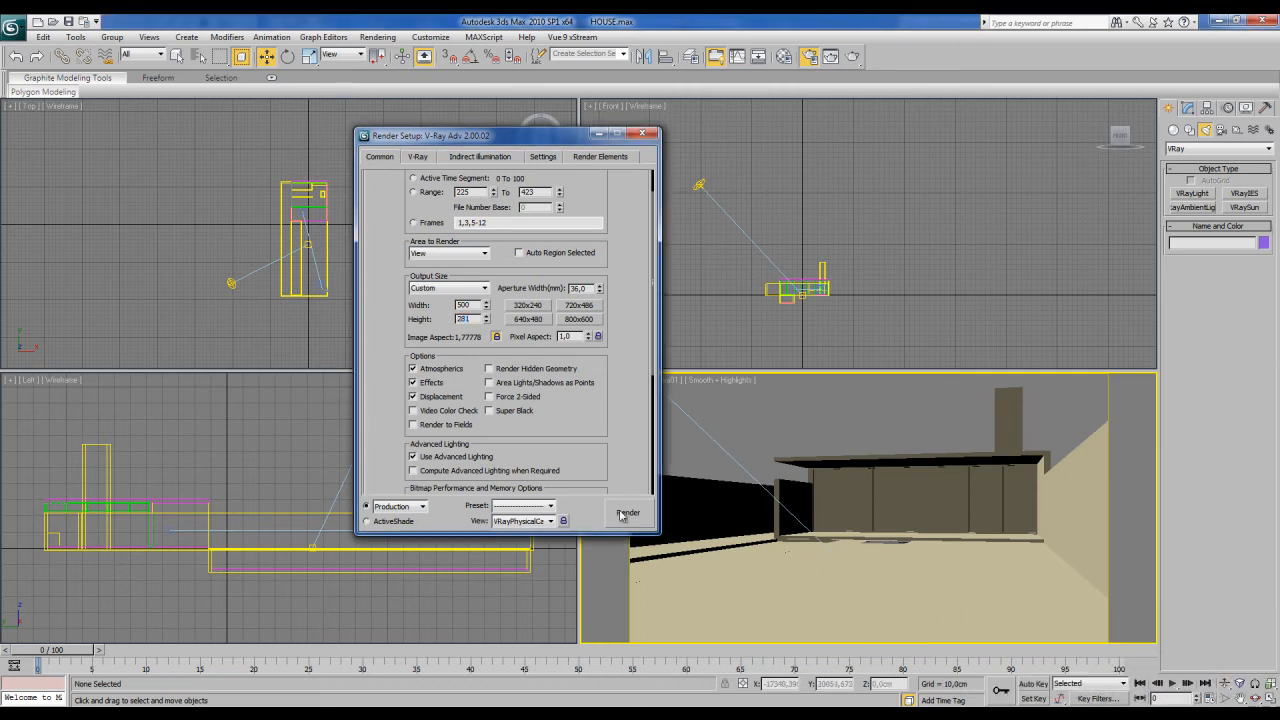
click(628, 513)
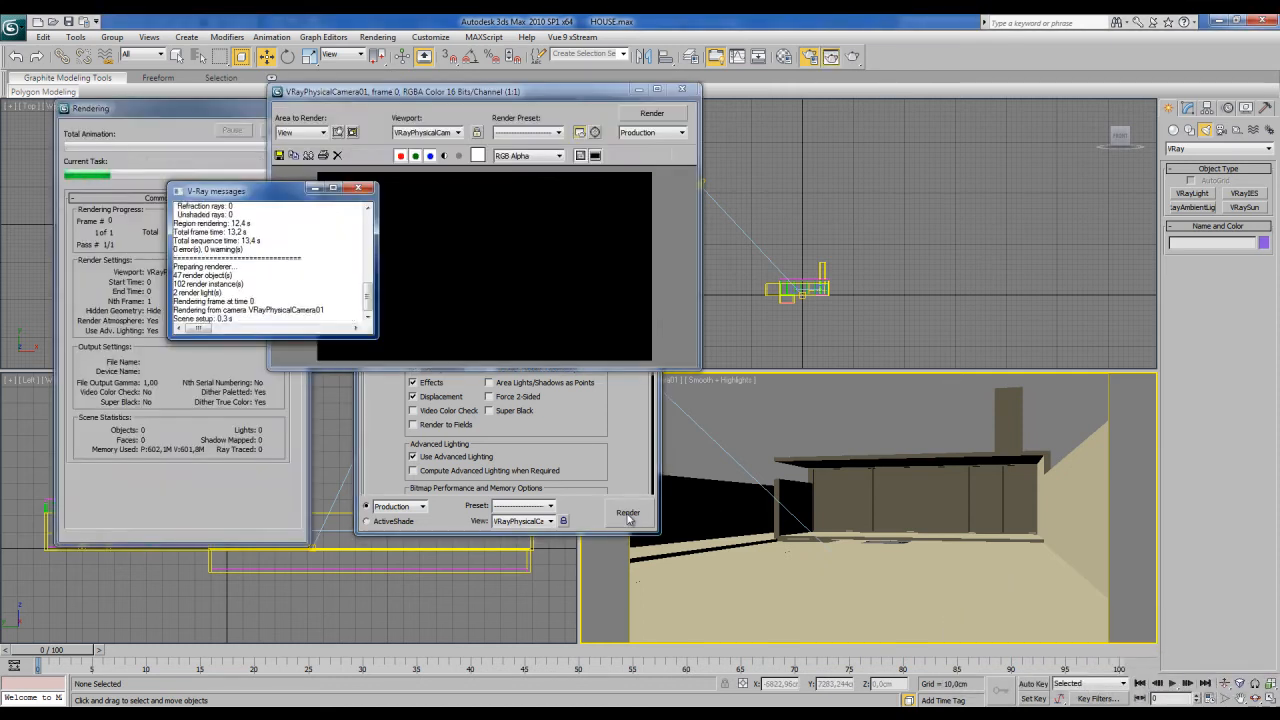
drag(575, 97, 632, 150)
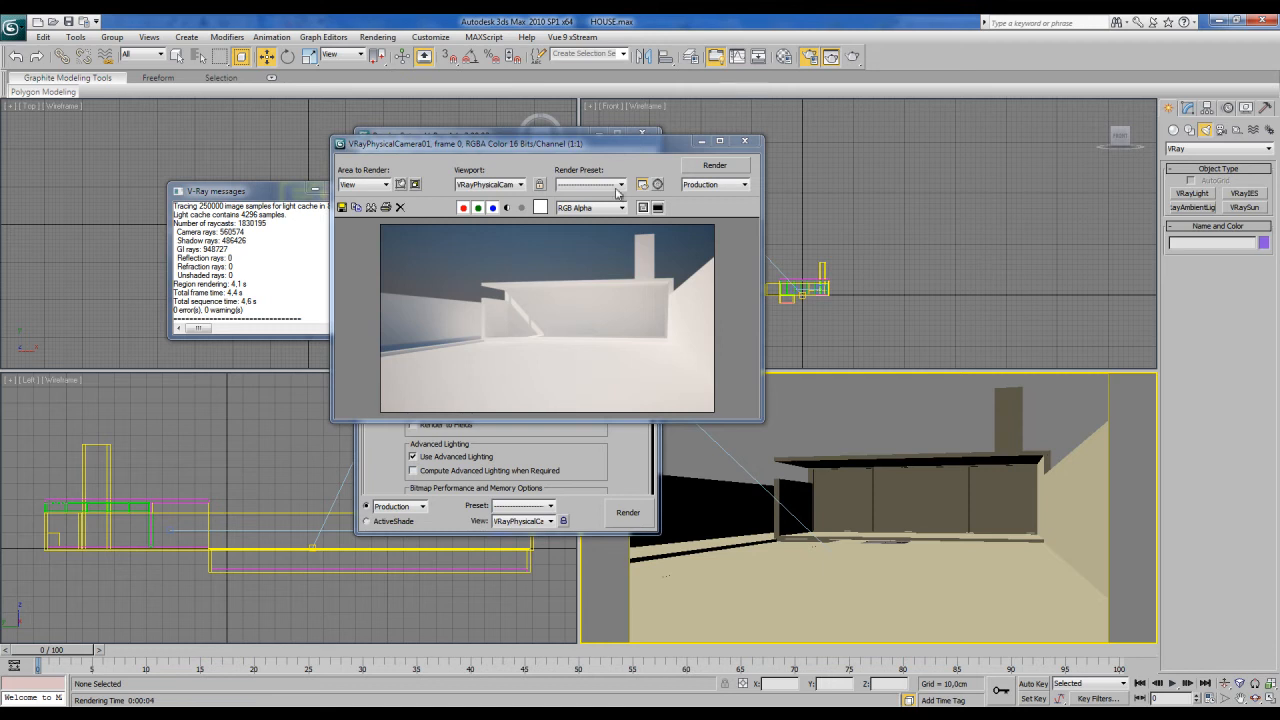
Step: Close the rendered frame, the V-Ray messages and the render settings
click(748, 145)
click(340, 190)
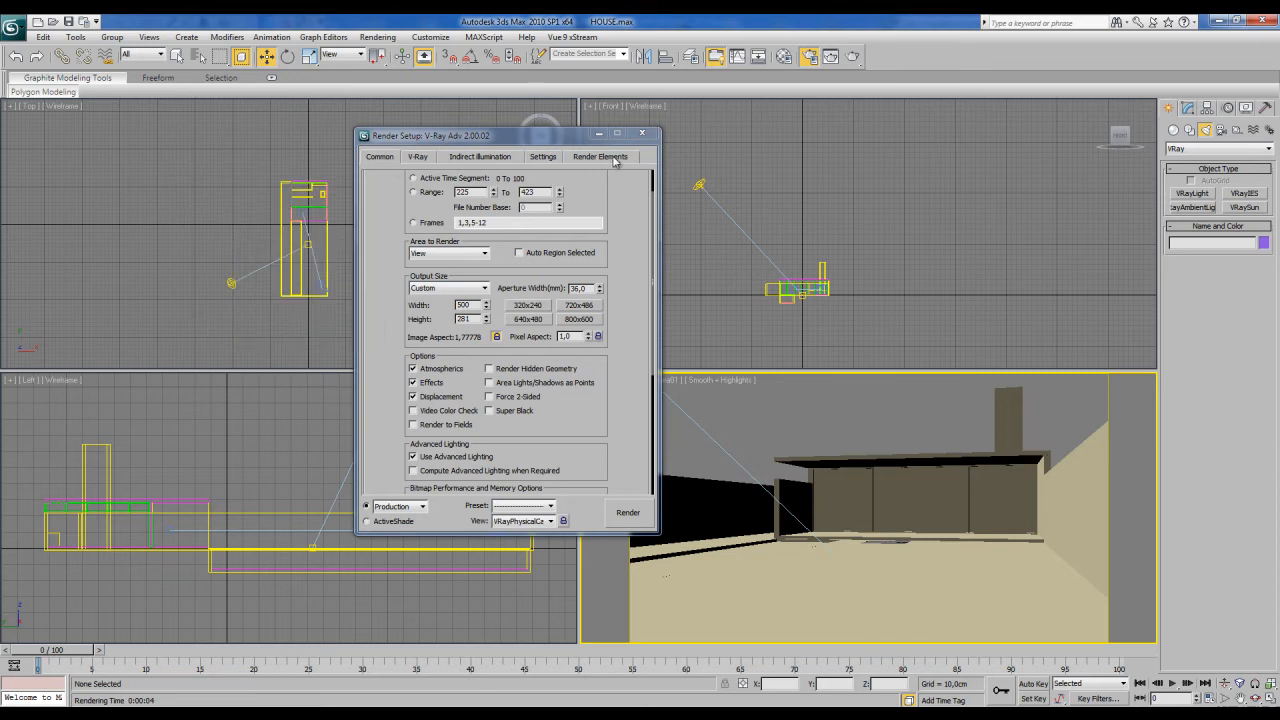
click(646, 135)
click(529, 283)
click(597, 286)
click(709, 396)
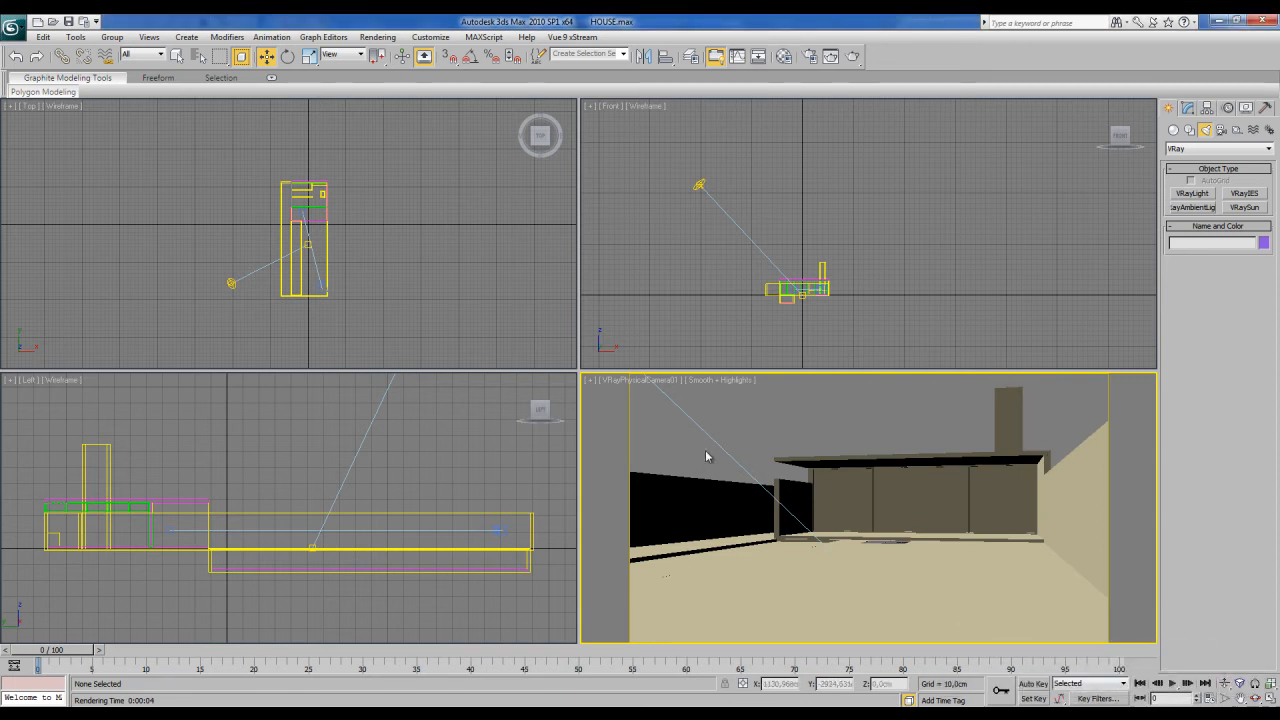
Step: Name the second material slot GLASS and change its type to VRayMtl
click(785, 58)
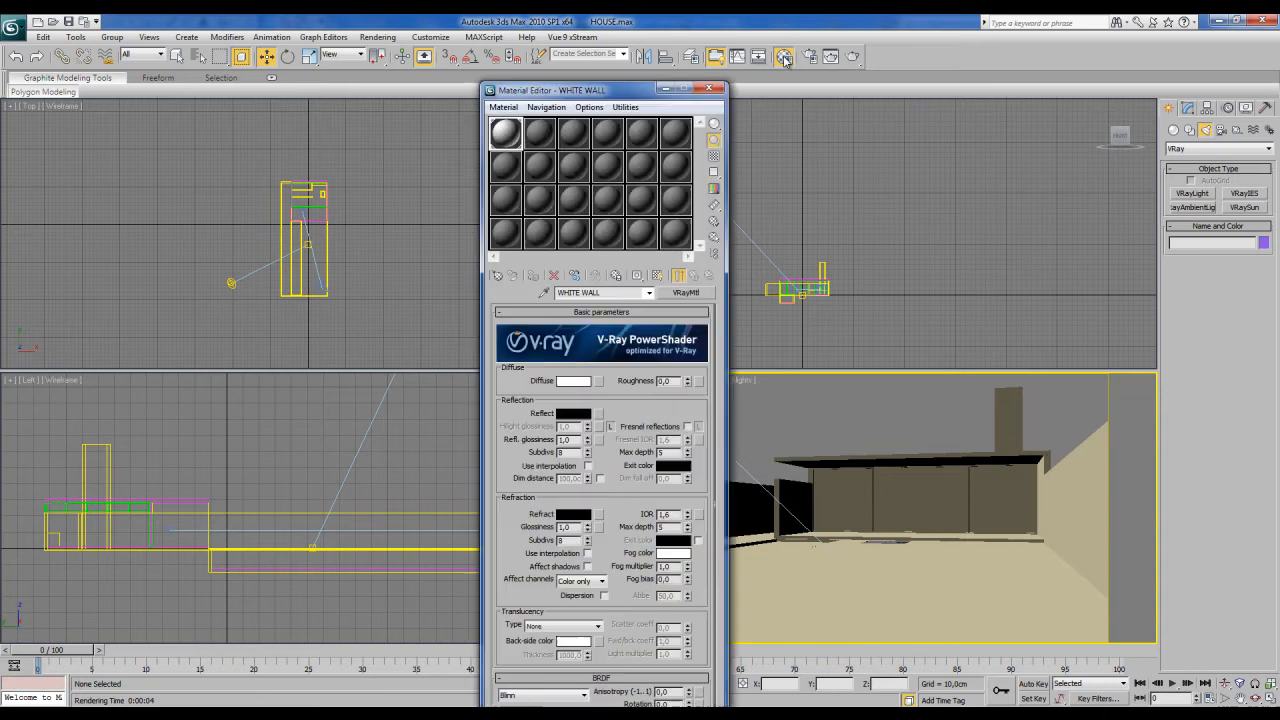
click(539, 141)
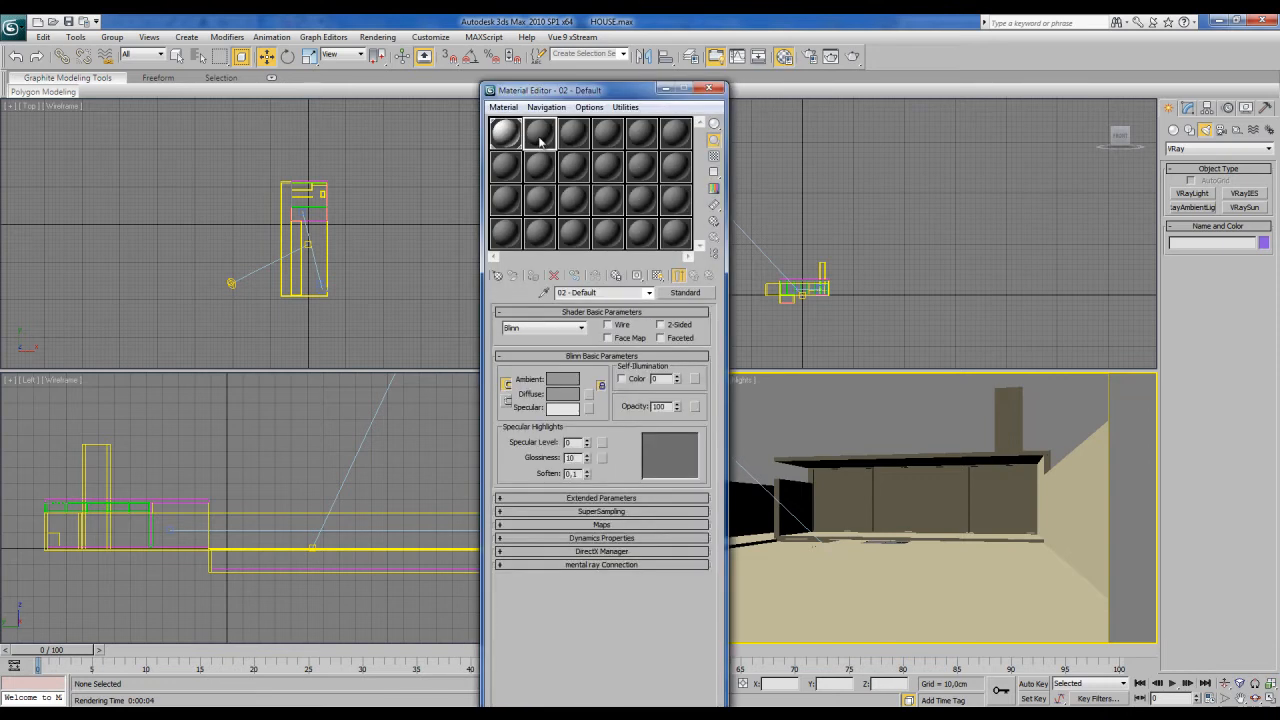
click(601, 292)
text(GLASS)
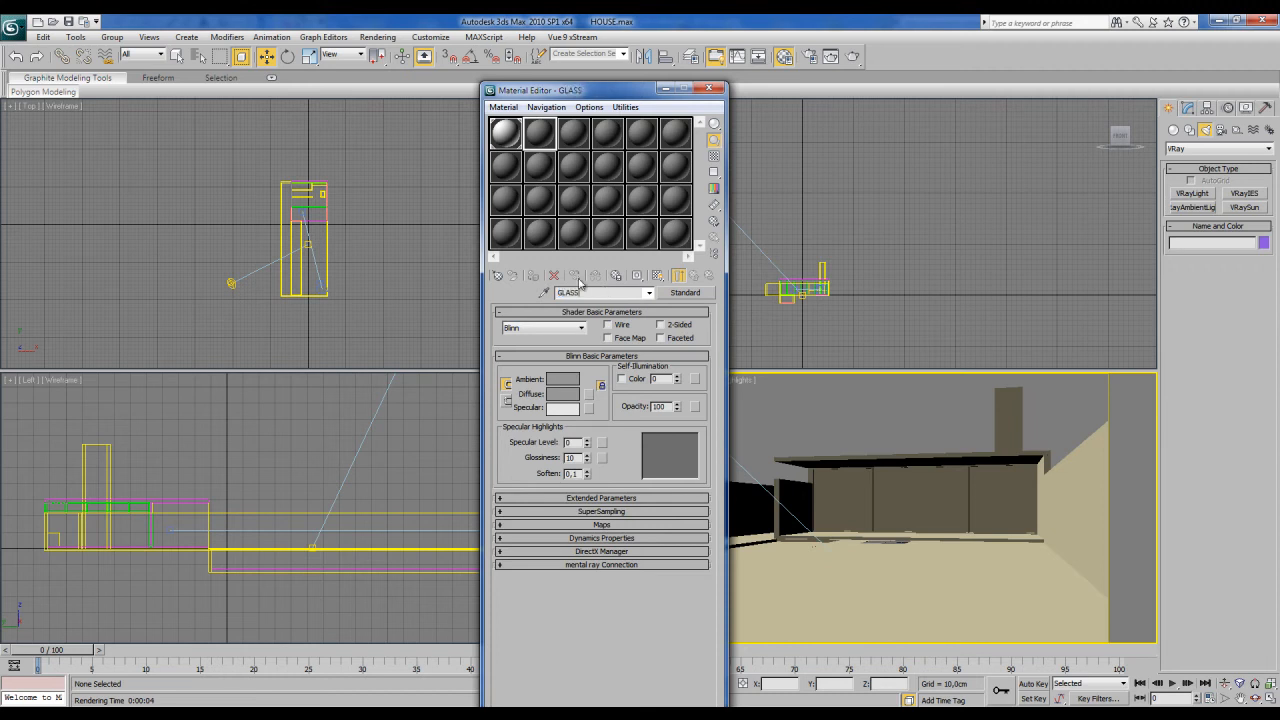
click(685, 292)
double_click(590, 359)
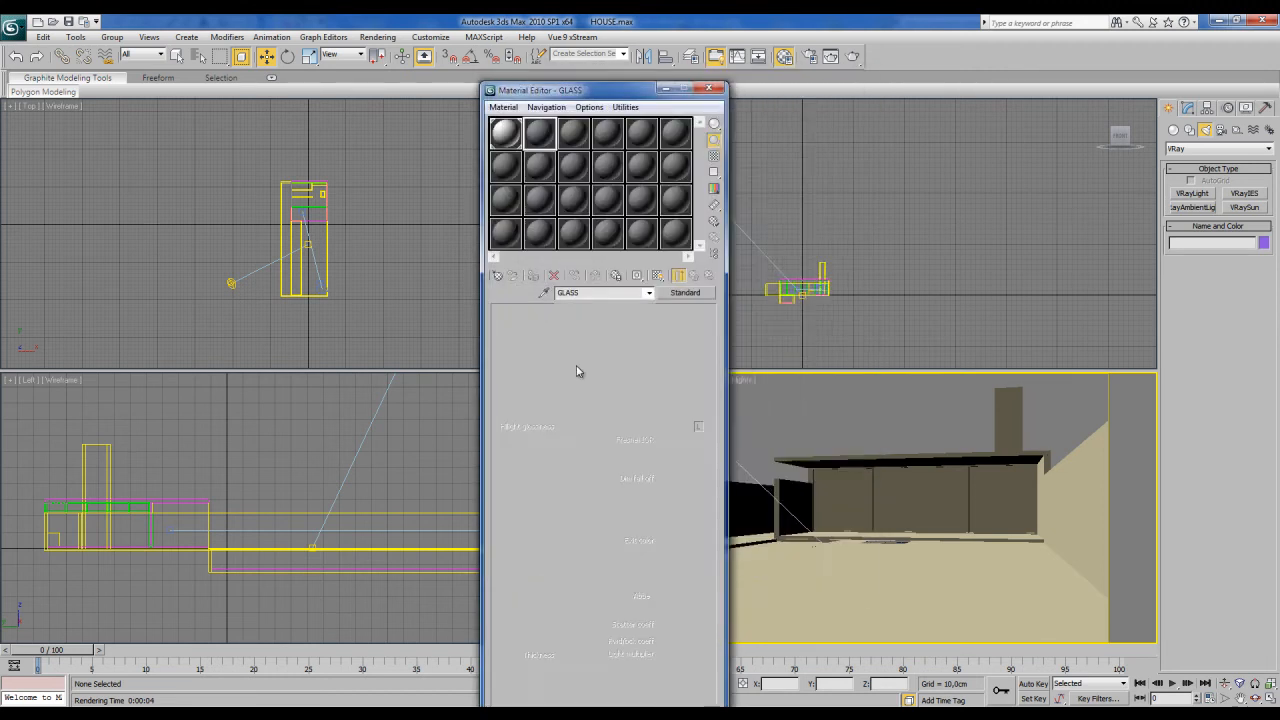
Step: Set the GLASS material's diffuse colour to gray with value 70 and its reflection colour to dark gray
scroll(574, 350, down, 3)
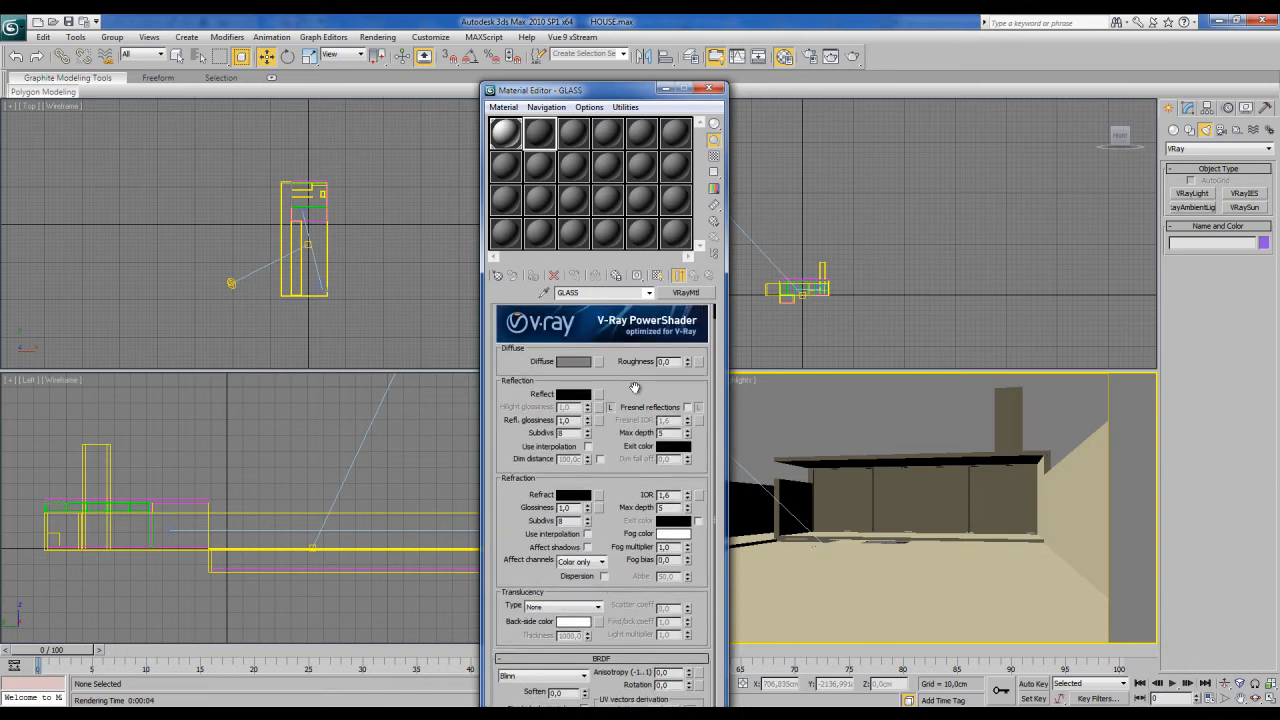
click(572, 347)
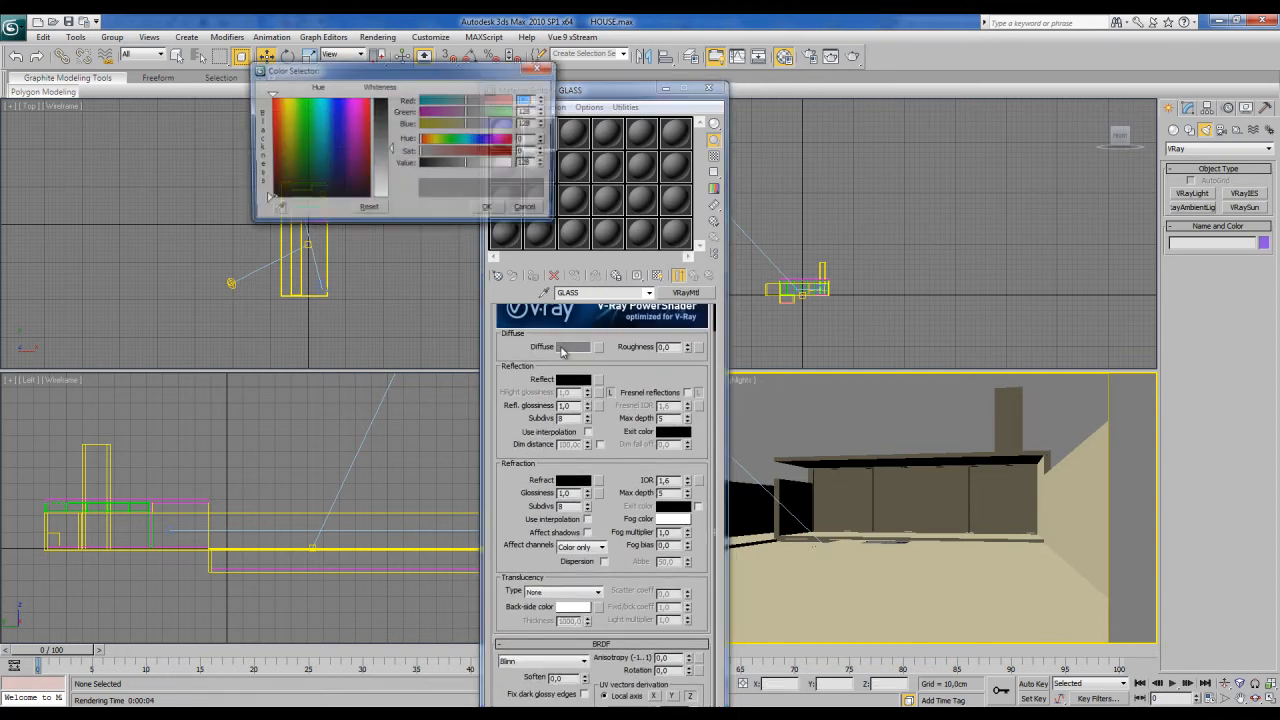
click(391, 132)
click(391, 125)
click(488, 212)
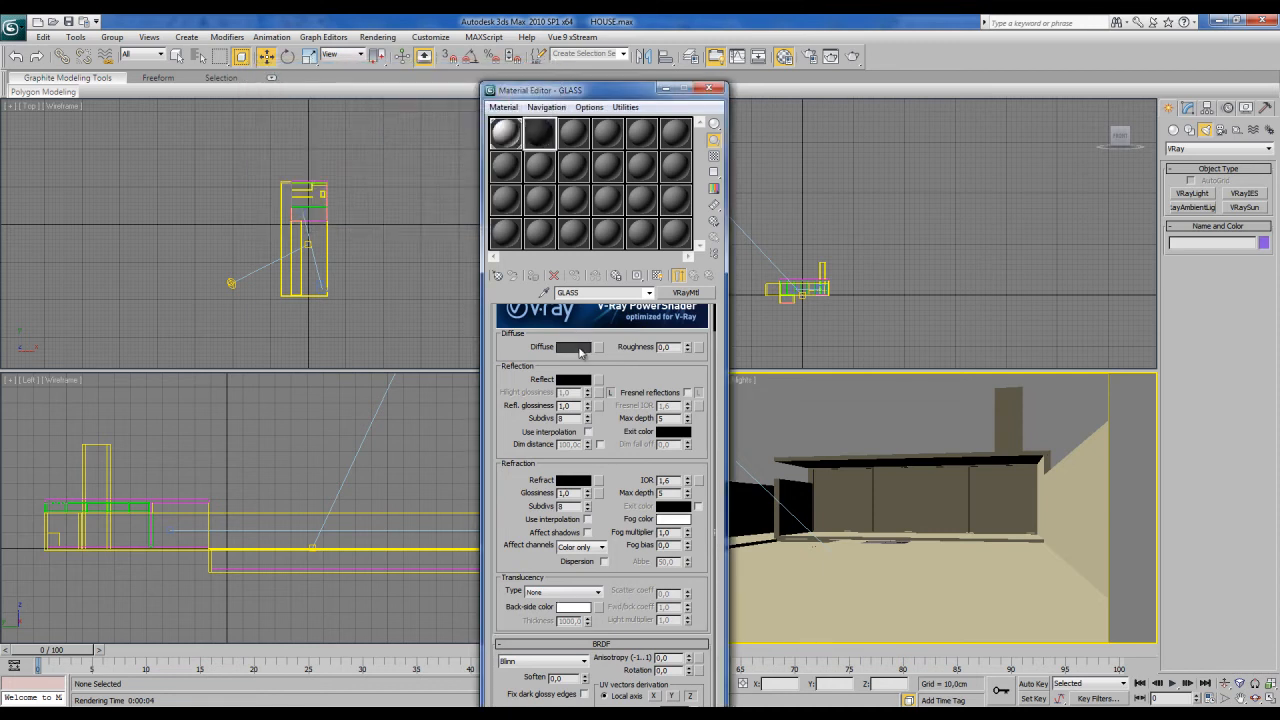
click(580, 348)
double_click(528, 163)
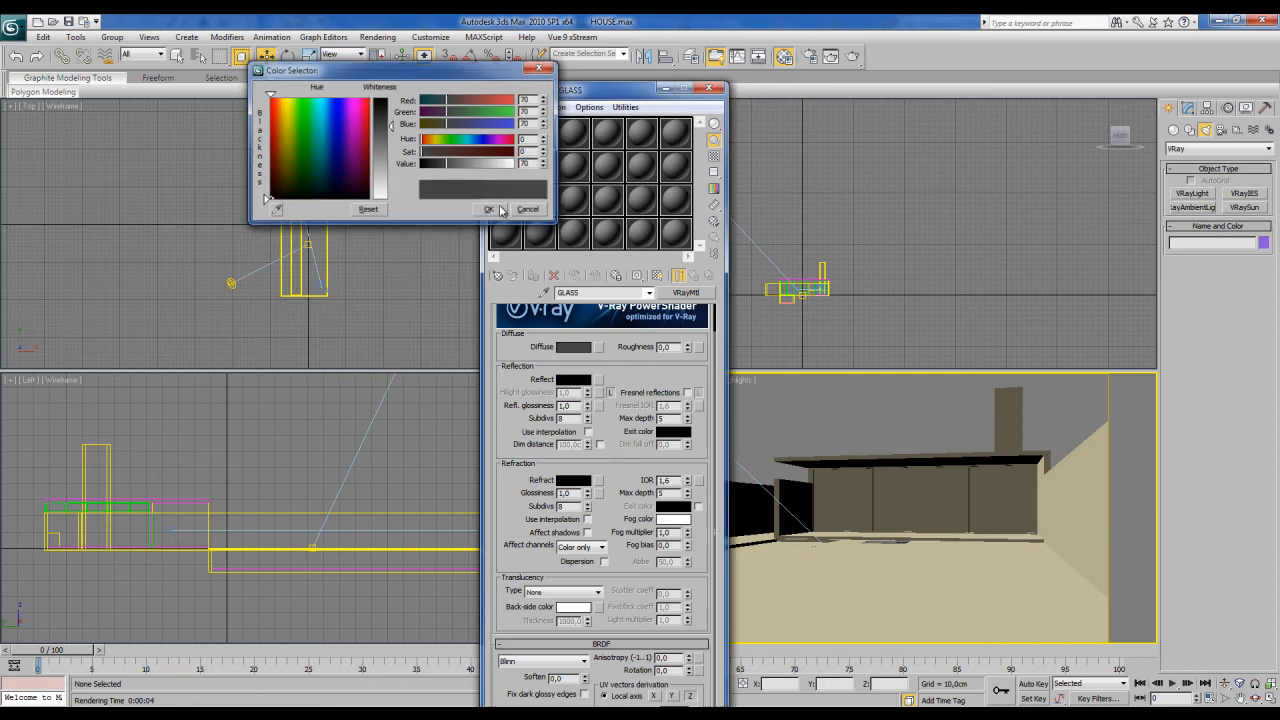
click(489, 209)
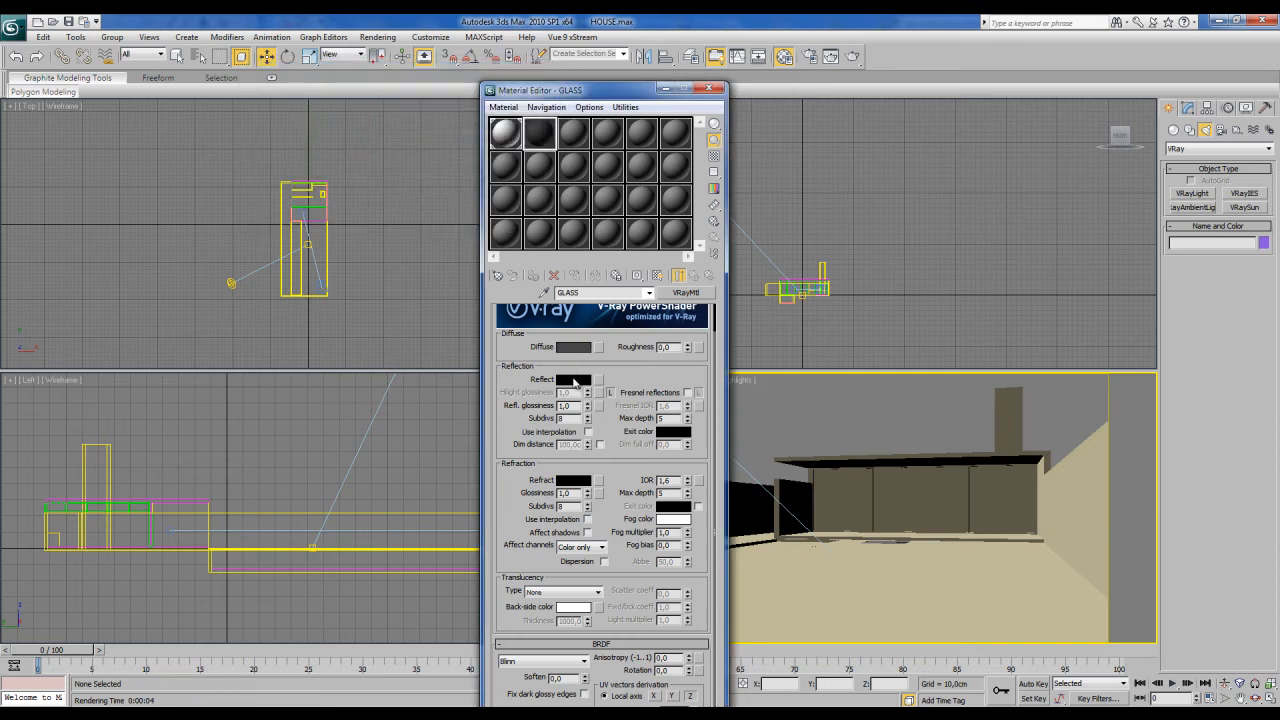
click(575, 382)
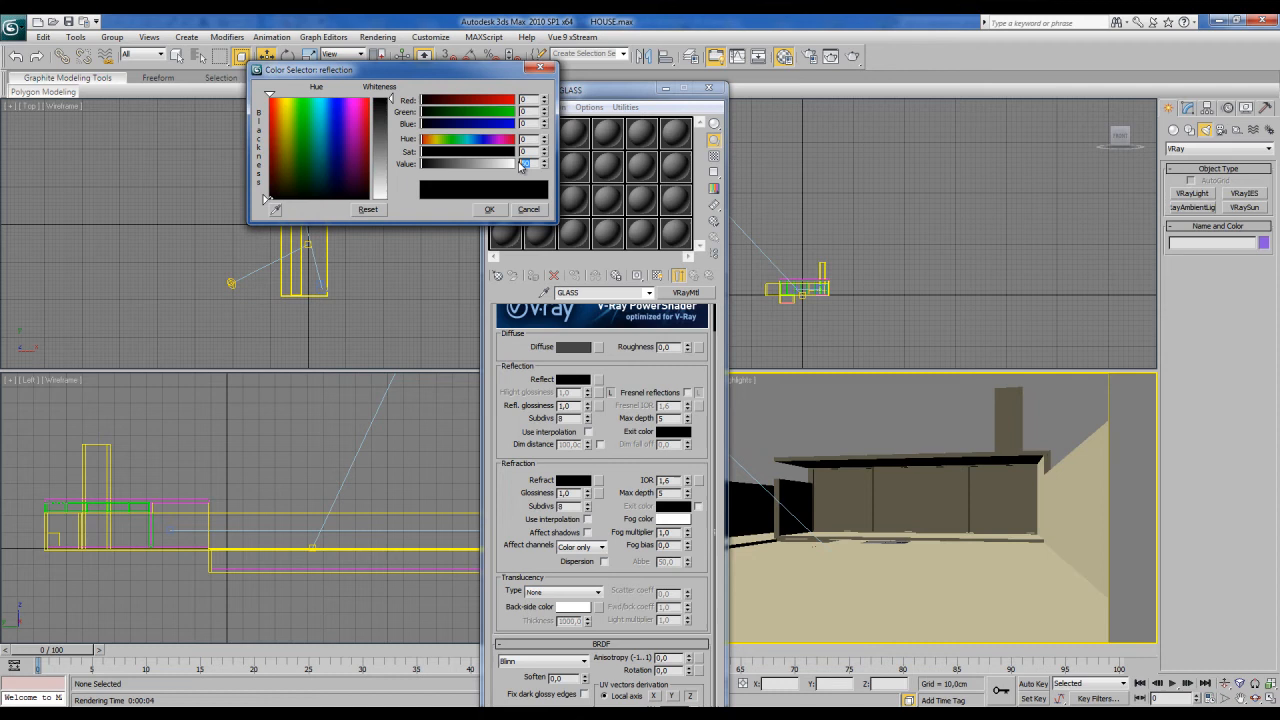
click(489, 209)
Step: Show the checkered background behind the GLASS sample and open an enlarged preview of the material
click(714, 157)
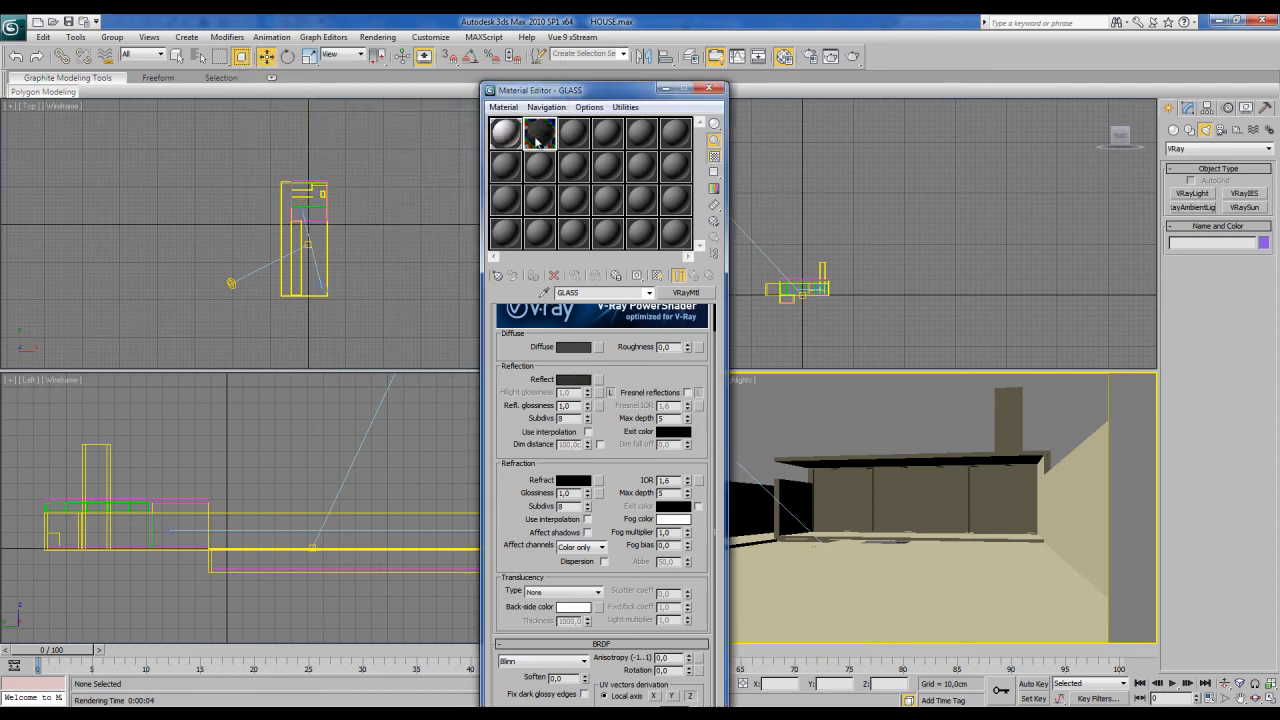
double_click(540, 145)
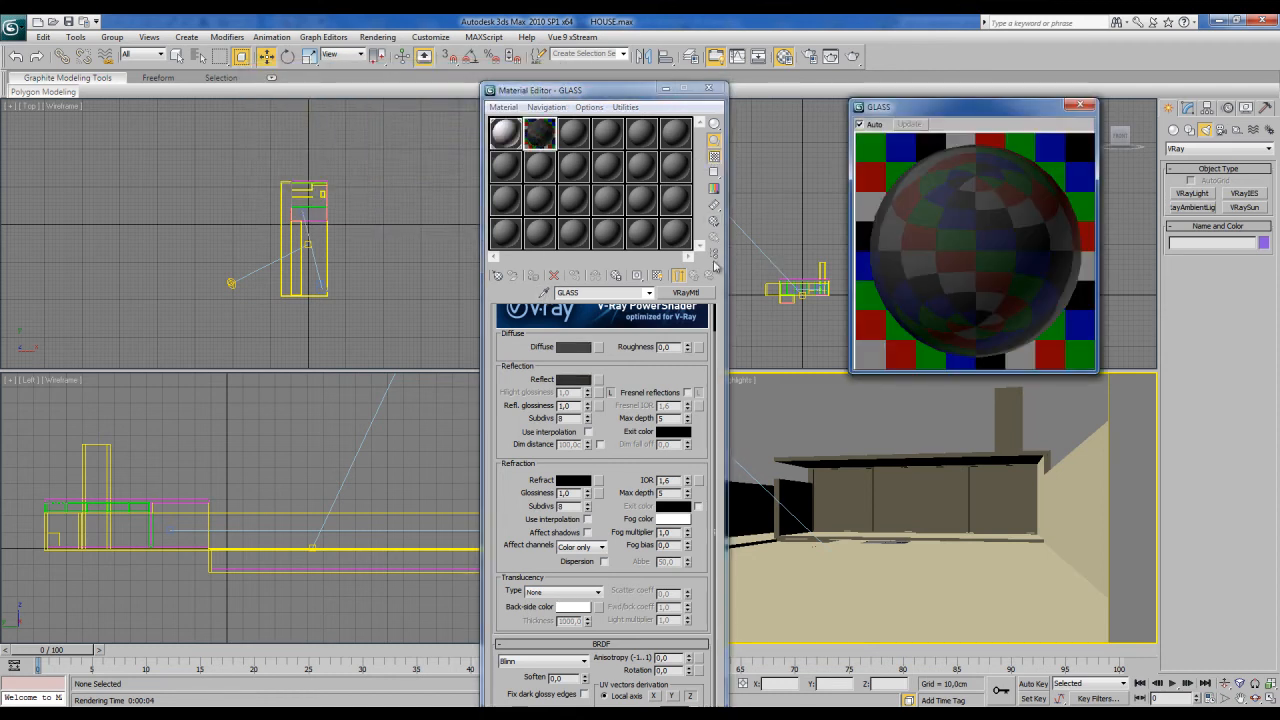
click(715, 158)
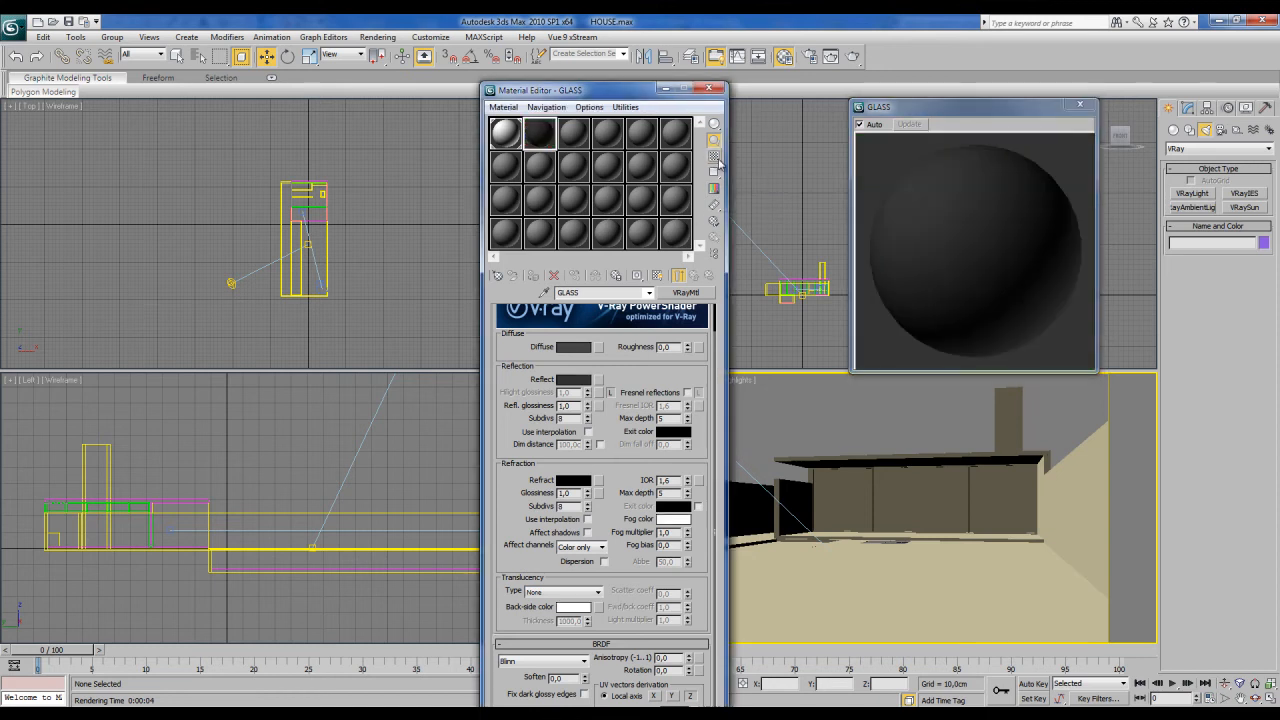
click(715, 158)
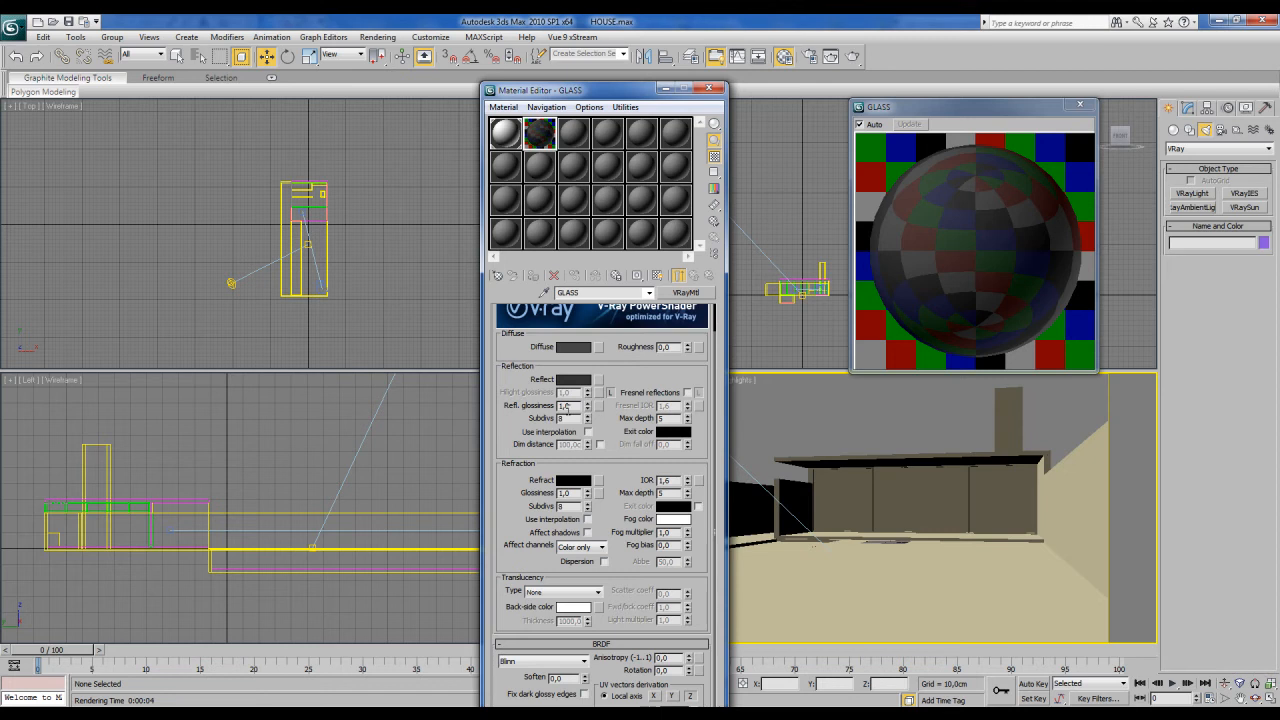
scroll(590, 418, down, 3)
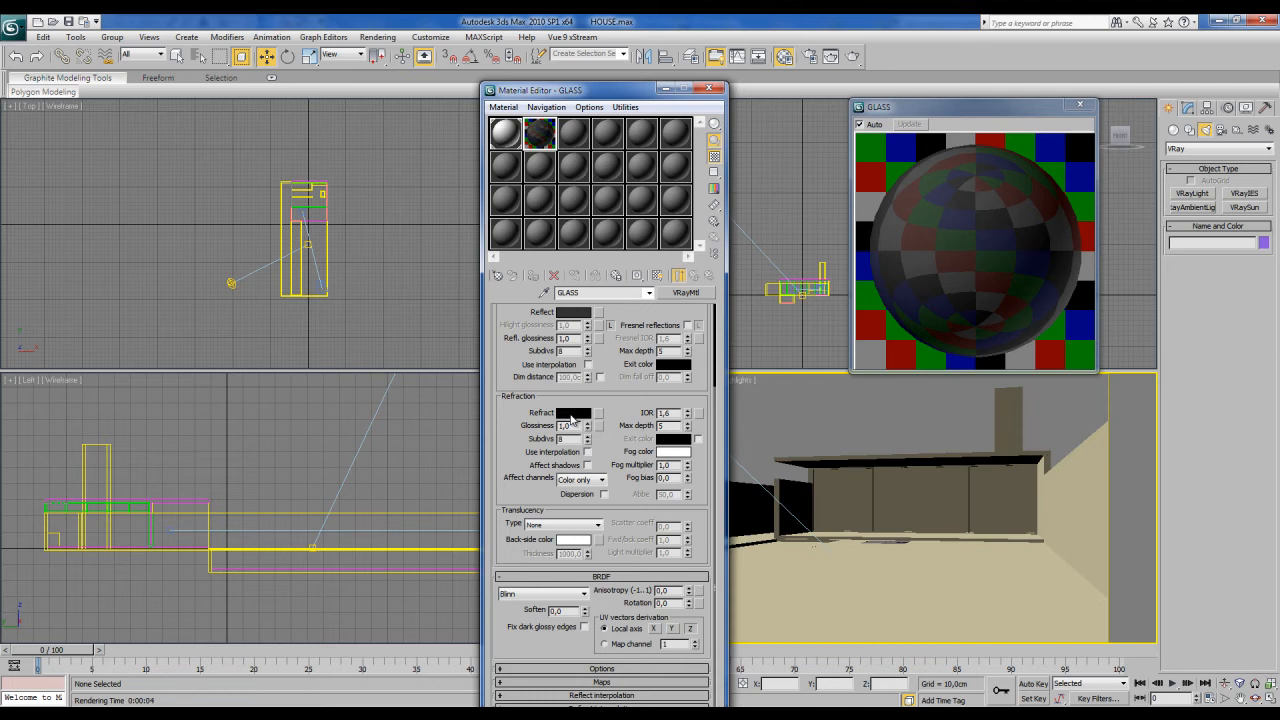
Step: Set the GLASS material's refraction colour to near white with value 245
click(572, 413)
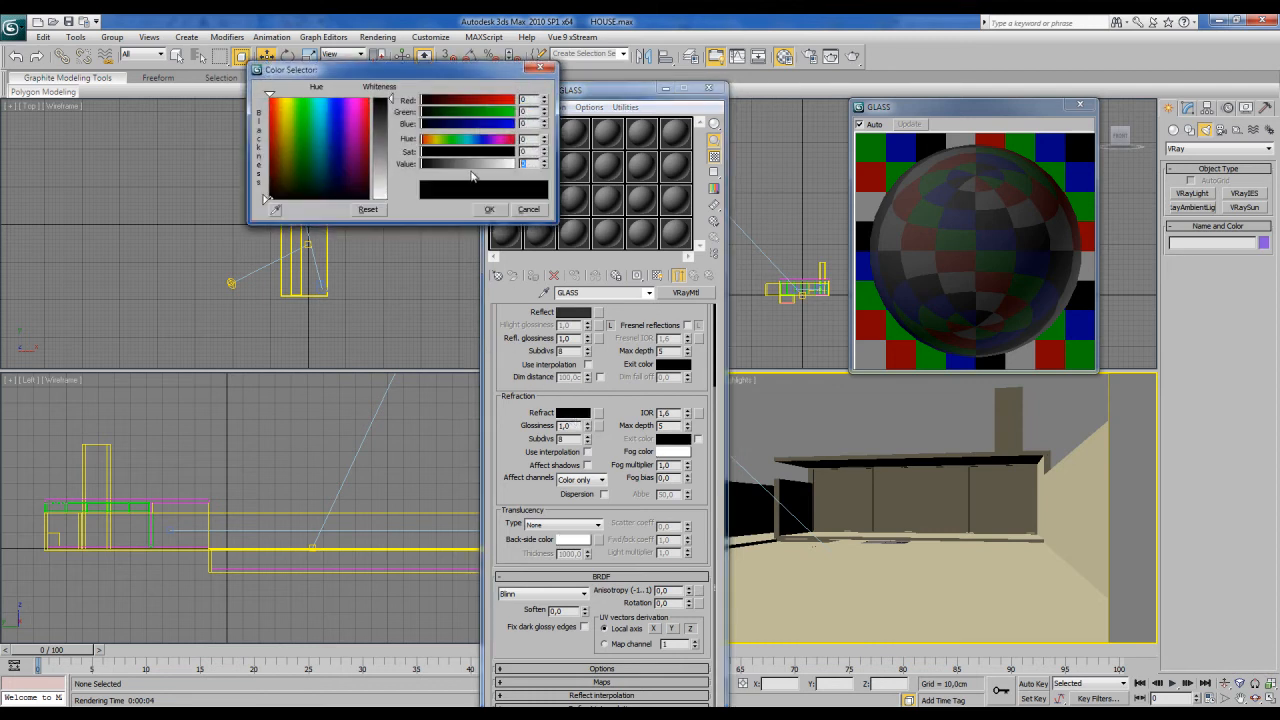
text(245)
click(489, 209)
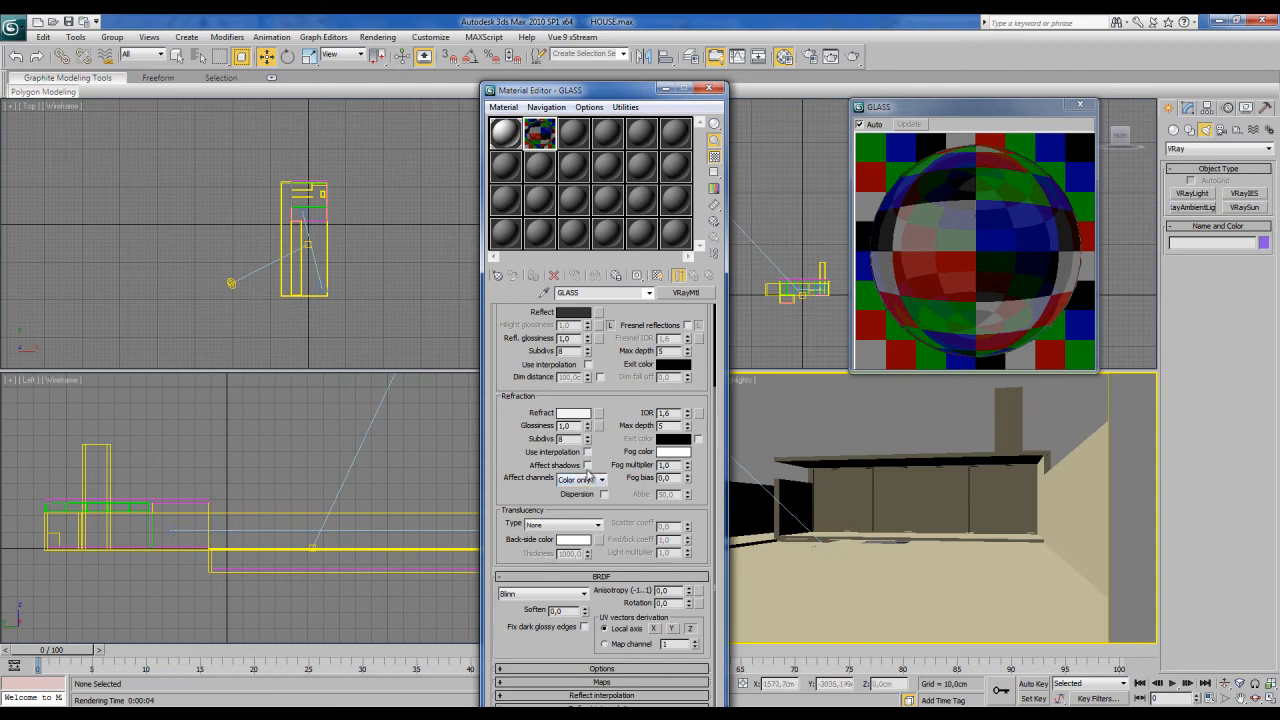
Step: Let the GLASS refraction affect shadows and set its affected channels to Color+alpha
click(587, 465)
click(602, 480)
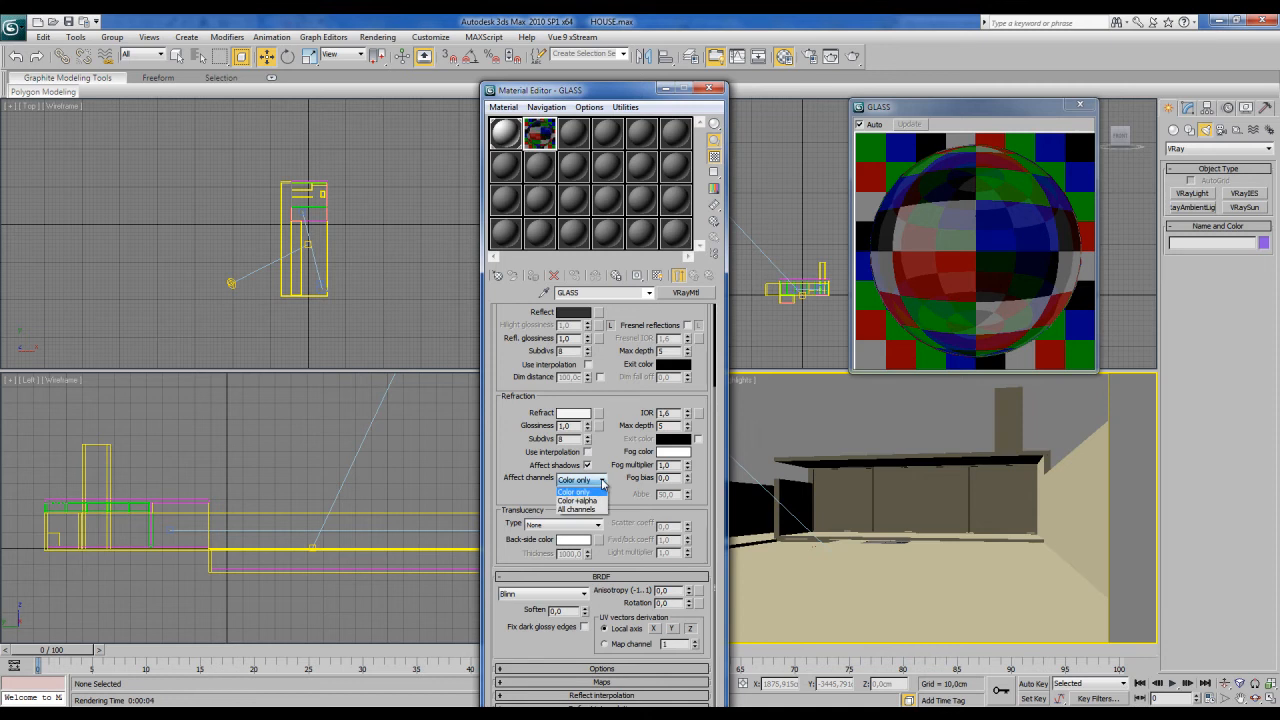
click(588, 500)
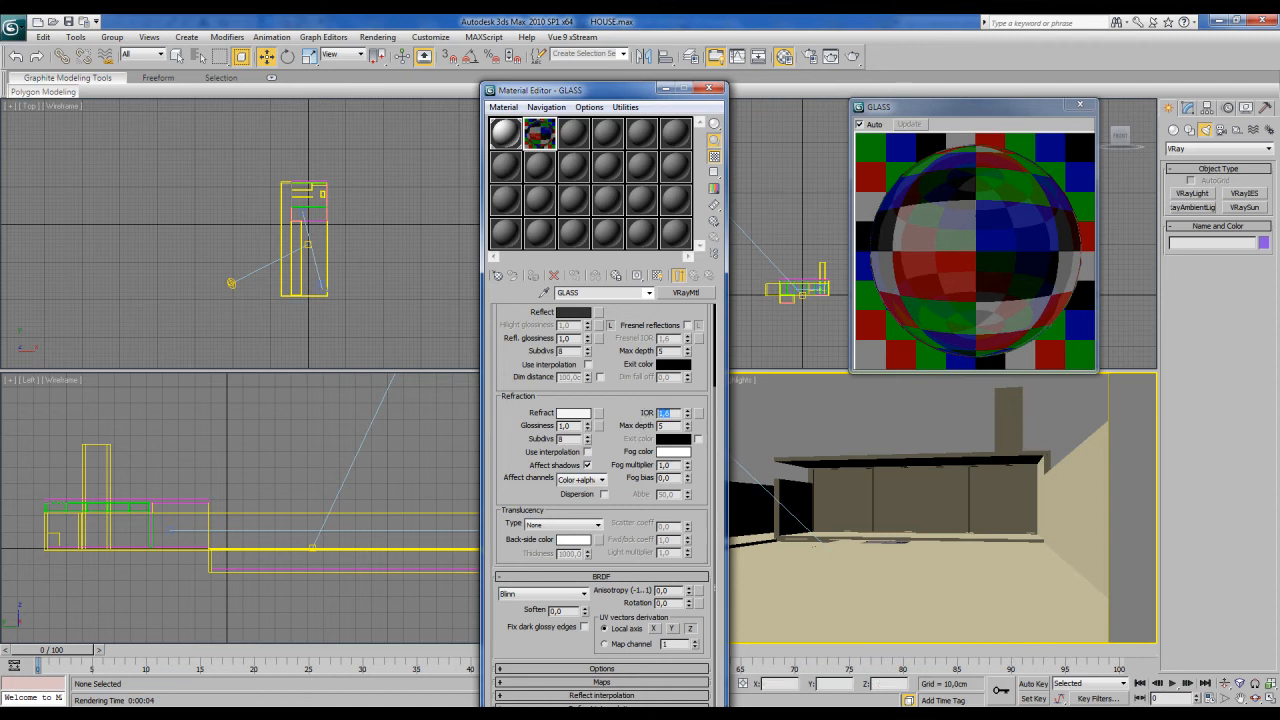
Step: Set the GLASS material's refraction IOR to 1,52
click(1218, 660)
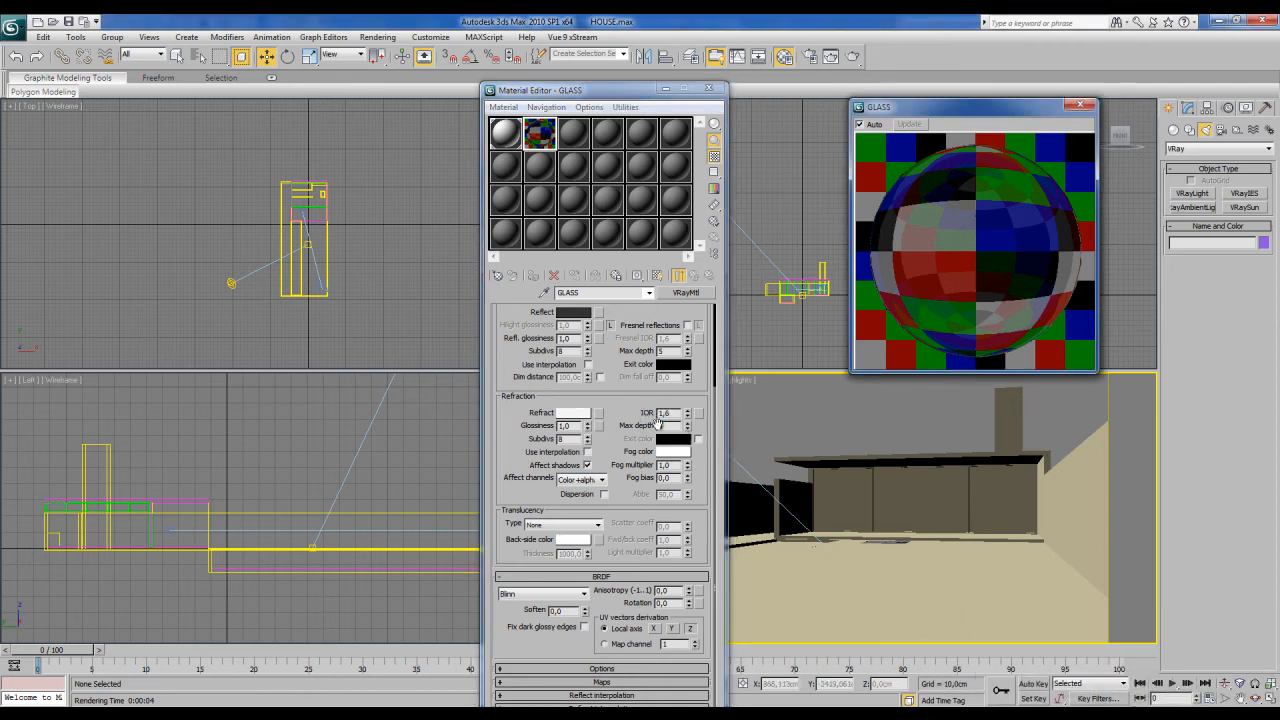
click(671, 413)
drag(672, 413, 629, 413)
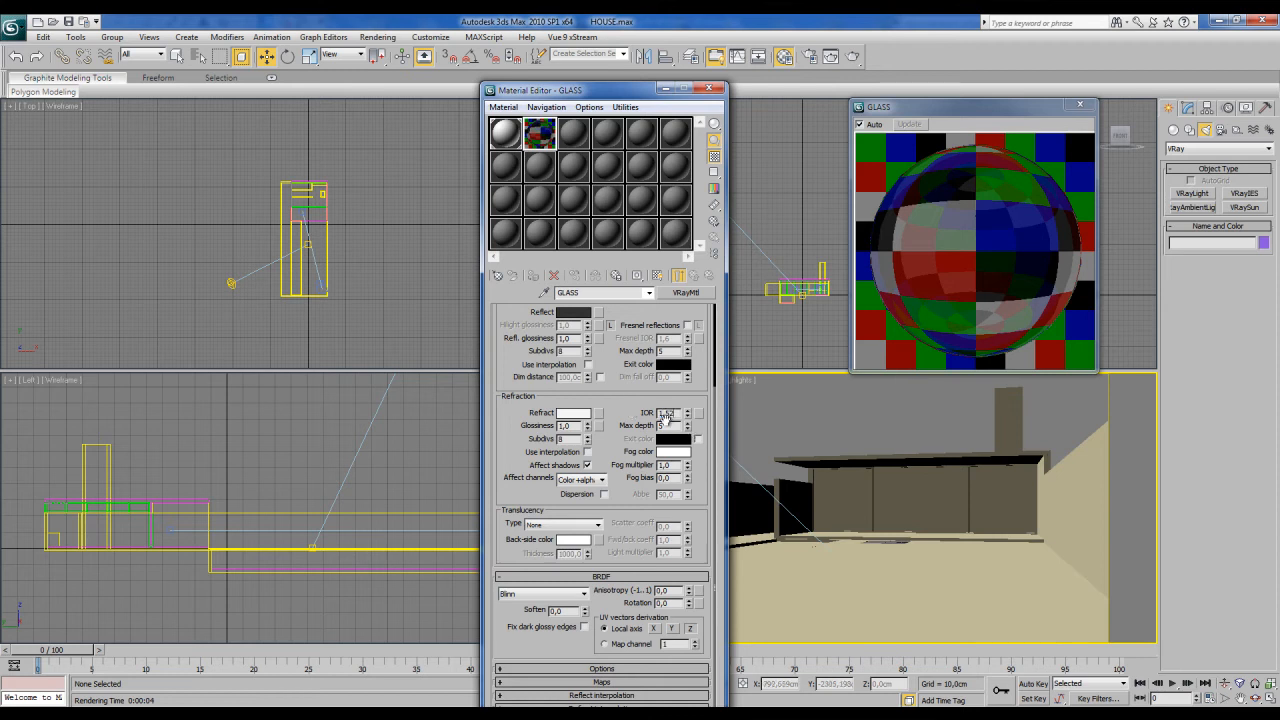
click(666, 426)
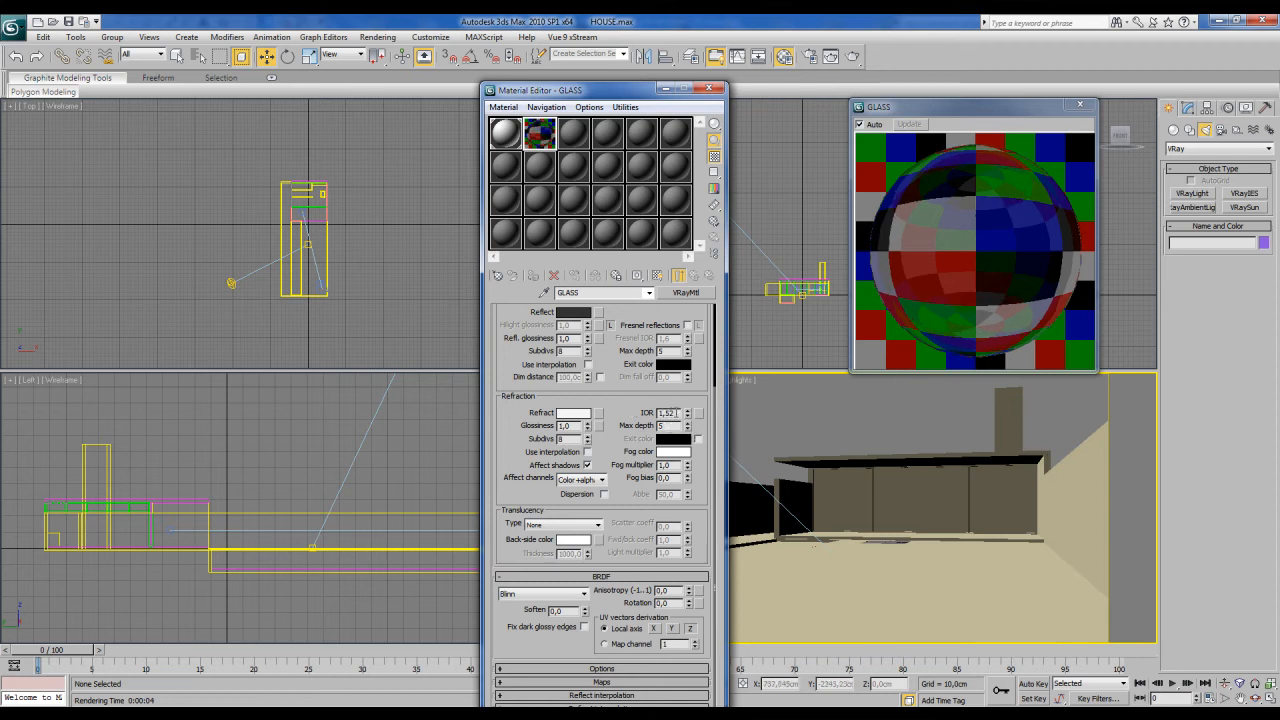
double_click(666, 412)
Step: Close the enlarged GLASS preview and the Material Editor, and save the scene
drag(628, 92, 572, 102)
drag(912, 106, 795, 120)
click(741, 135)
click(652, 98)
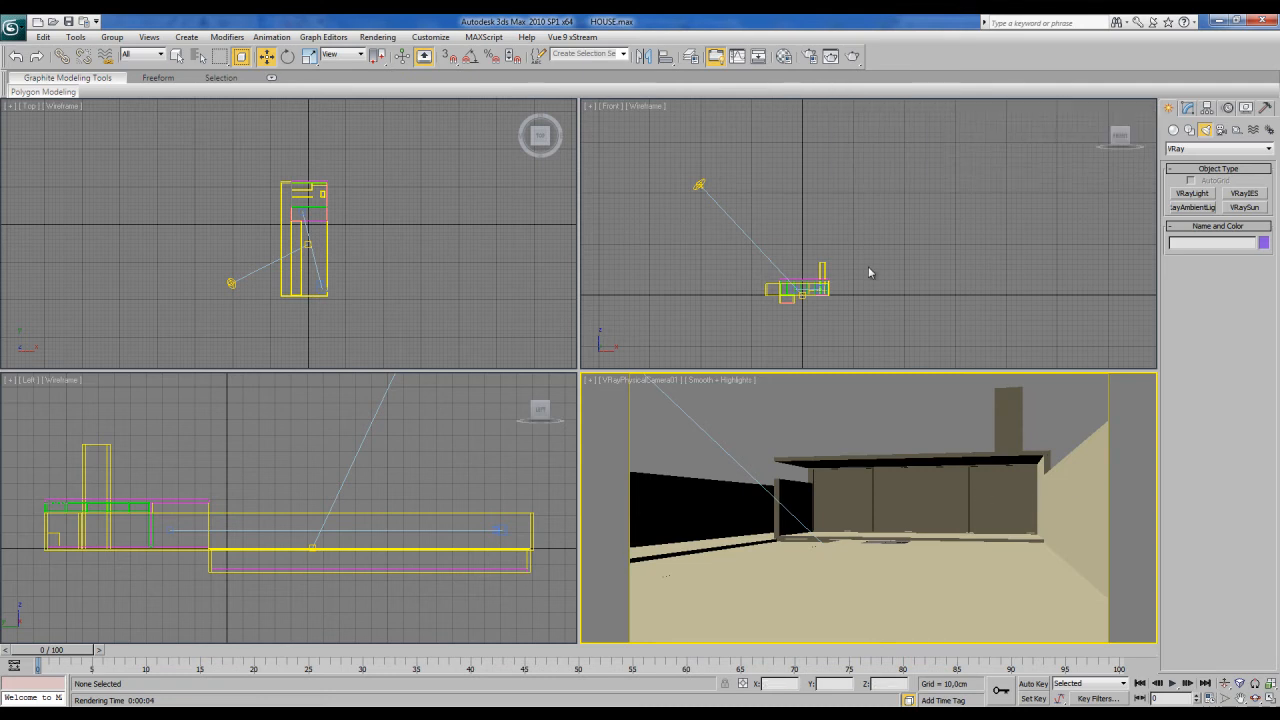
key(ctrl+s)
Step: Open the layer manager and move it fully into view so the imported layers can be read
click(691, 59)
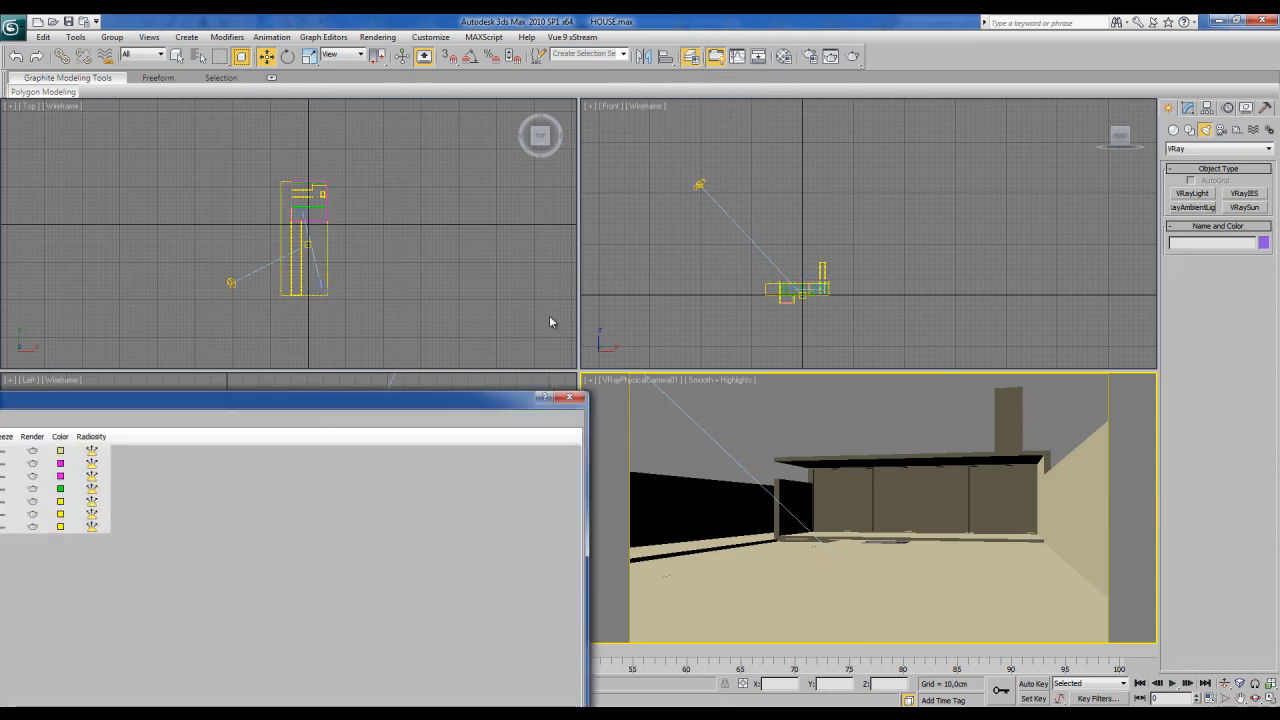
drag(488, 404, 985, 219)
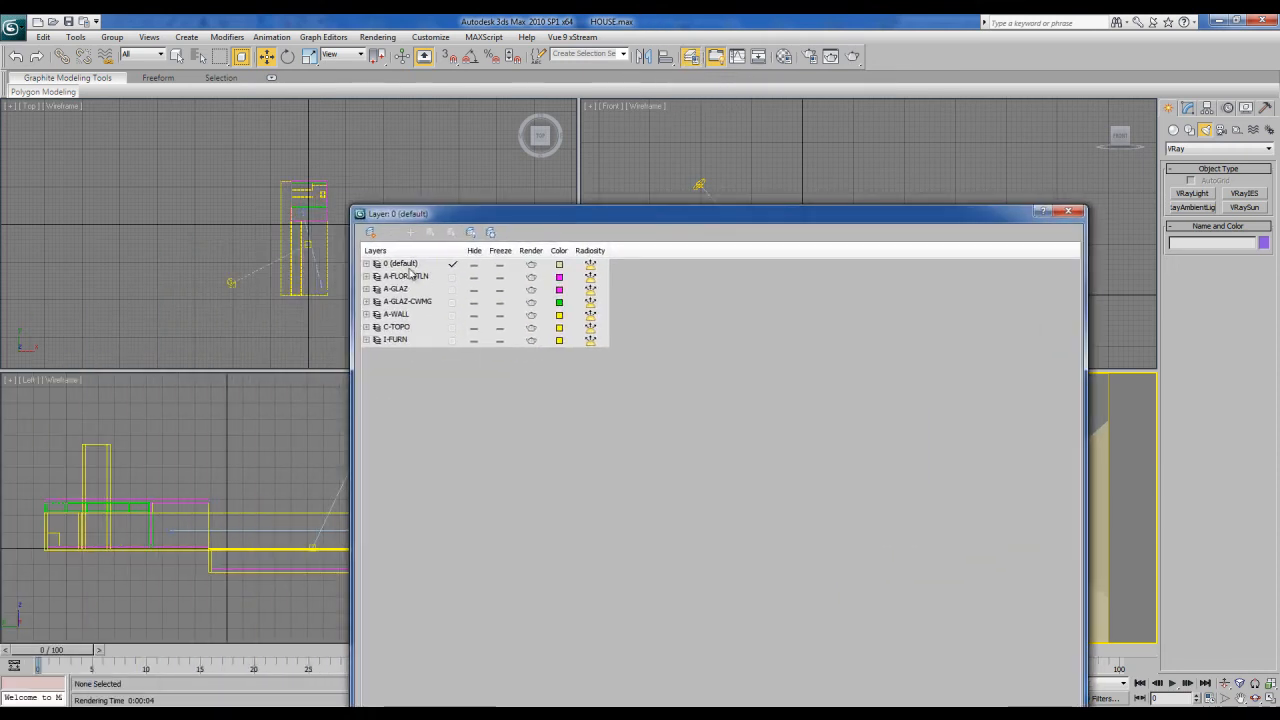
drag(609, 221, 705, 217)
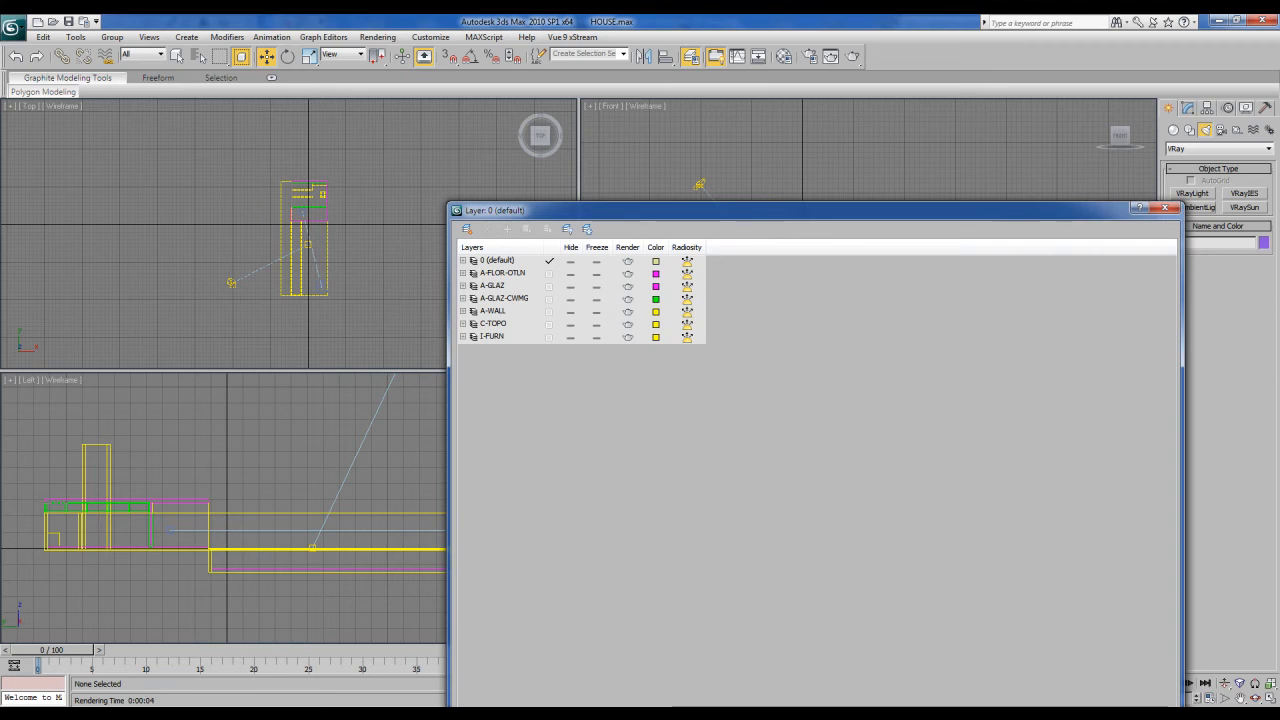
drag(645, 222, 572, 220)
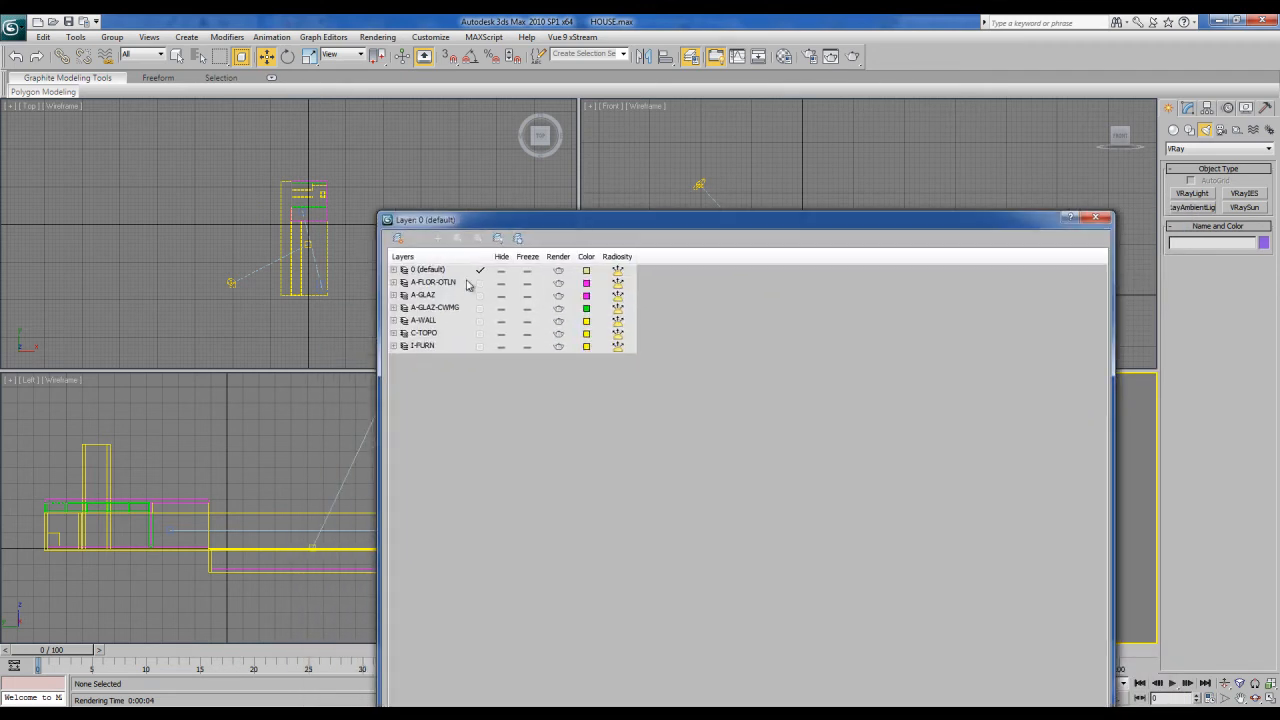
click(428, 295)
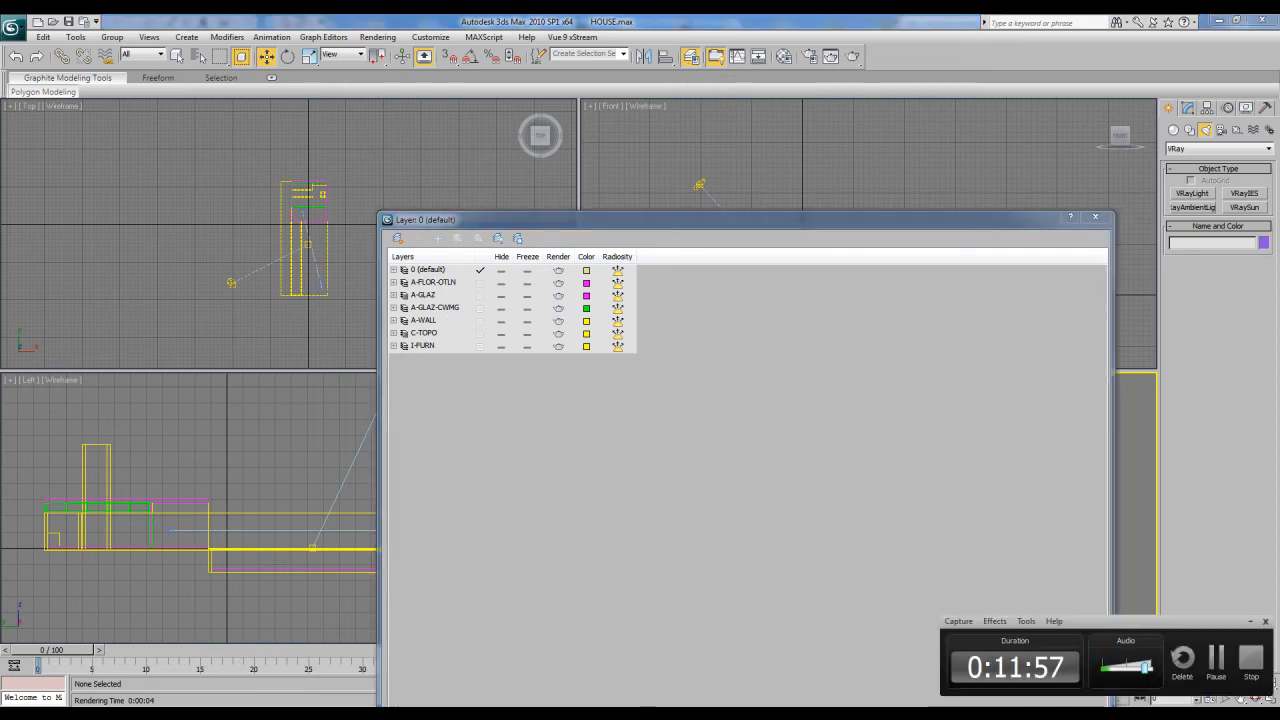
click(1217, 658)
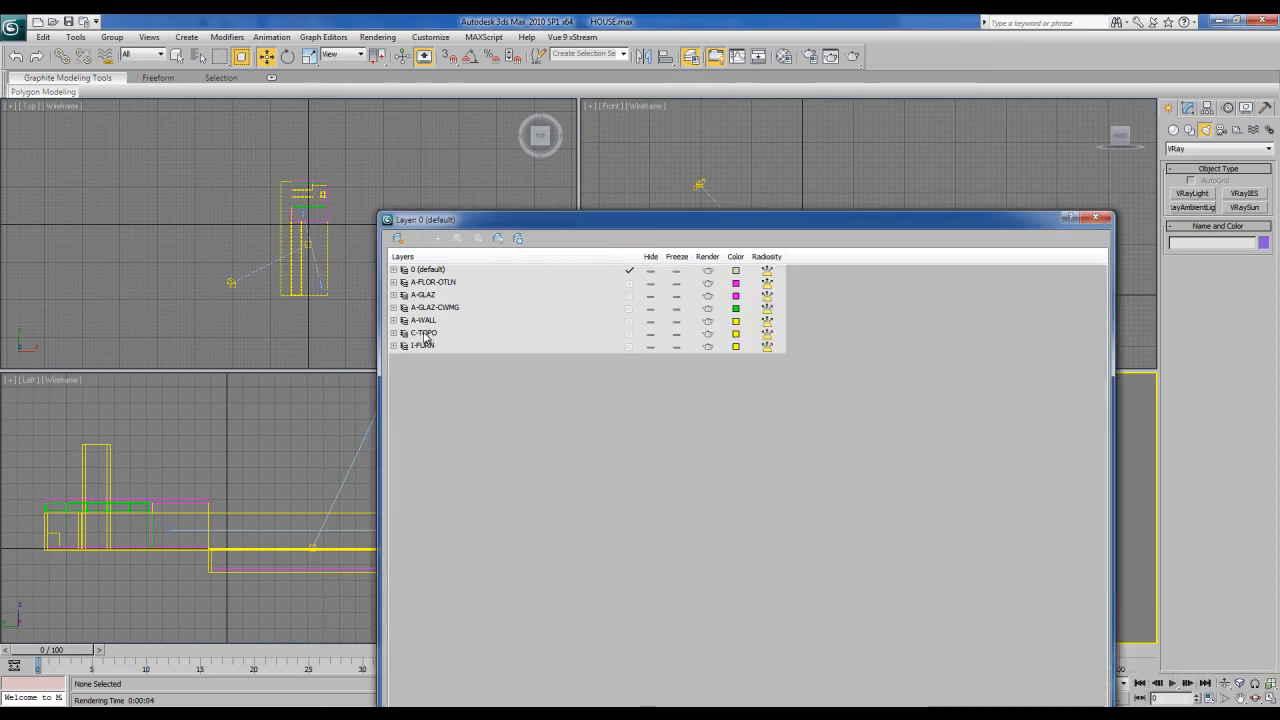
drag(553, 221, 652, 210)
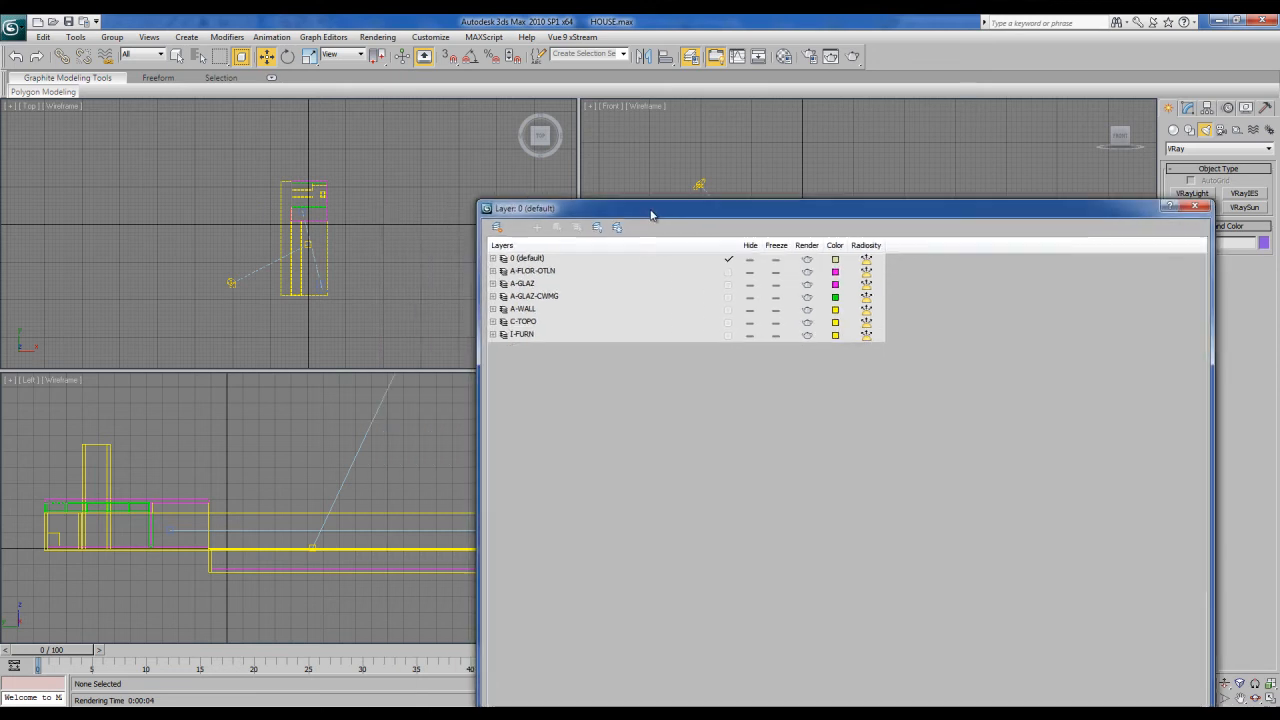
Step: Expand the A-GLAZ layer and select all of its glazed curtain panels in the scene
click(494, 284)
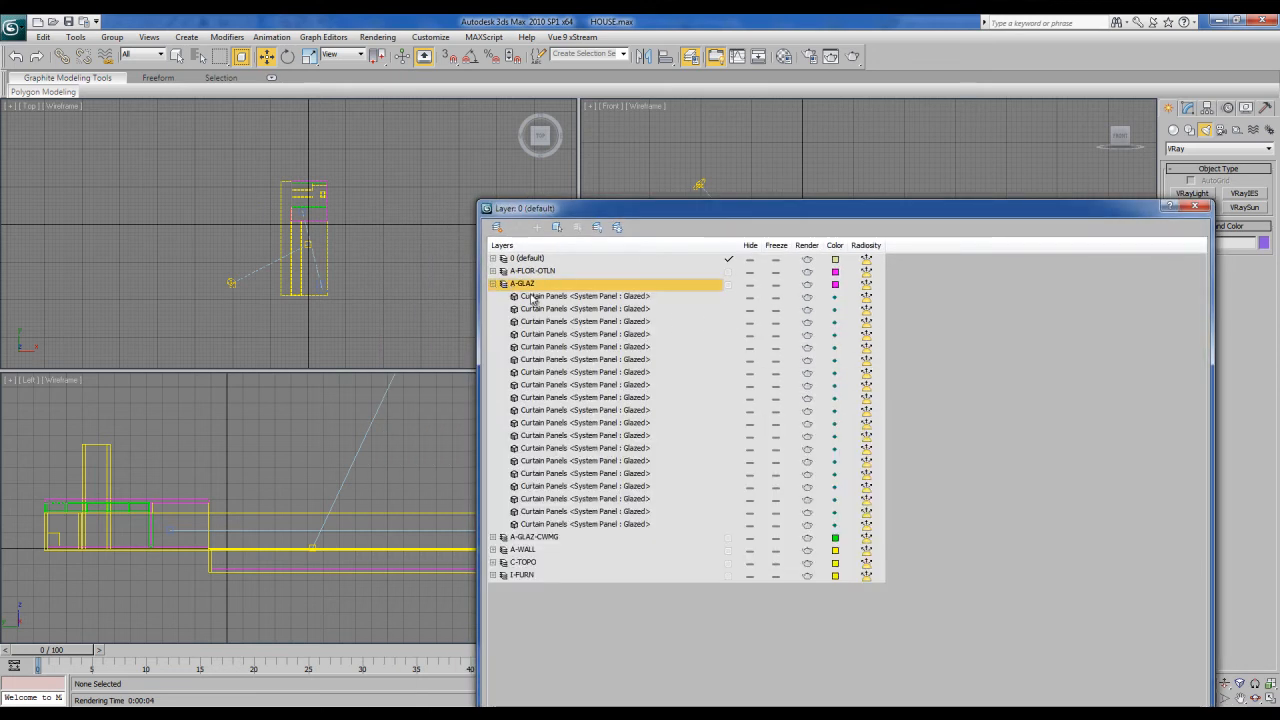
click(529, 297)
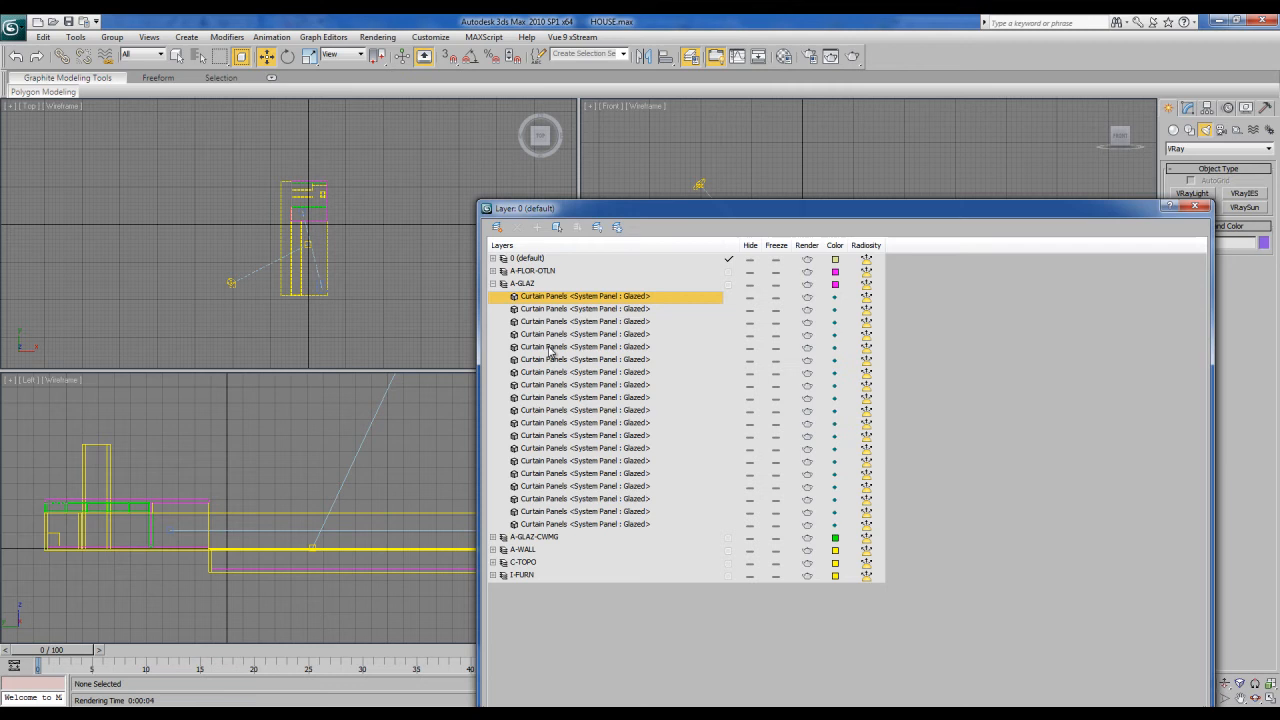
shift+click(577, 525)
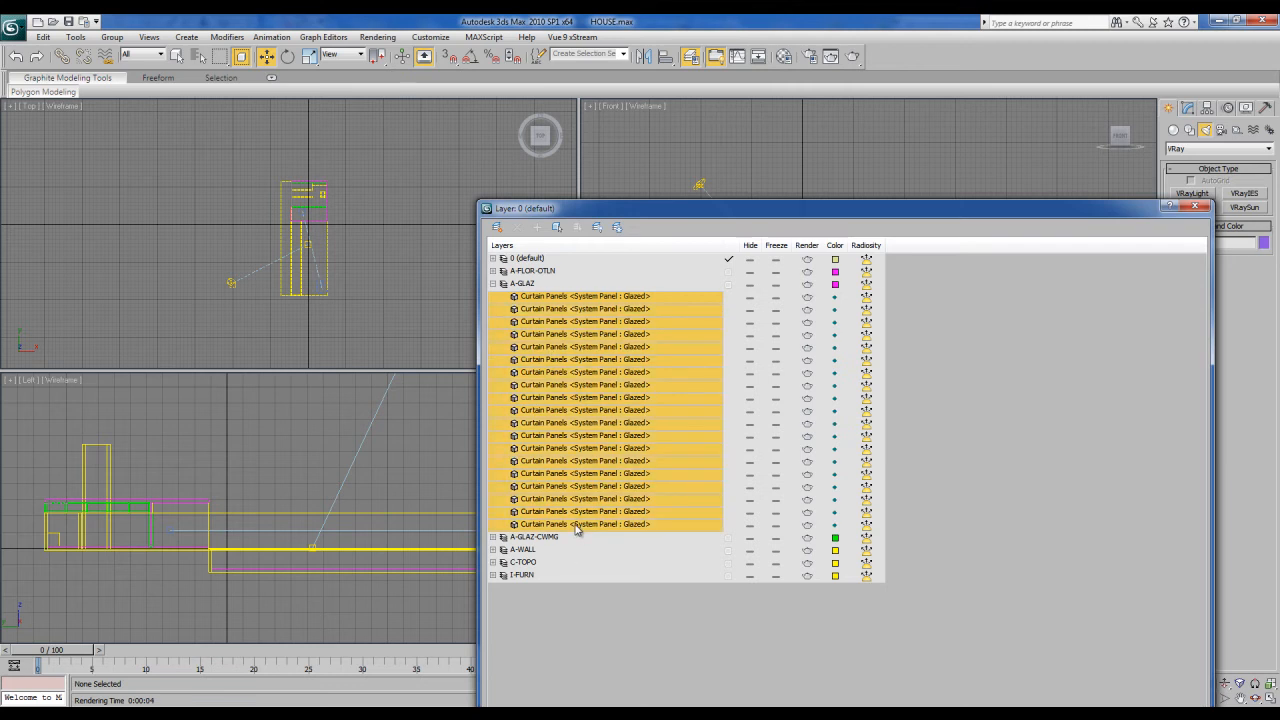
click(558, 229)
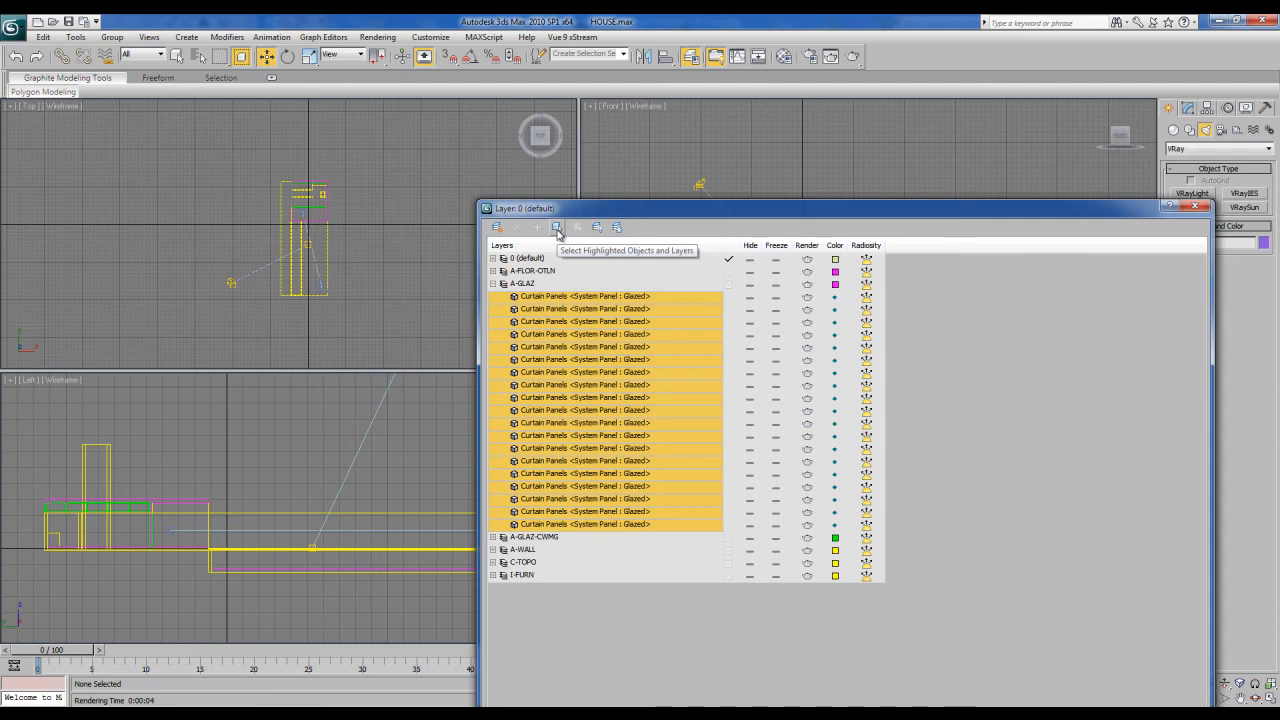
click(558, 229)
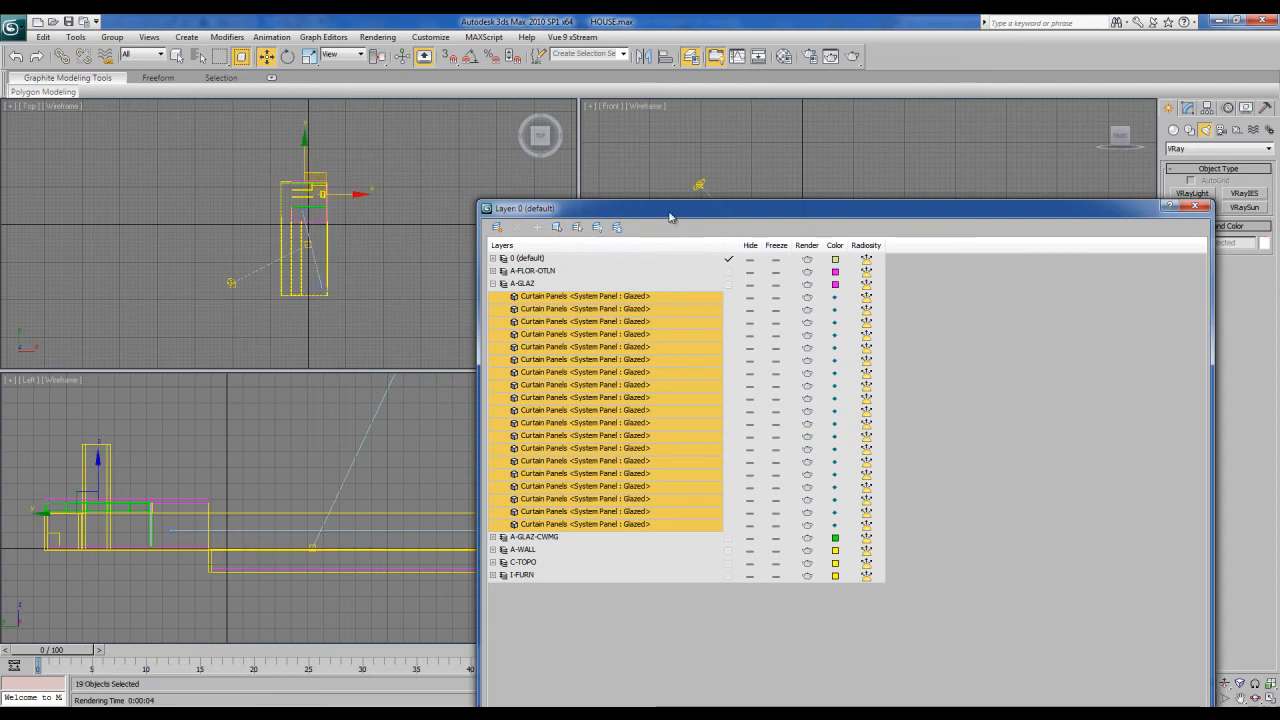
Step: Move the layer manager aside and assign the GLASS material to the selected curtain panels
drag(668, 212, 128, 371)
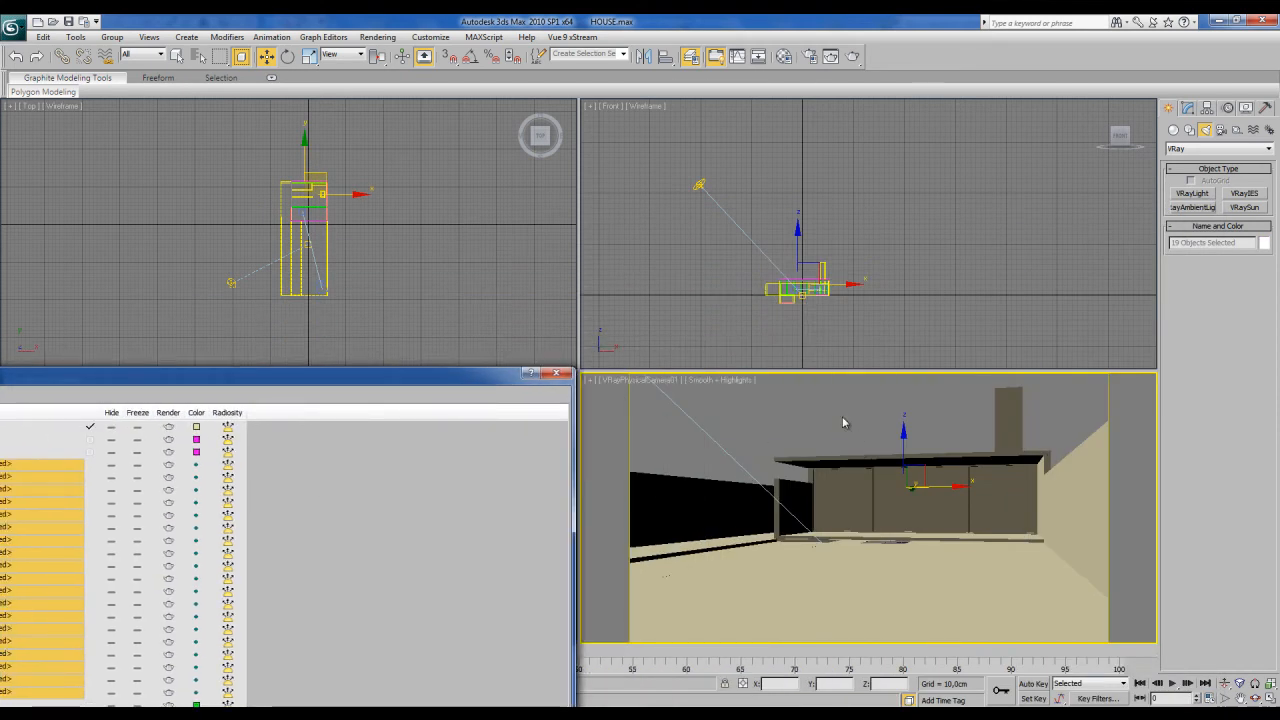
right_click(842, 416)
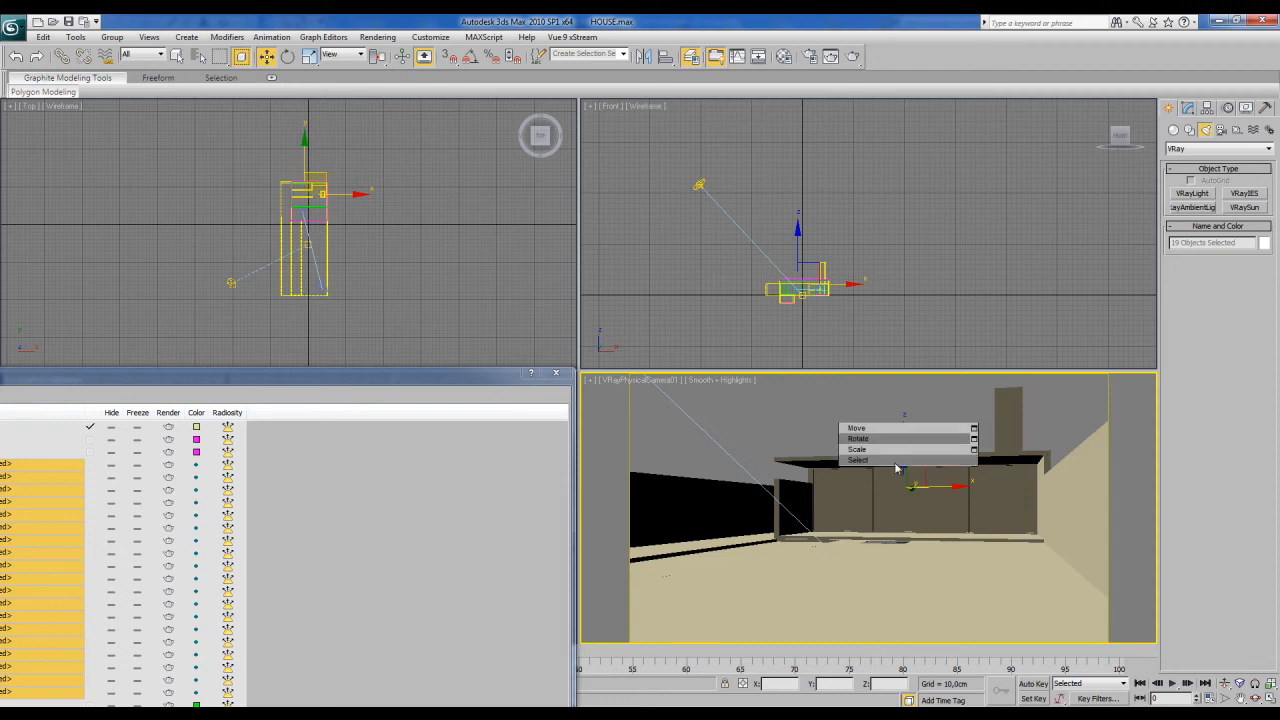
click(798, 420)
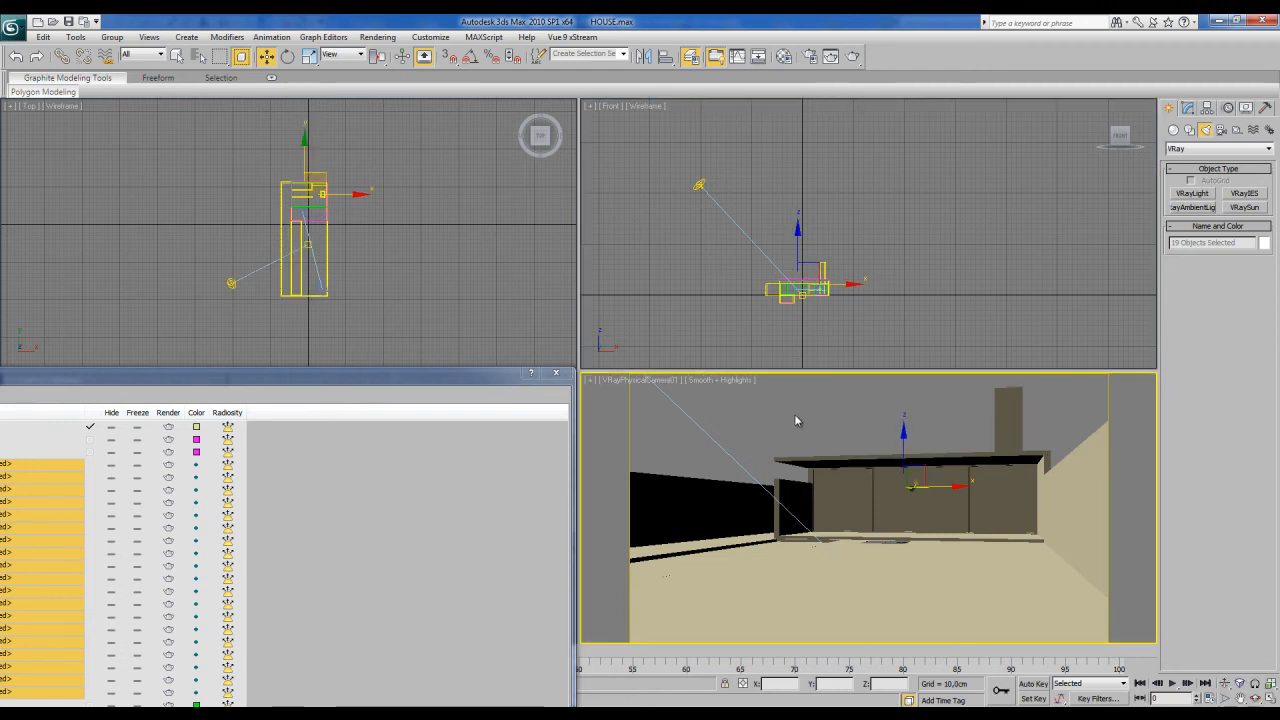
key(m)
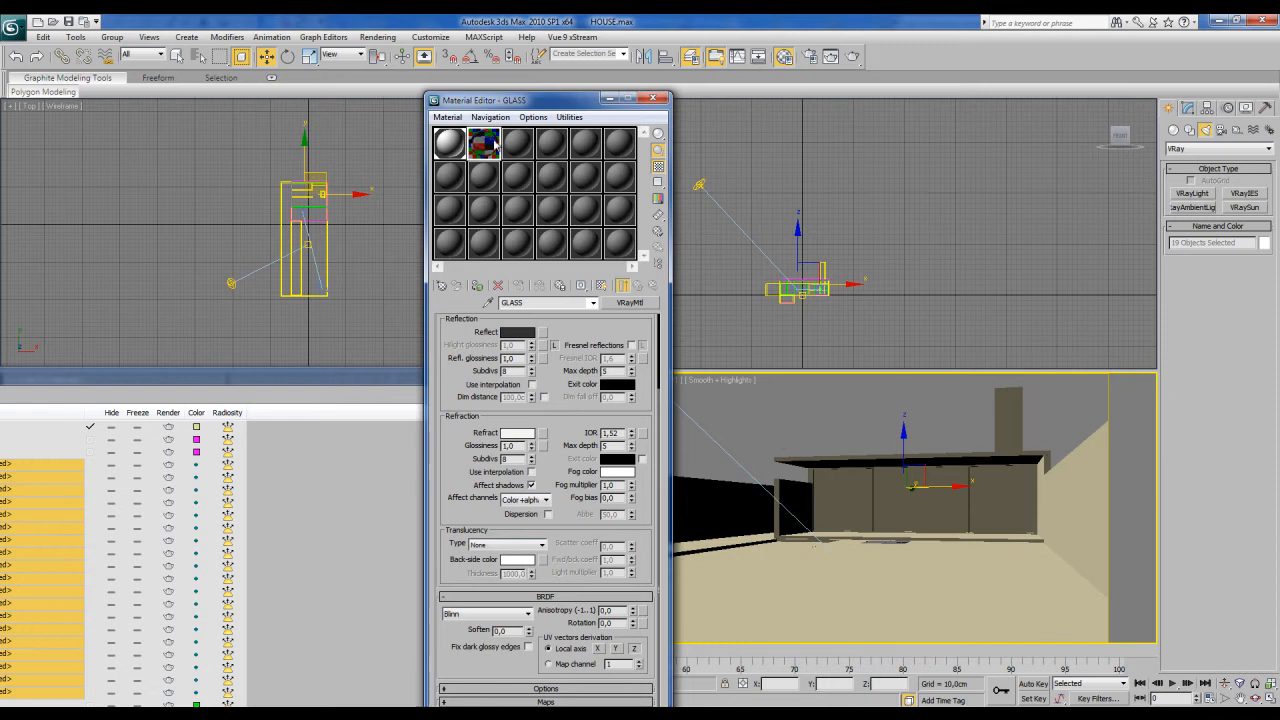
click(476, 287)
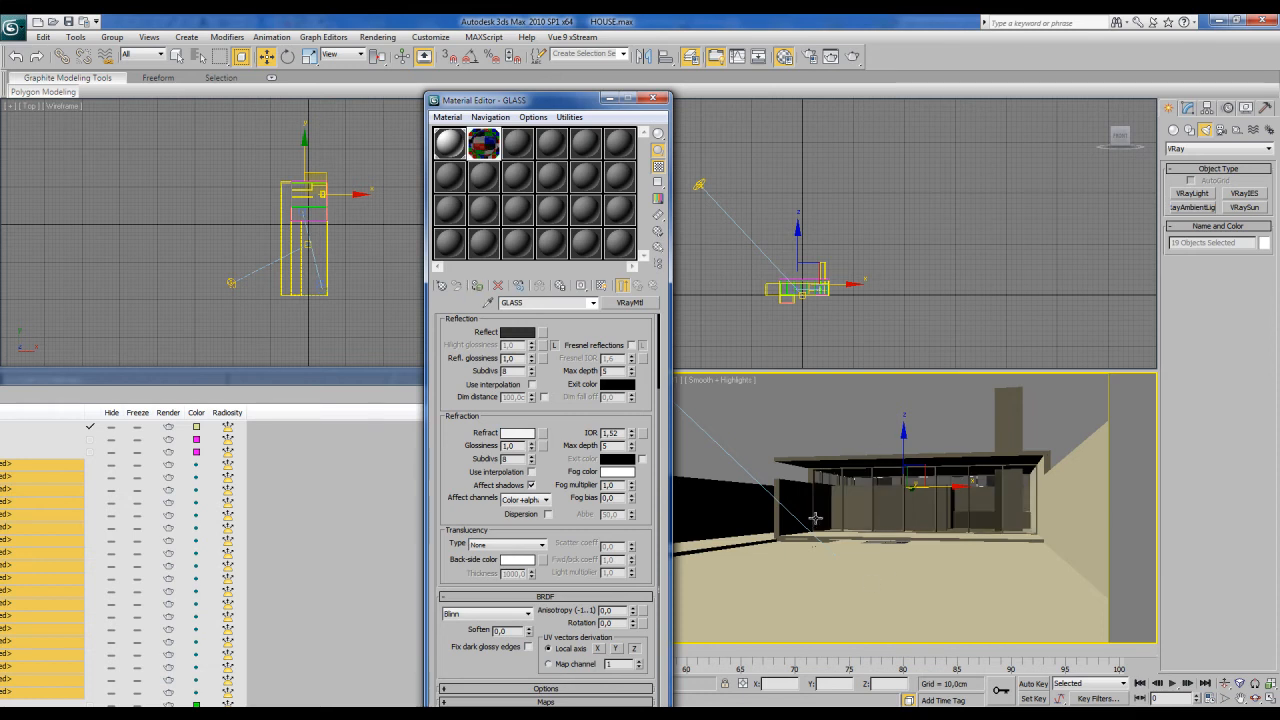
Step: Close the layer manager and the Material Editor, and deselect the curtain panels
click(357, 376)
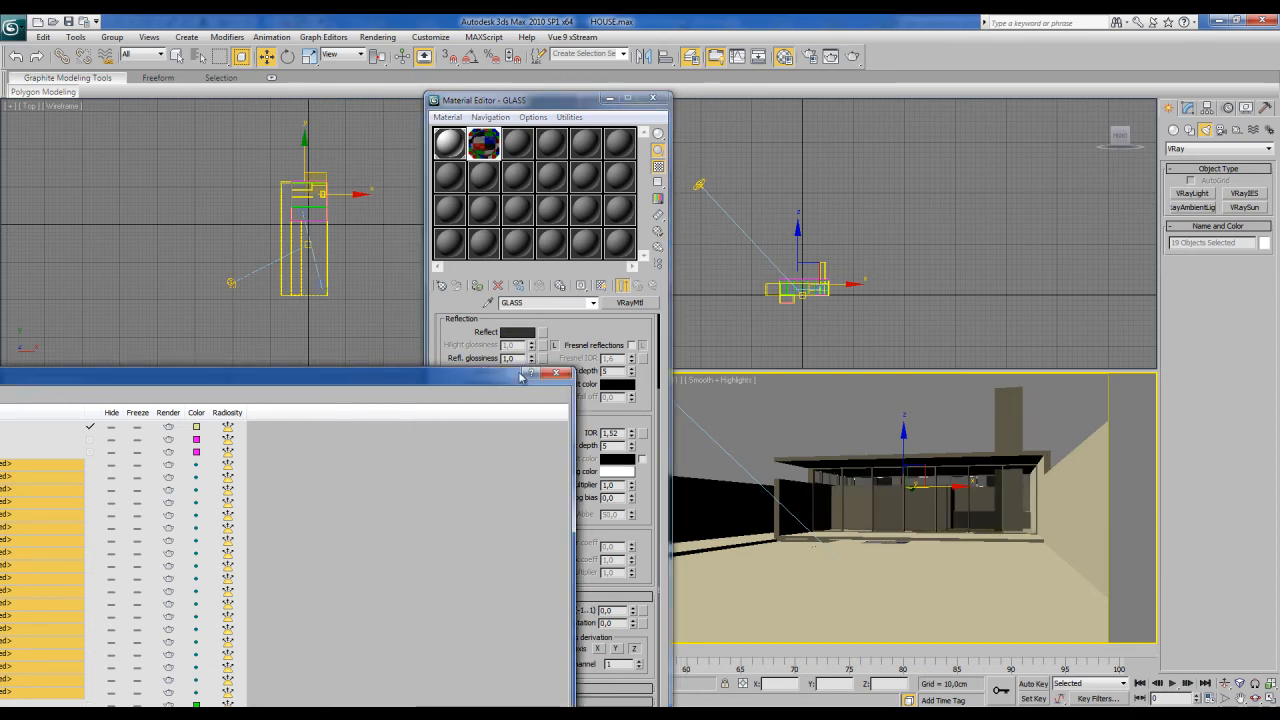
click(557, 375)
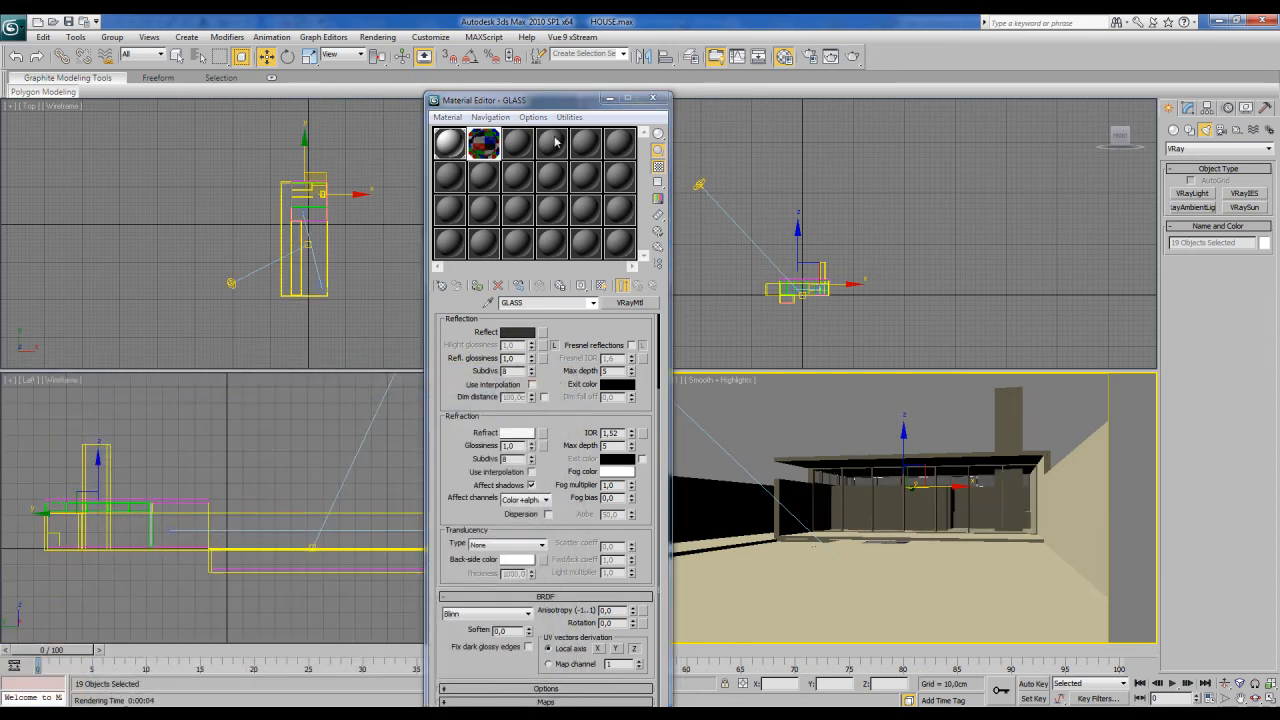
click(652, 98)
click(800, 436)
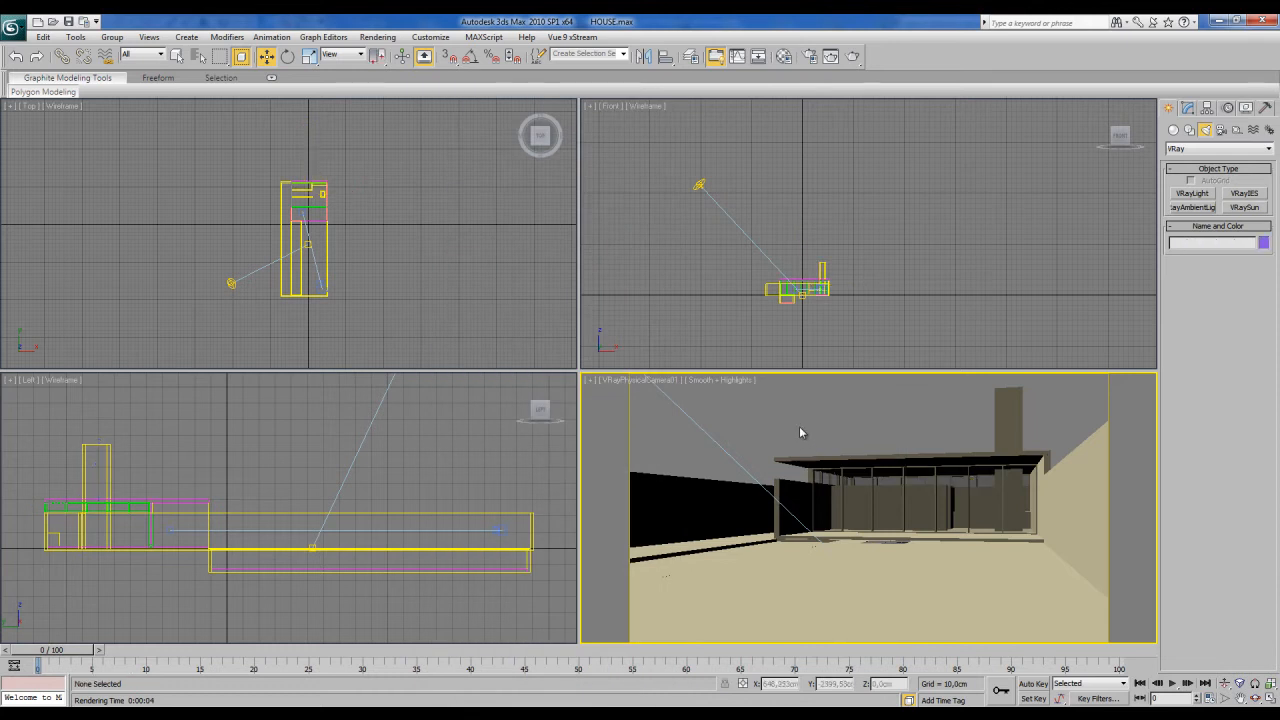
Step: Set the render output width to 1000 and render the physical camera view to check the glass
click(809, 56)
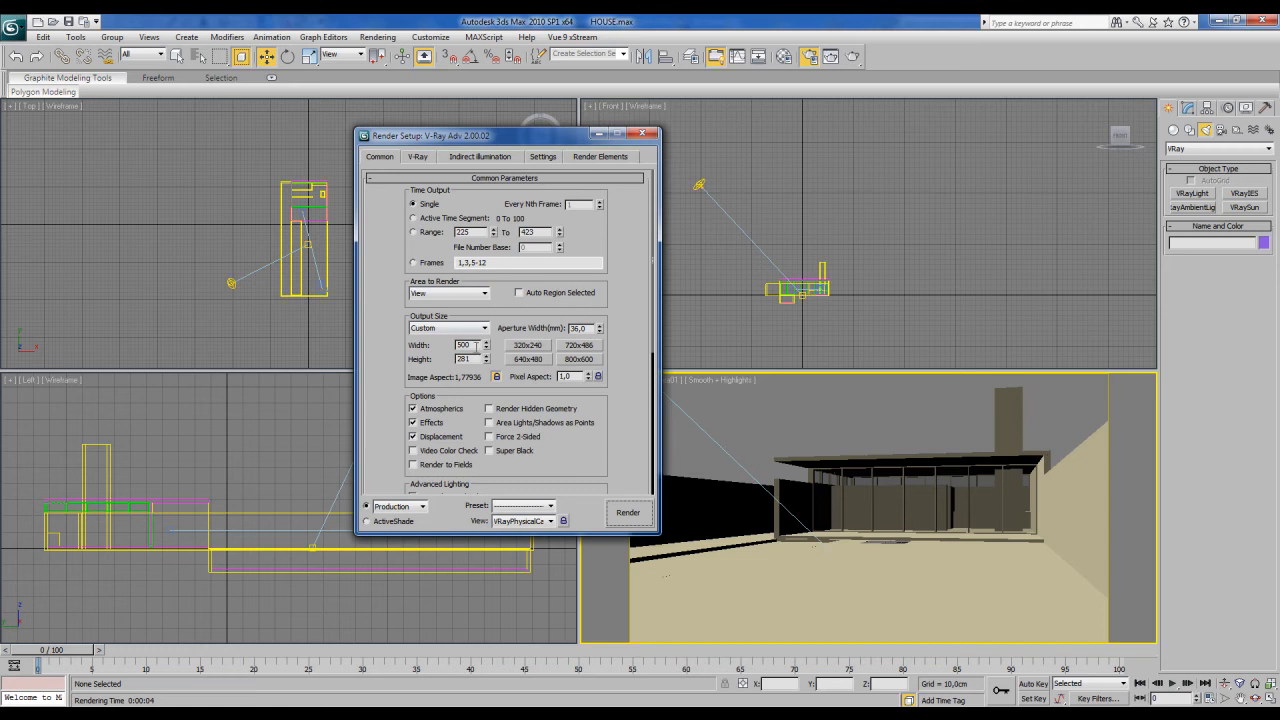
text(1000)
key(Tab)
click(628, 513)
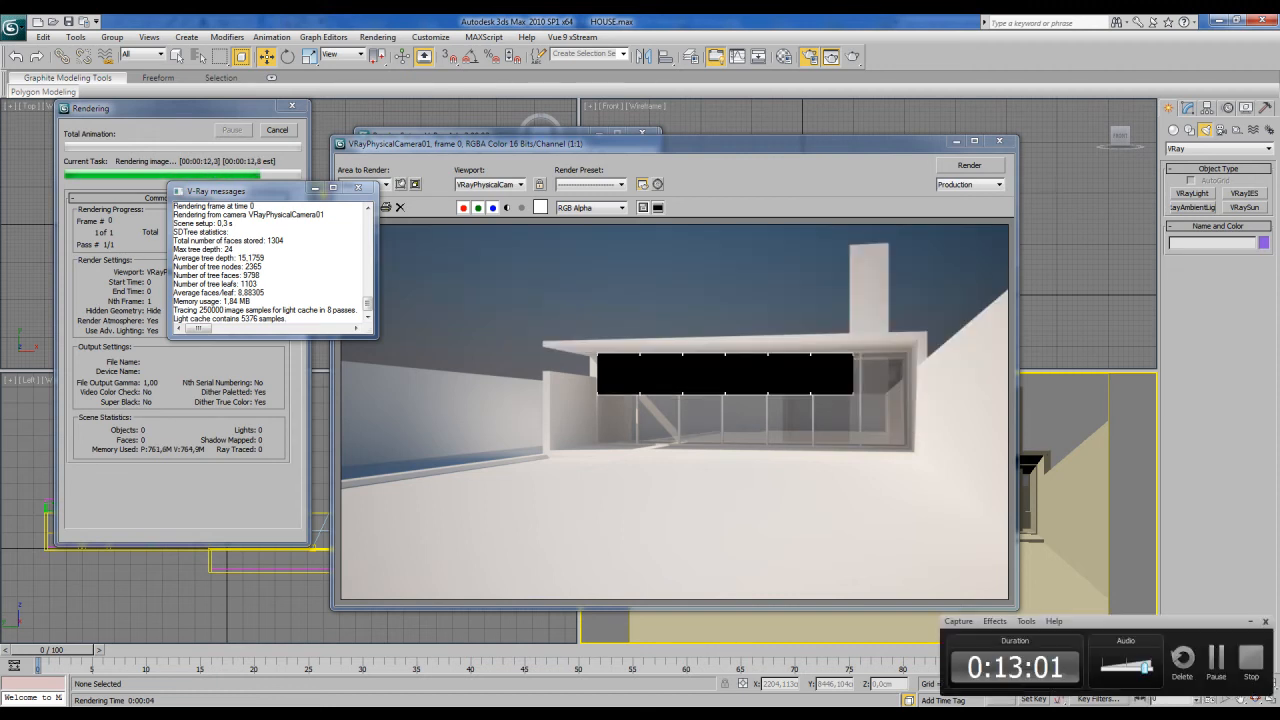
drag(640, 143, 654, 141)
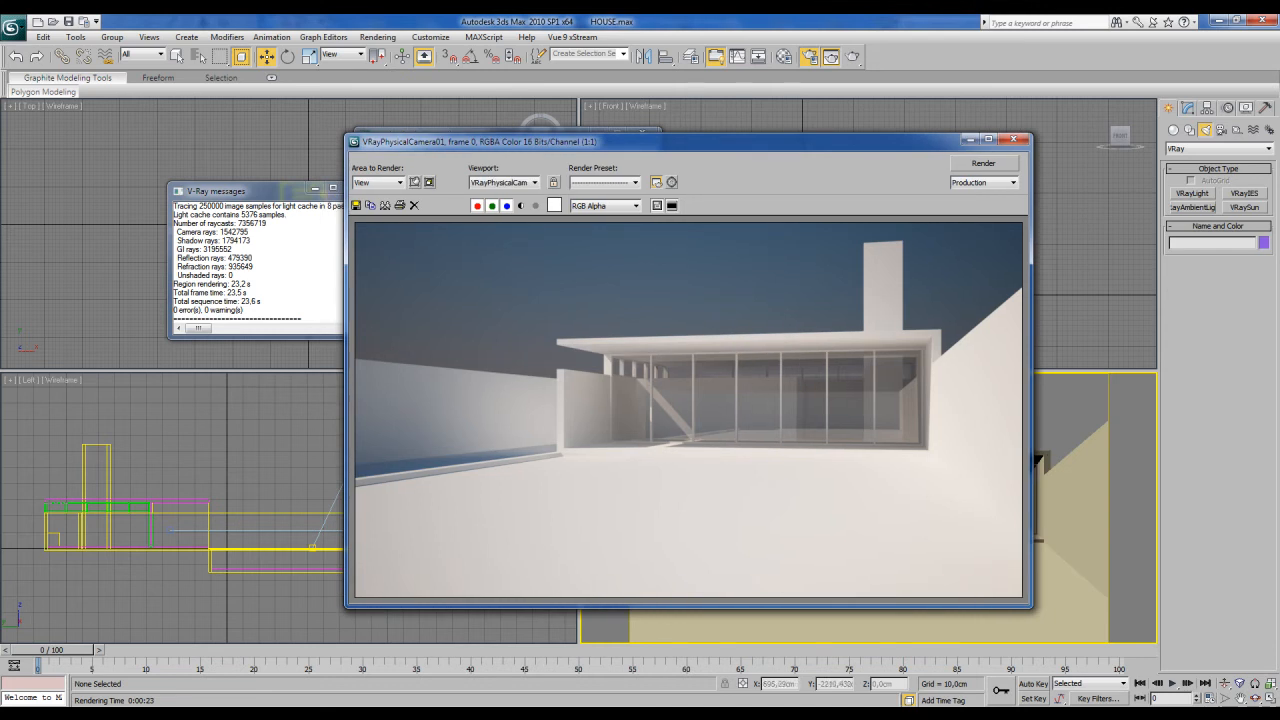
drag(650, 141, 562, 148)
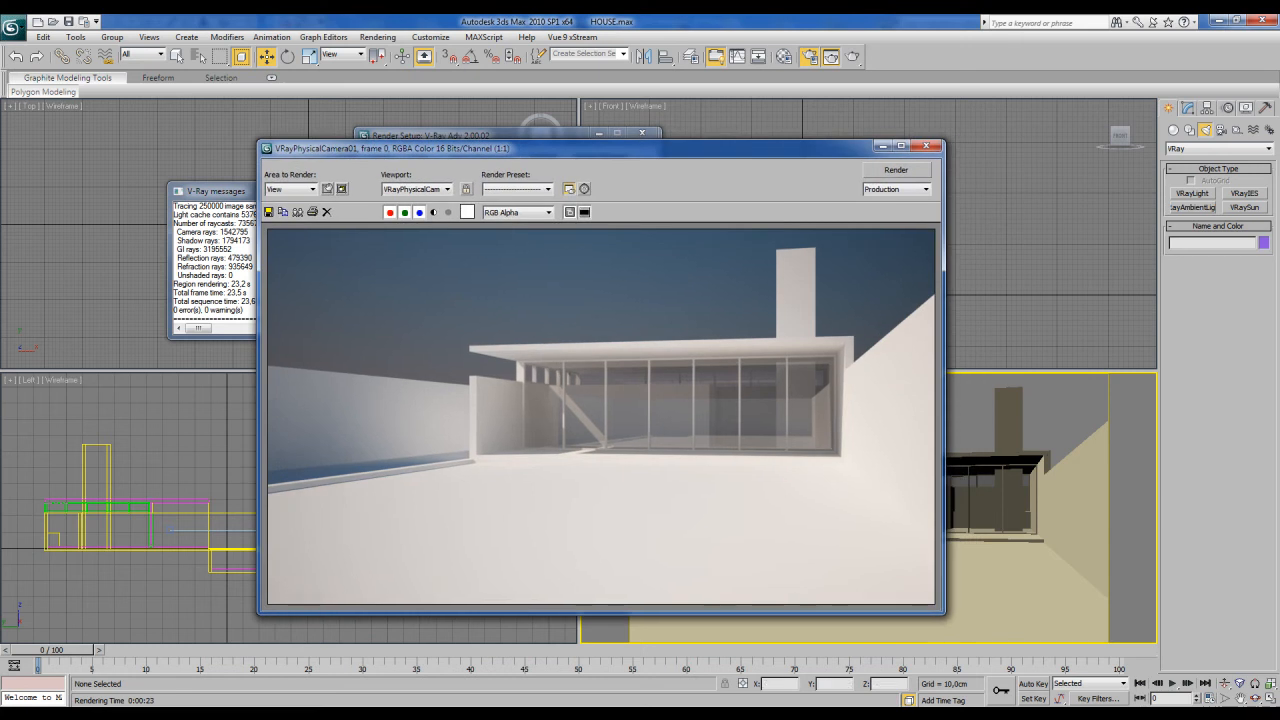
drag(562, 148, 540, 178)
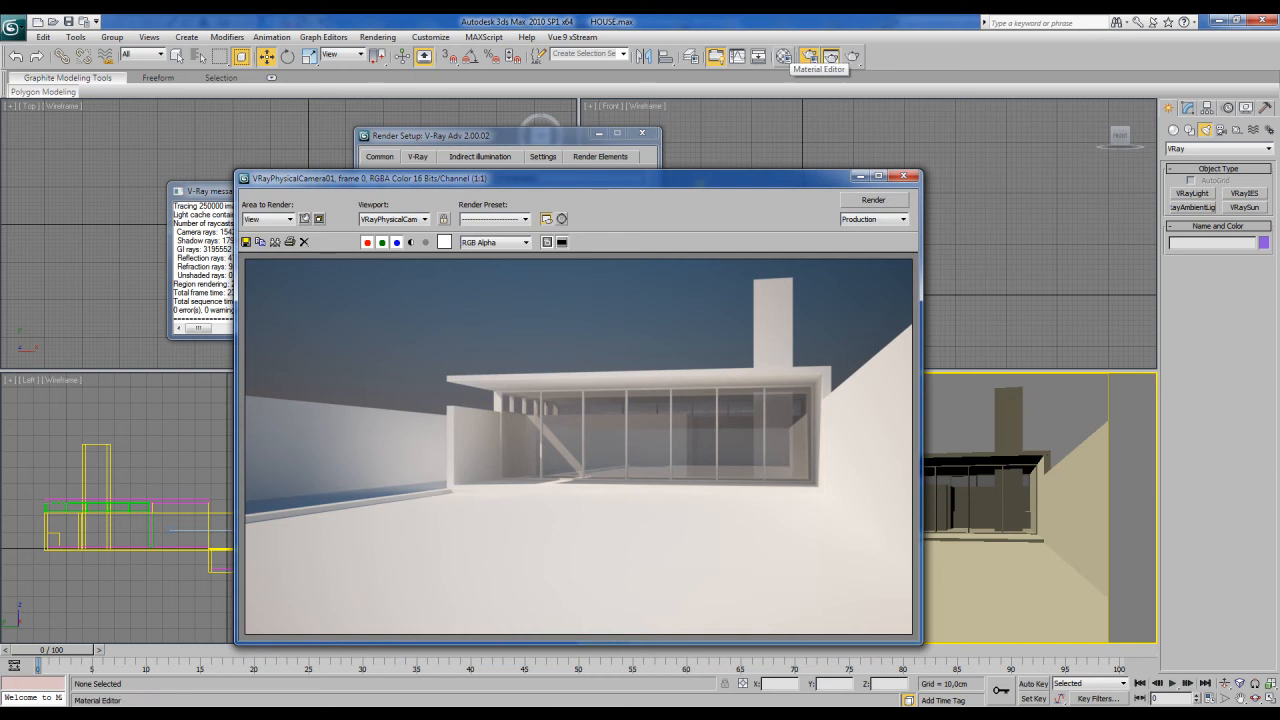
Step: Name the third material slot BLACK METAL in the Material Editor and change its type to VRayMtl
click(784, 56)
click(514, 141)
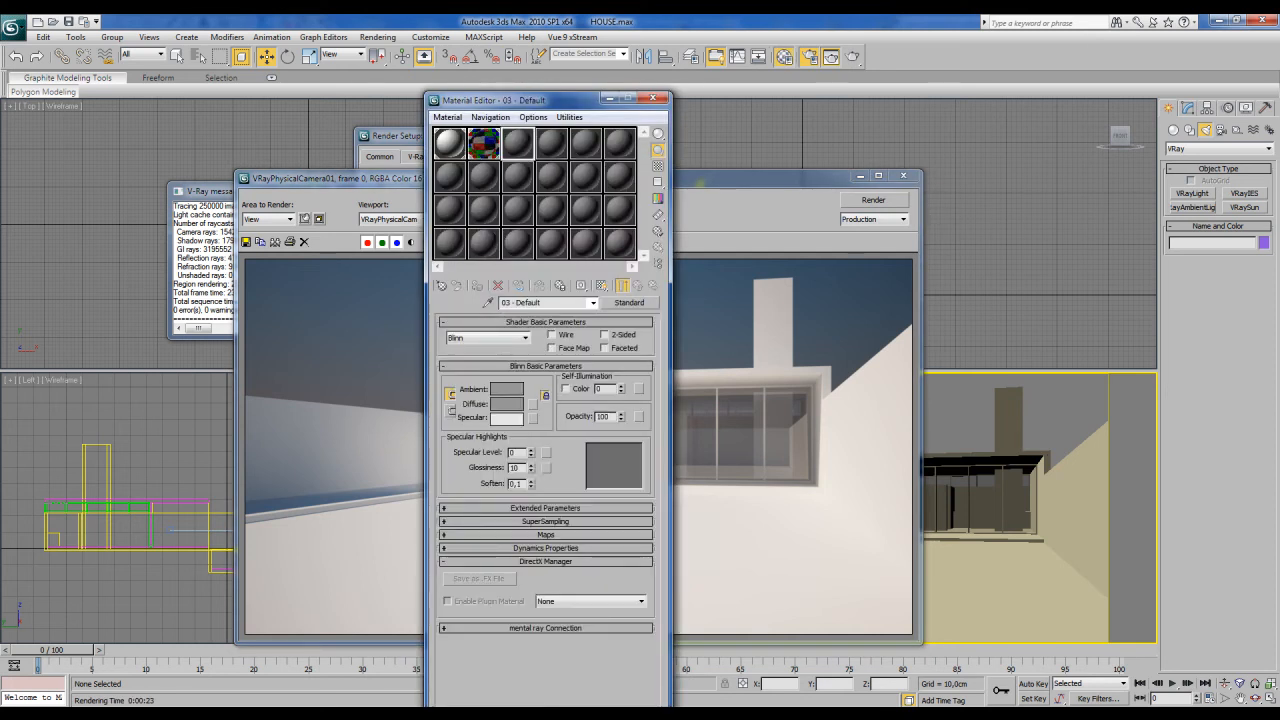
key(ctrl+a)
text(BLA)
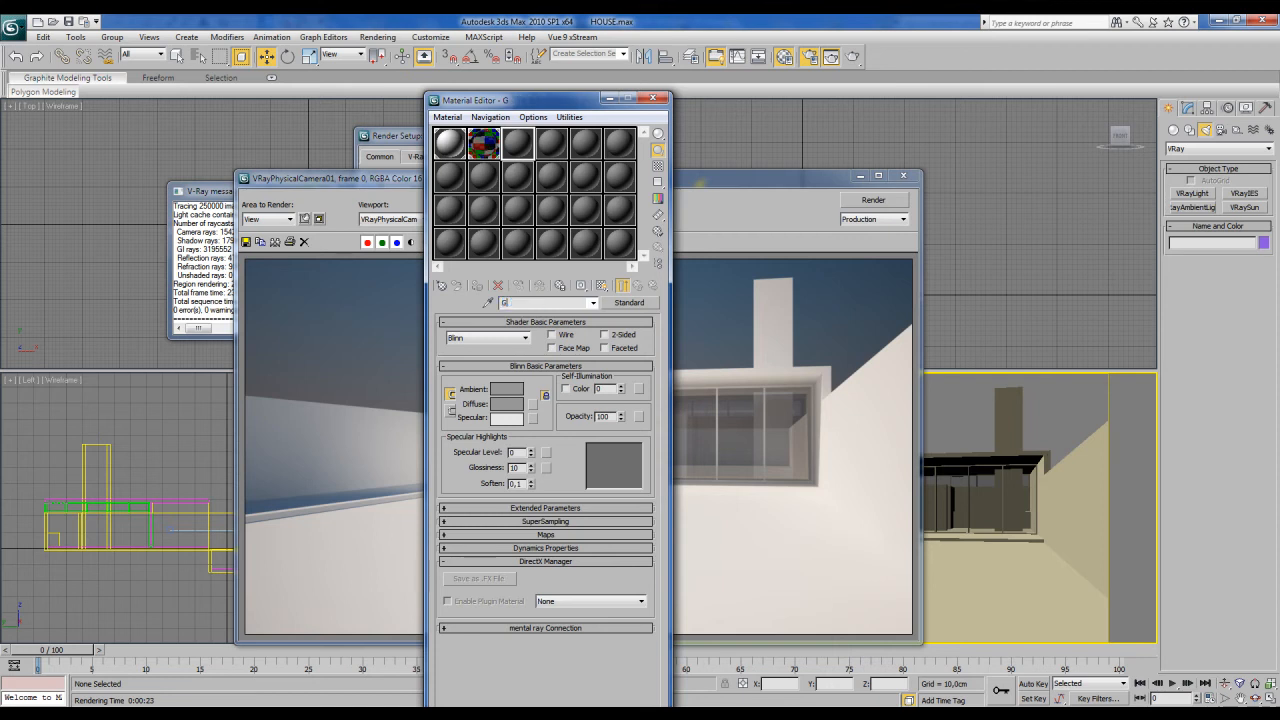
text(CK METAL)
click(629, 303)
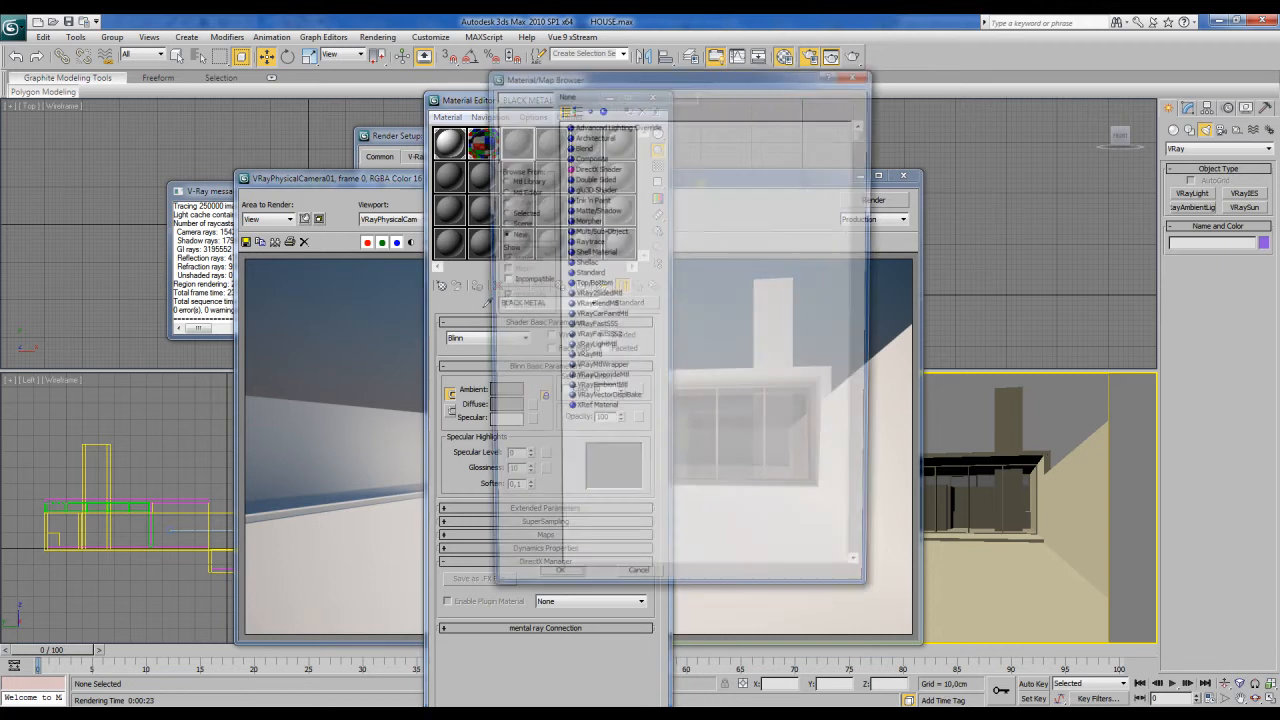
double_click(585, 358)
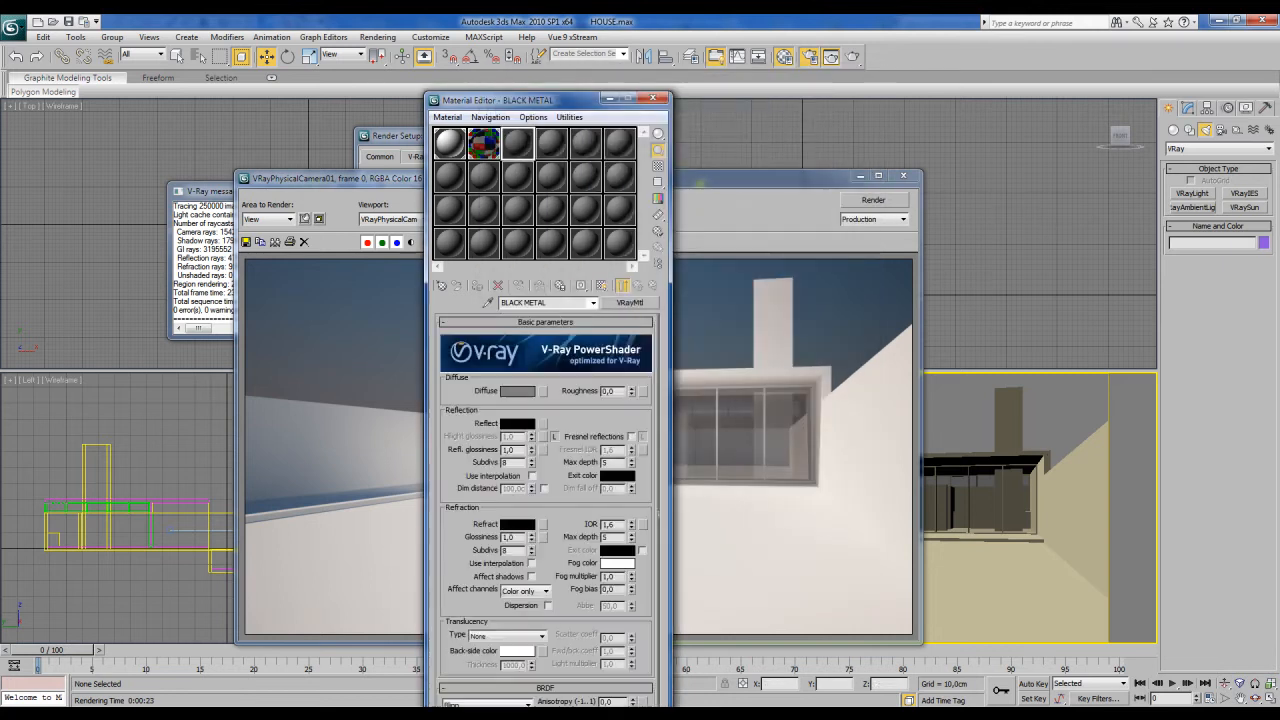
Step: Set the BLACK METAL diffuse colour to black and its reflection colour to a very dark grey
click(517, 391)
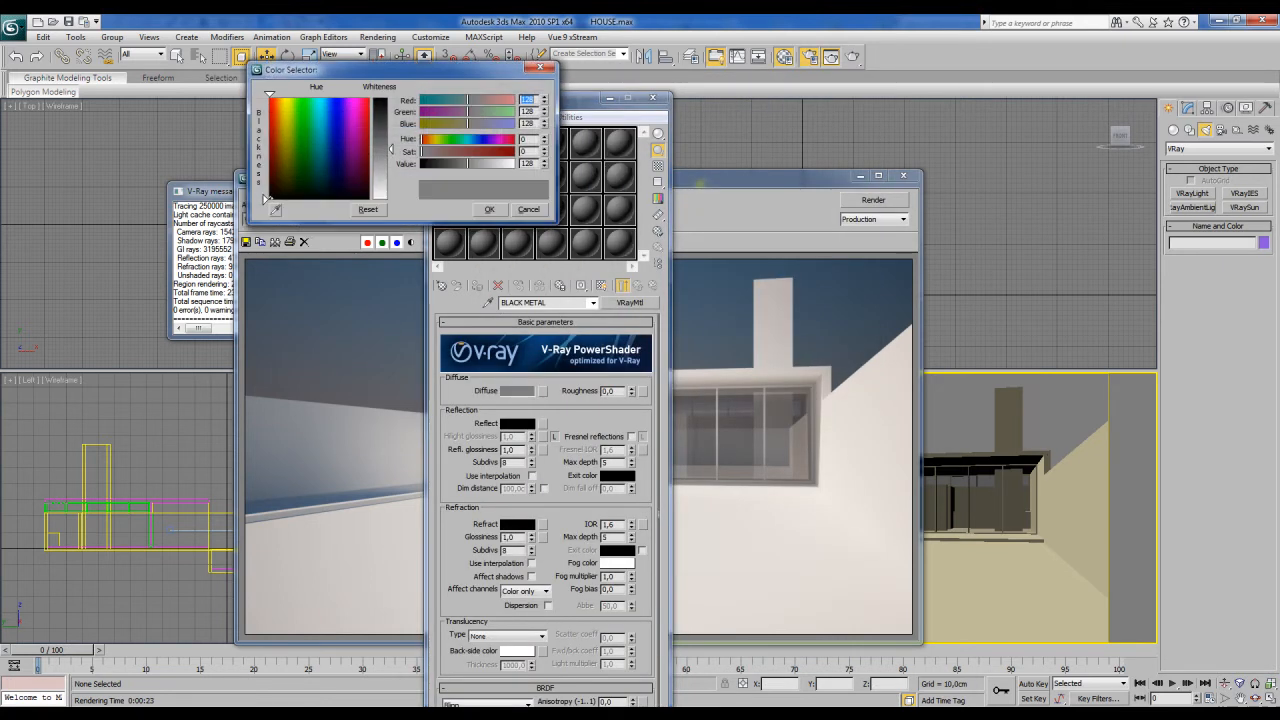
drag(468, 164, 420, 164)
click(490, 210)
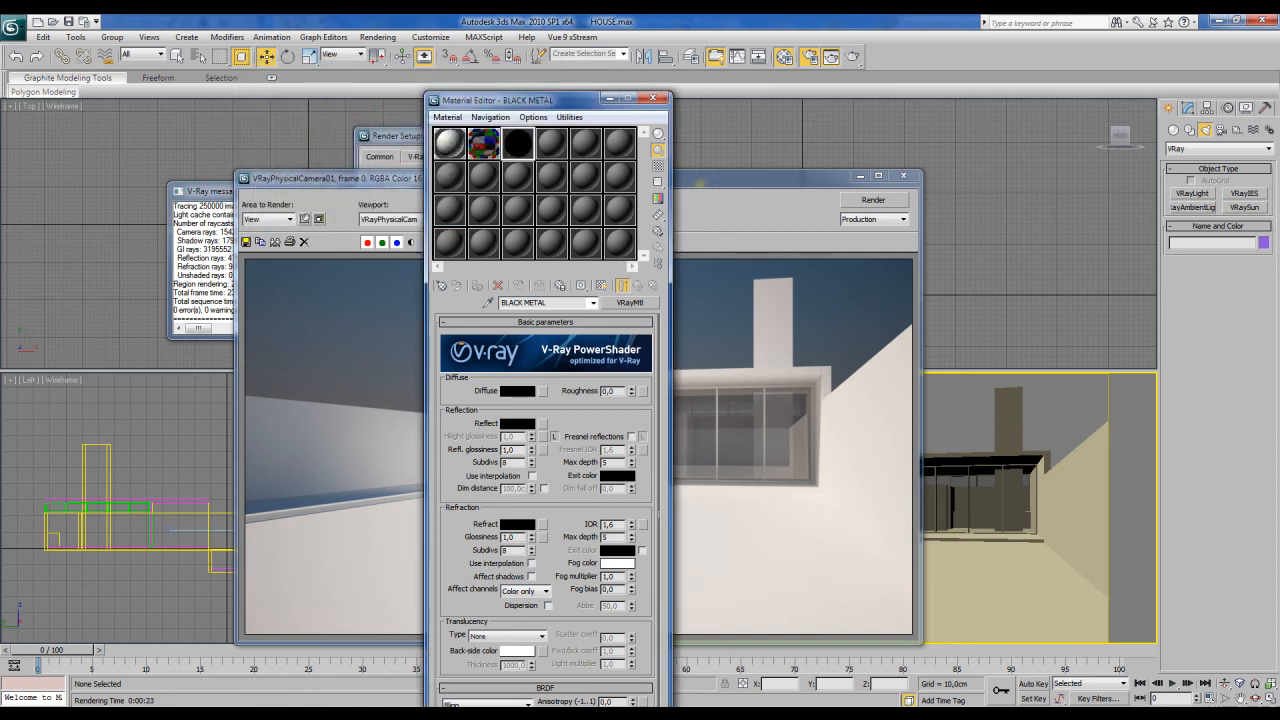
click(517, 423)
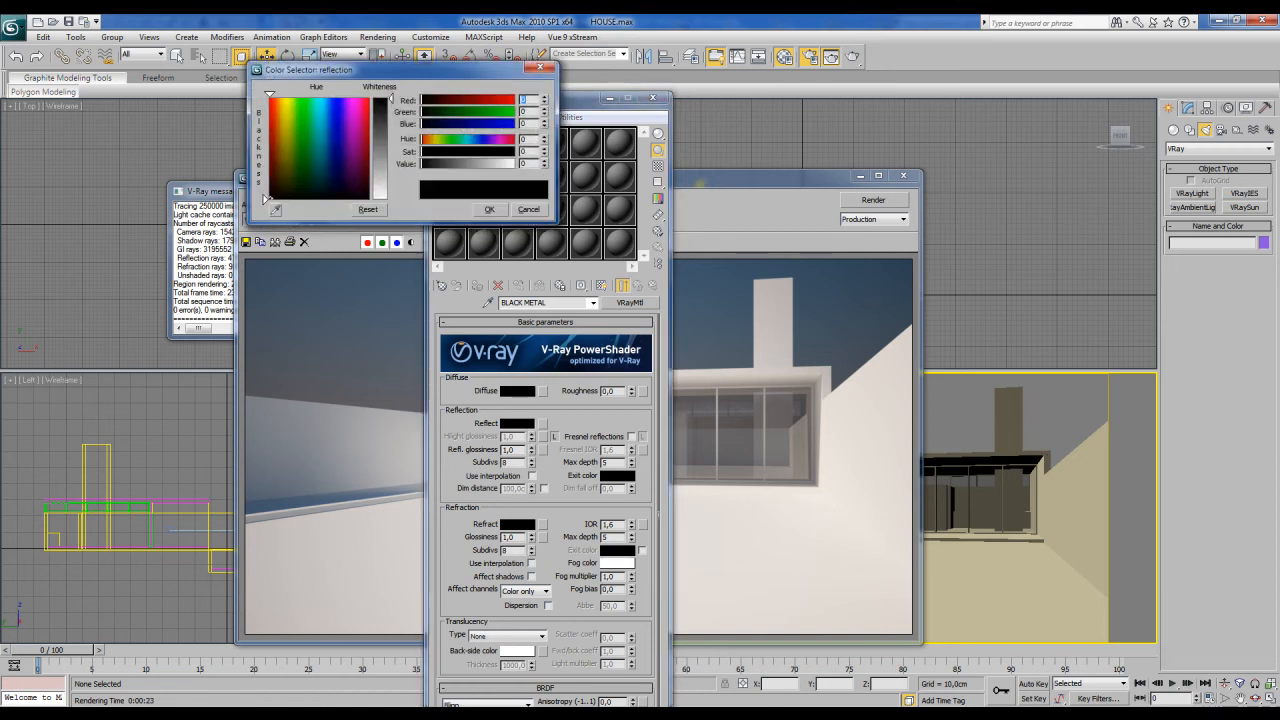
key(Return)
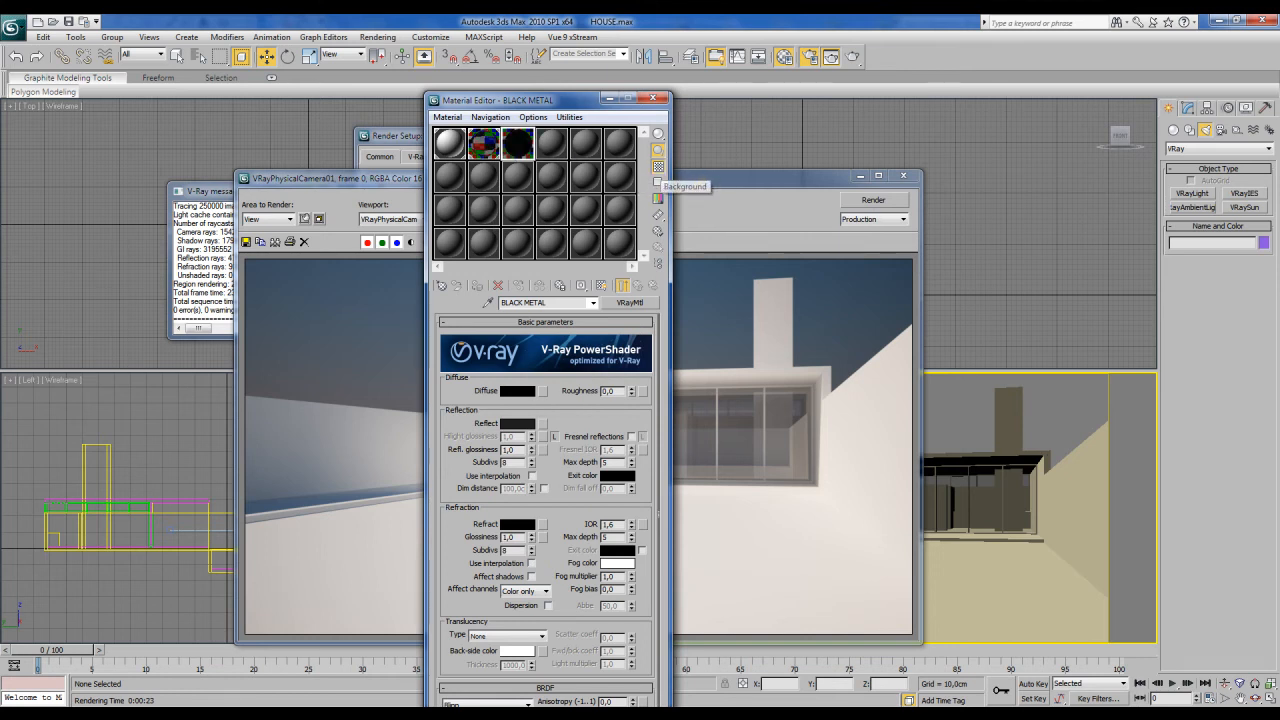
Step: Preview BLACK METAL in an enlarged sample window, set its reflection glossiness to 0,7 and close the preview
double_click(517, 144)
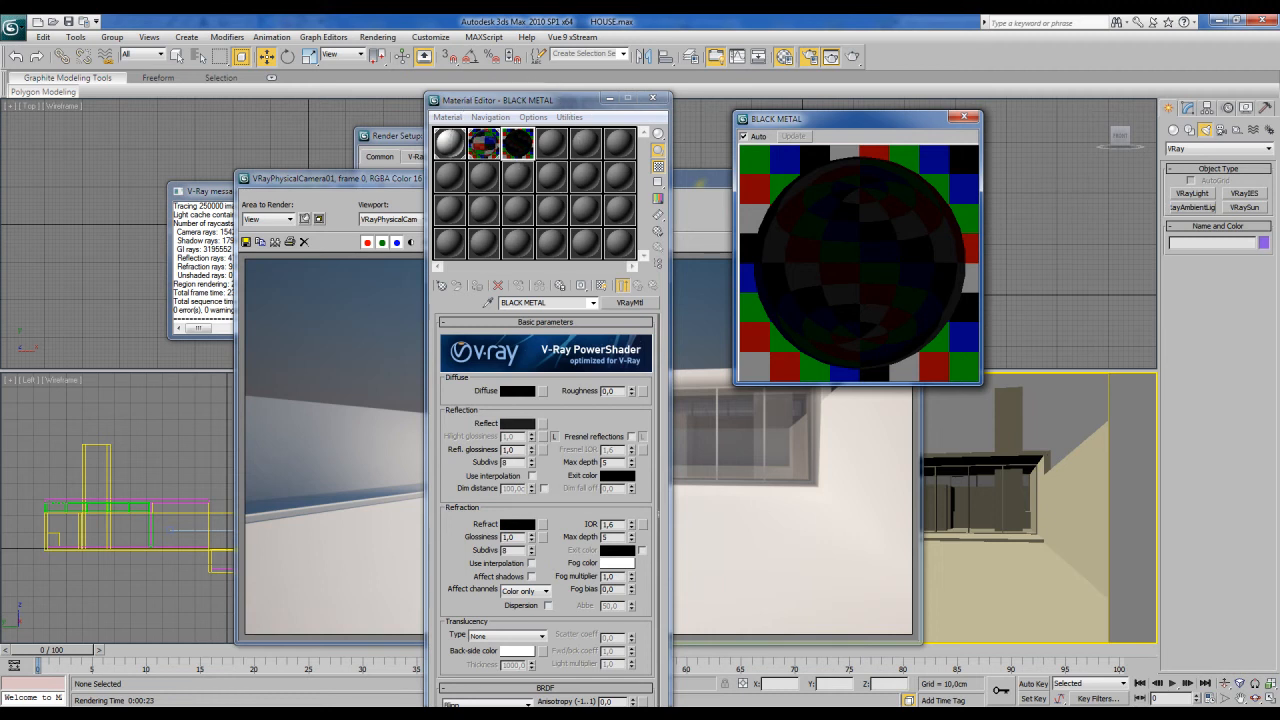
double_click(510, 450)
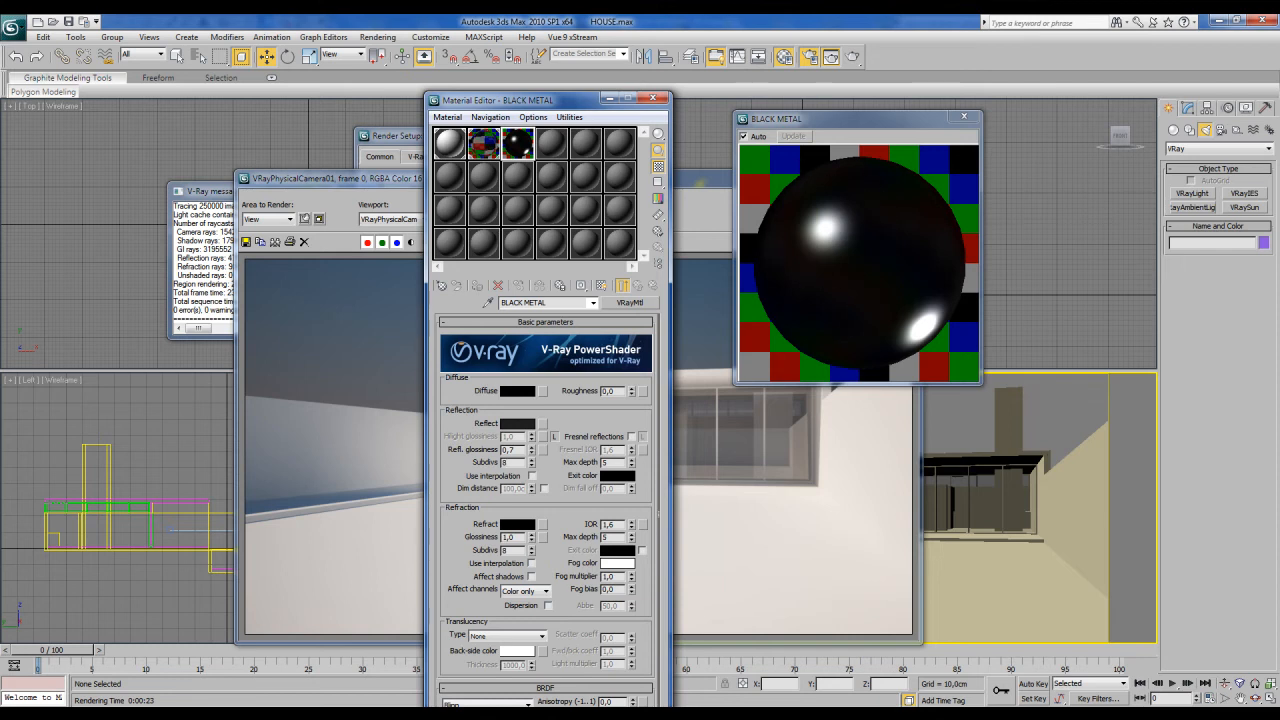
click(963, 117)
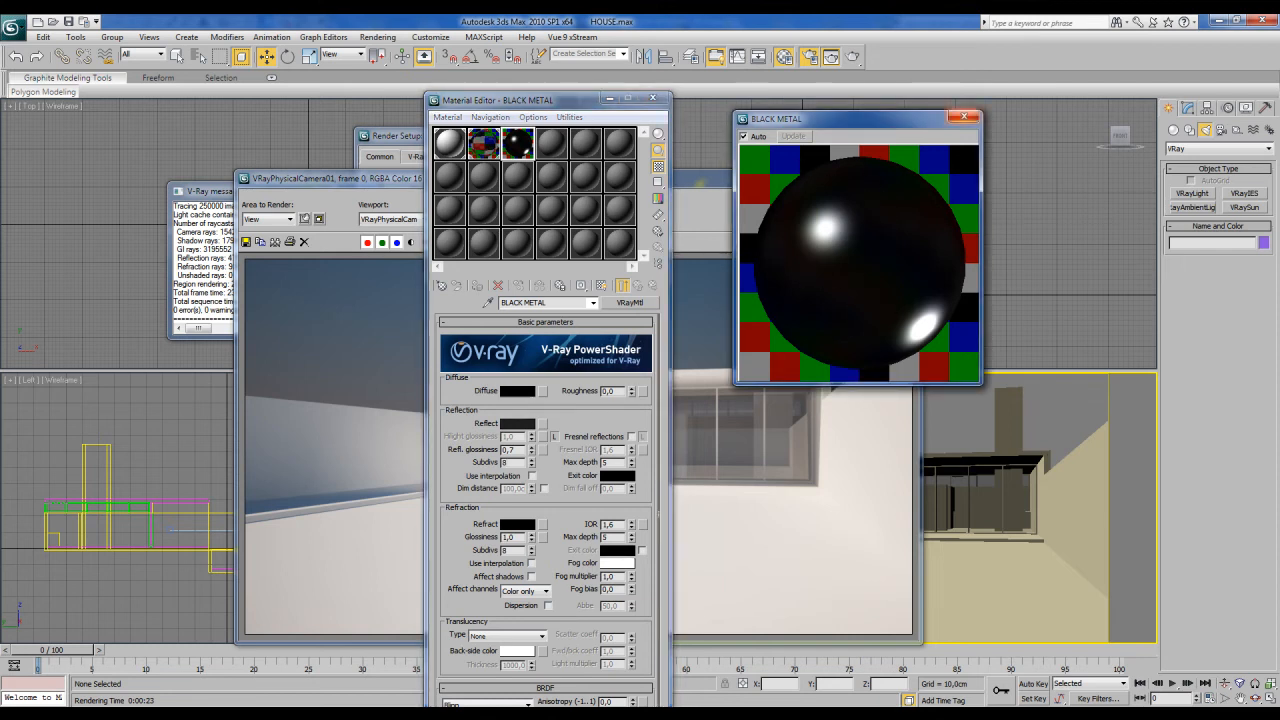
click(964, 117)
Step: Close the rendered image, move the Material Editor aside and expand the A-GLAZ-CWMG layer in the layer manager
click(885, 183)
click(904, 177)
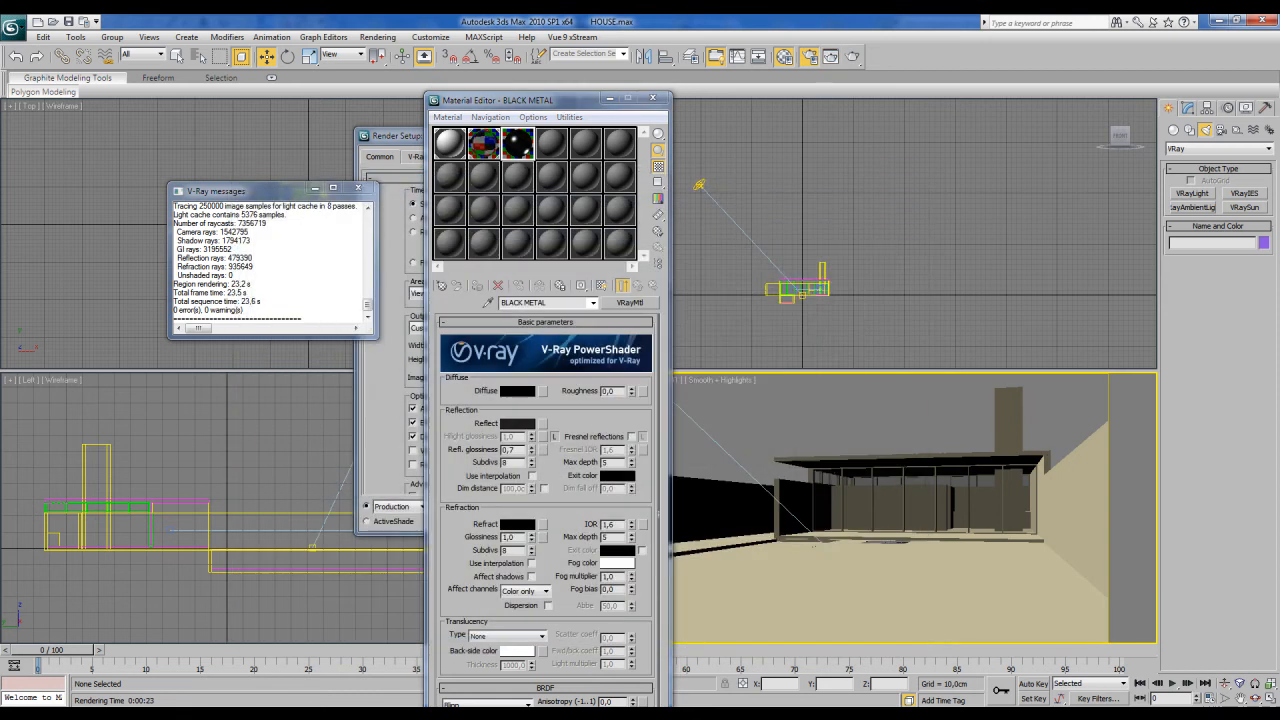
drag(540, 99, 304, 111)
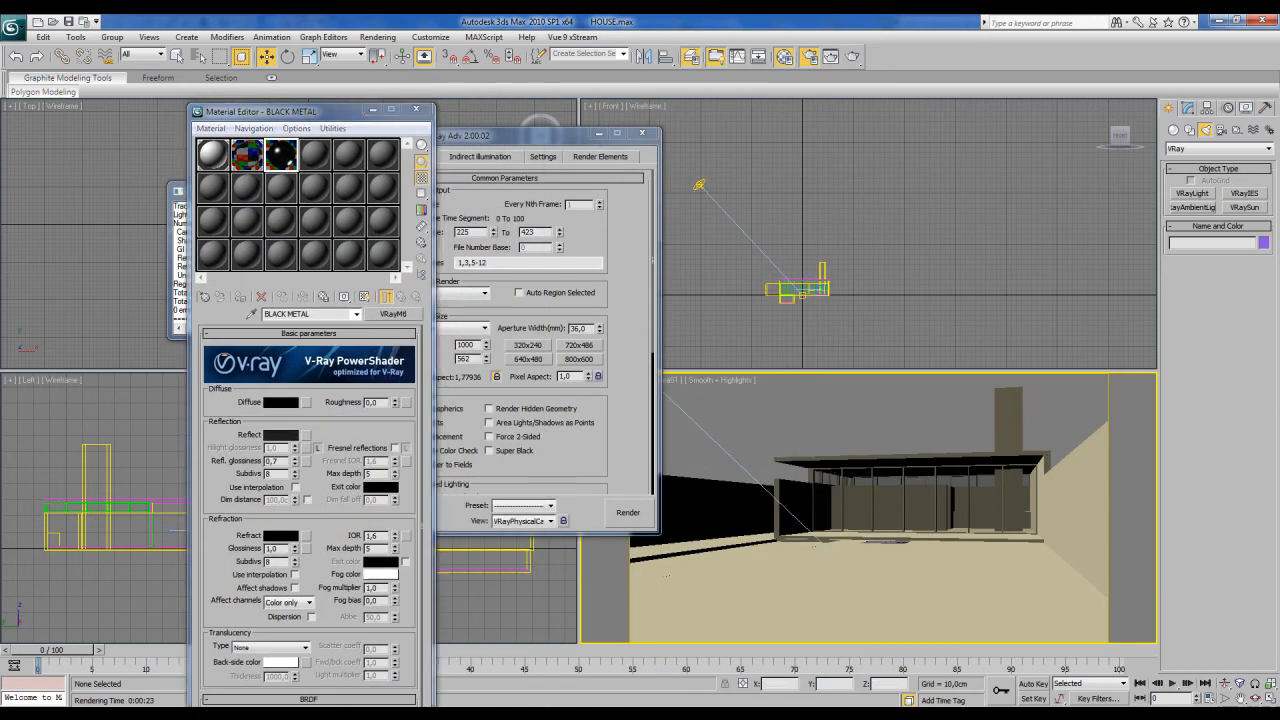
click(691, 56)
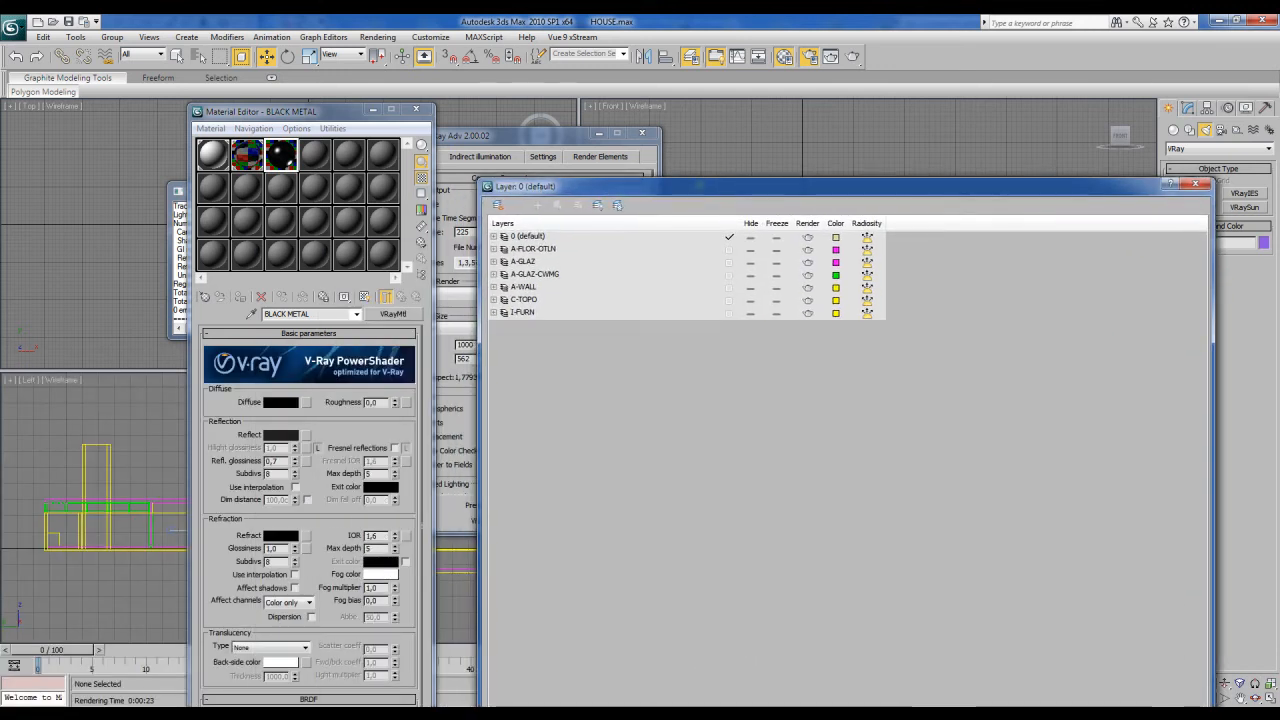
double_click(525, 274)
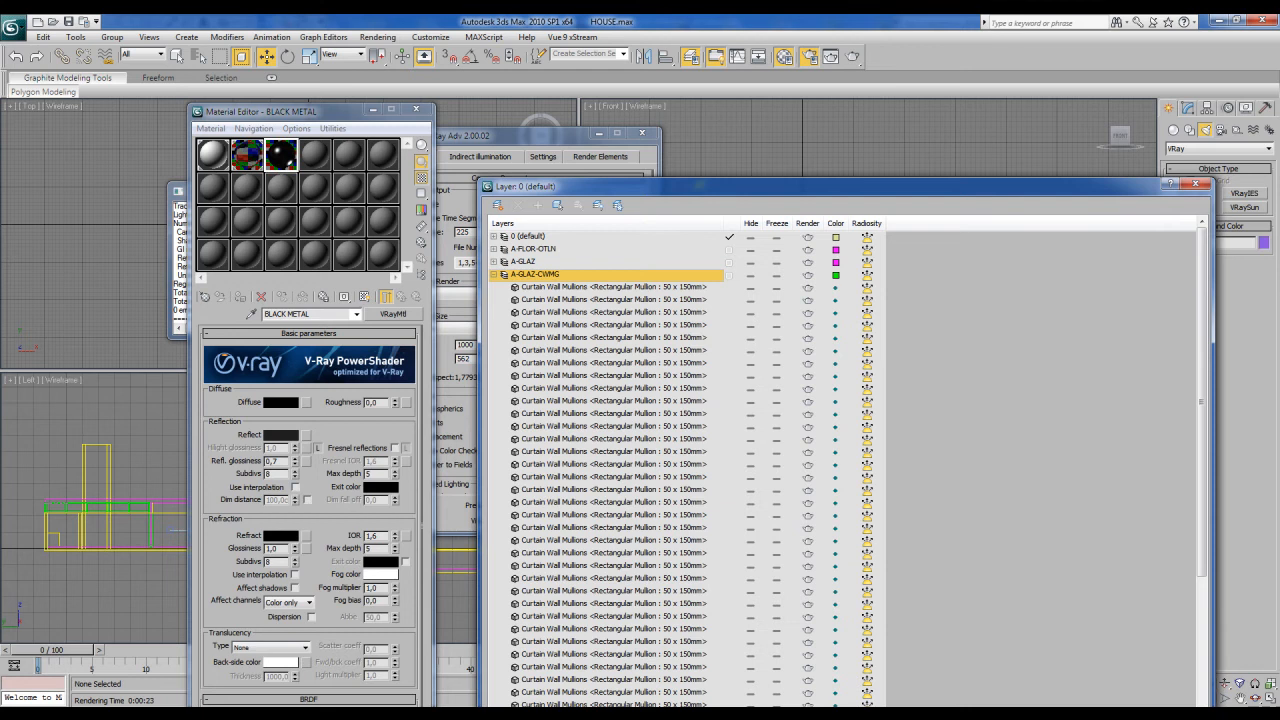
Step: Highlight all the curtain wall mullions on the A-GLAZ-CWMG layer and select them in the scene
click(613, 287)
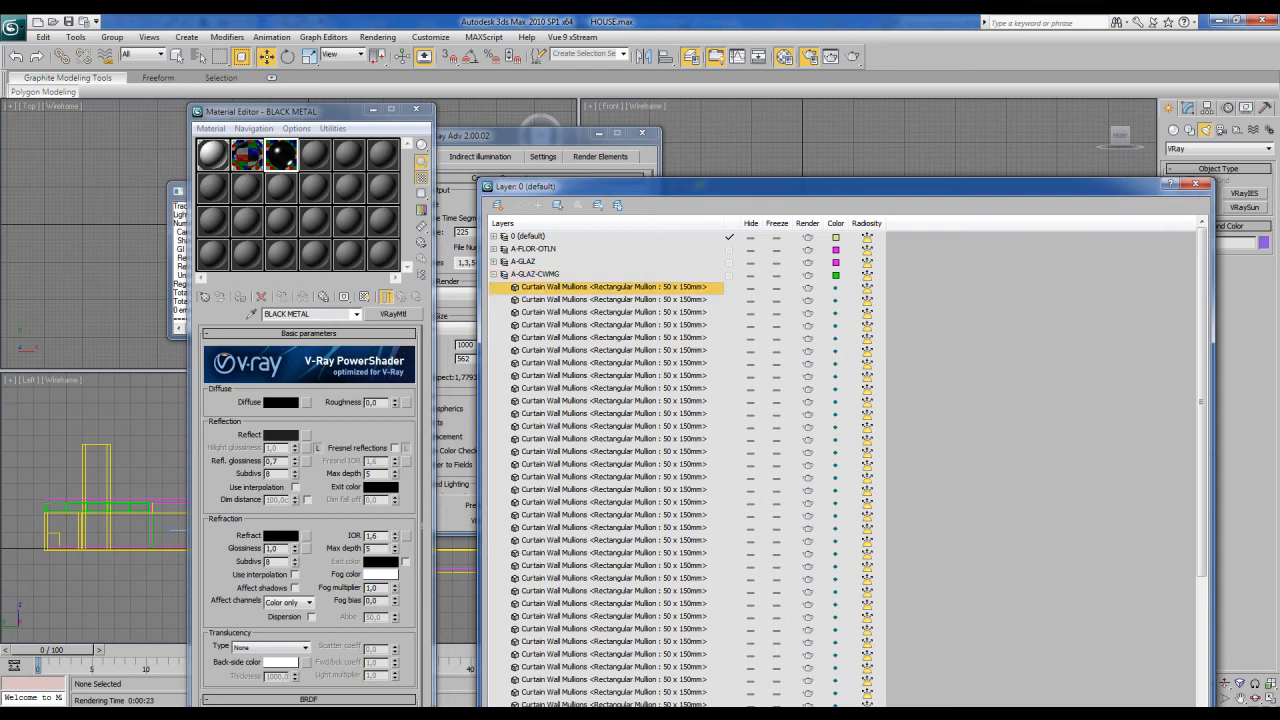
scroll(700, 450, down, 7)
drag(700, 186, 670, 50)
shift+click(584, 594)
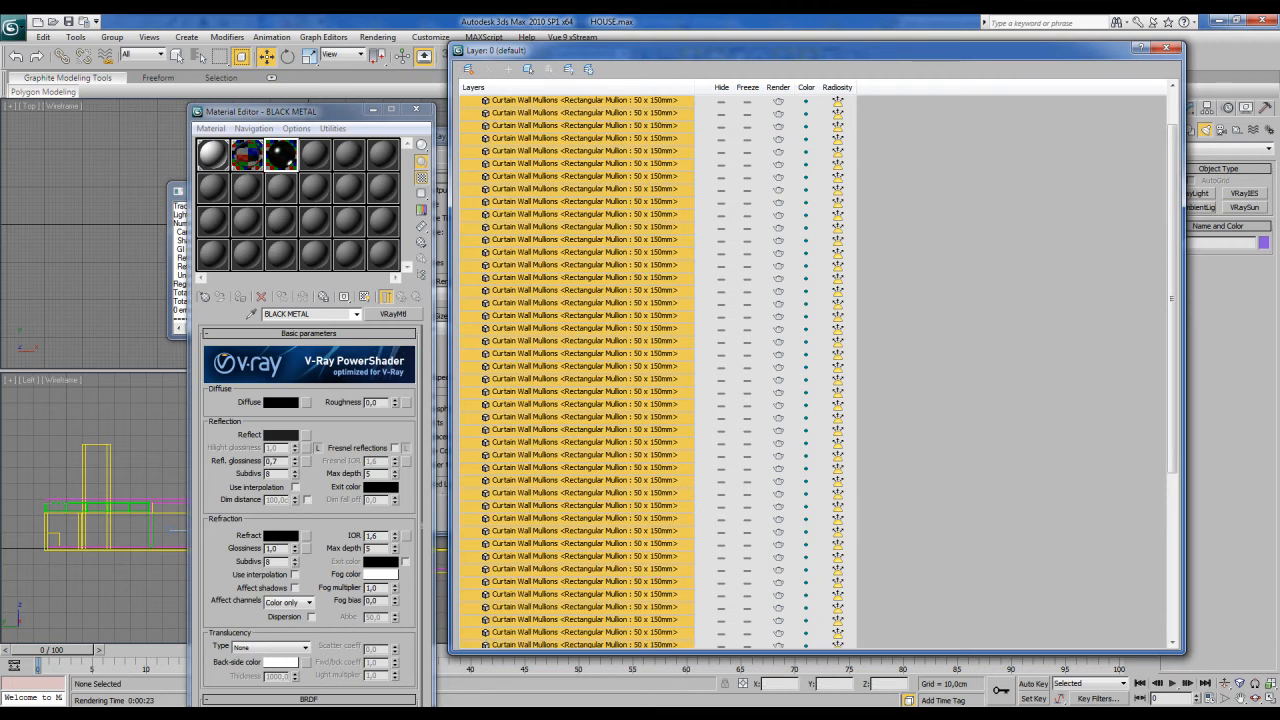
click(528, 69)
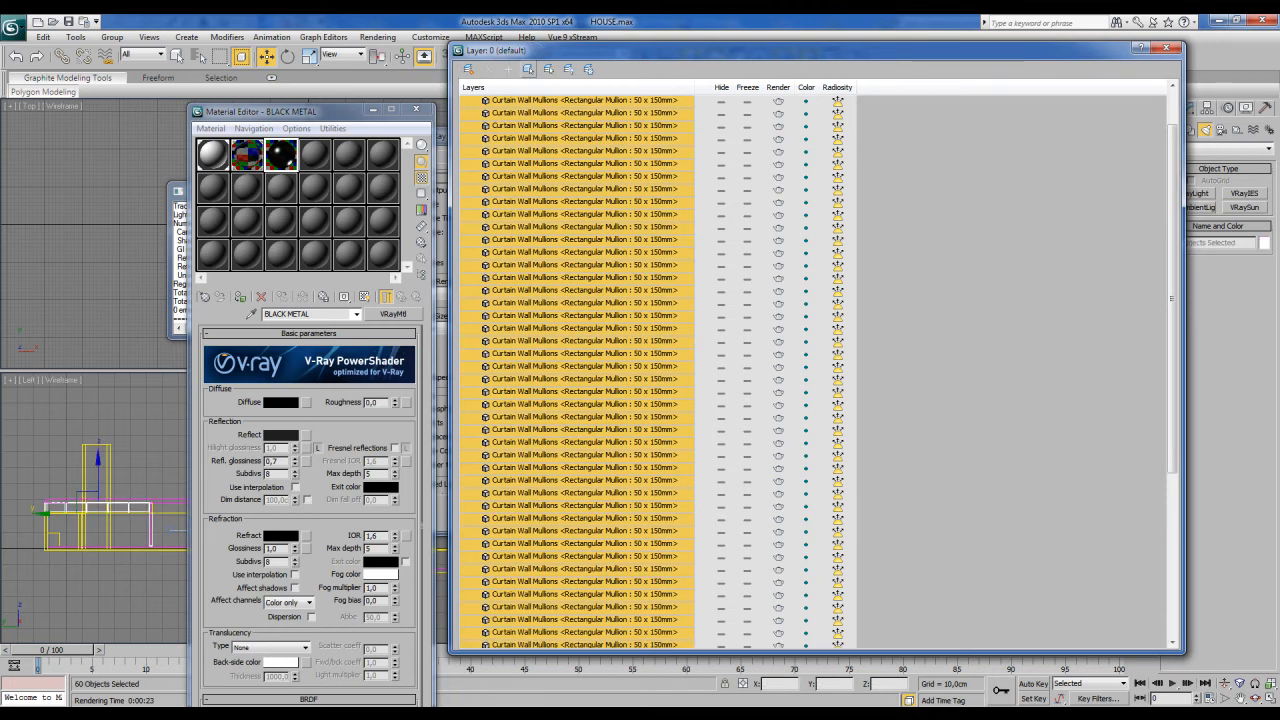
Step: Move the layer manager aside and assign the BLACK METAL material to the selected curtain wall mullions
drag(600, 50, 528, 633)
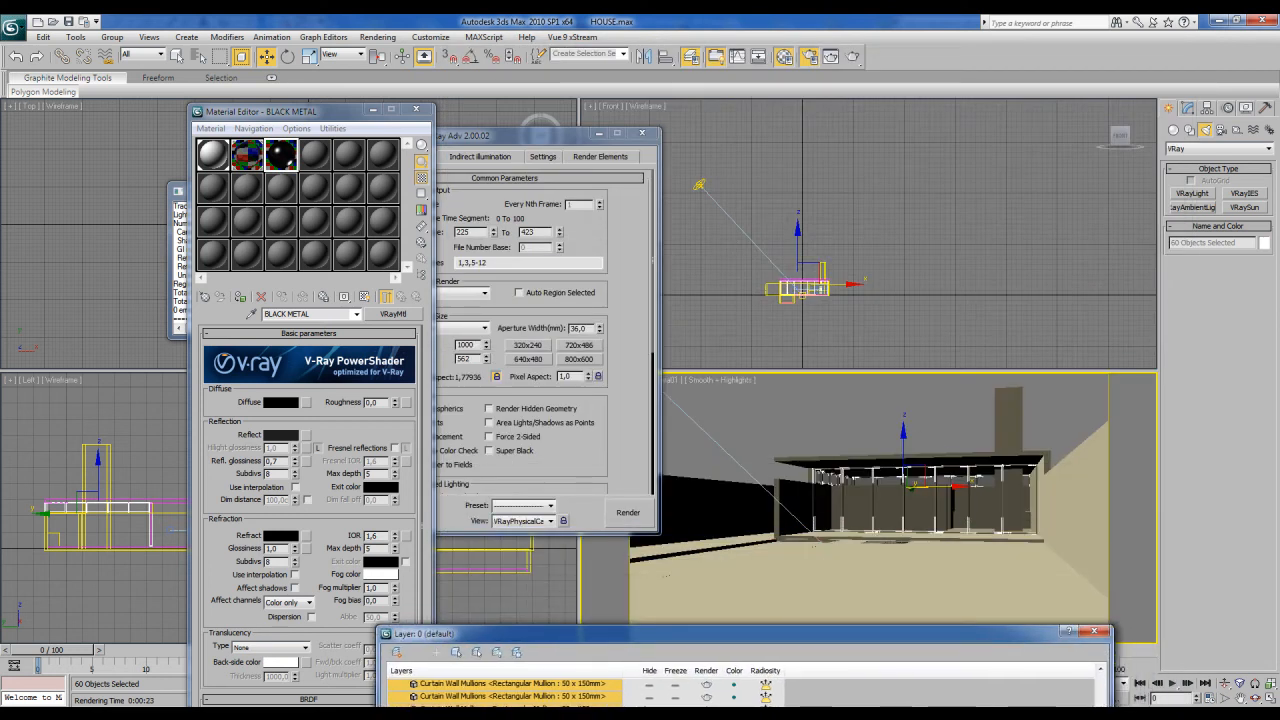
click(285, 155)
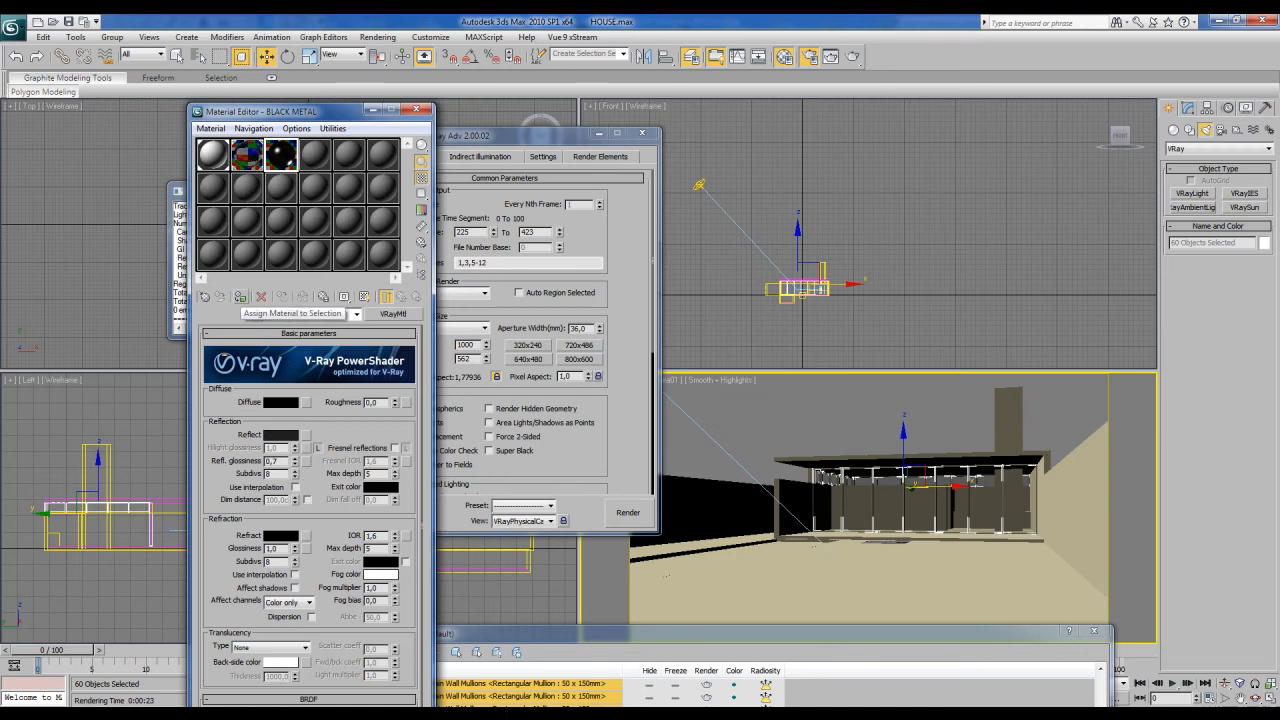
click(241, 297)
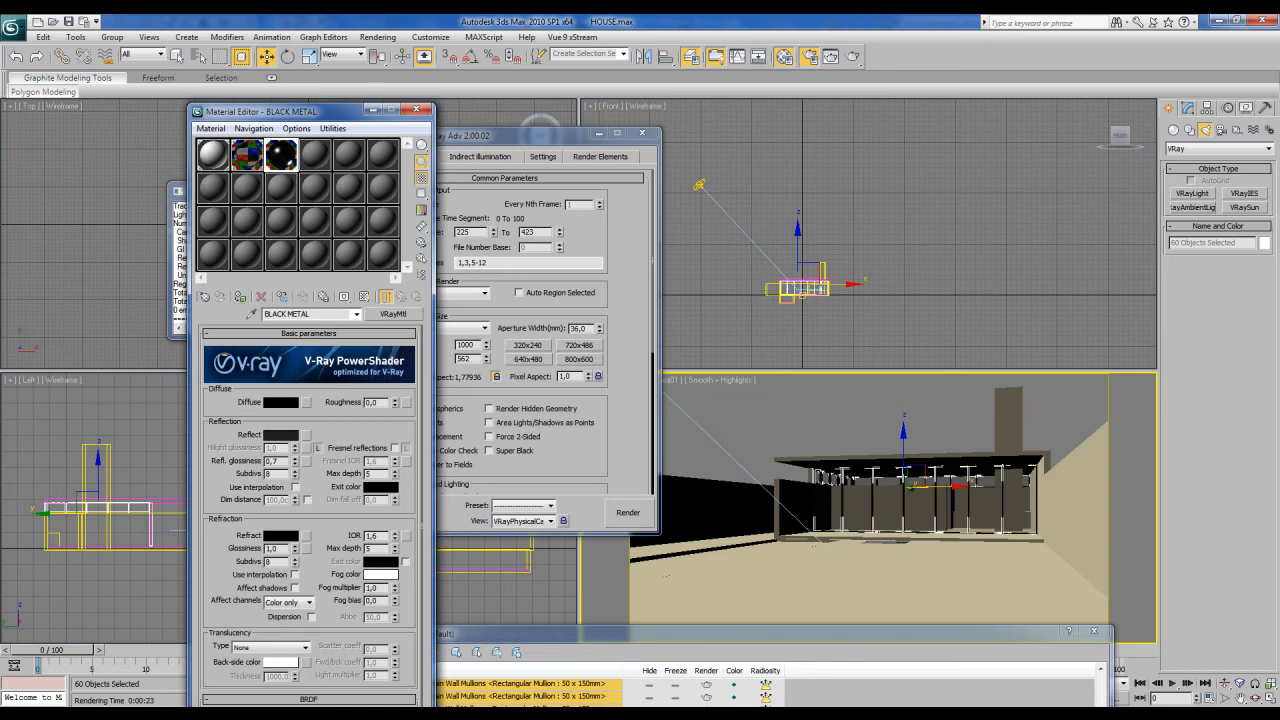
Step: Clear the setup dialogs and the mullion selection, and render the physical camera view to check the black metal
click(628, 512)
click(417, 109)
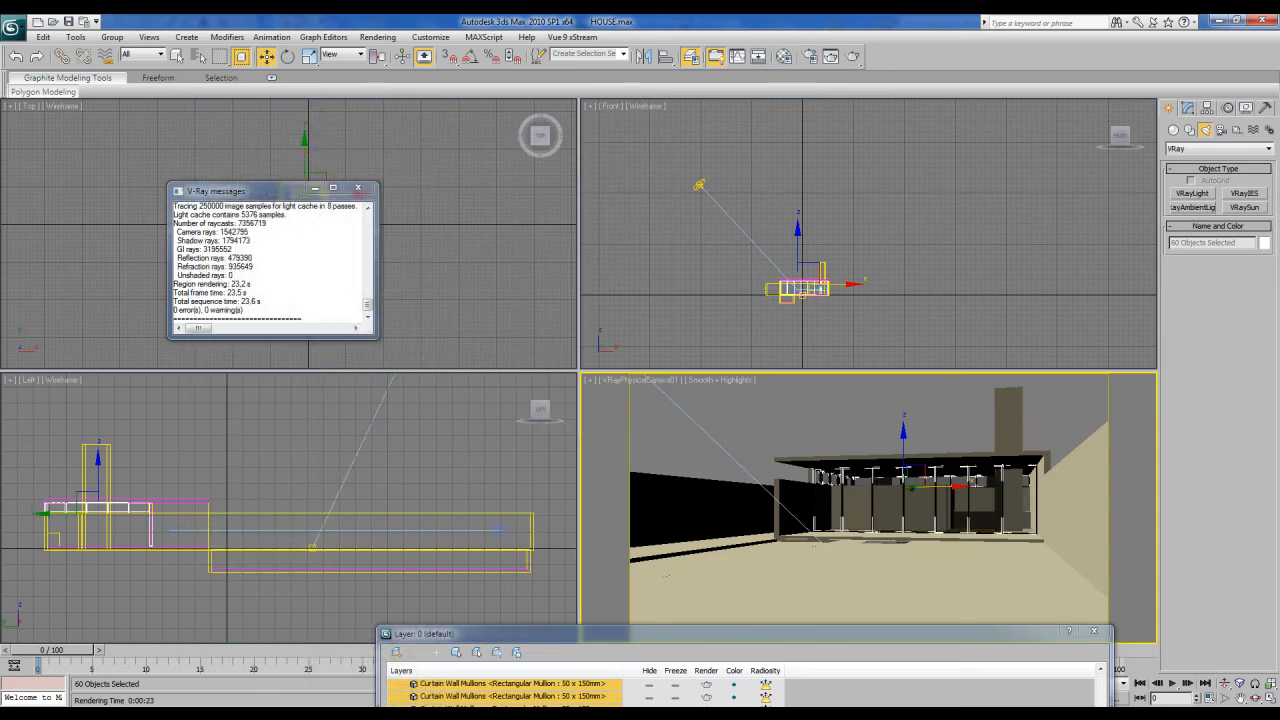
key(ctrl+d)
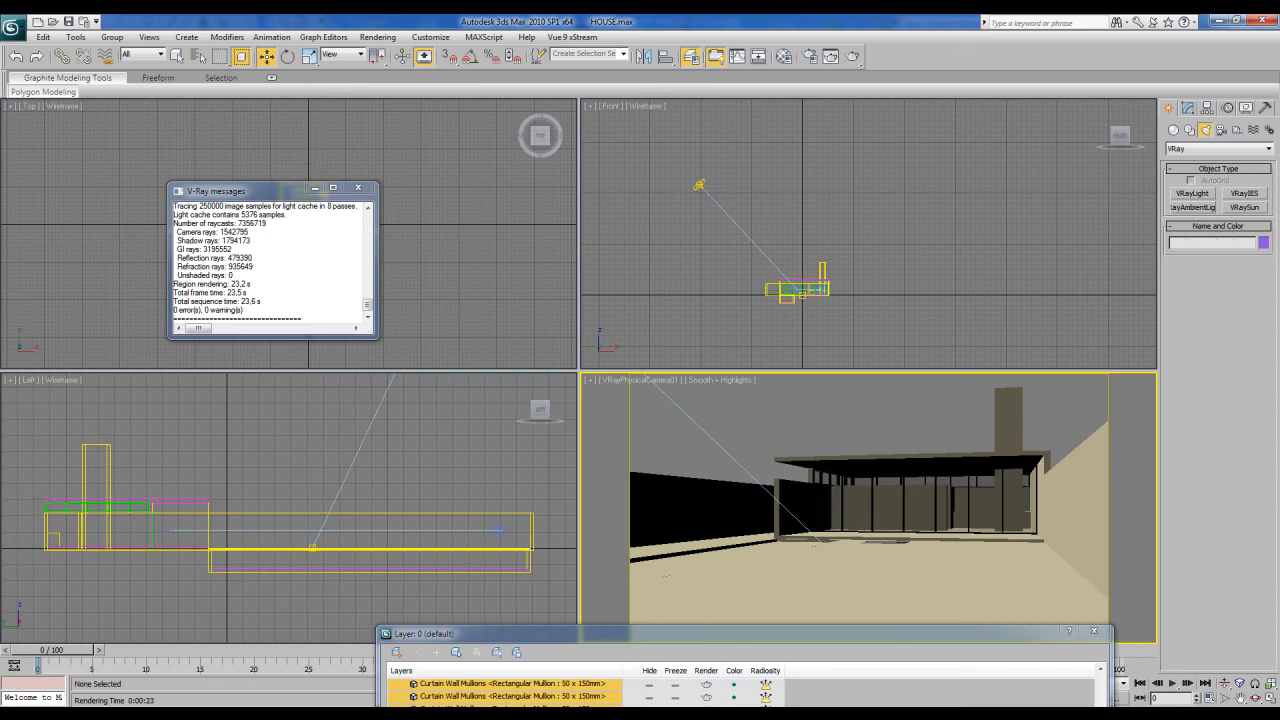
drag(640, 634, 527, 597)
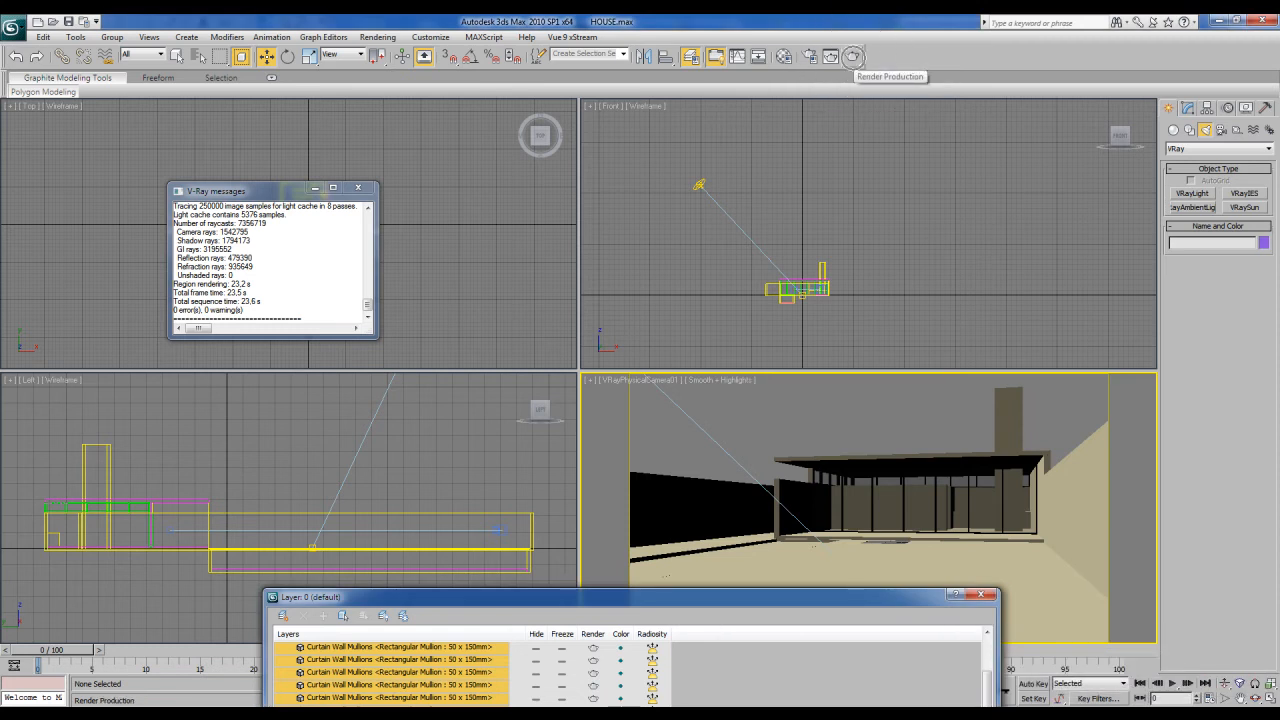
click(853, 56)
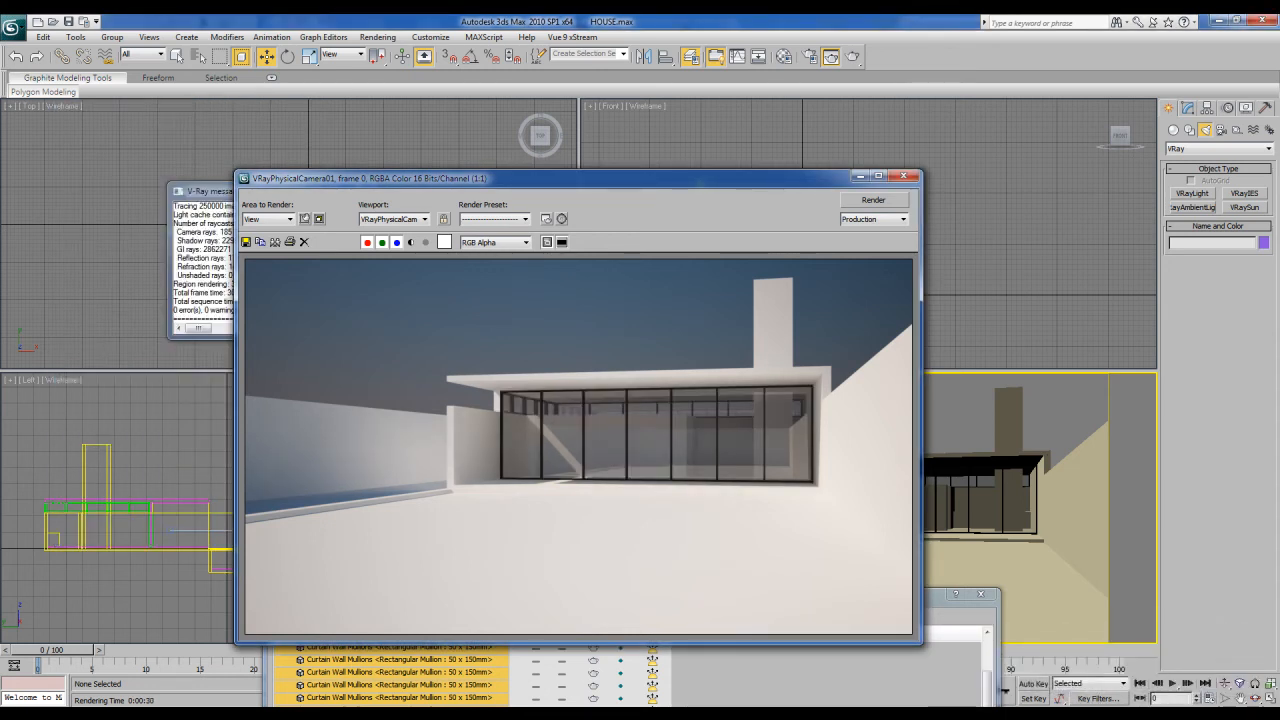
Step: Reopen the Material Editor, name the fourth material slot CONCRETE and change its type to VRayMtl
key(m)
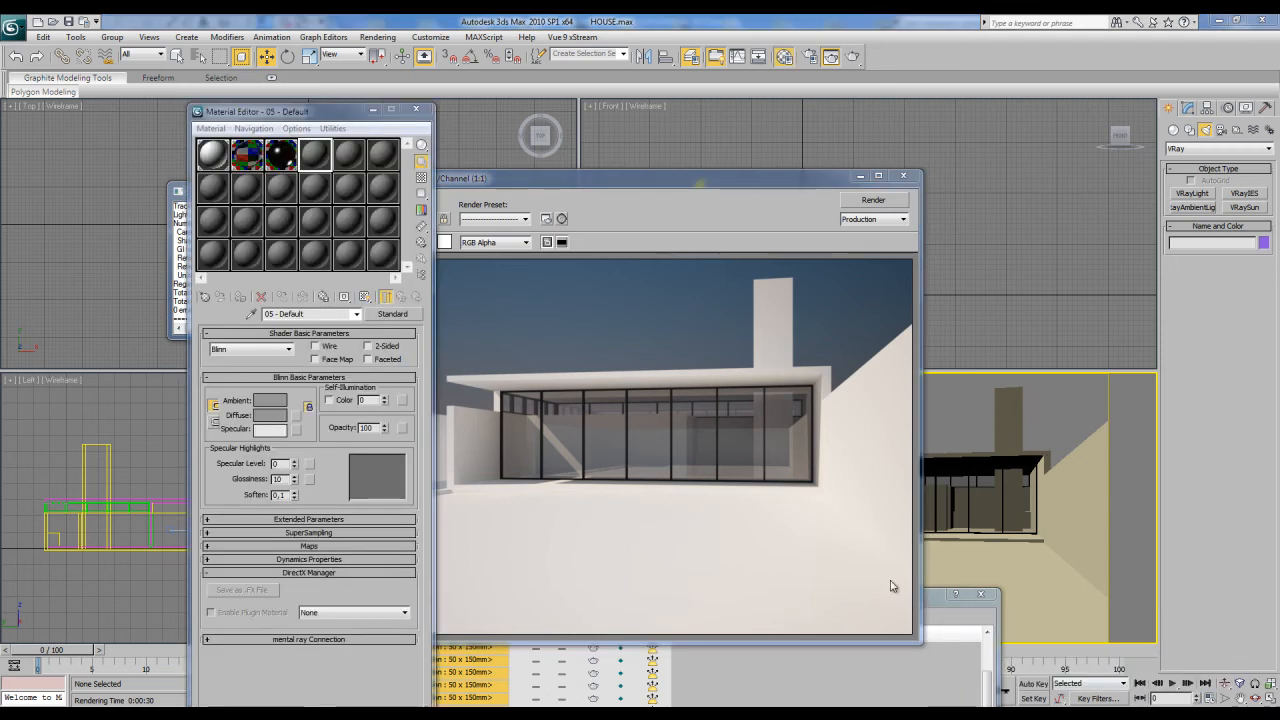
drag(333, 116, 334, 84)
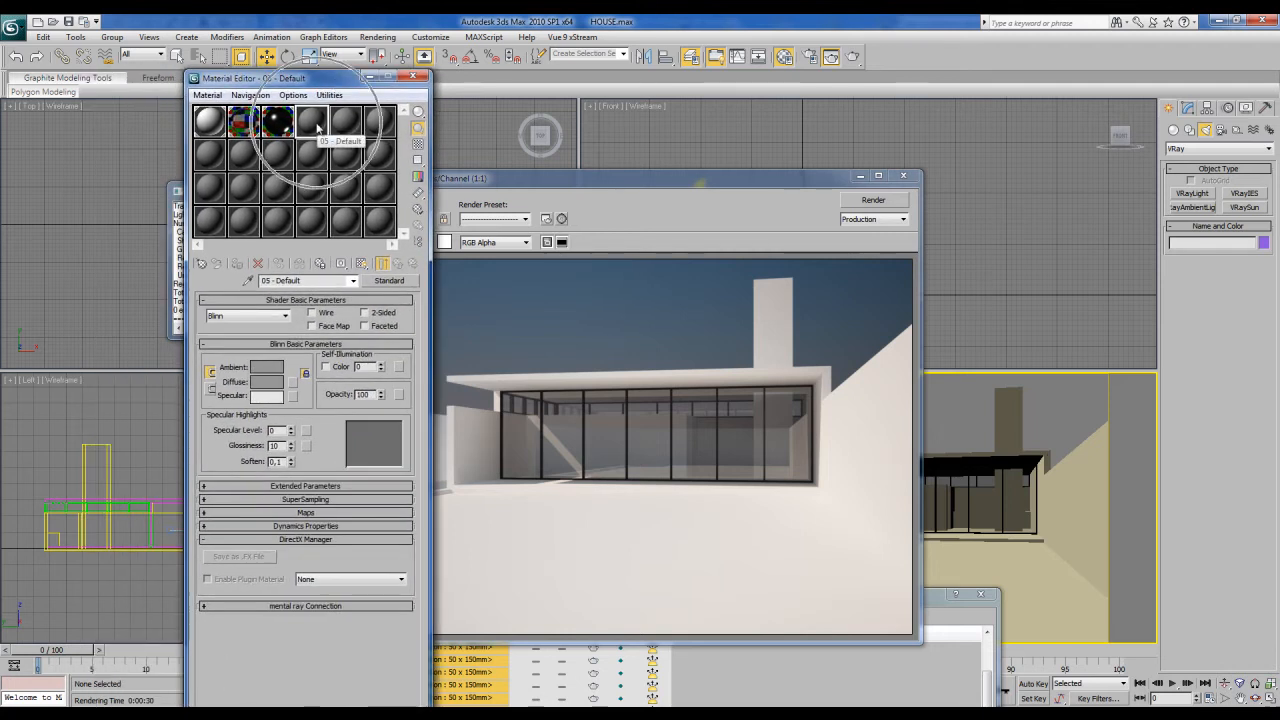
click(300, 280)
text(CO)
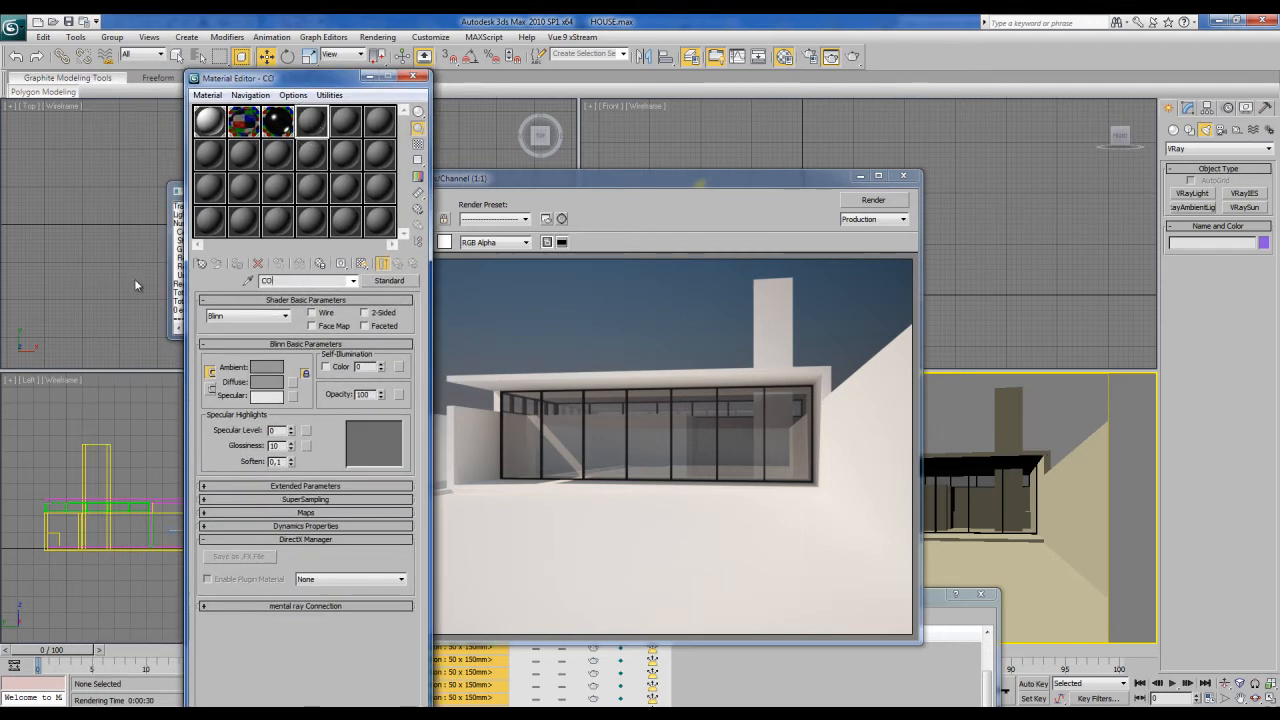
text(NCRETE)
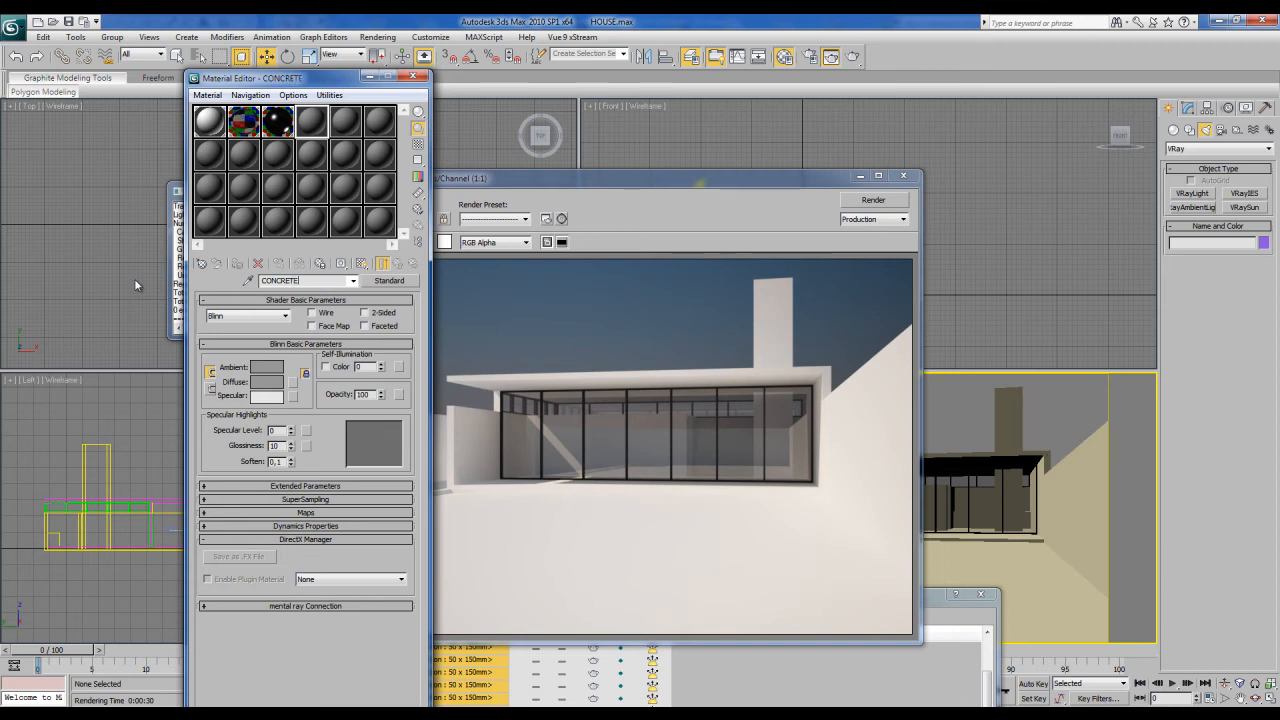
click(386, 281)
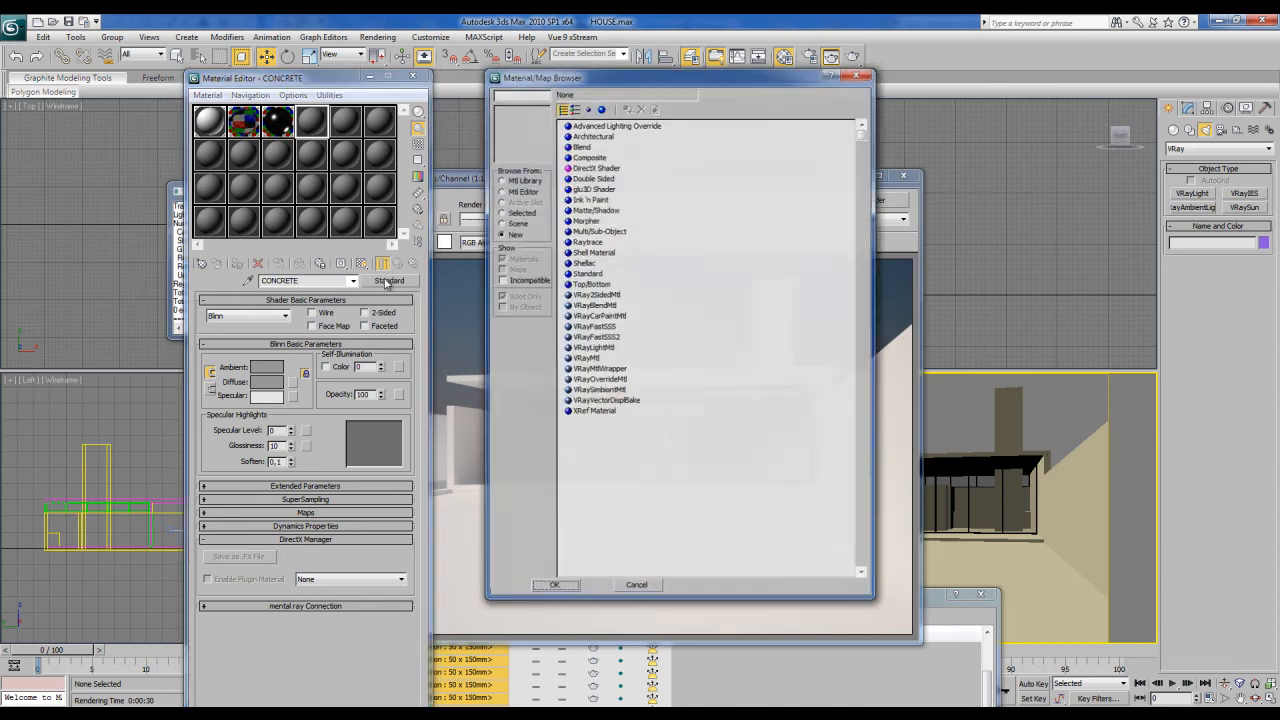
double_click(590, 359)
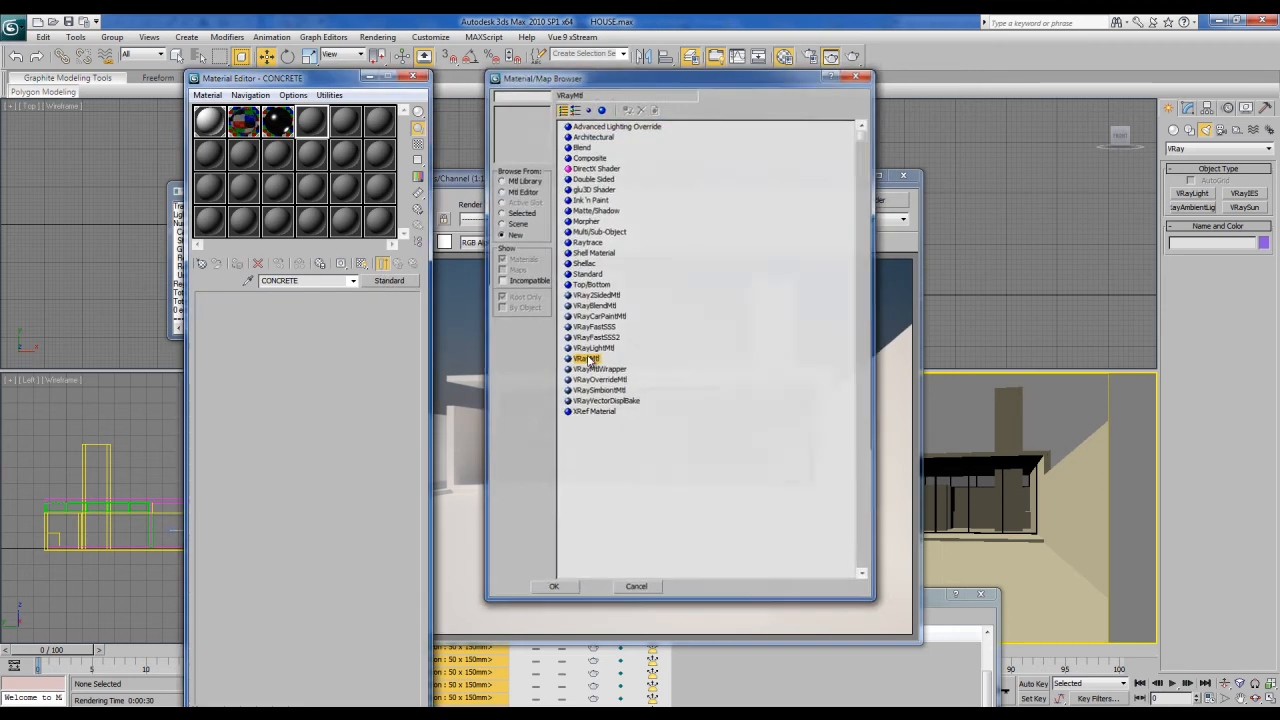
scroll(330, 388, down, 1)
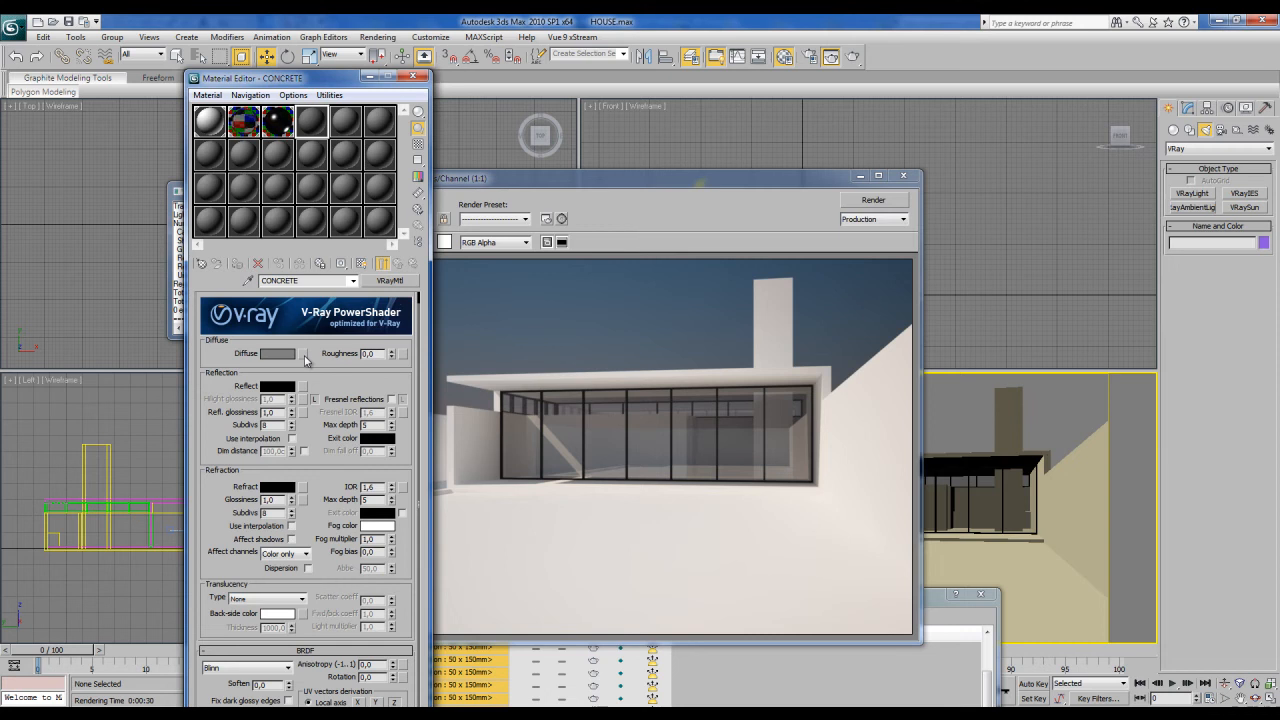
Step: Load Concrete.Cast-In-Place.Formwork.Wood.1.jpg as the CONCRETE material's diffuse bitmap and open the material's enlarged sample preview
click(305, 355)
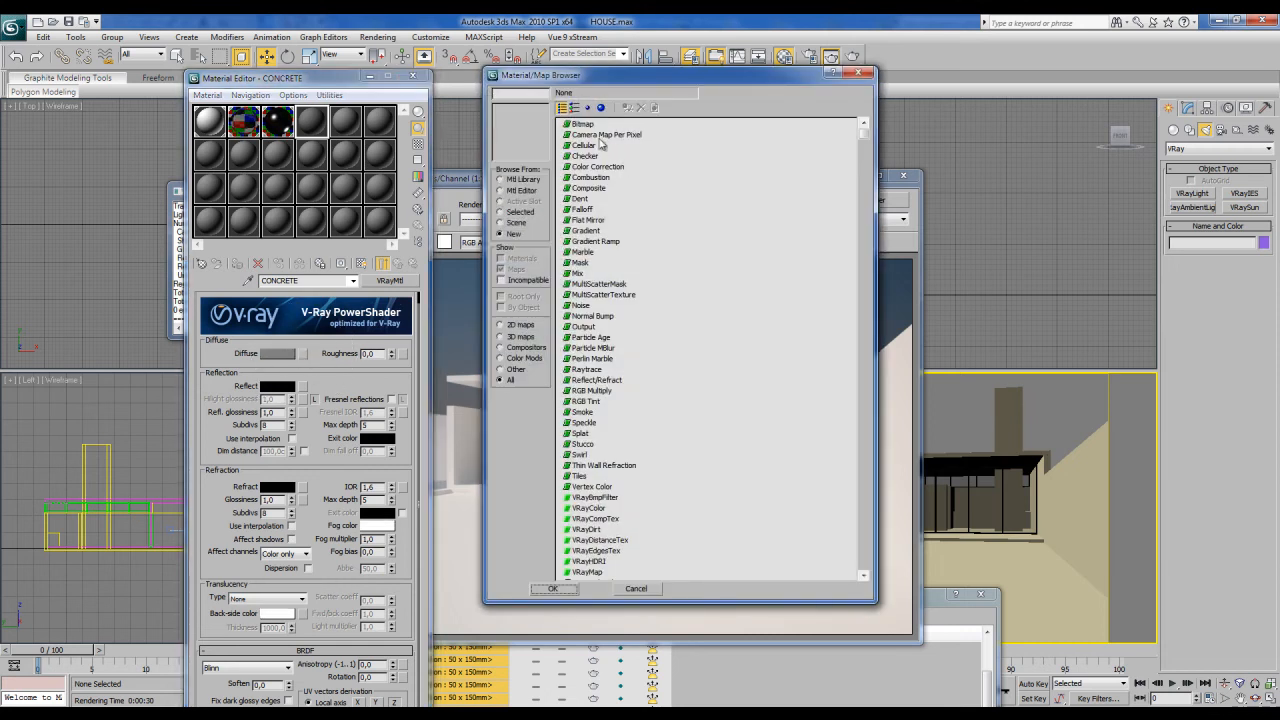
double_click(582, 125)
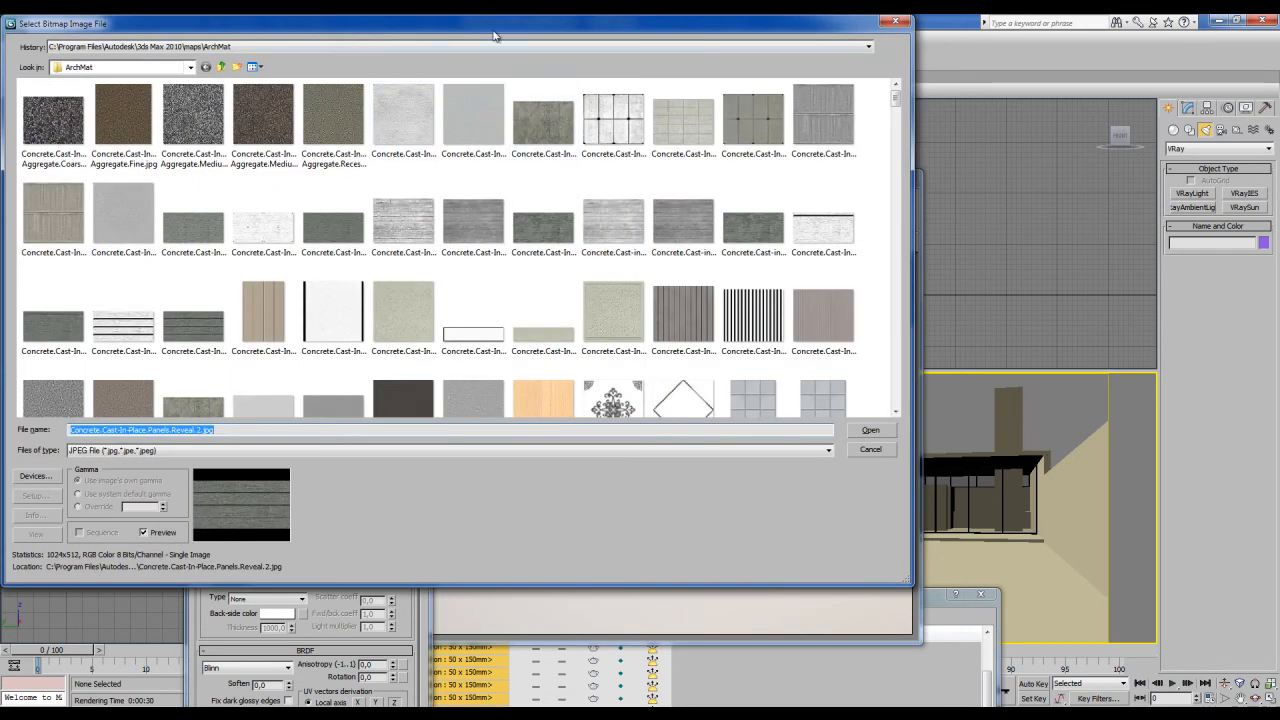
click(545, 44)
click(541, 44)
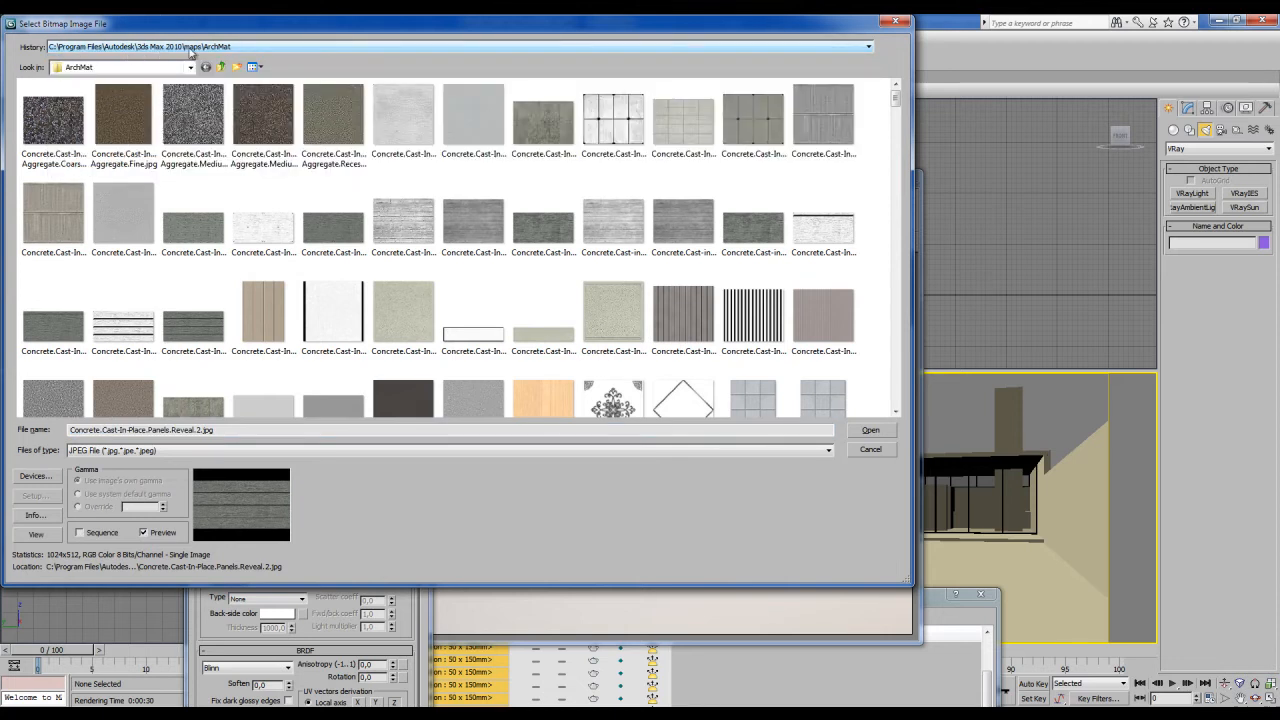
drag(229, 29, 297, 56)
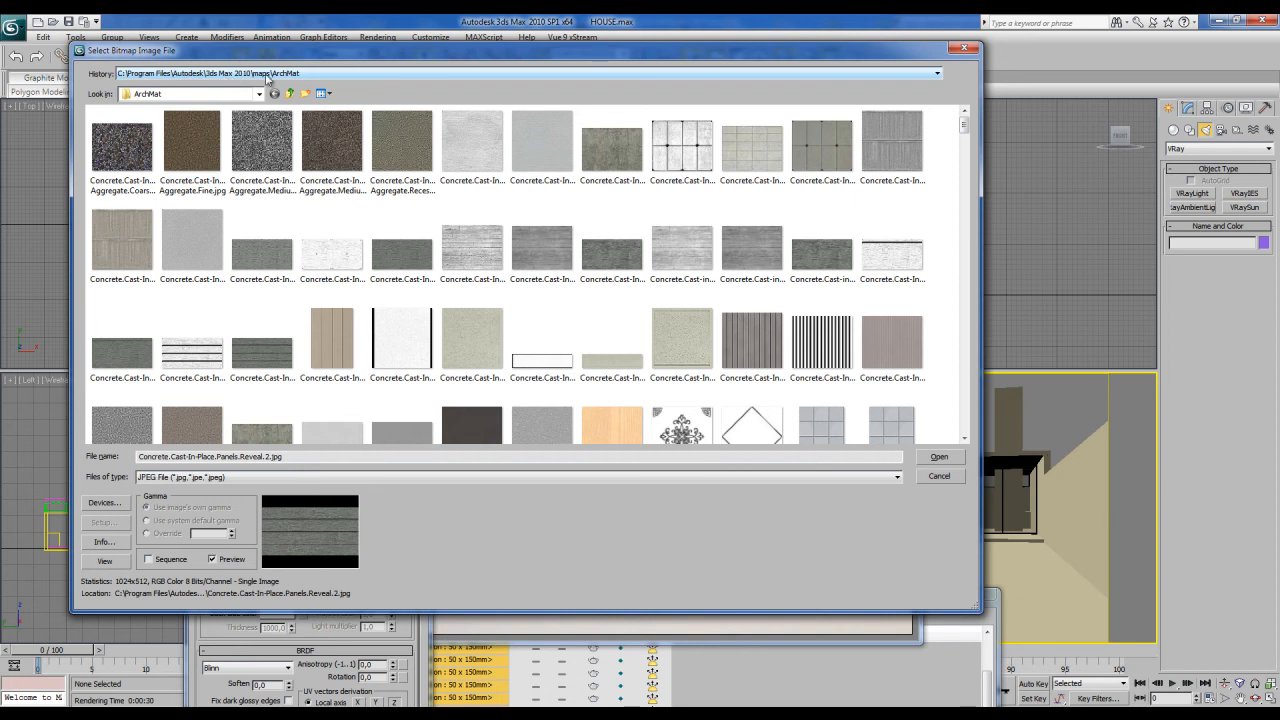
click(542, 250)
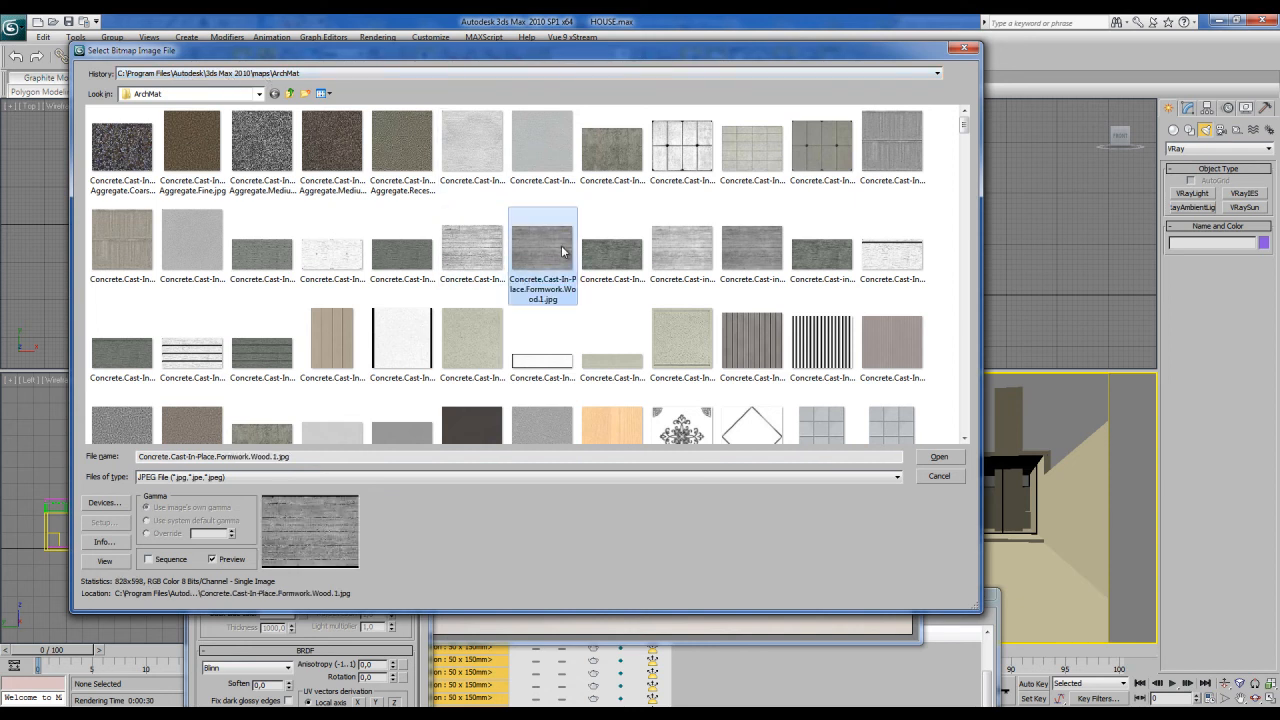
click(540, 294)
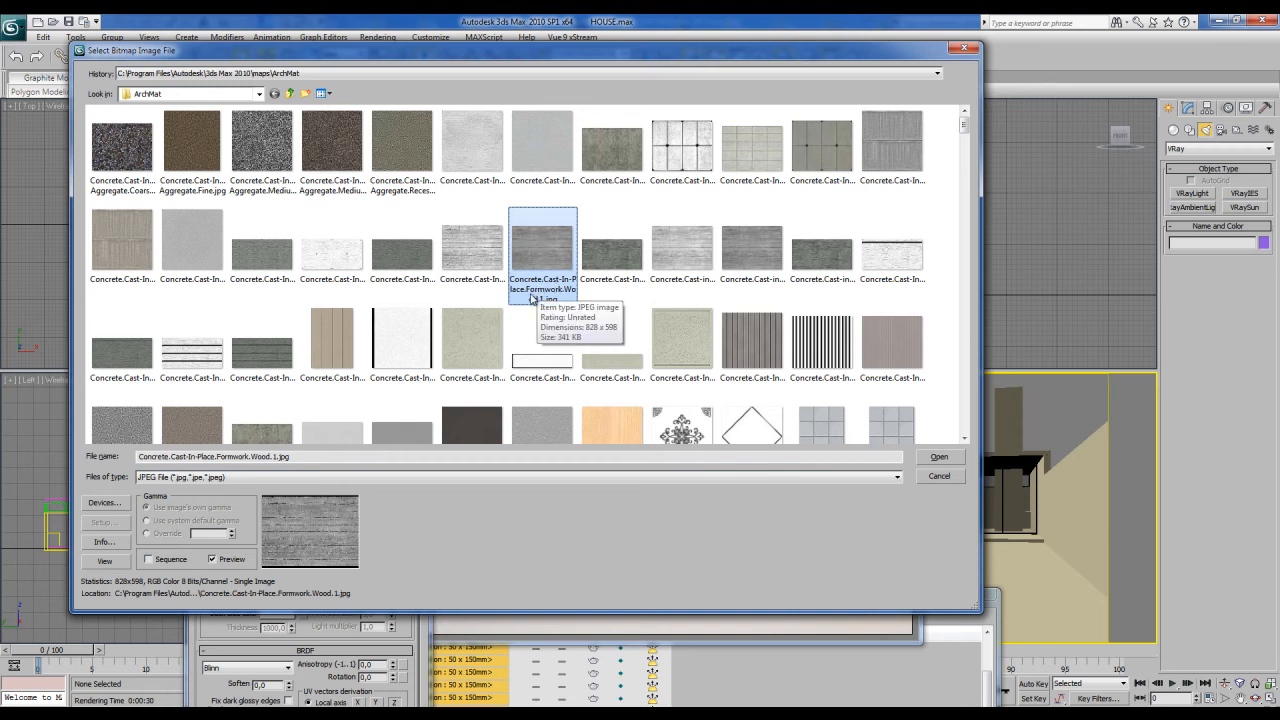
click(550, 299)
key(Return)
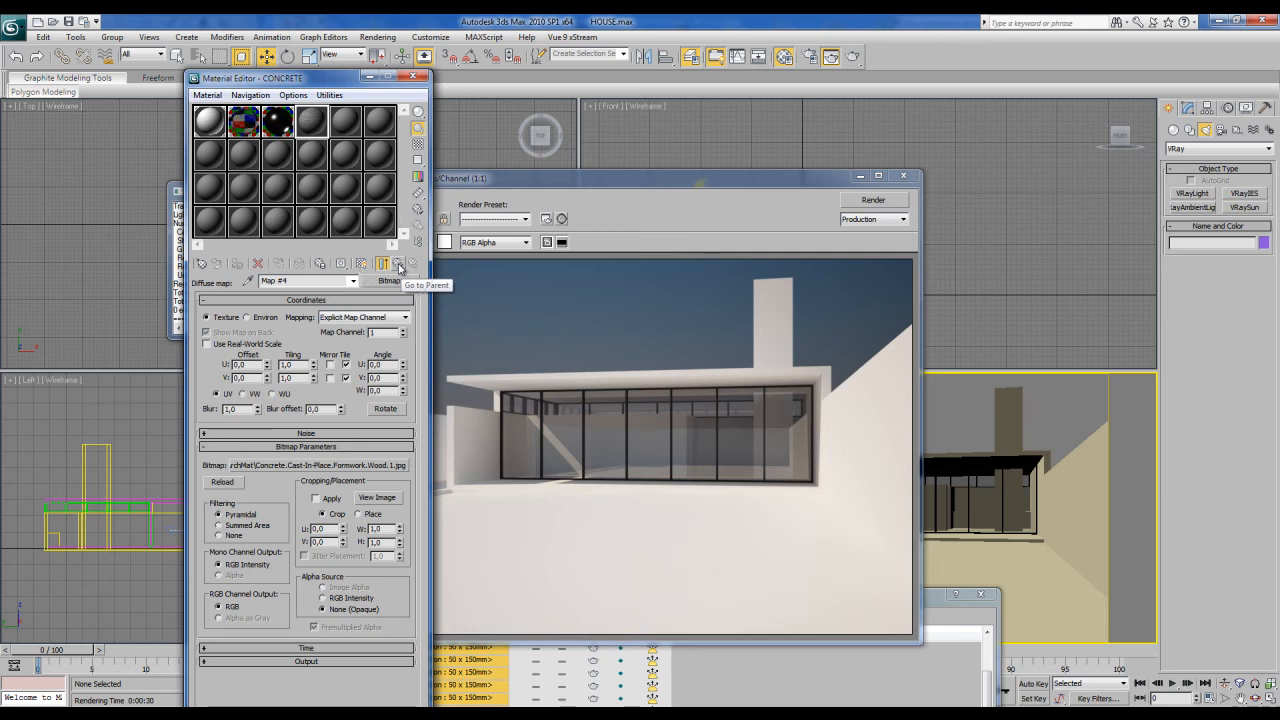
click(399, 265)
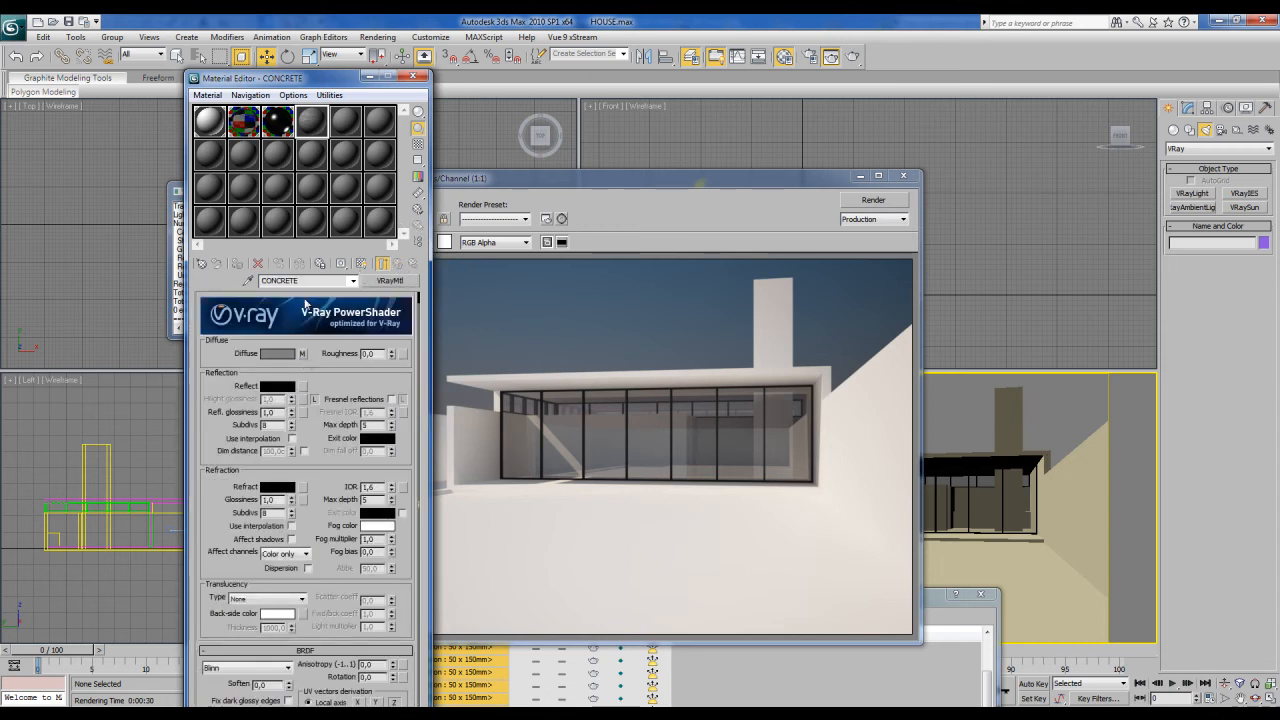
double_click(315, 123)
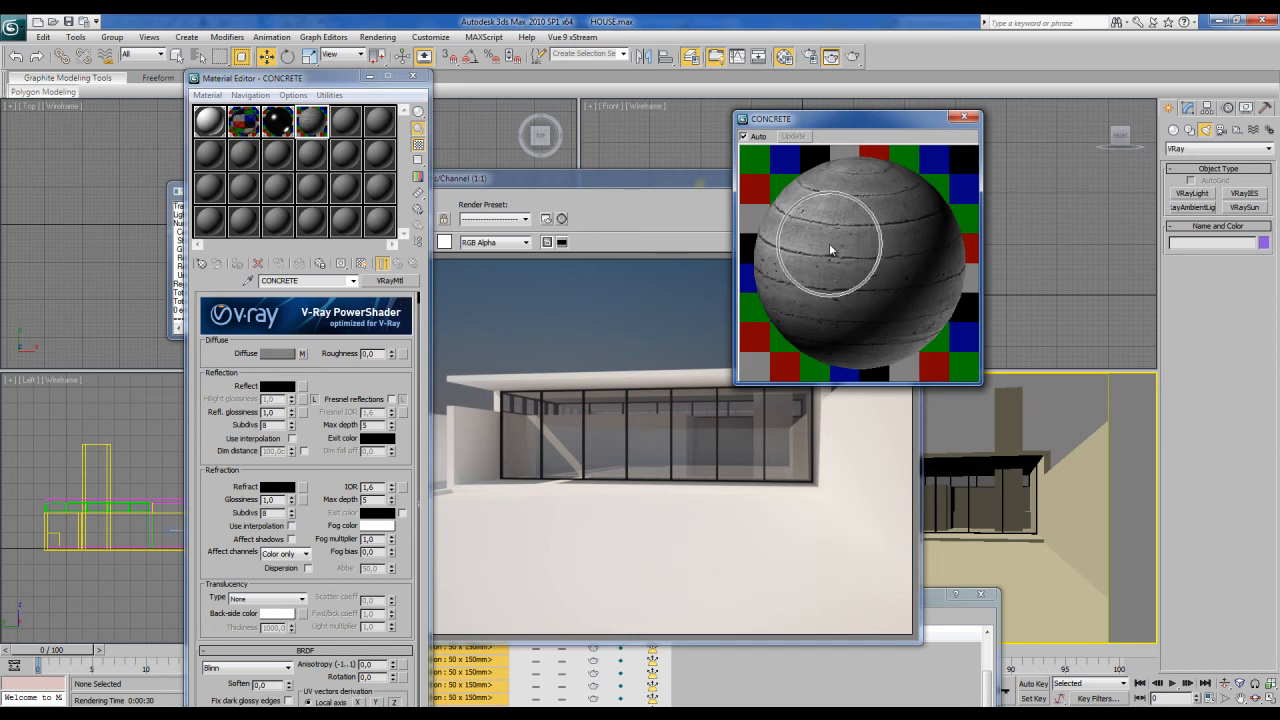
Step: Load Concrete.Cast-In-Place.Formwork.Wood.1.bump.jpg as the CONCRETE material's bump bitmap and set the bump amount to 80
scroll(324, 421, down, 3)
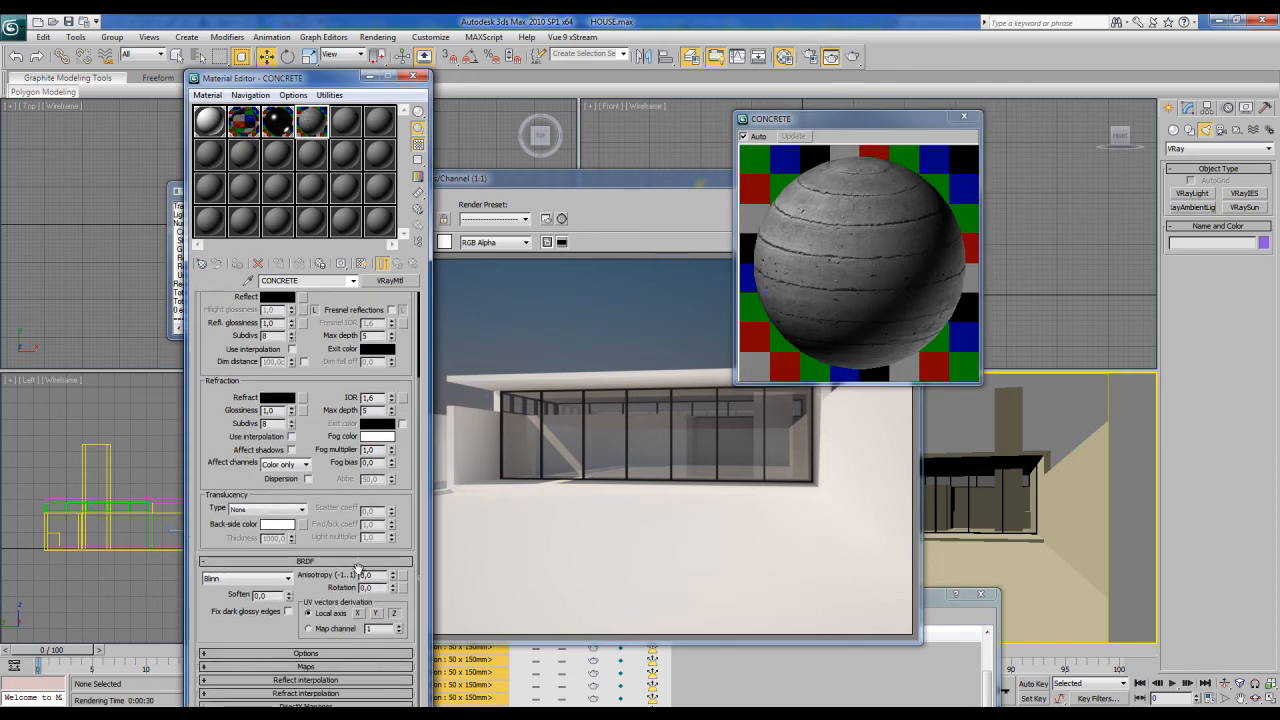
click(305, 667)
scroll(203, 430, down, 6)
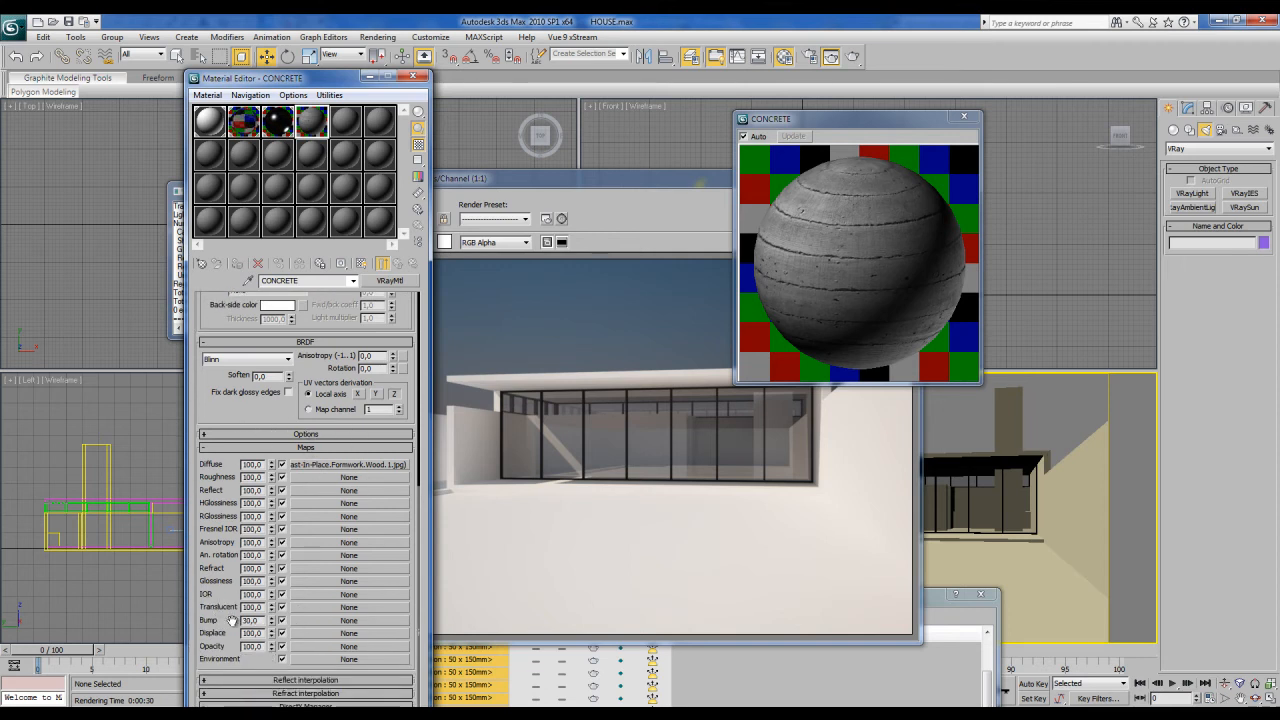
click(352, 622)
double_click(585, 127)
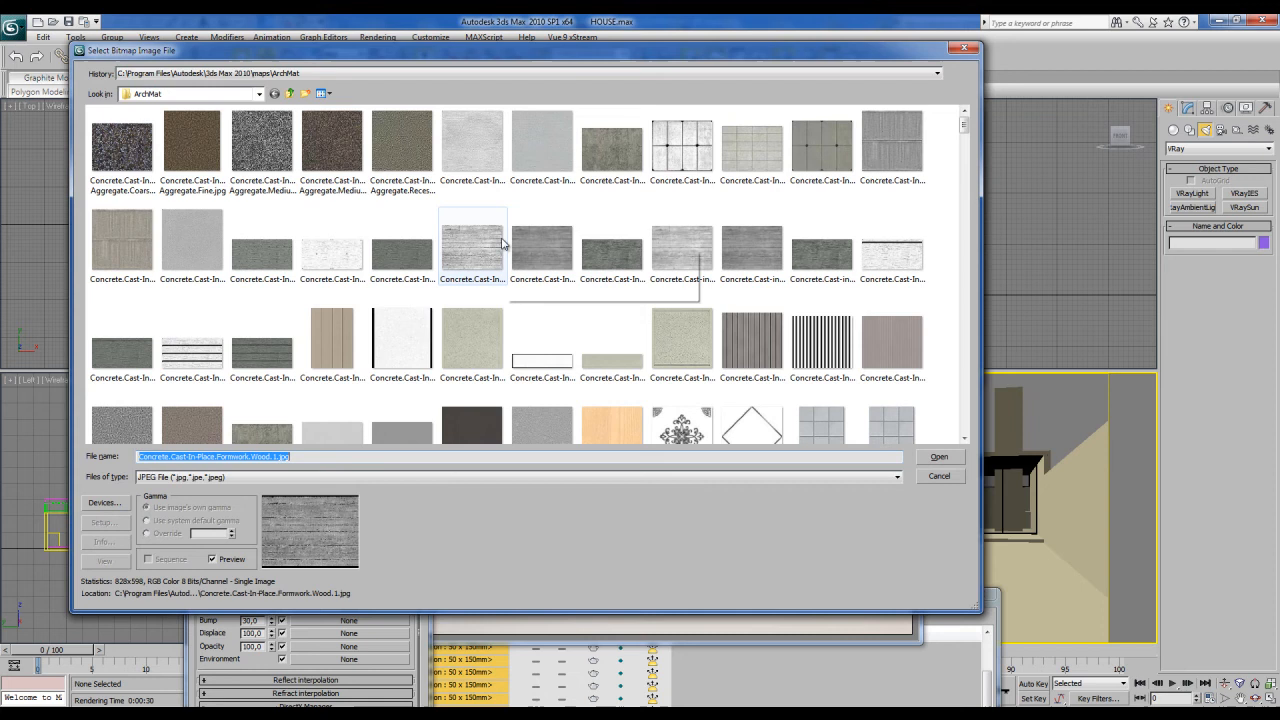
click(500, 248)
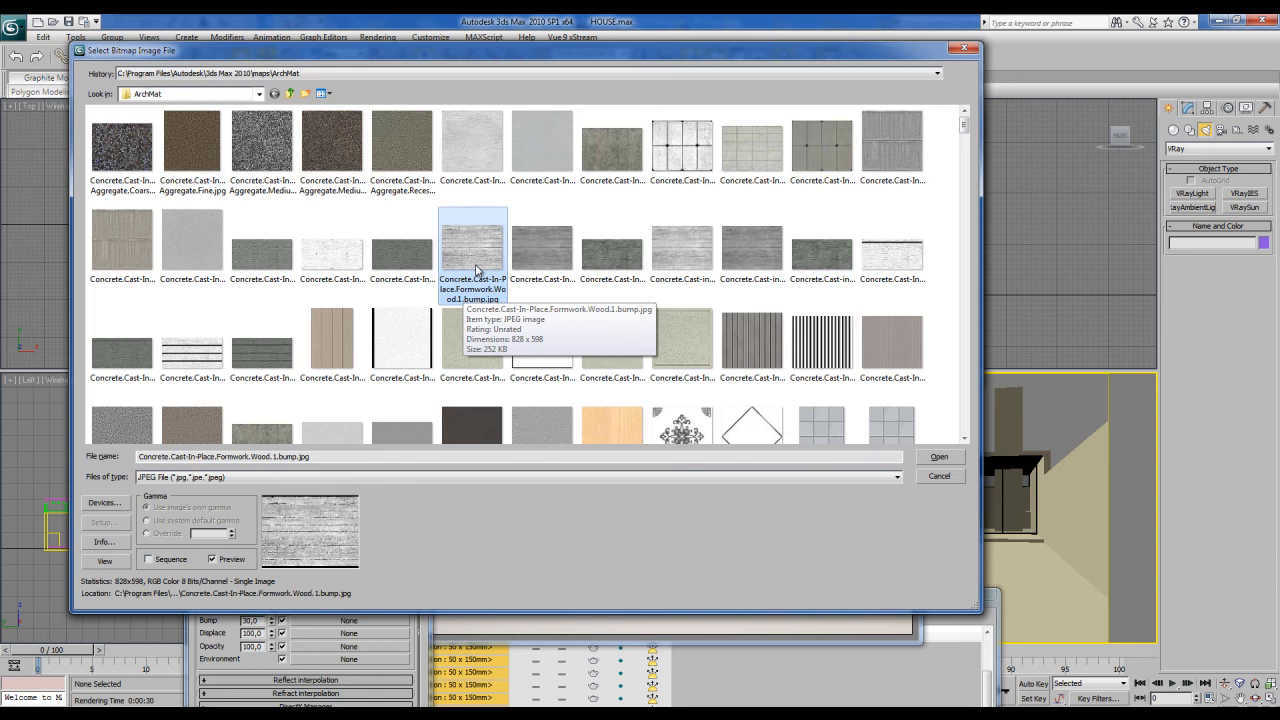
double_click(477, 262)
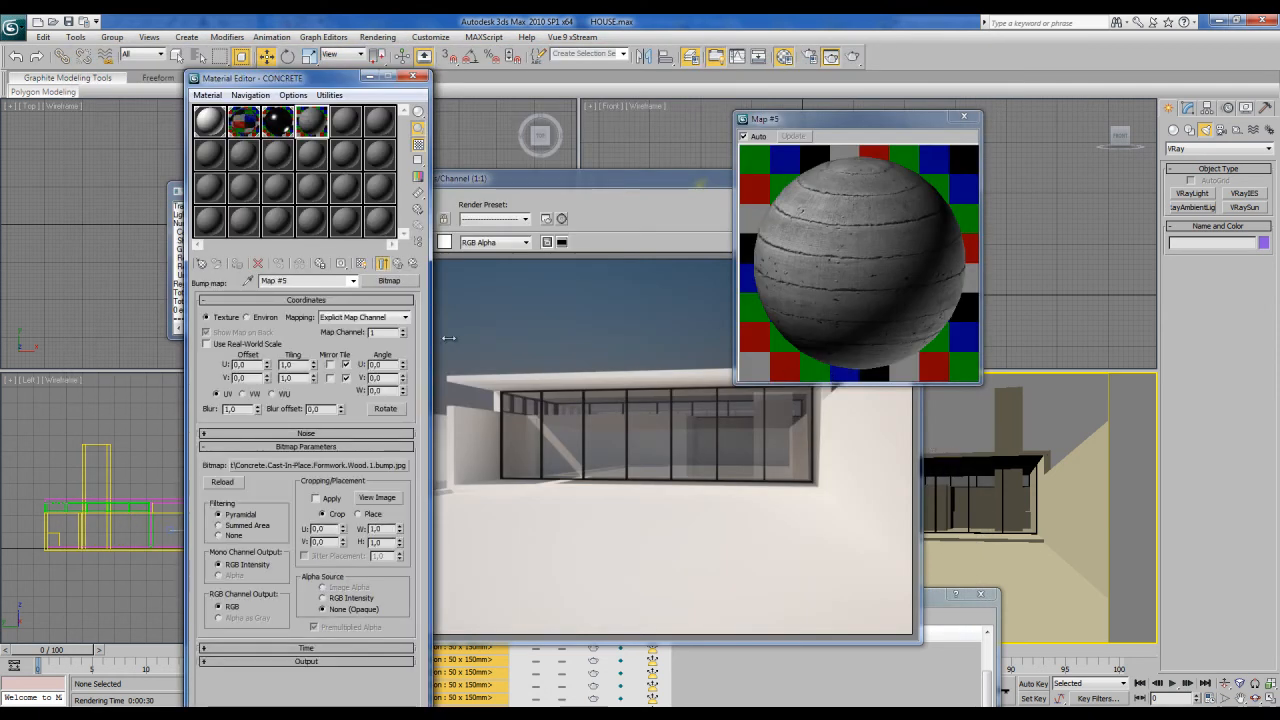
click(398, 264)
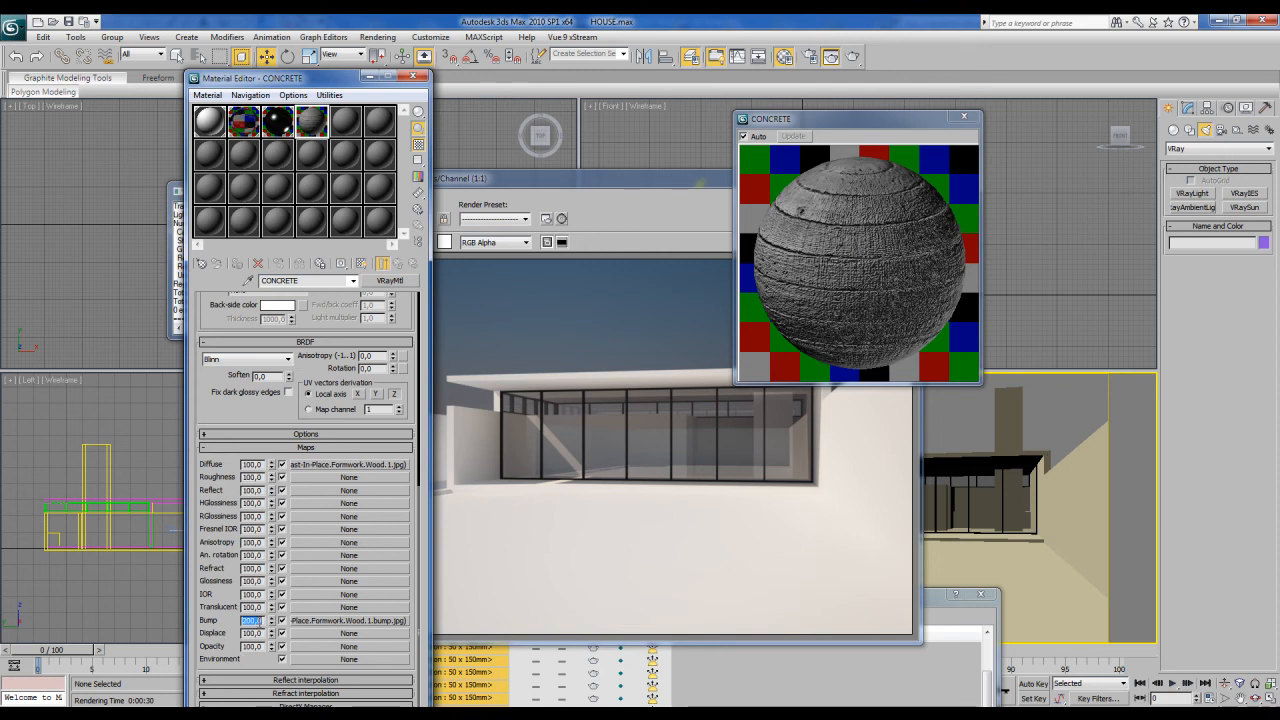
text(80)
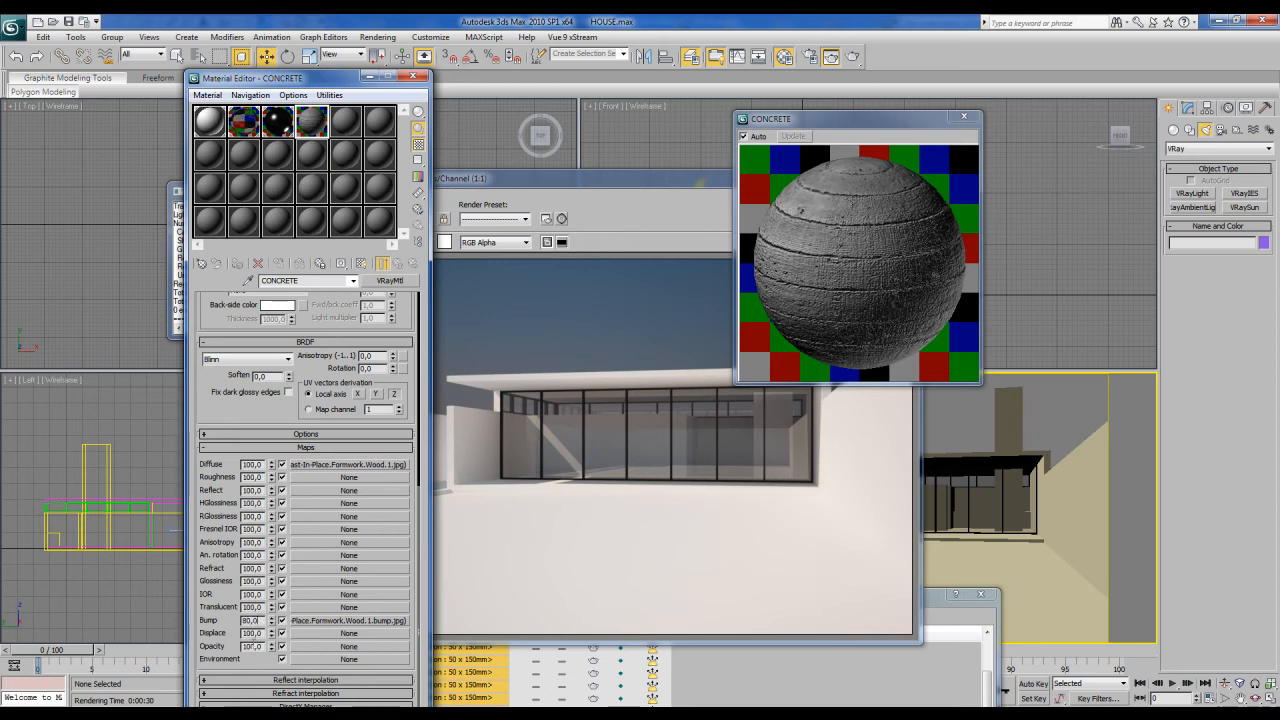
Step: Set the CONCRETE material's reflection colour value to 30 and its reflection glossiness to 0.8
scroll(265, 413, up, 10)
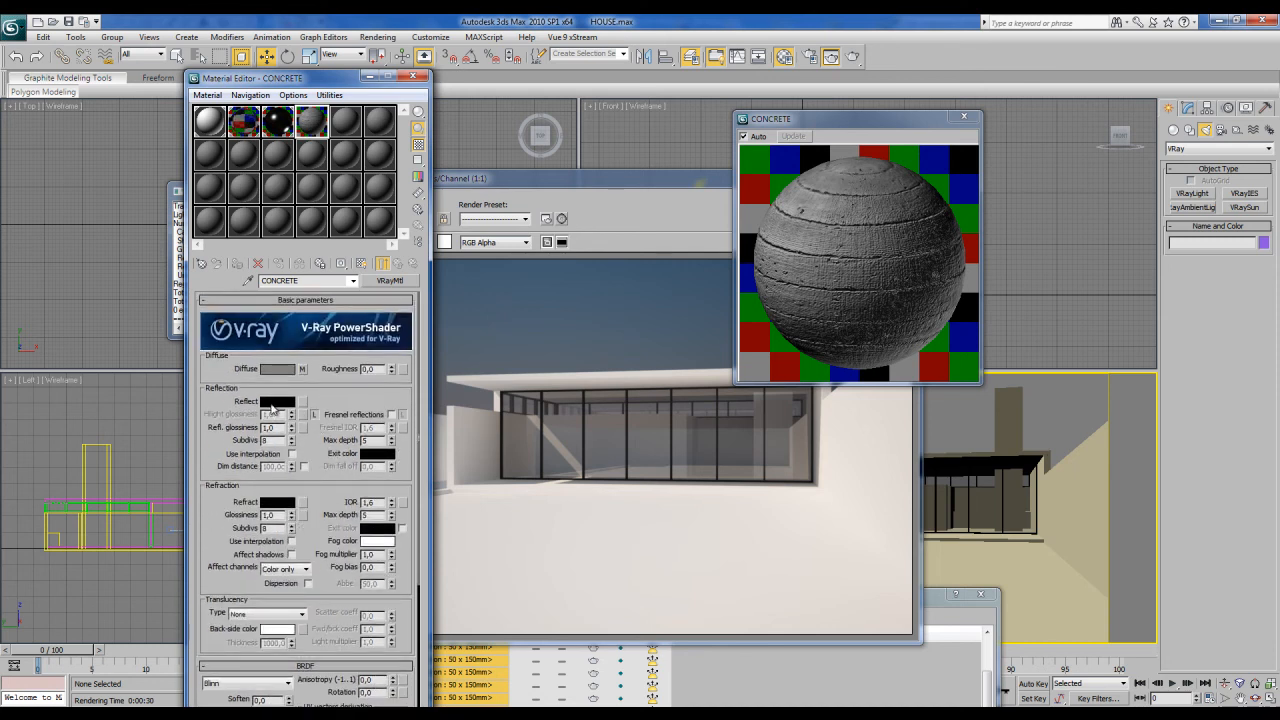
click(272, 403)
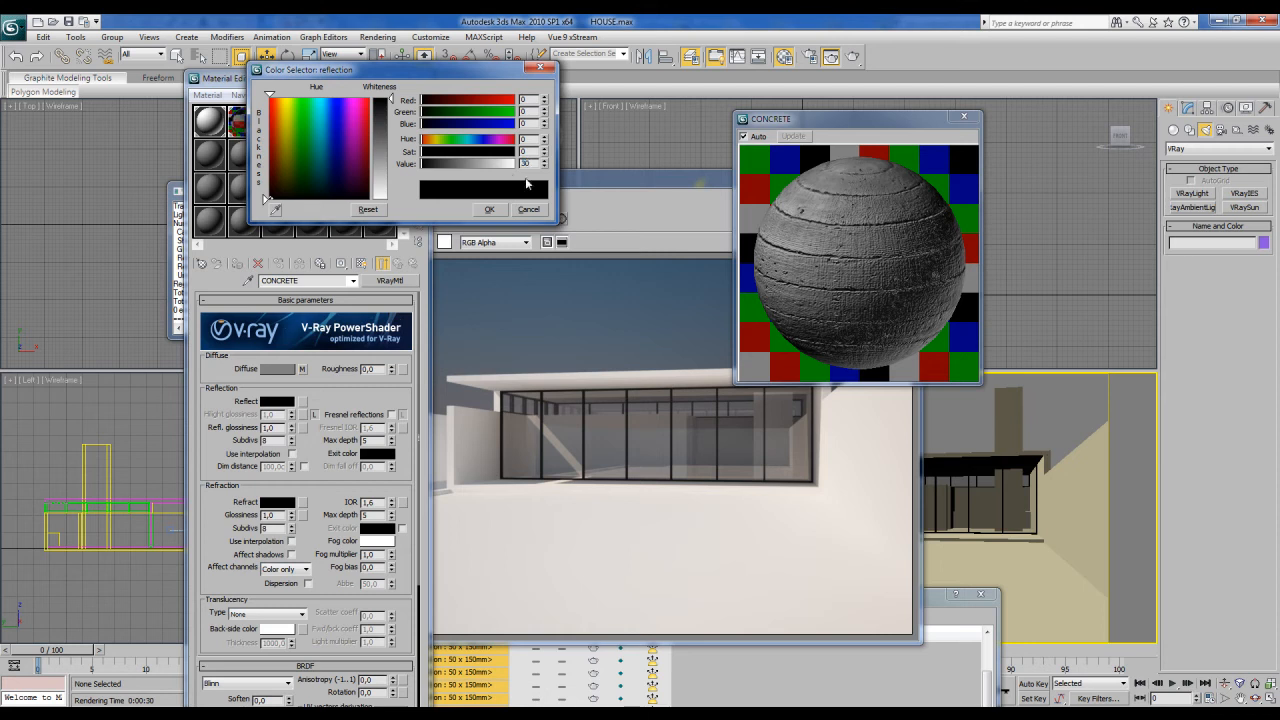
click(489, 209)
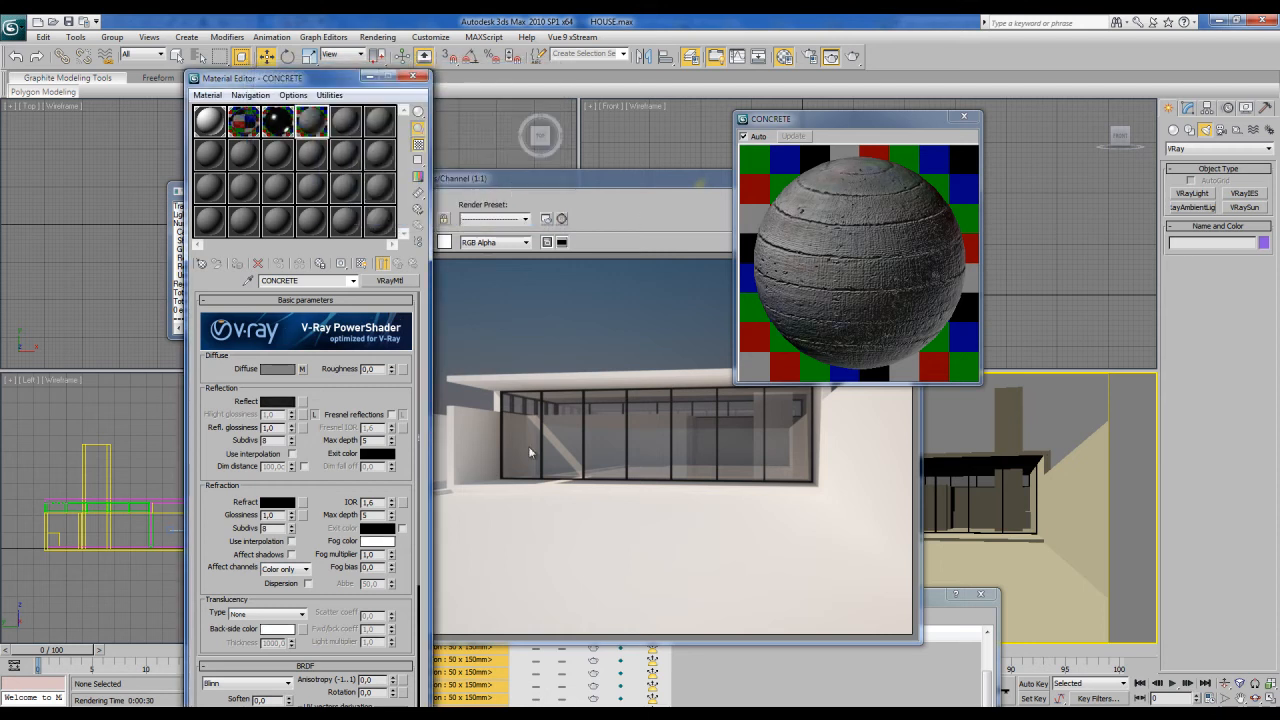
click(277, 402)
click(496, 210)
drag(276, 427, 249, 429)
click(857, 242)
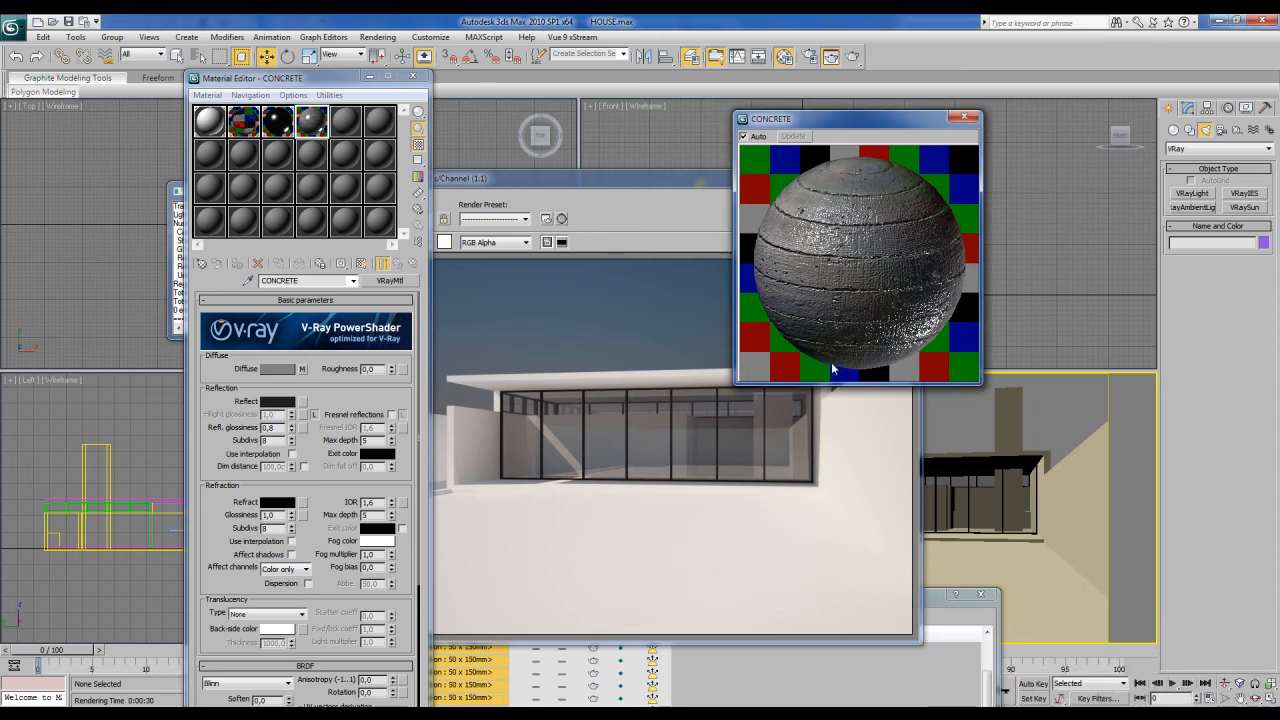
Step: Select all CONCRETE WALL objects on the A-WALL layer and assign the CONCRETE material to them
drag(652, 183, 538, 170)
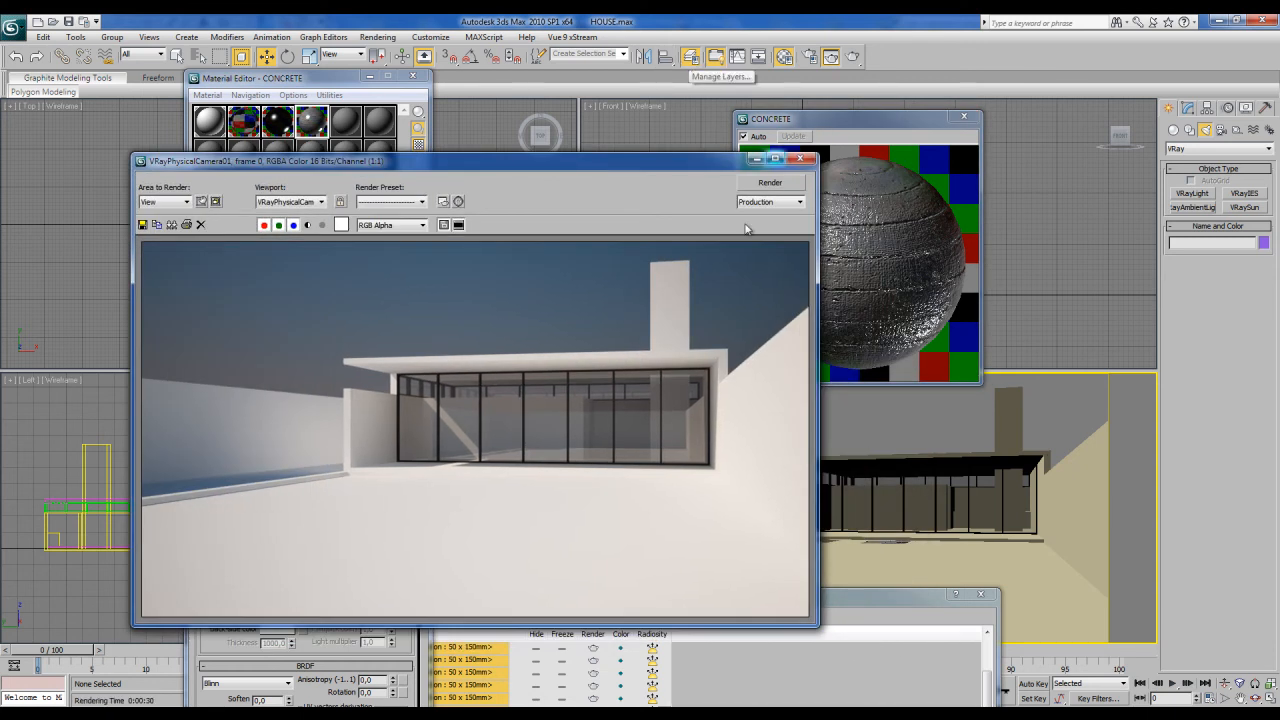
drag(876, 598, 908, 207)
click(1013, 199)
click(692, 60)
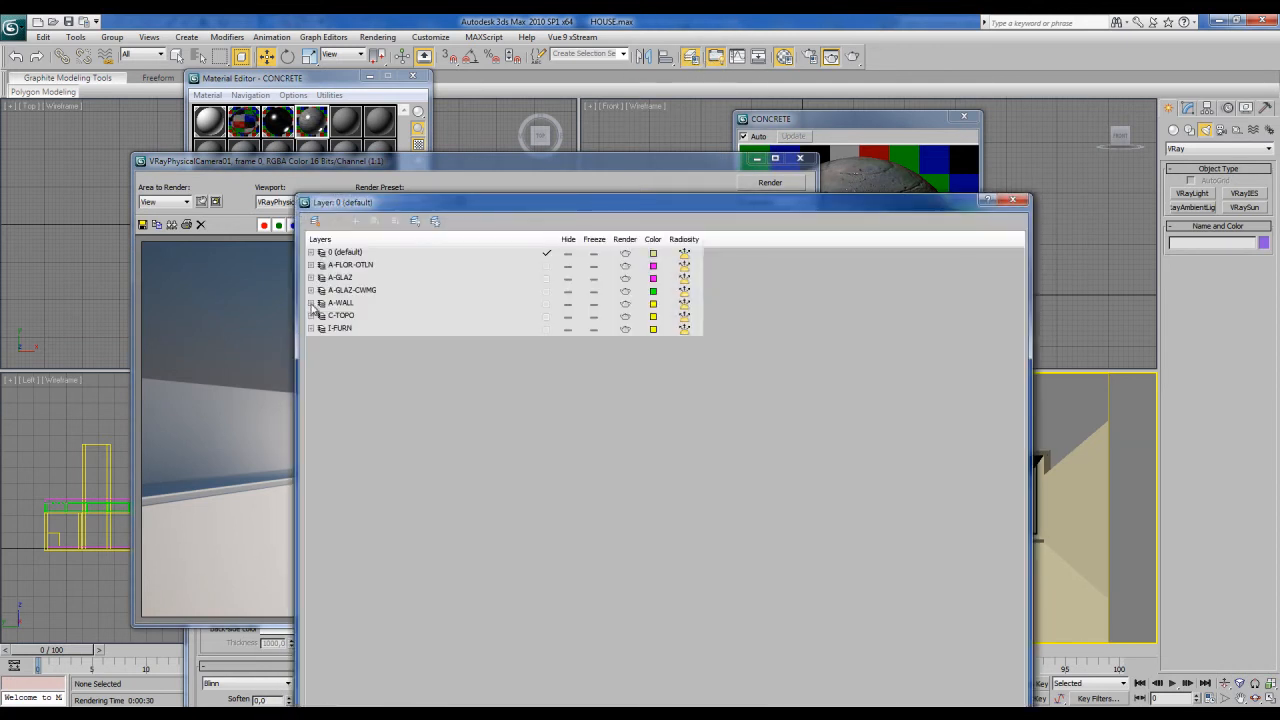
click(311, 303)
drag(520, 203, 745, 123)
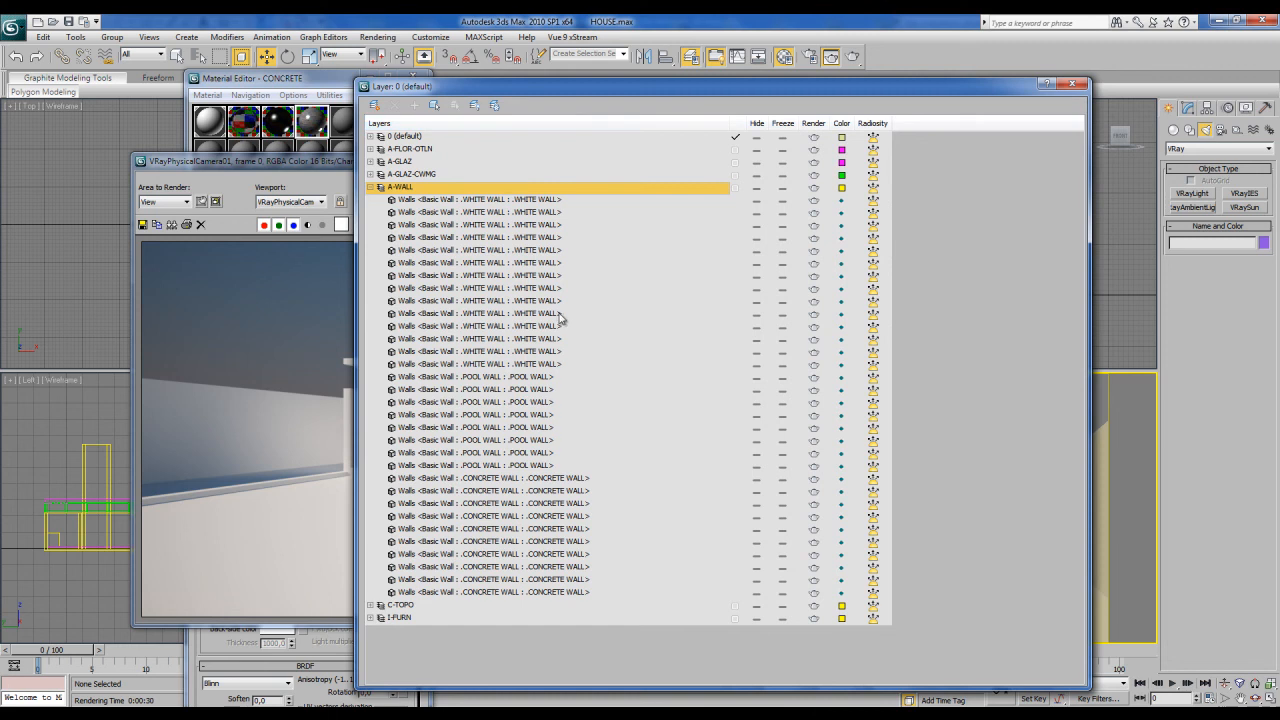
click(543, 480)
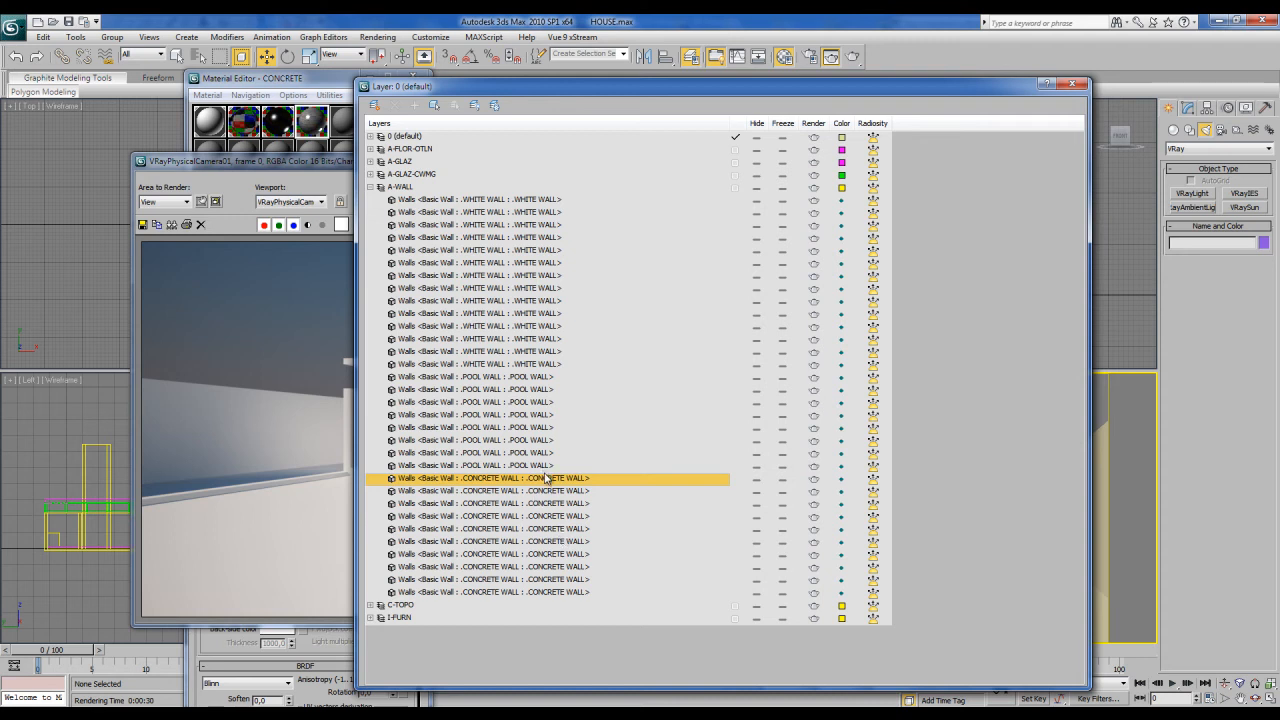
shift+click(565, 593)
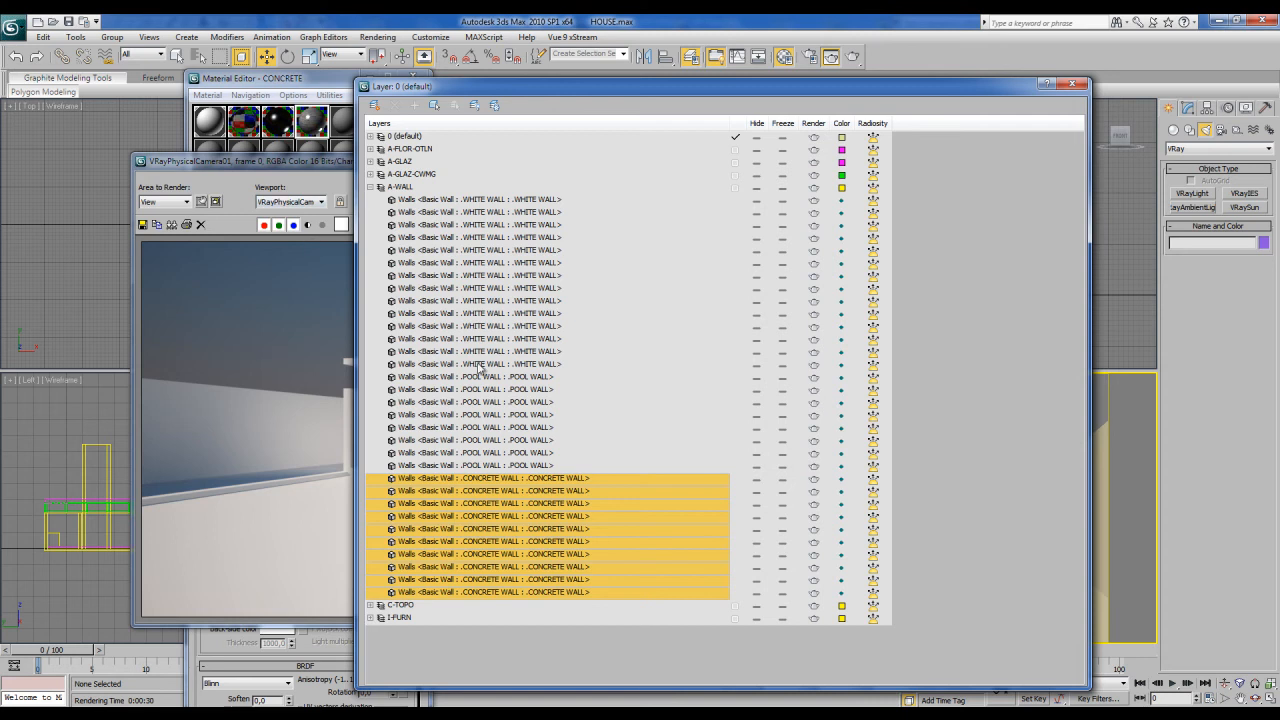
click(435, 106)
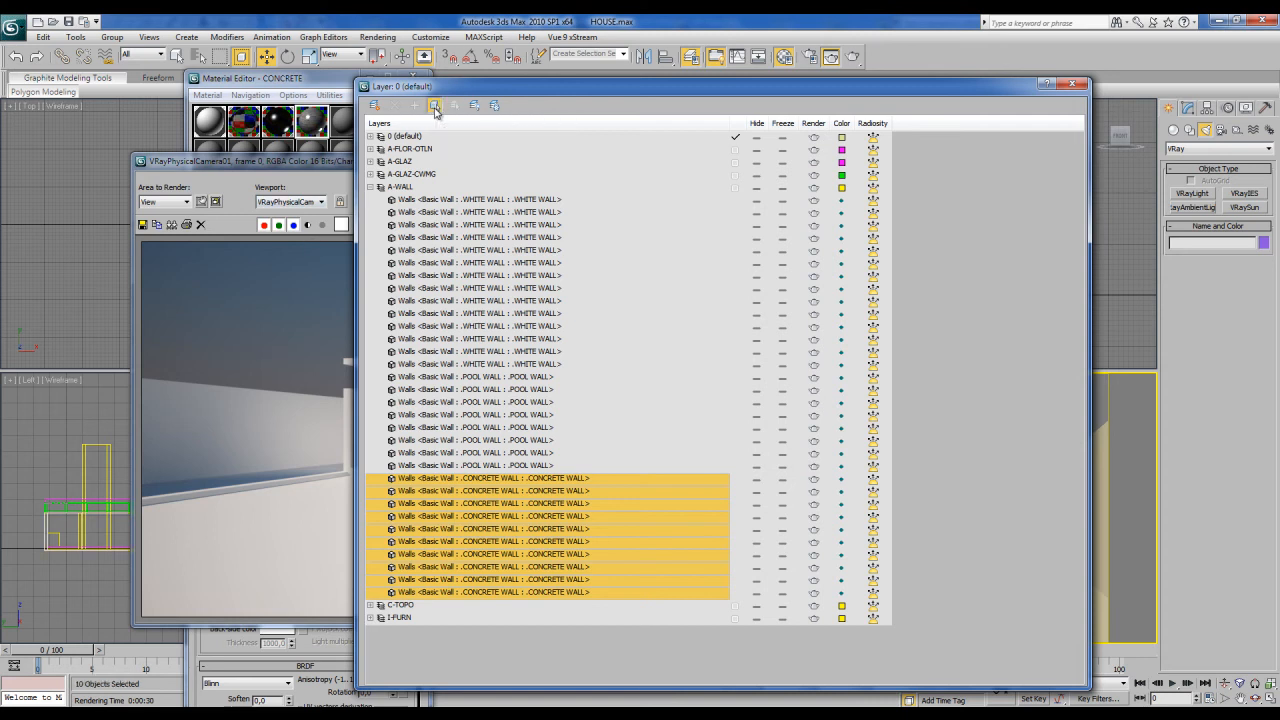
drag(713, 97, 195, 391)
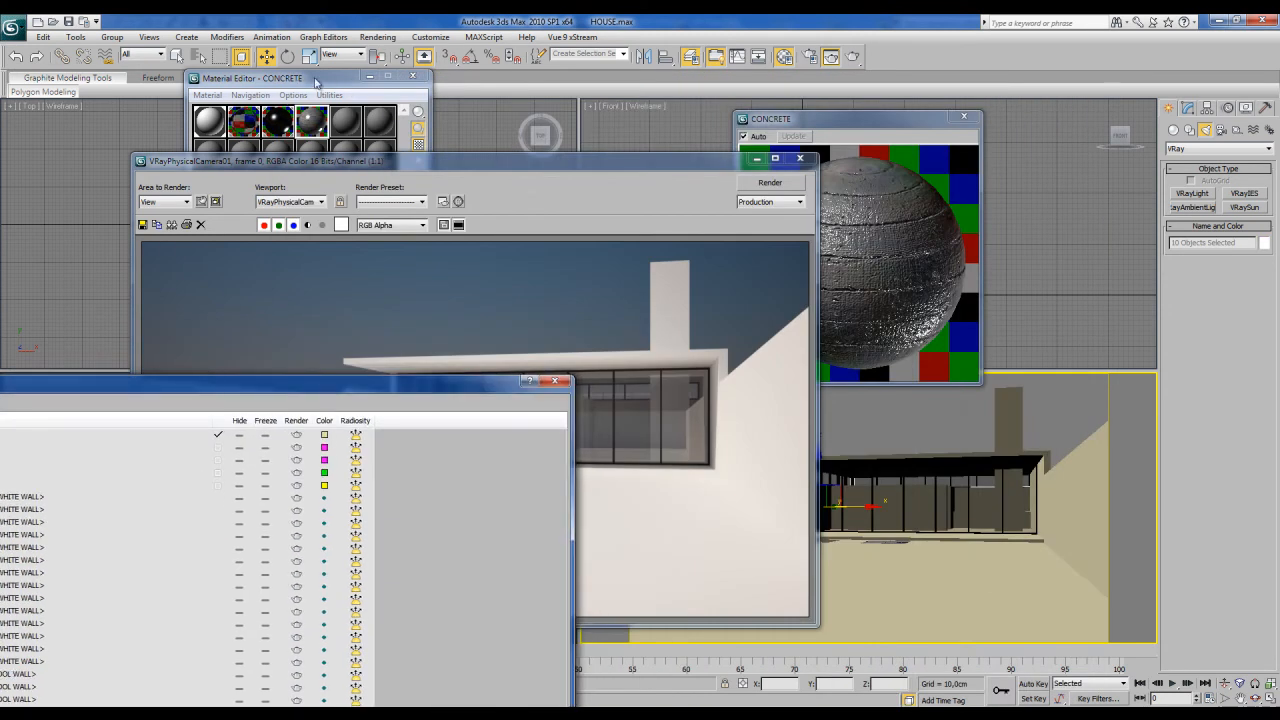
click(312, 121)
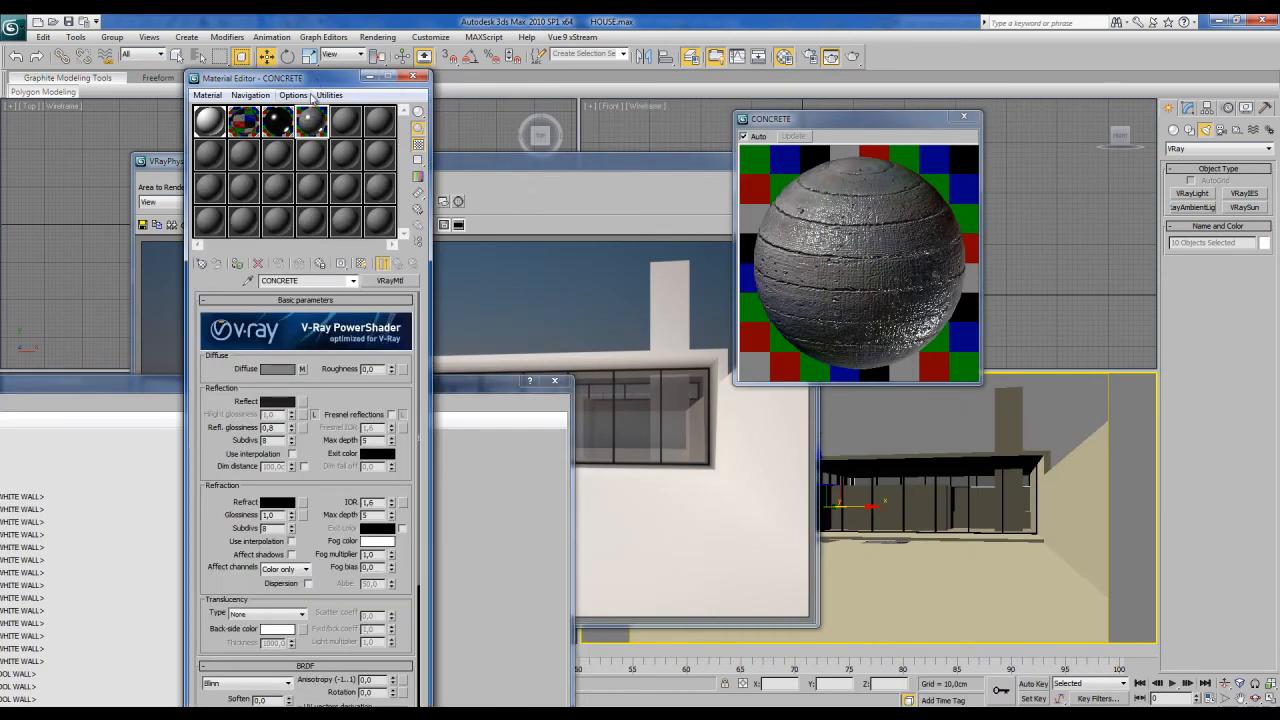
click(237, 264)
Step: Select all CONCRETE FLOOR objects on the A-FLOR-OTLN layer and assign the CONCRETE material to them
drag(153, 382, 568, 152)
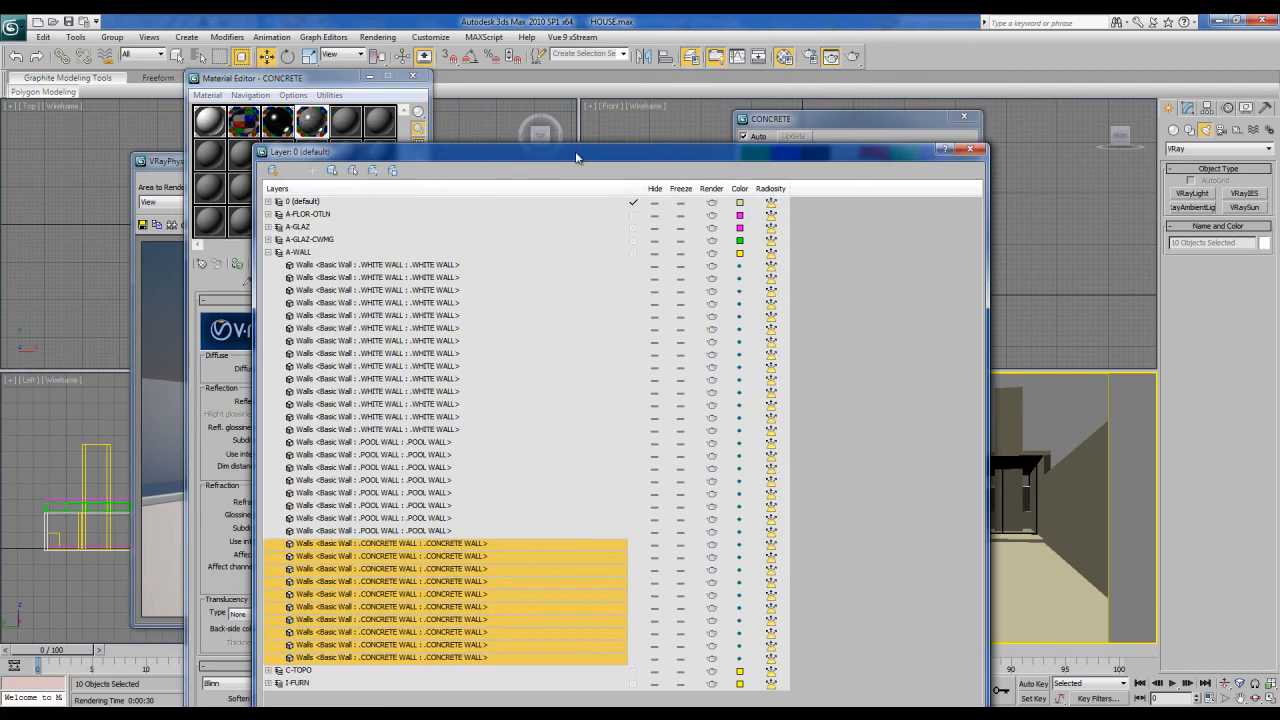
click(268, 252)
click(328, 440)
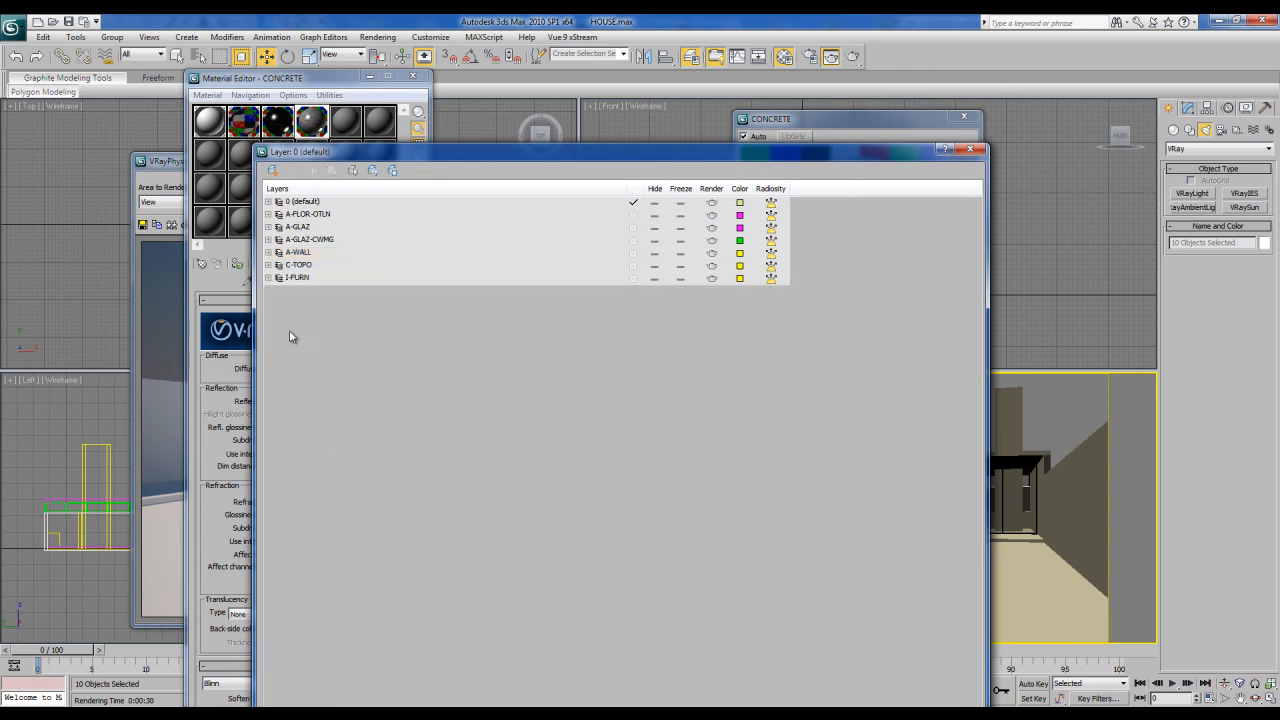
click(268, 214)
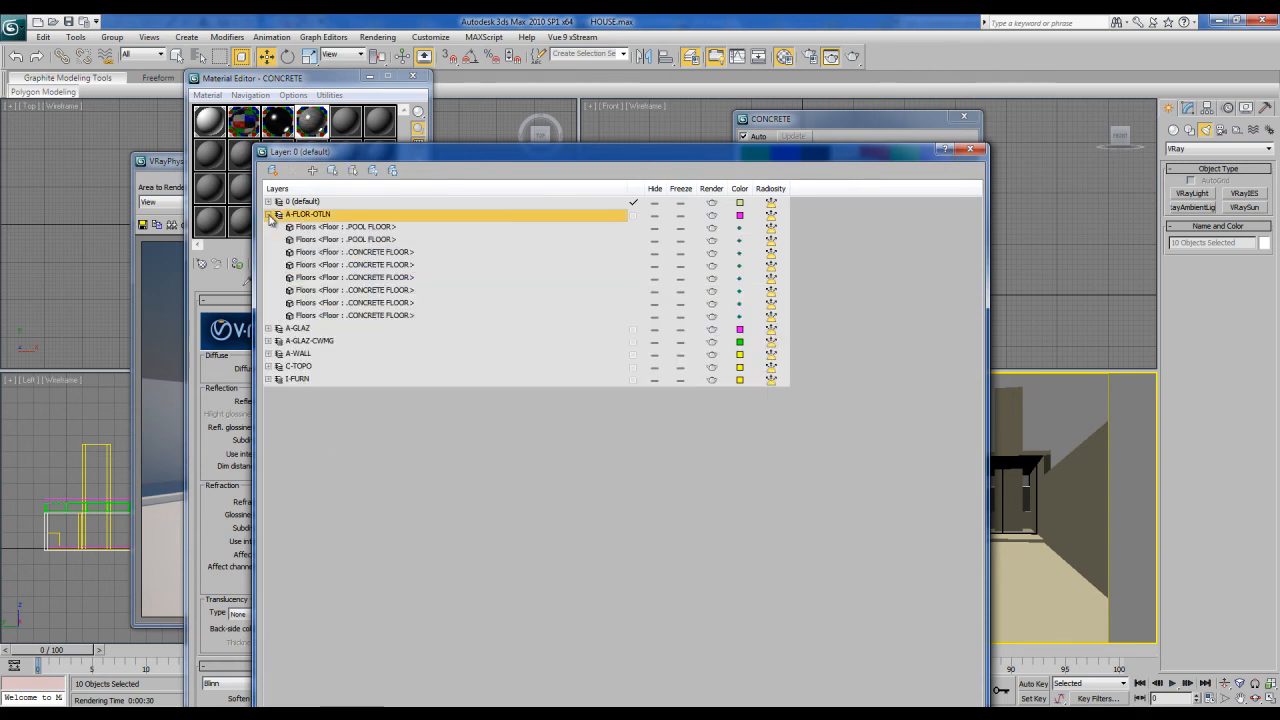
click(370, 253)
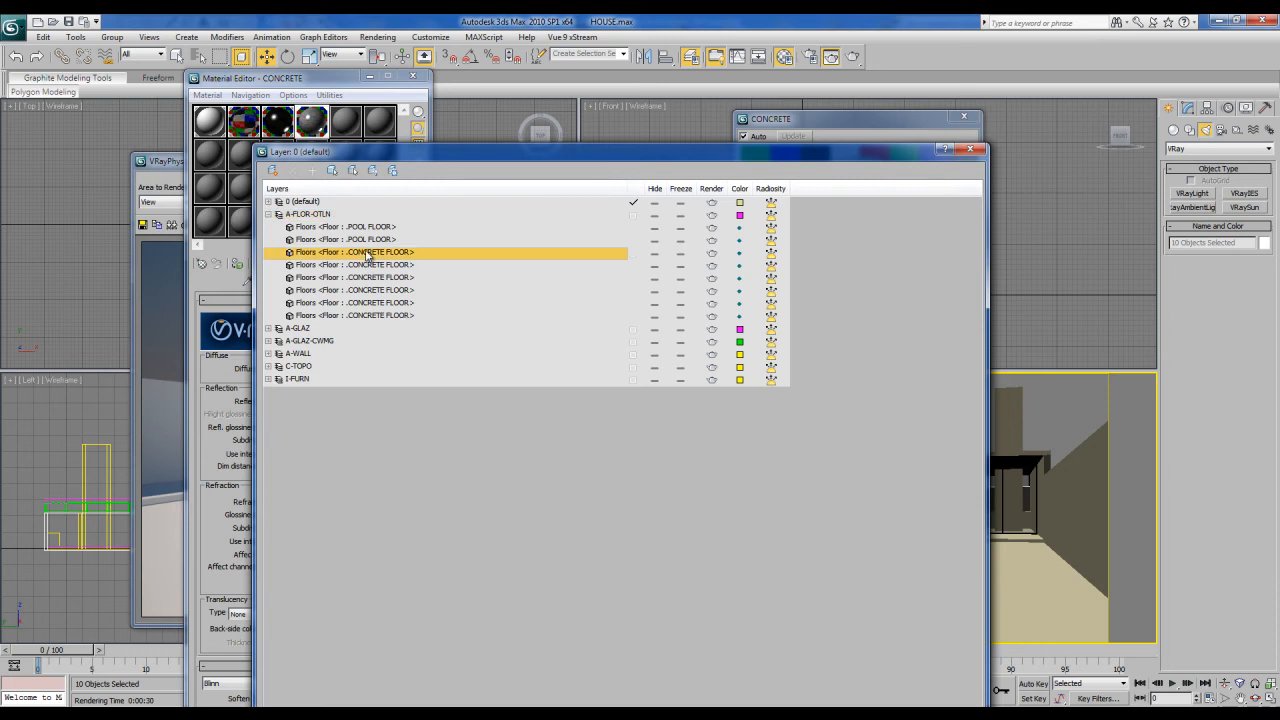
shift+click(386, 316)
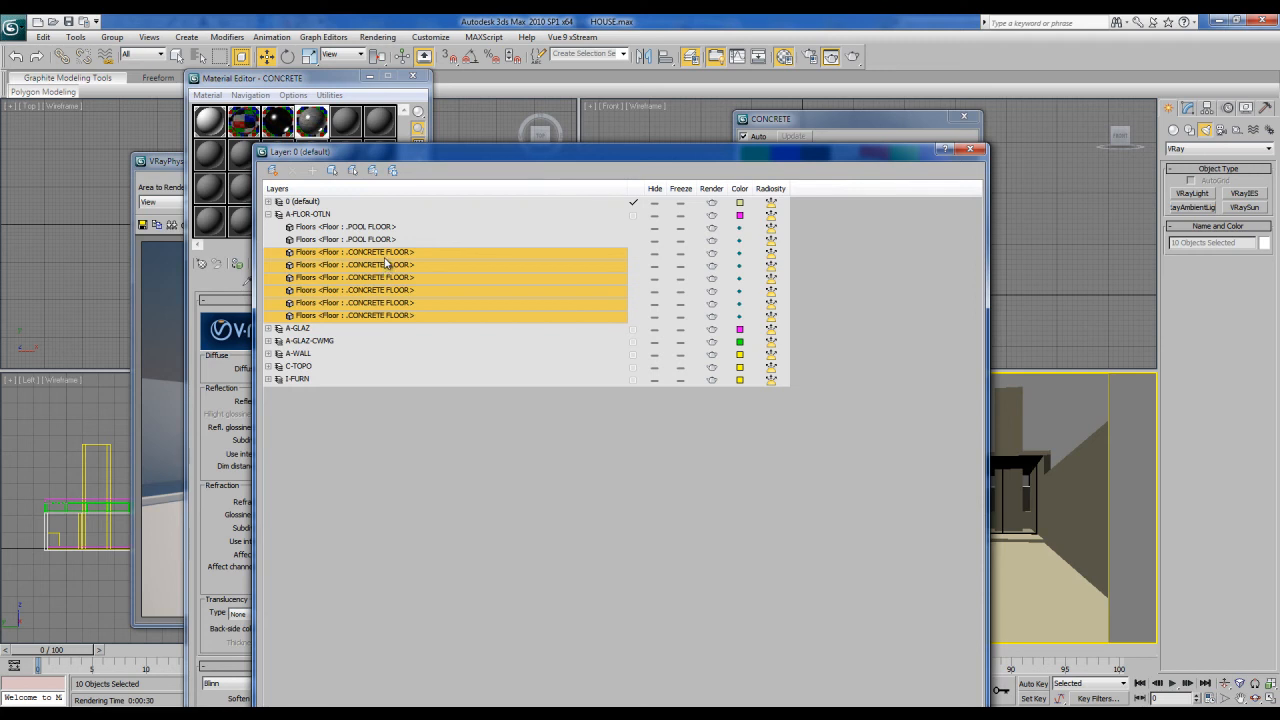
click(334, 172)
click(340, 90)
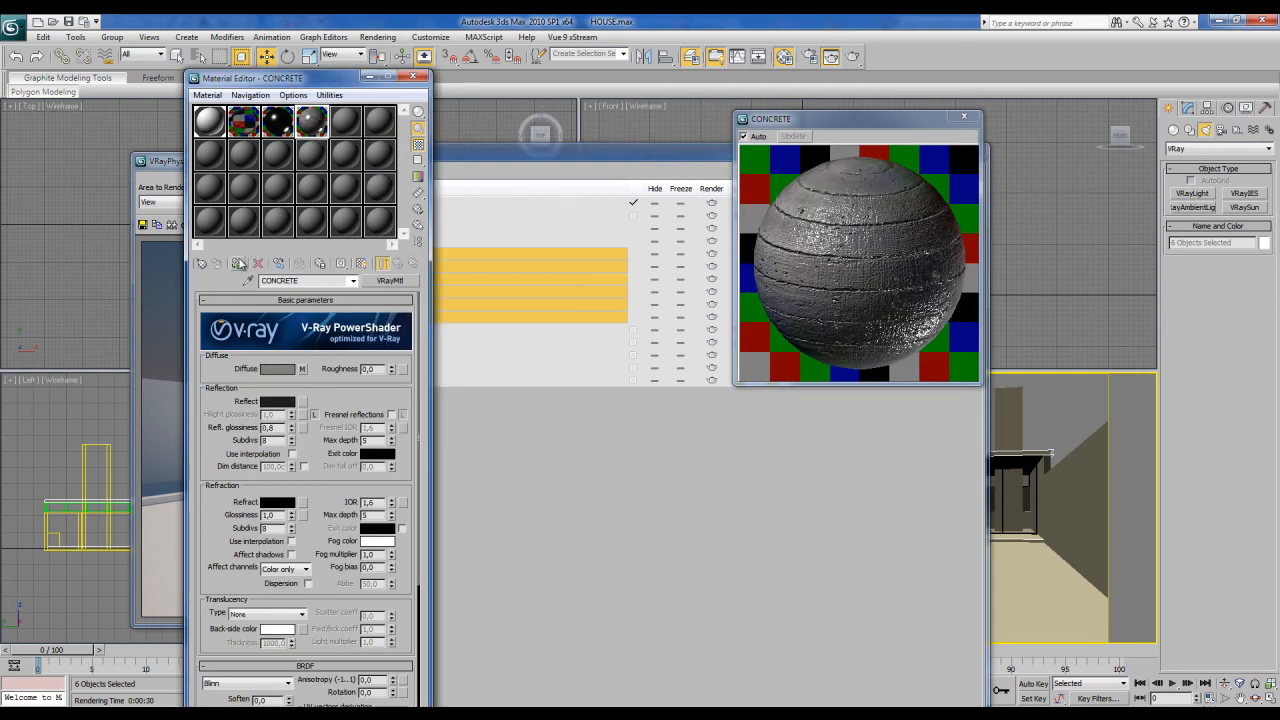
click(238, 263)
drag(643, 162, 525, 168)
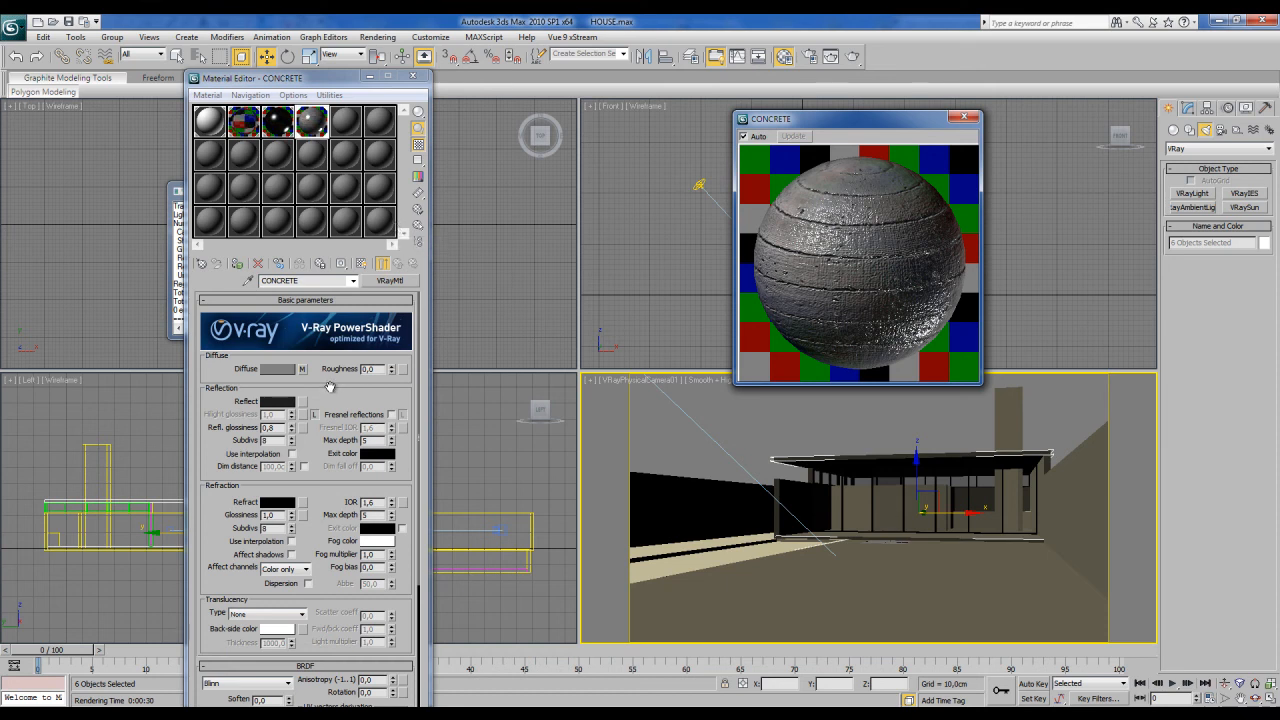
Step: Open the CONCRETE material's diffuse map and view its bitmap image
scroll(330, 386, down, 1)
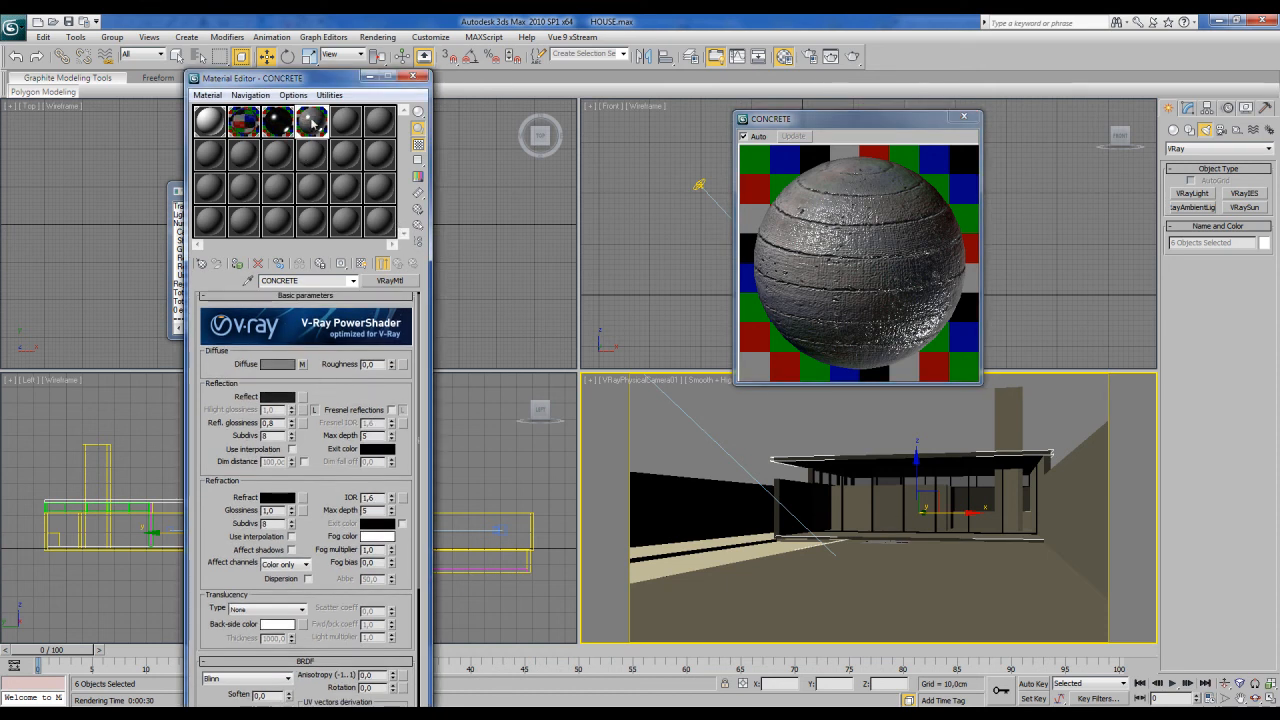
click(302, 365)
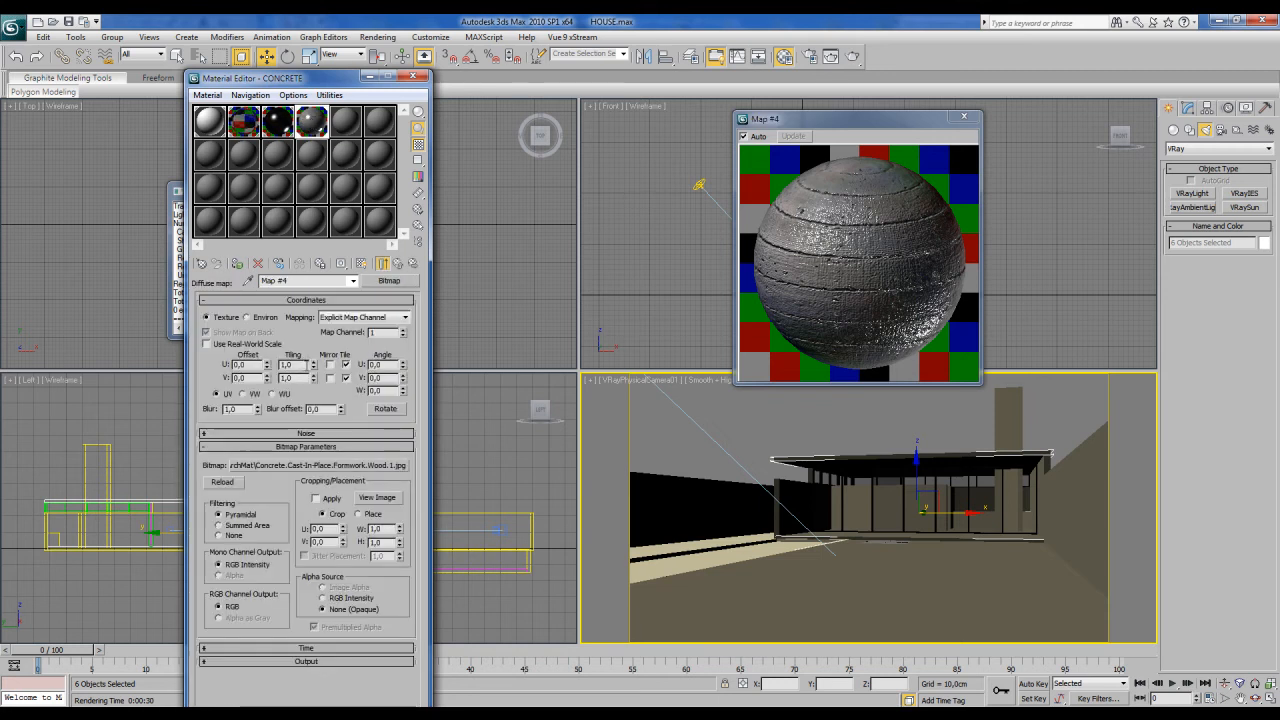
click(378, 500)
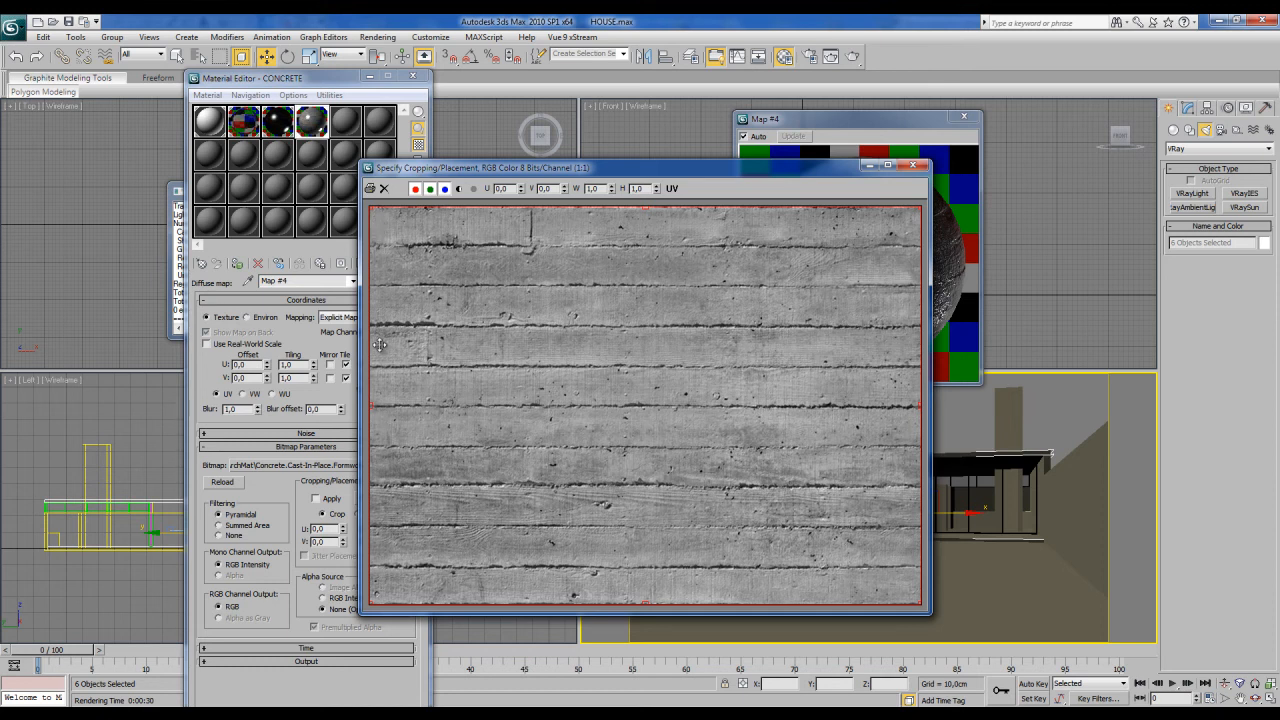
click(912, 165)
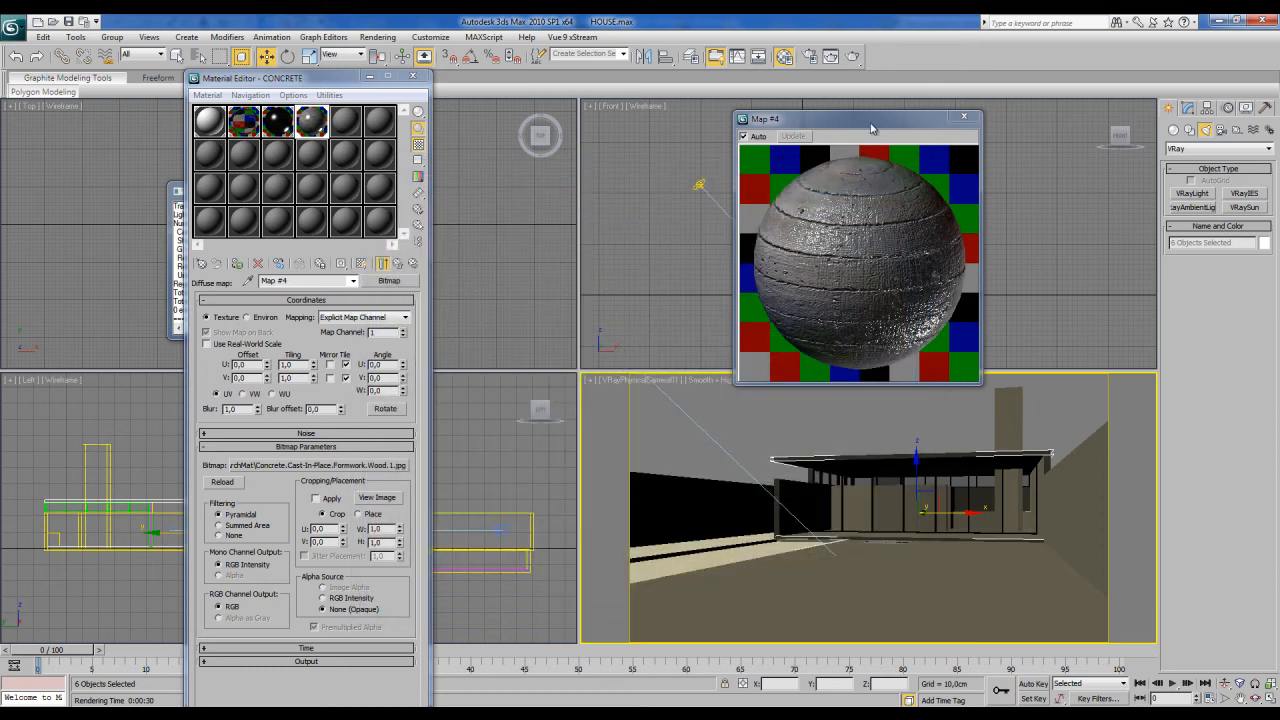
click(869, 121)
click(313, 130)
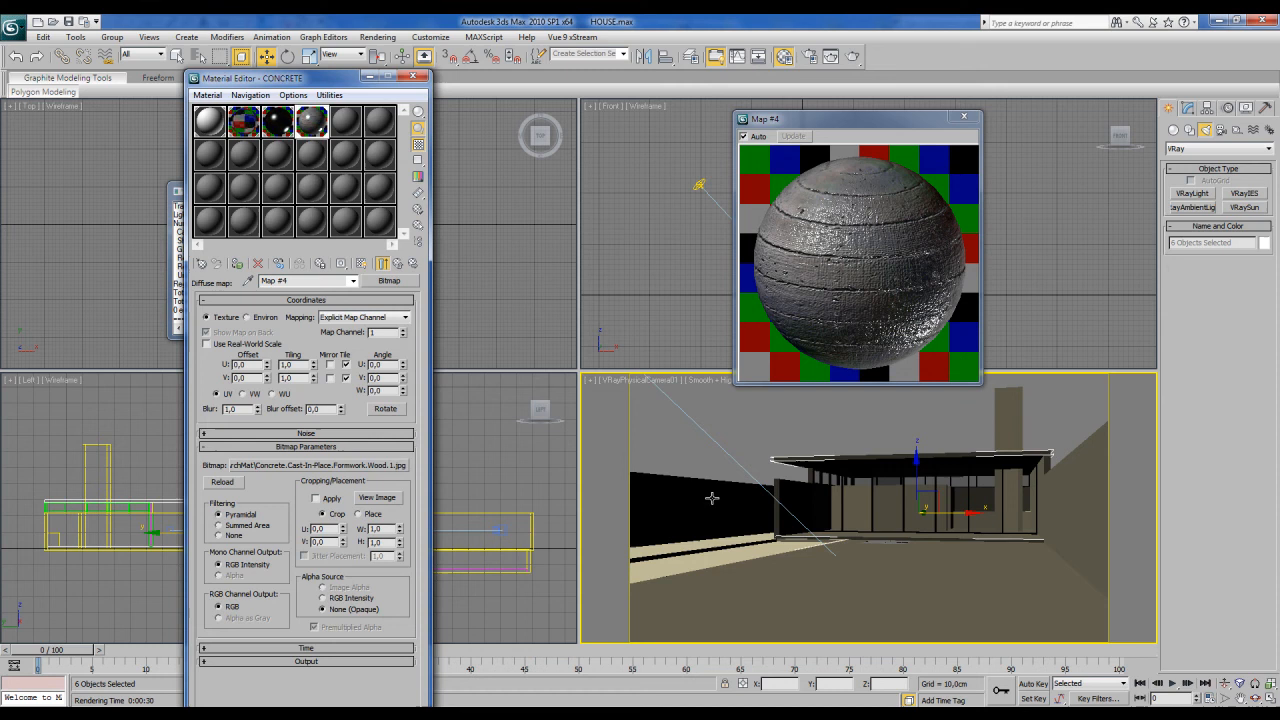
Step: Clear the selection and select all objects that use the CONCRETE material
click(717, 414)
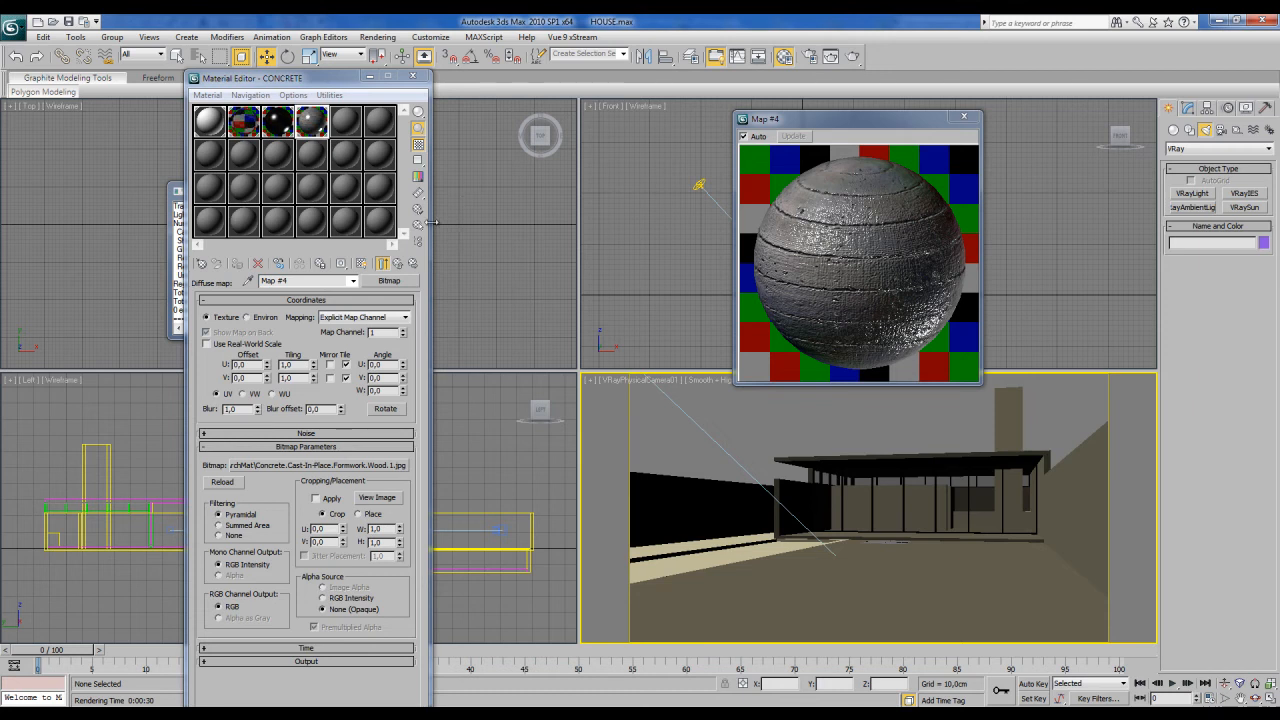
click(314, 124)
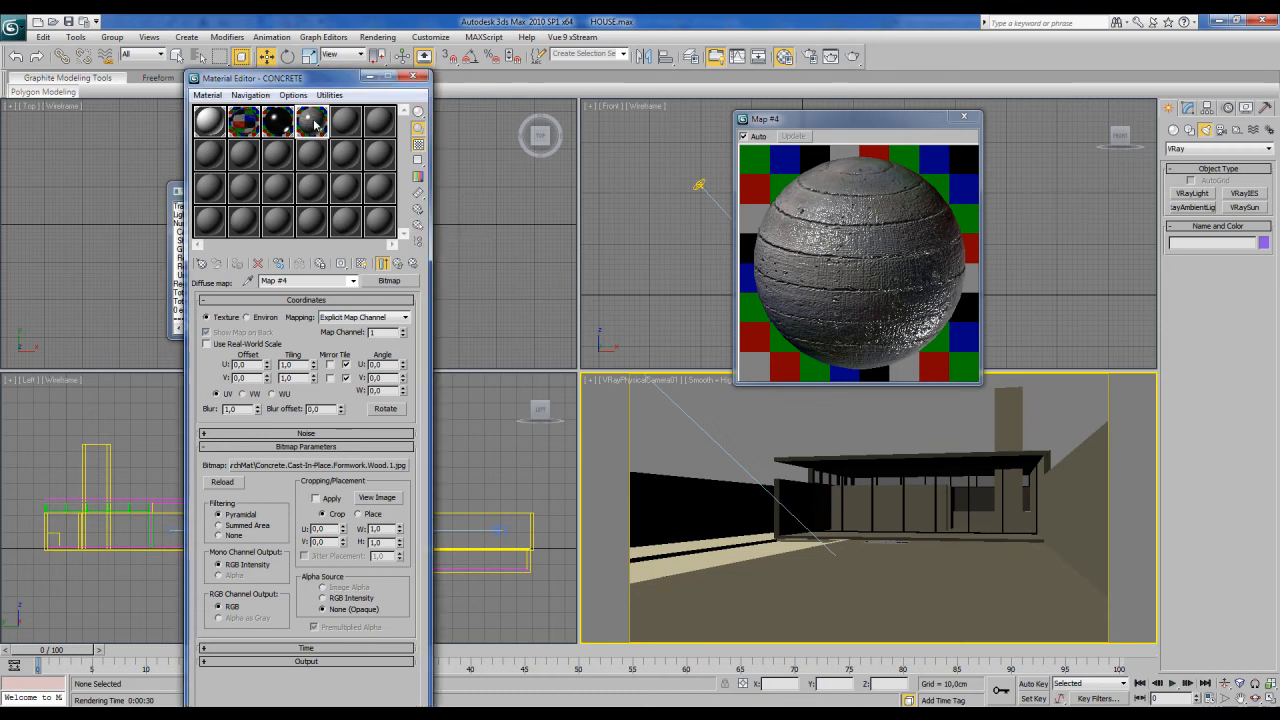
click(418, 228)
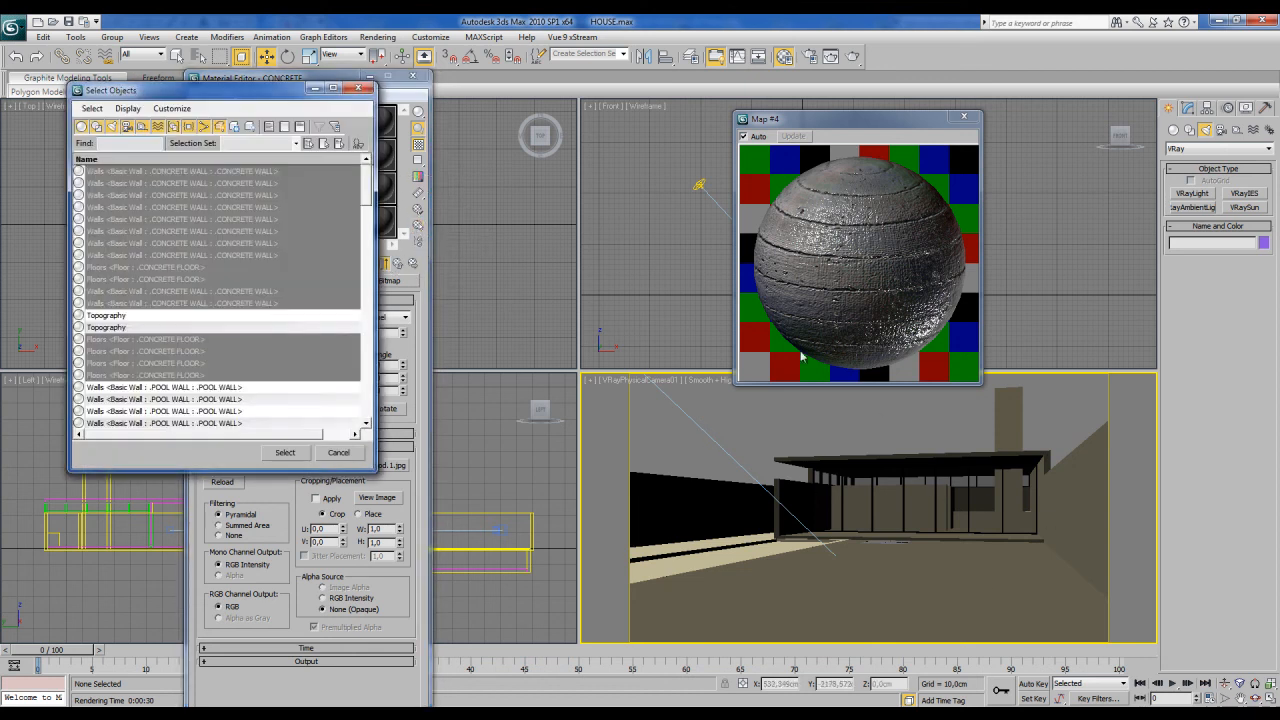
click(828, 260)
click(285, 452)
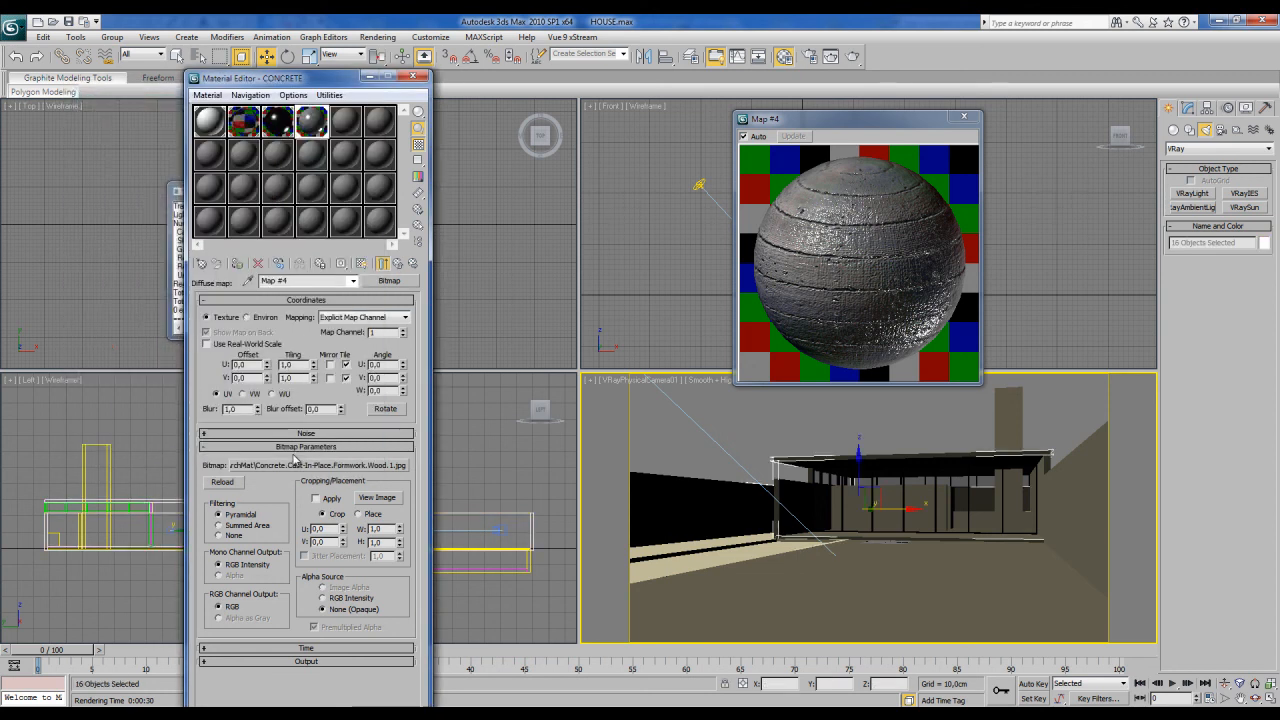
Step: Add a UVW Map modifier to the selected concrete walls and floors
click(1188, 110)
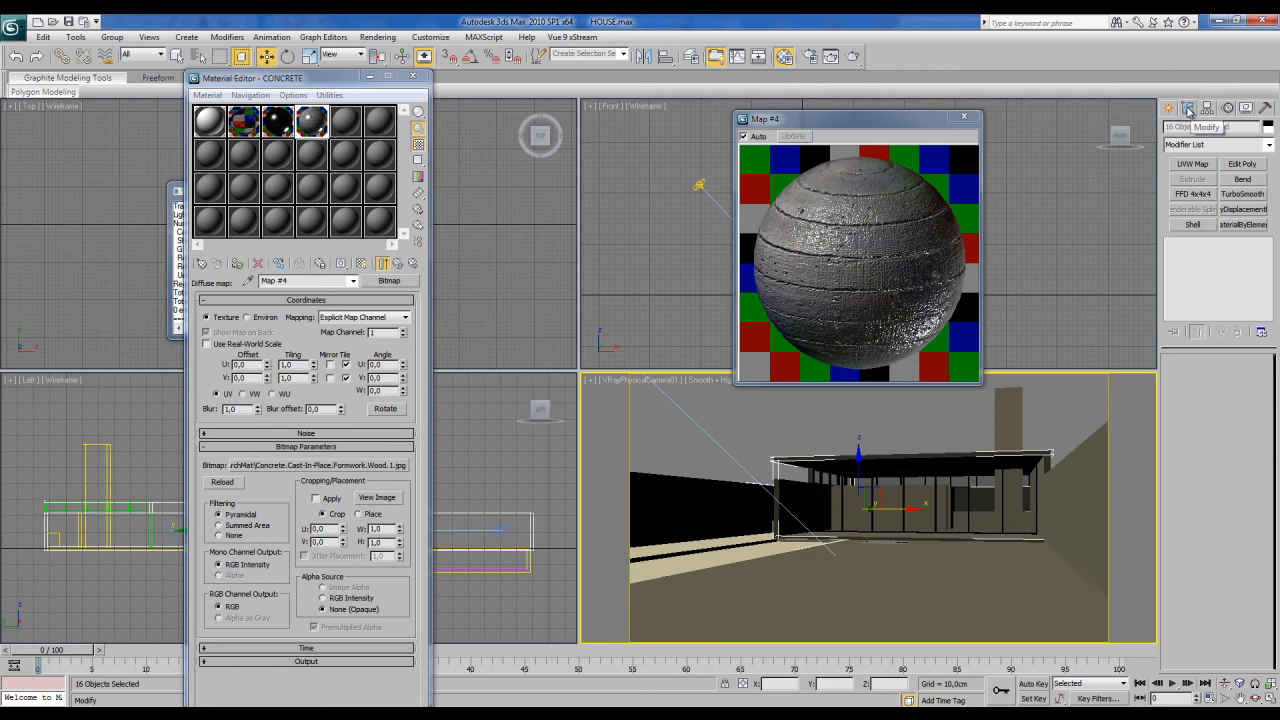
click(1270, 146)
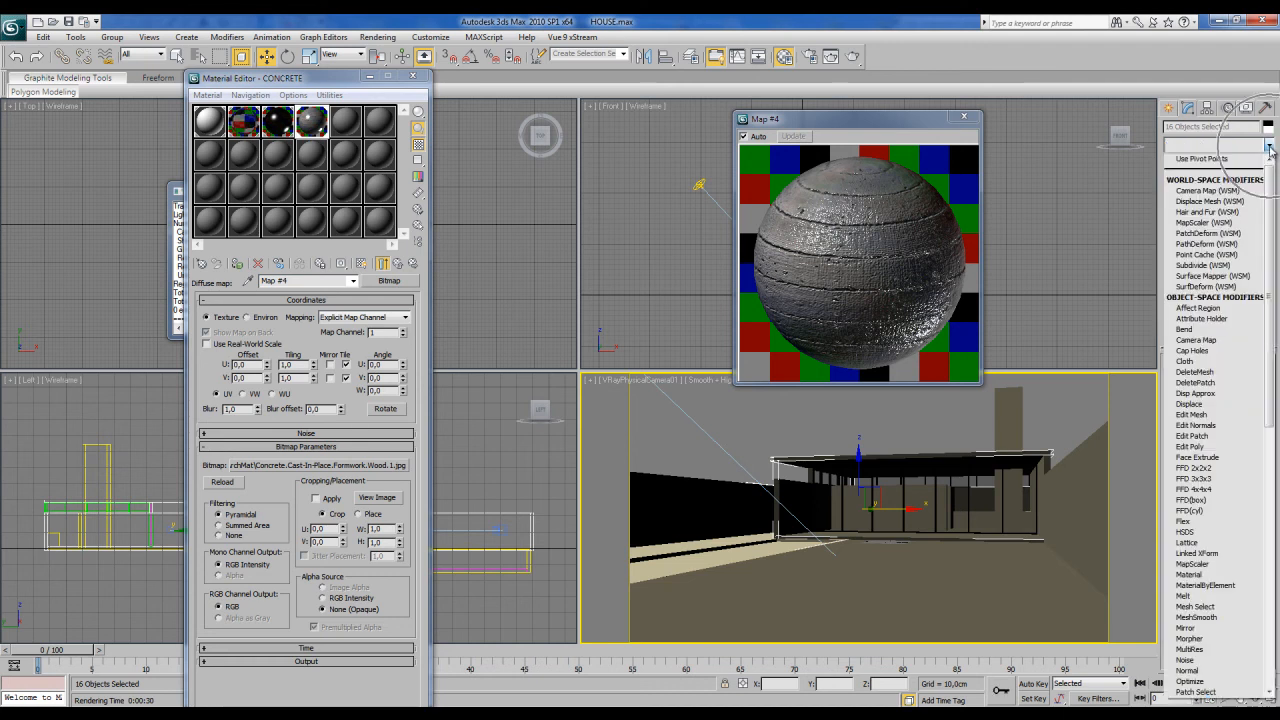
drag(1271, 185, 1275, 483)
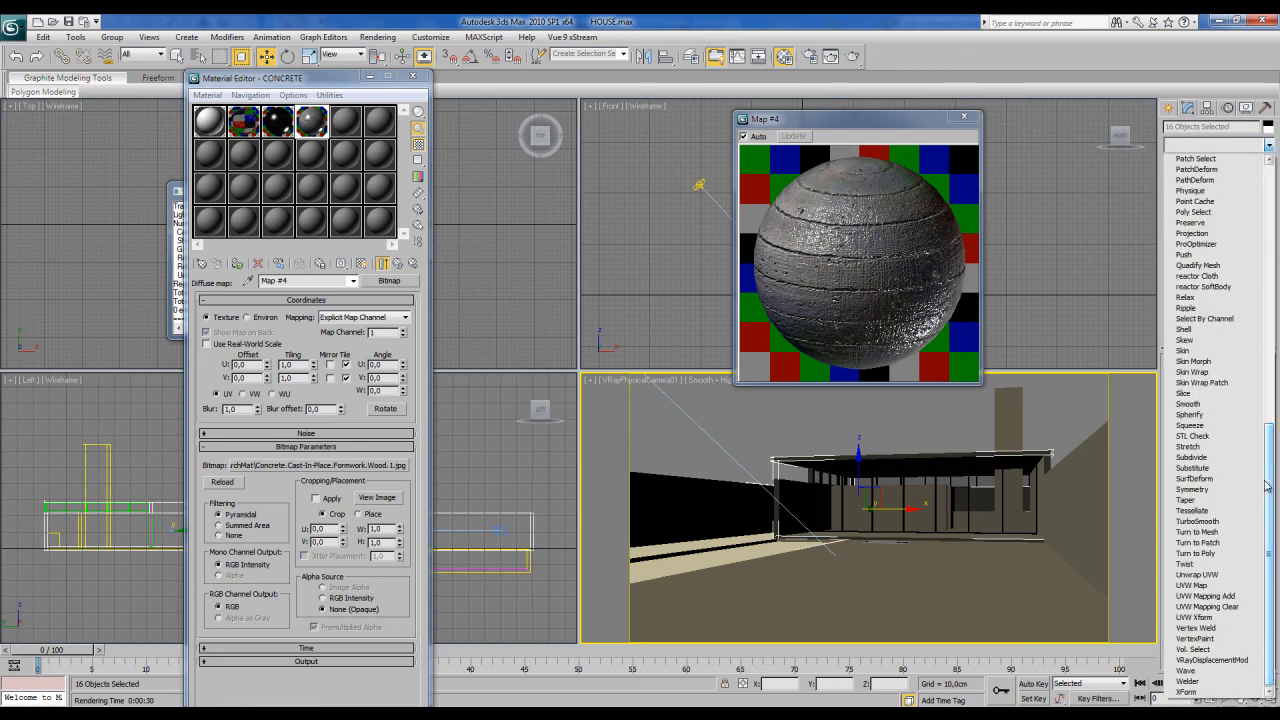
click(1204, 585)
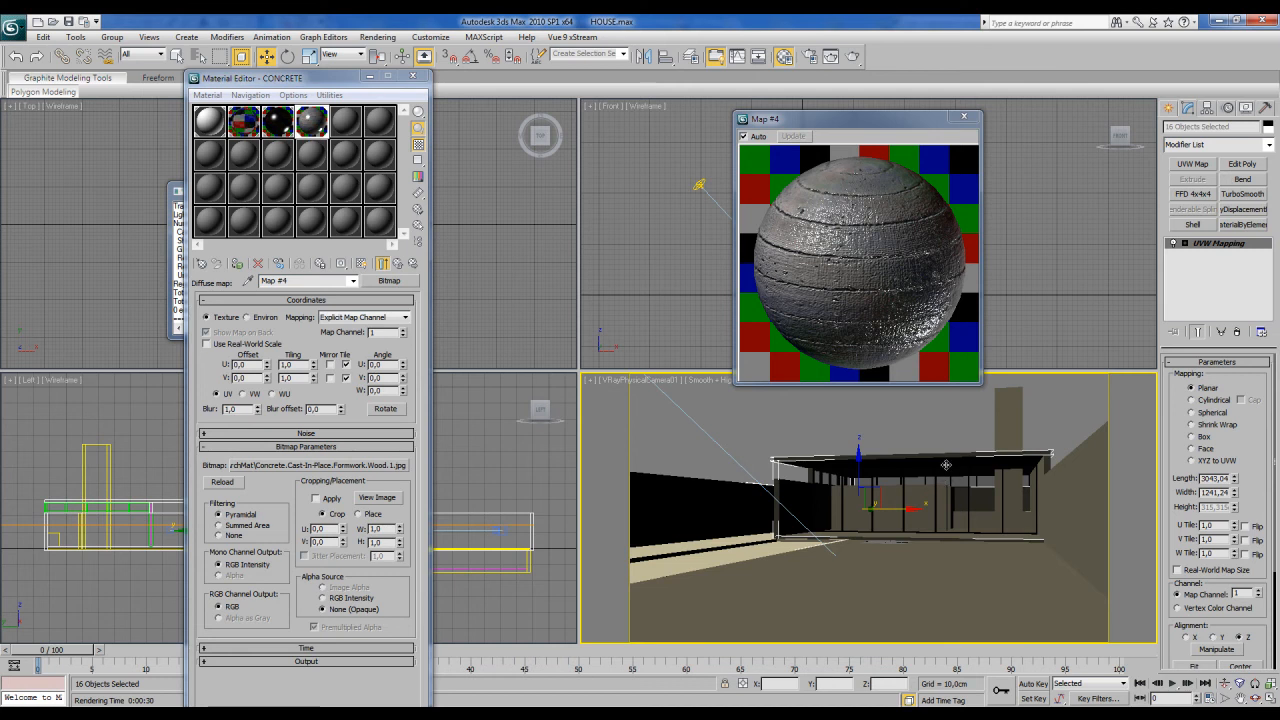
Step: Set the UVW mapping to Box with length 150 cm, width 200 cm and height 150 cm
click(1191, 436)
double_click(1210, 478)
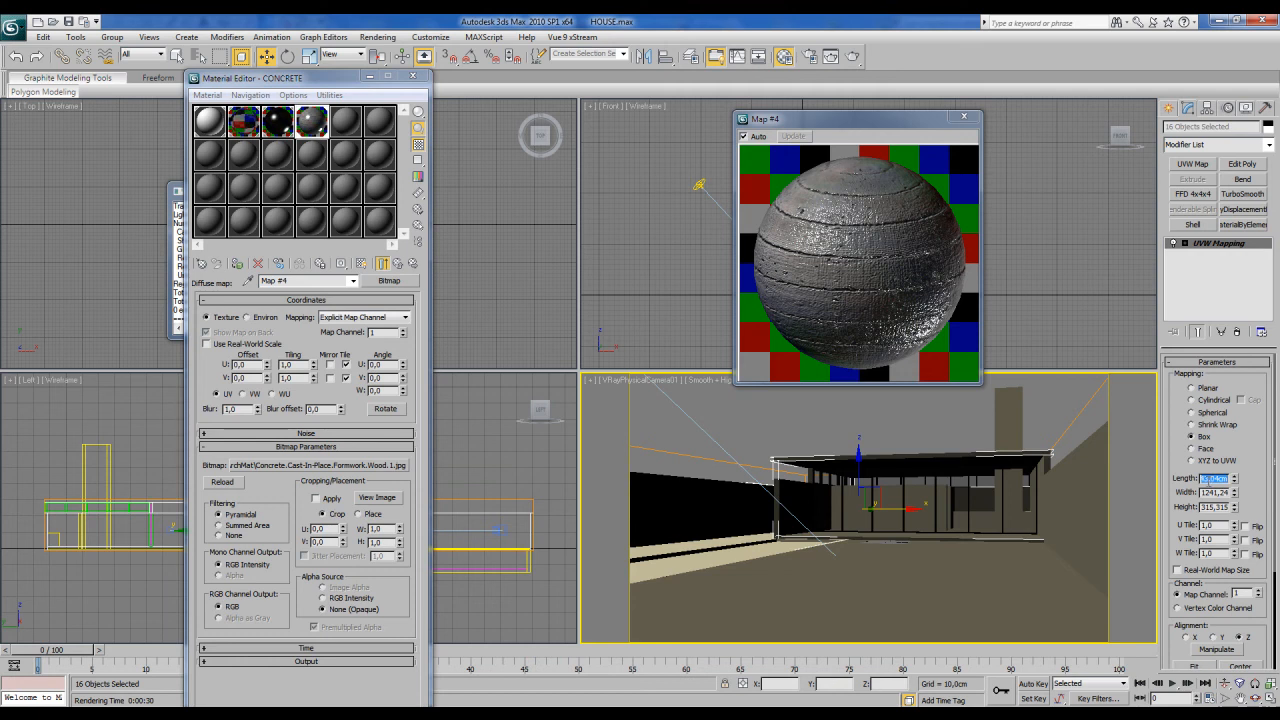
text(150)
key(Tab)
text(20)
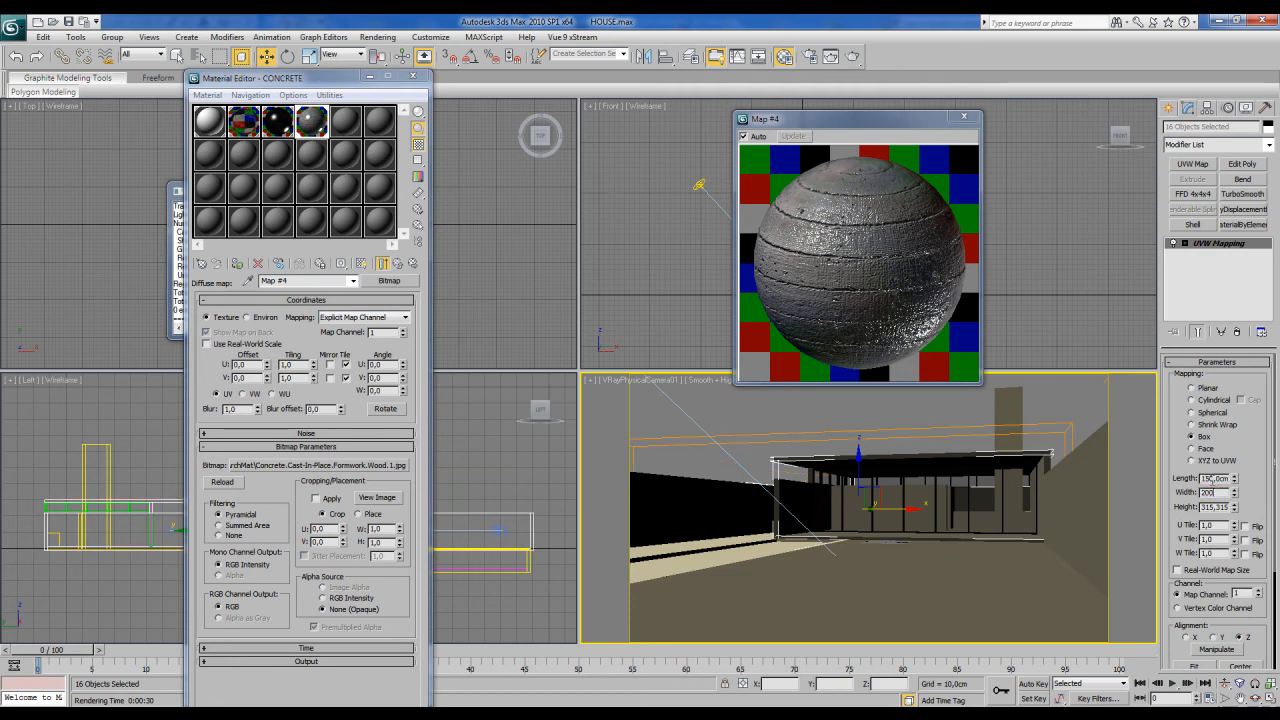
text(0)
key(Tab)
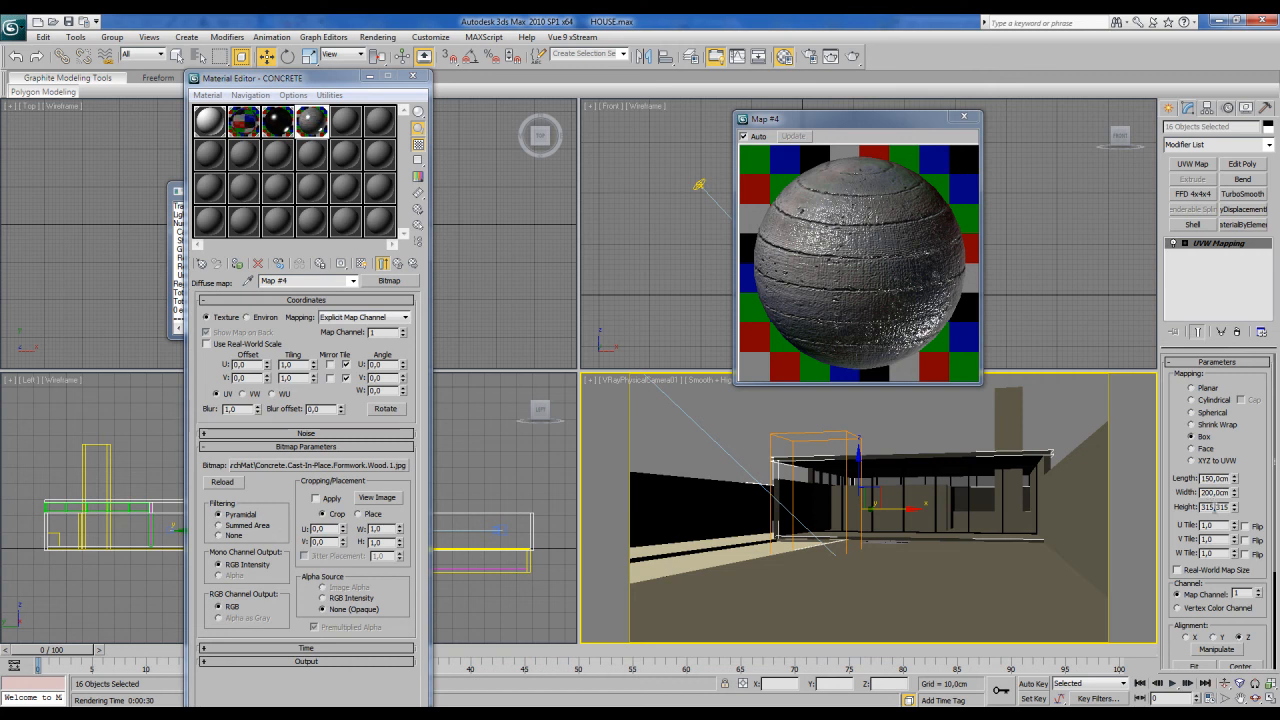
text(150)
key(Return)
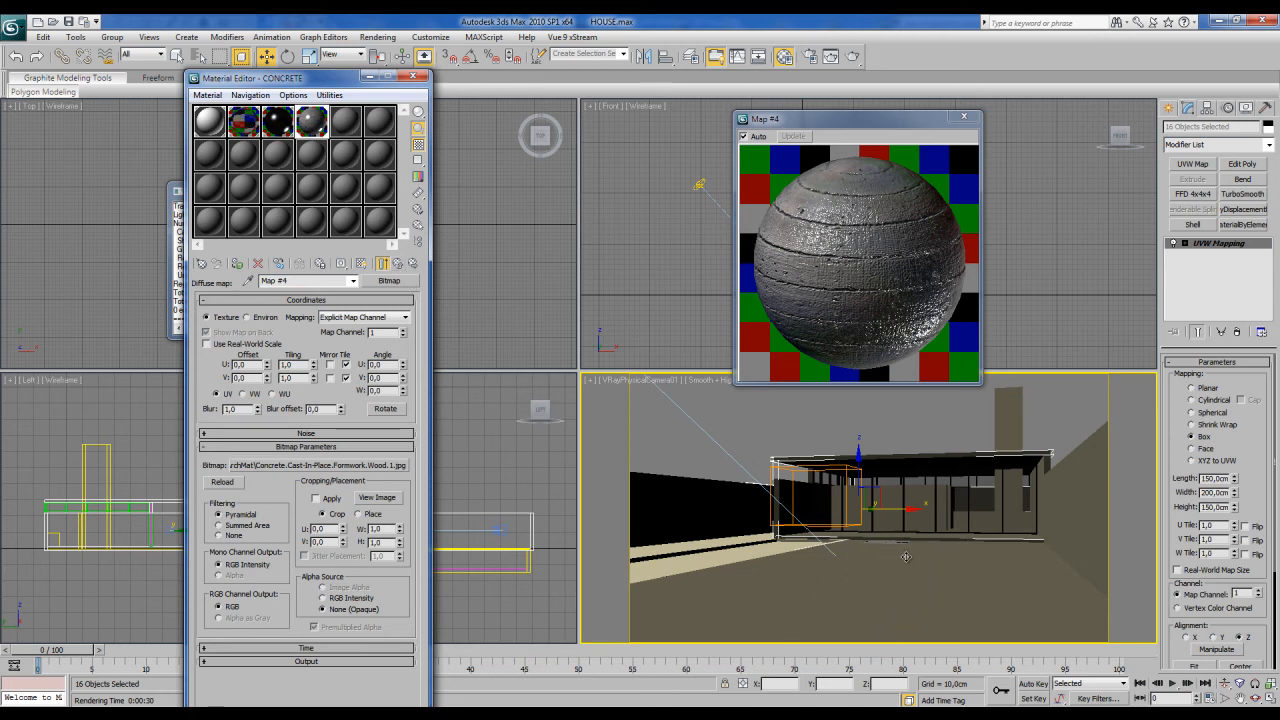
Step: Display the concrete diffuse map in the viewports and switch the Top view to Smooth + Highlights to inspect the floor's texture direction
click(362, 264)
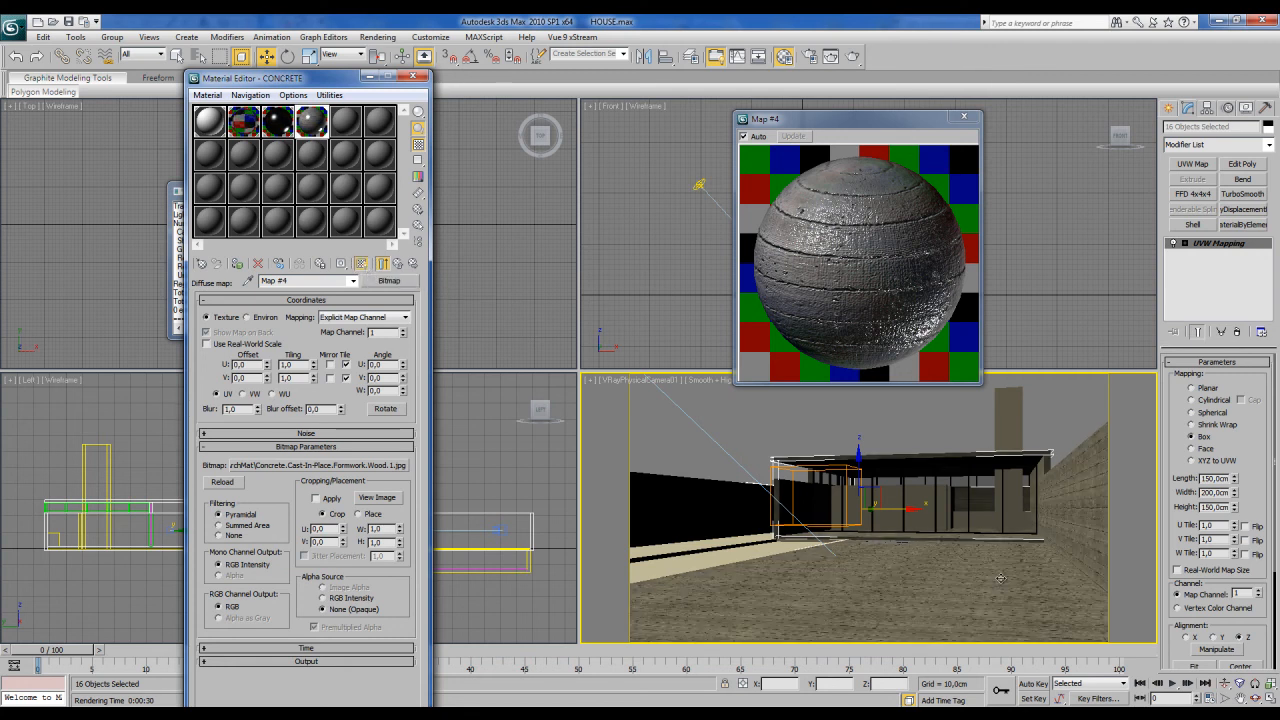
click(416, 78)
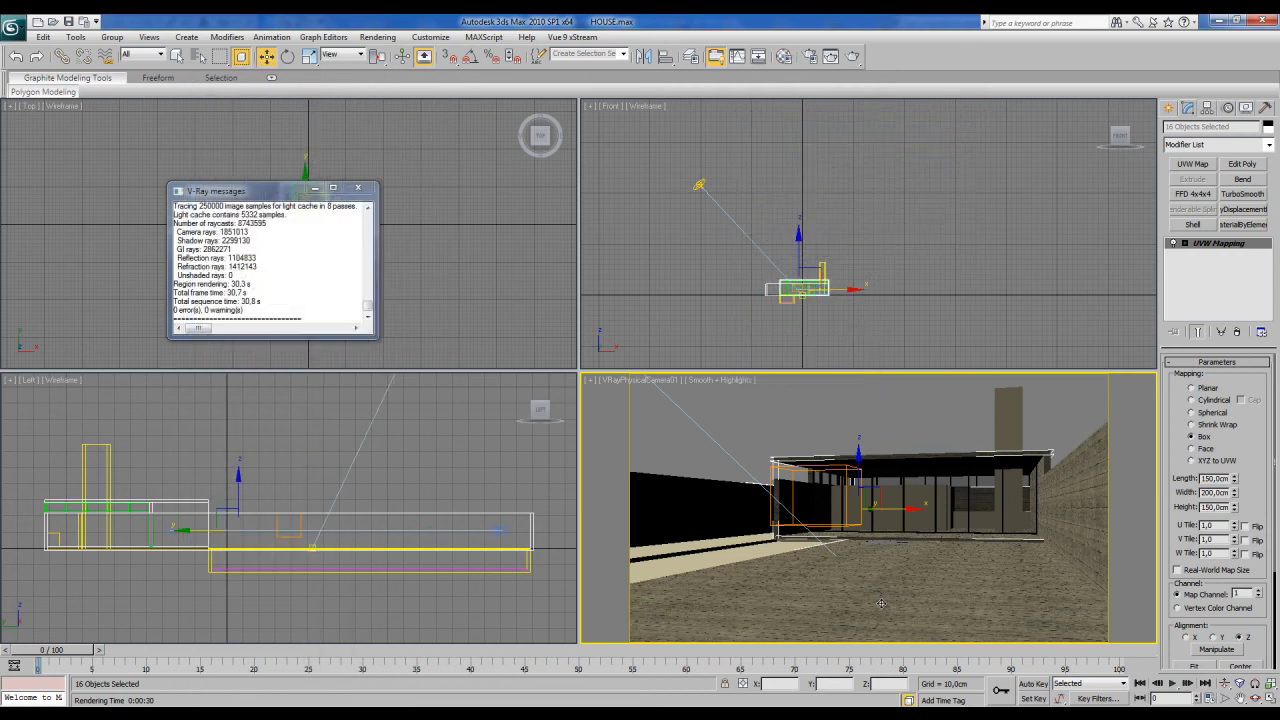
click(358, 187)
middle_drag(352, 268, 337, 262)
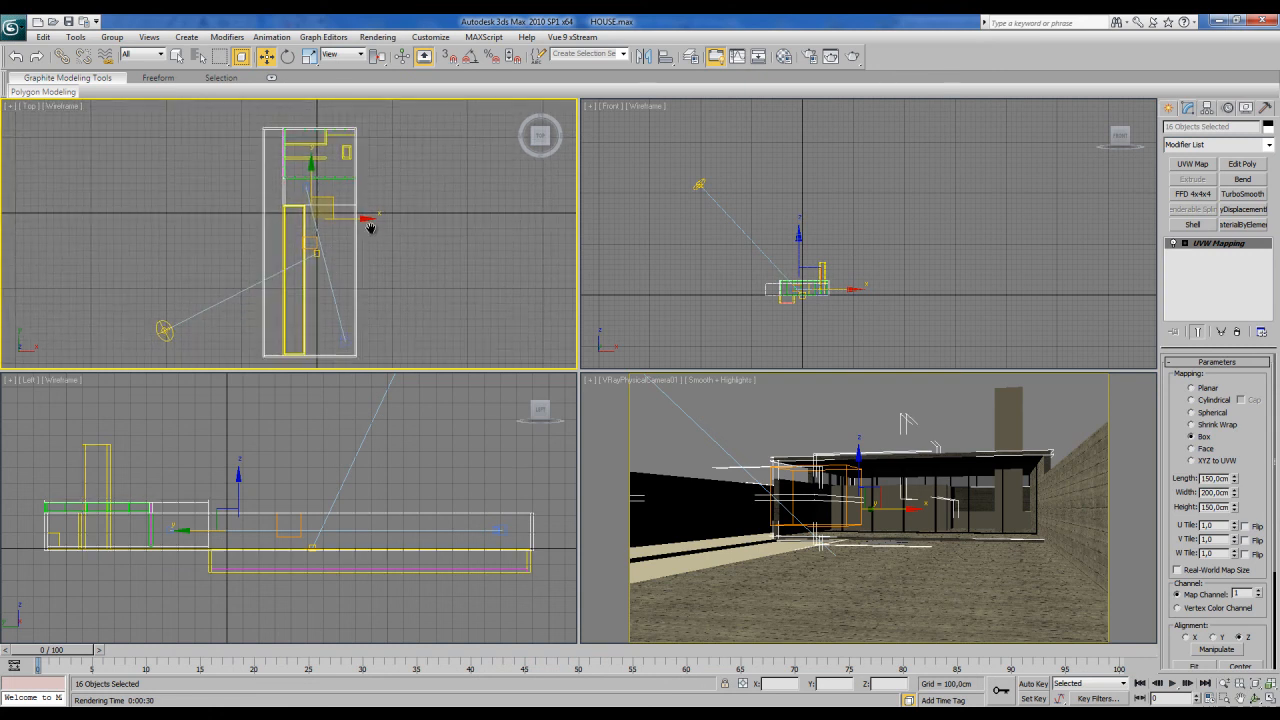
scroll(253, 221, up, 5)
scroll(323, 251, up, 3)
scroll(345, 263, up, 5)
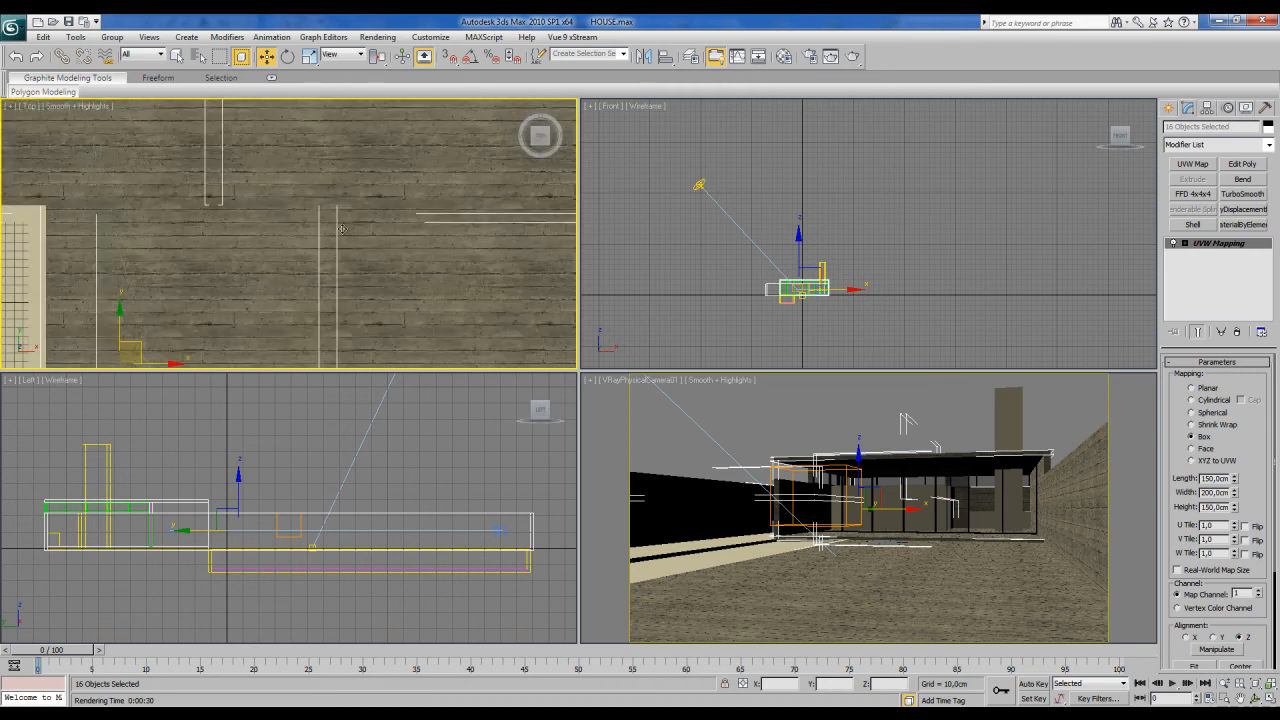
scroll(340, 255, down, 5)
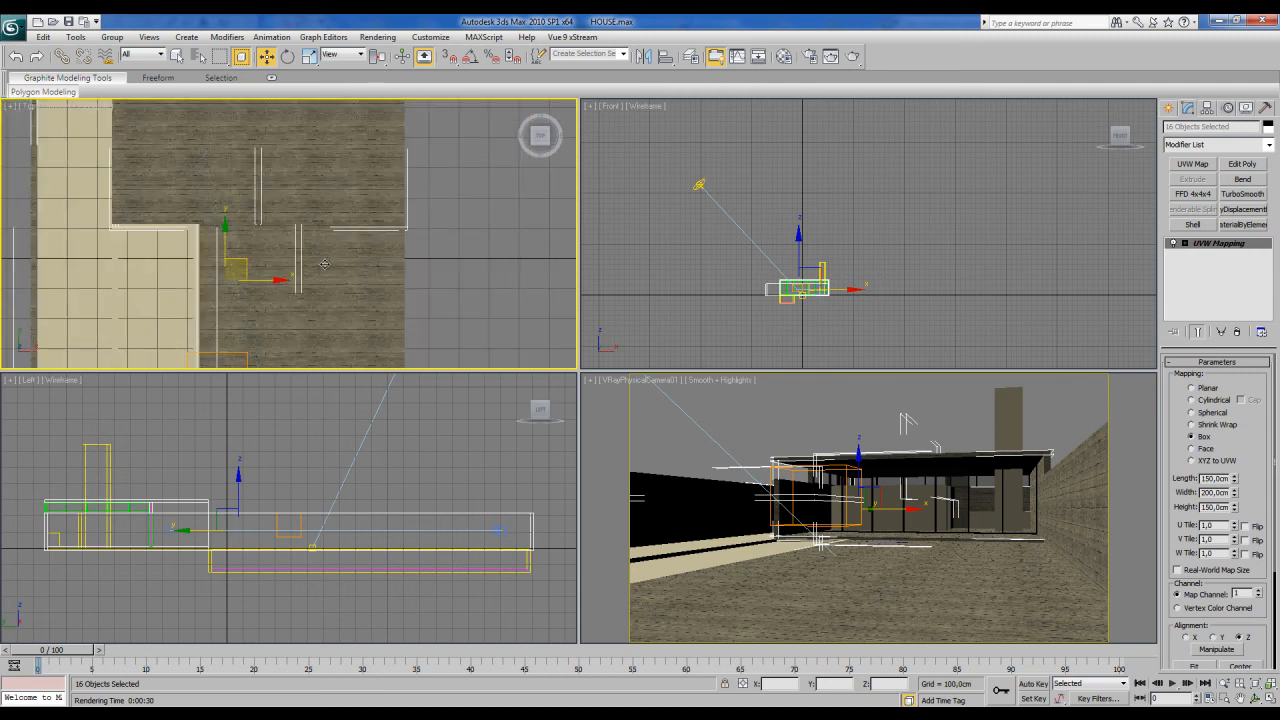
Step: Rotate the UVW Mapping gizmo 90 degrees about the screen Z axis in the Top view
key(ctrl)
key(ctrl)
key(ctrl)
click(1186, 245)
click(1208, 254)
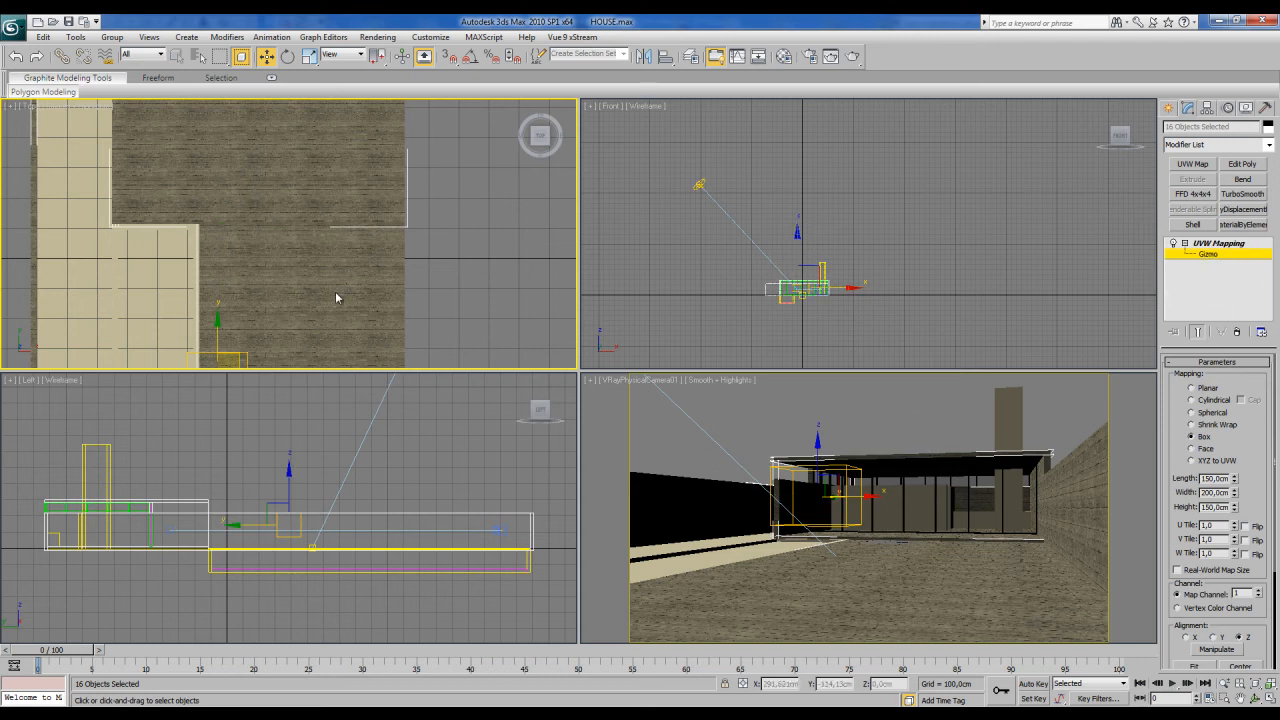
click(288, 57)
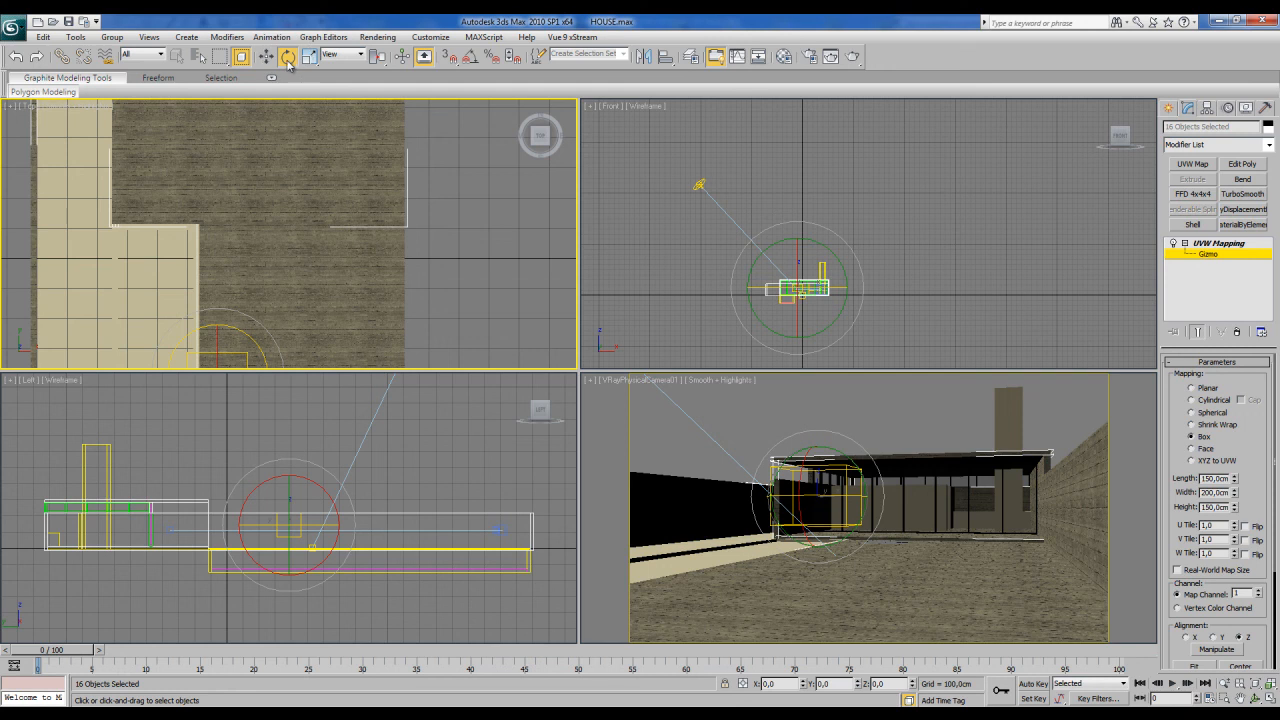
right_click(288, 57)
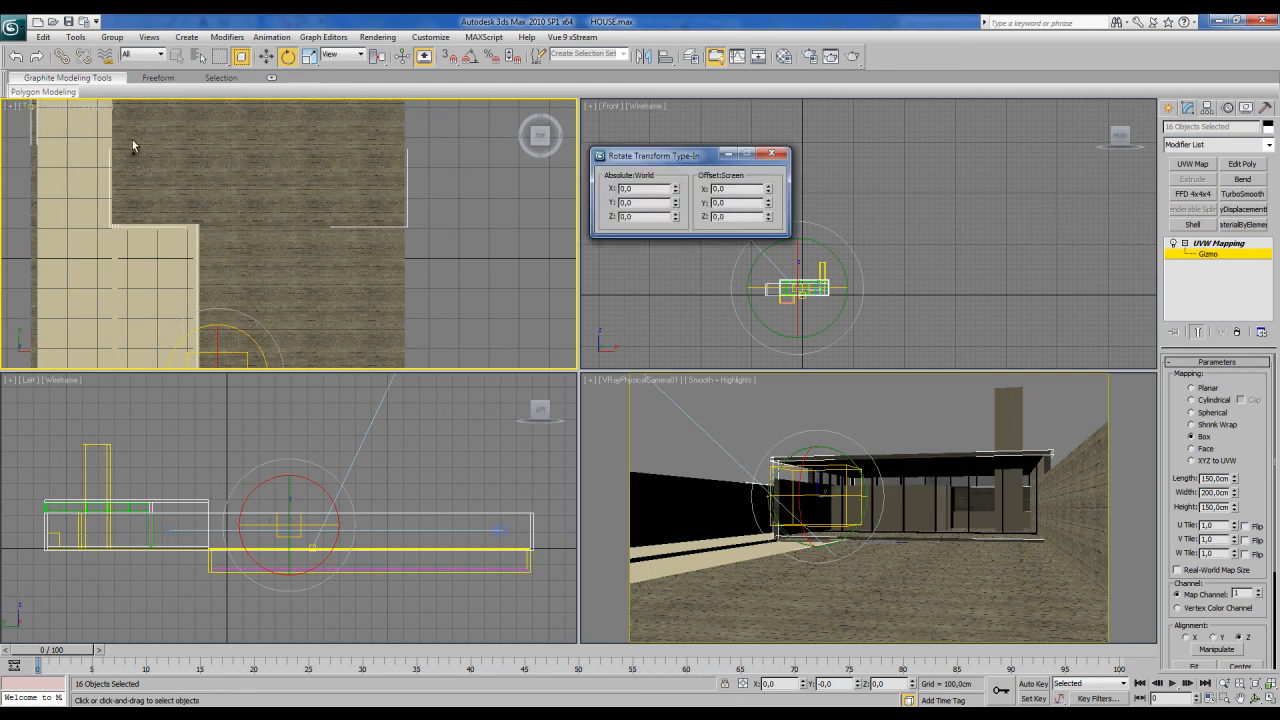
double_click(722, 216)
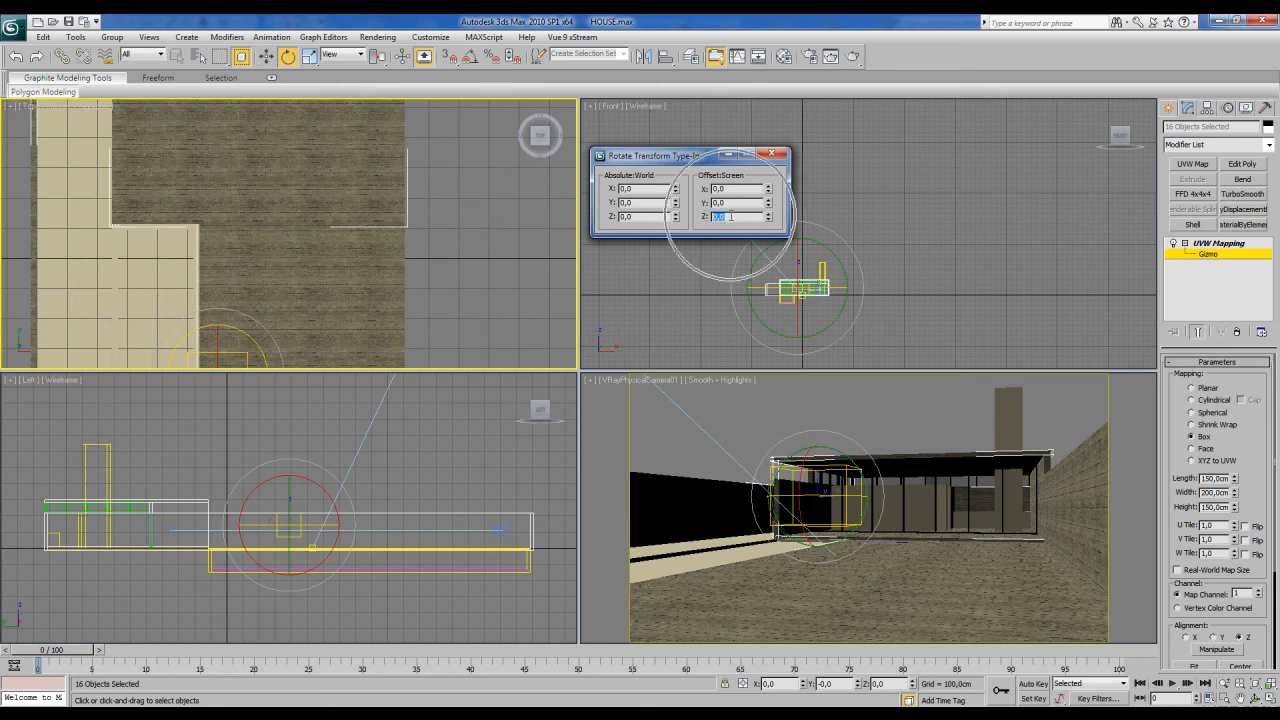
text(90)
key(Return)
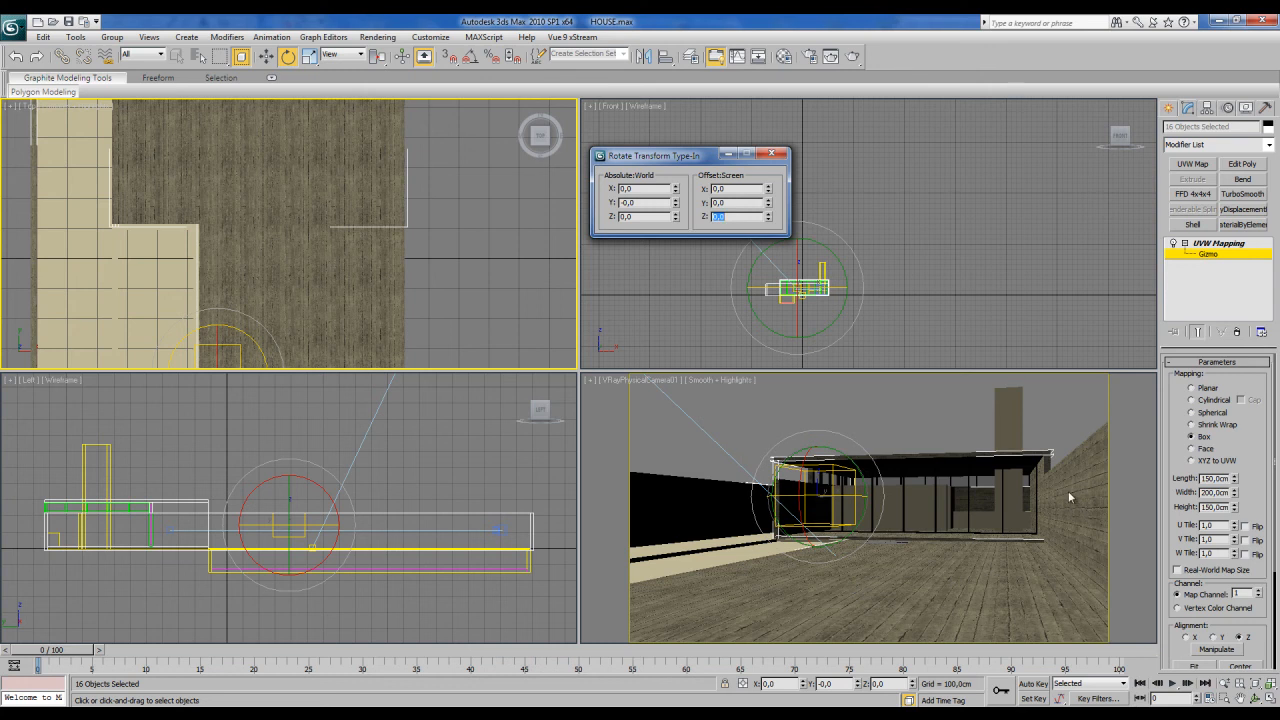
click(772, 153)
Step: Clear the selection and render the VRayPhysicalCamera01 view to check the concrete
right_click(801, 405)
click(1169, 107)
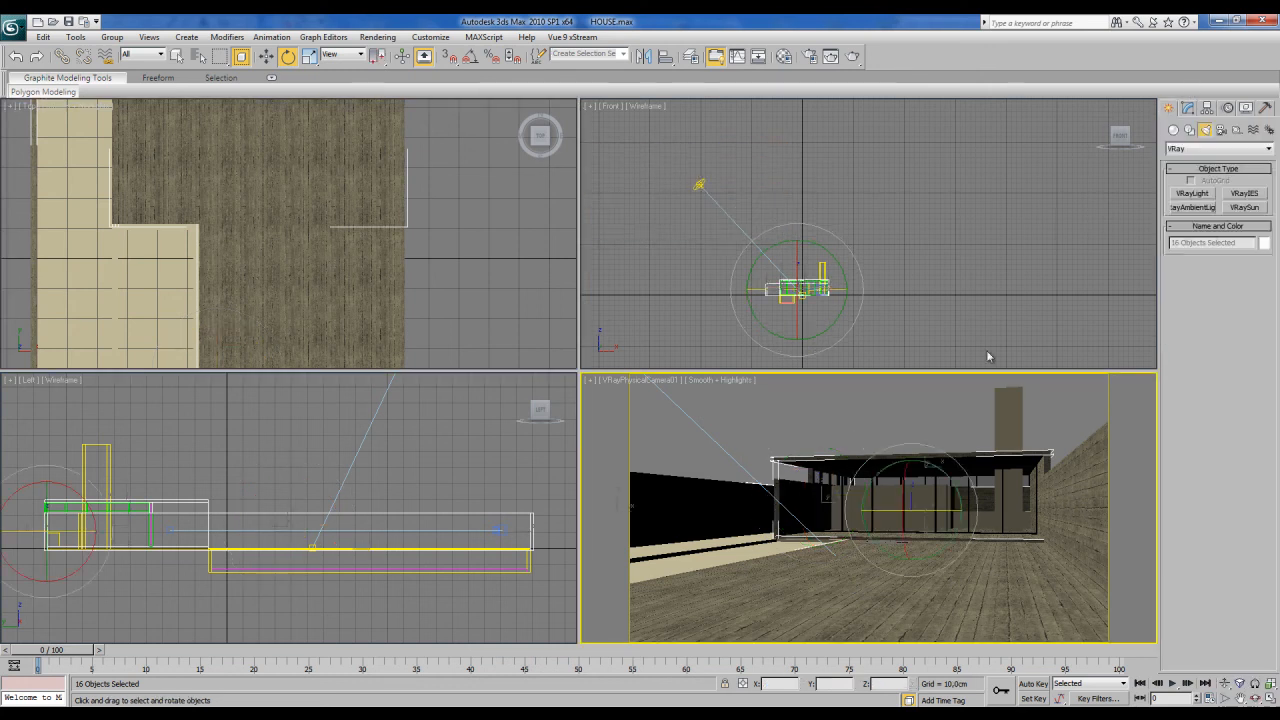
click(927, 404)
click(852, 58)
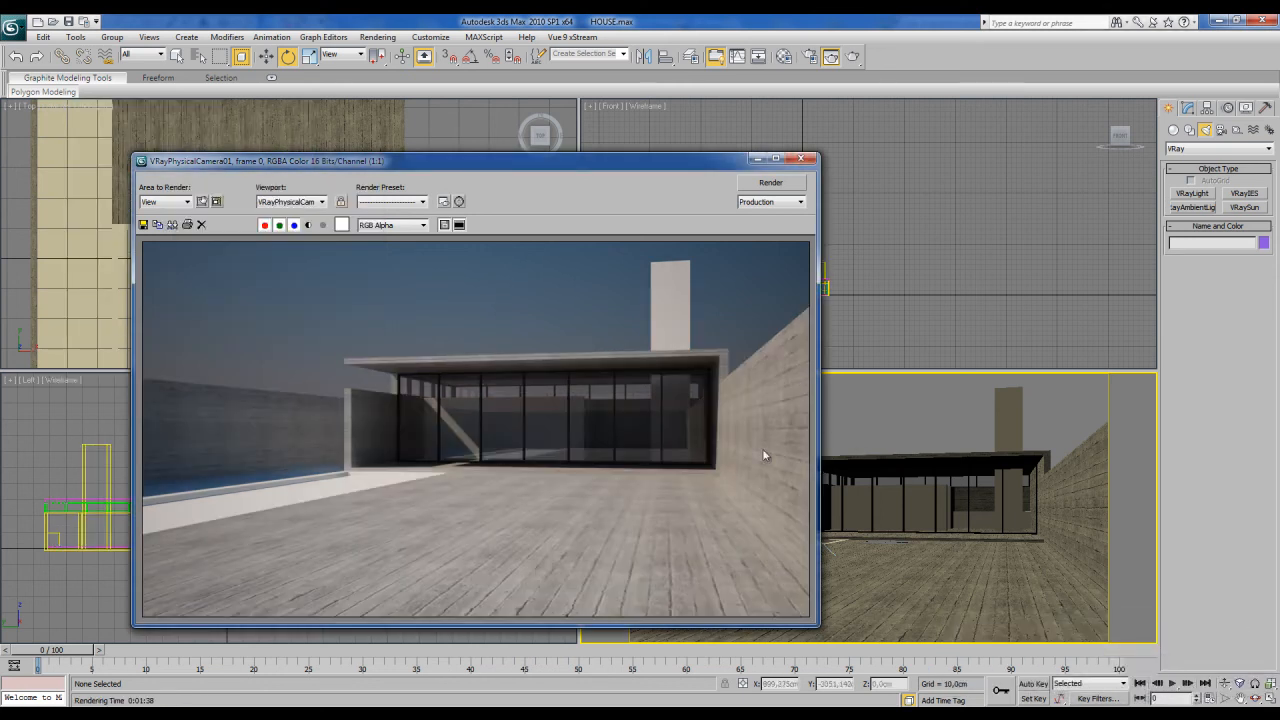
drag(605, 173, 631, 166)
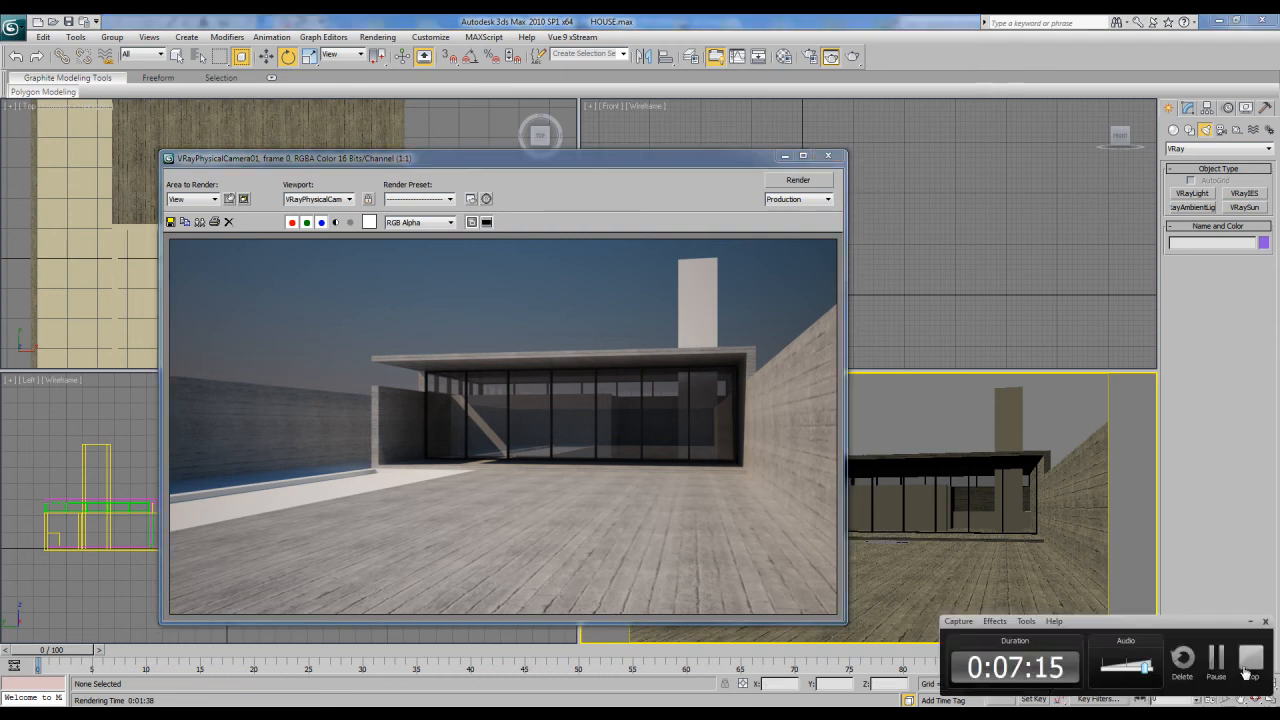
Step: Name the fifth material slot GRASS and change its type to VRayMtl
key(m)
click(1210, 660)
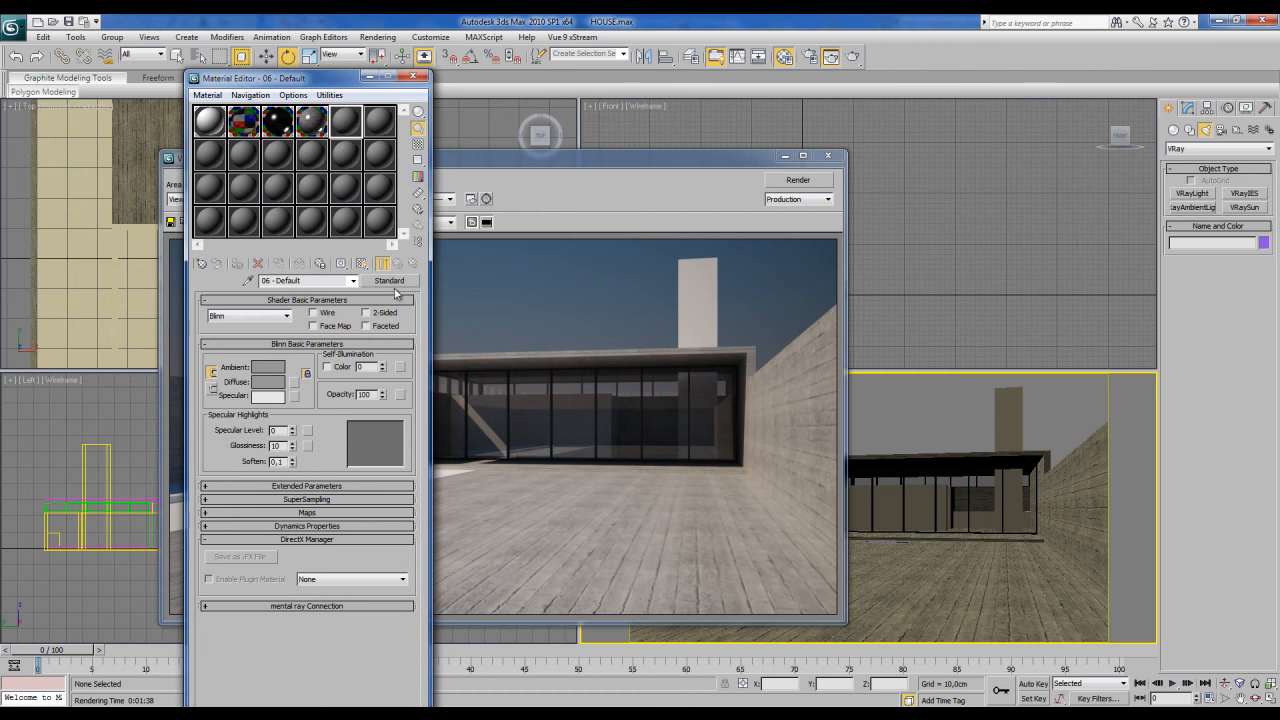
click(333, 281)
text(GRASS)
click(389, 282)
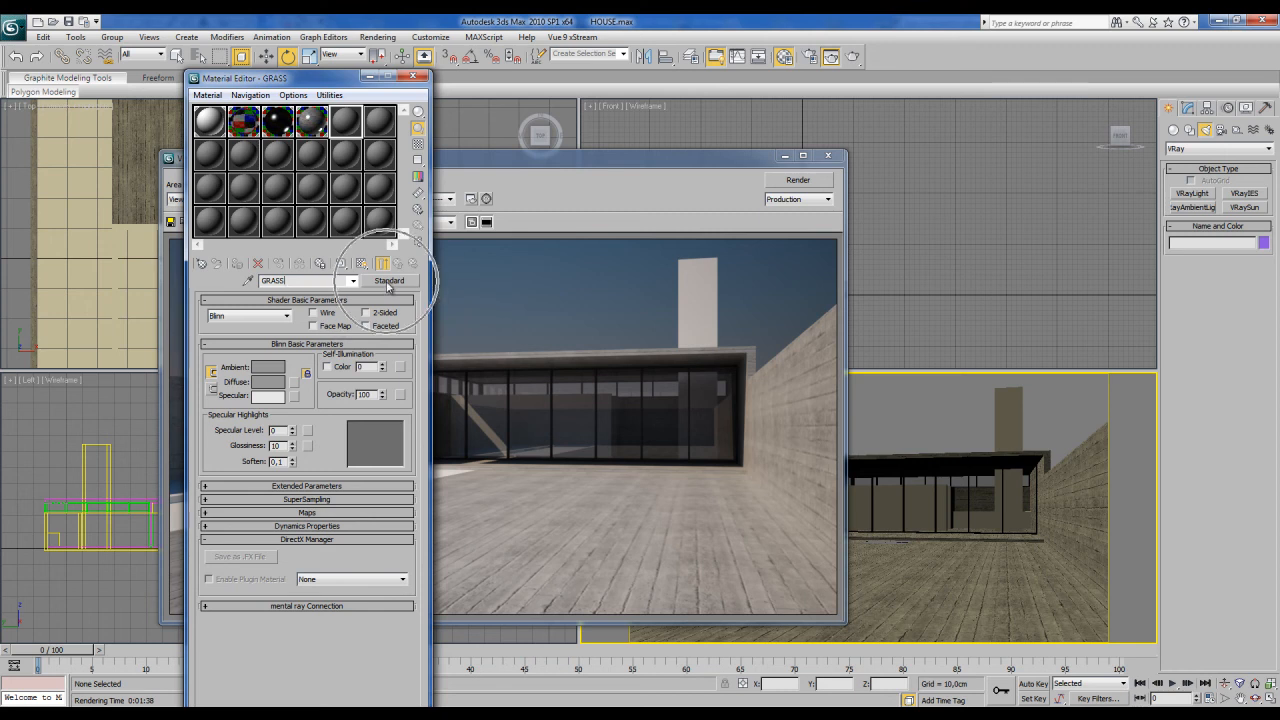
double_click(587, 359)
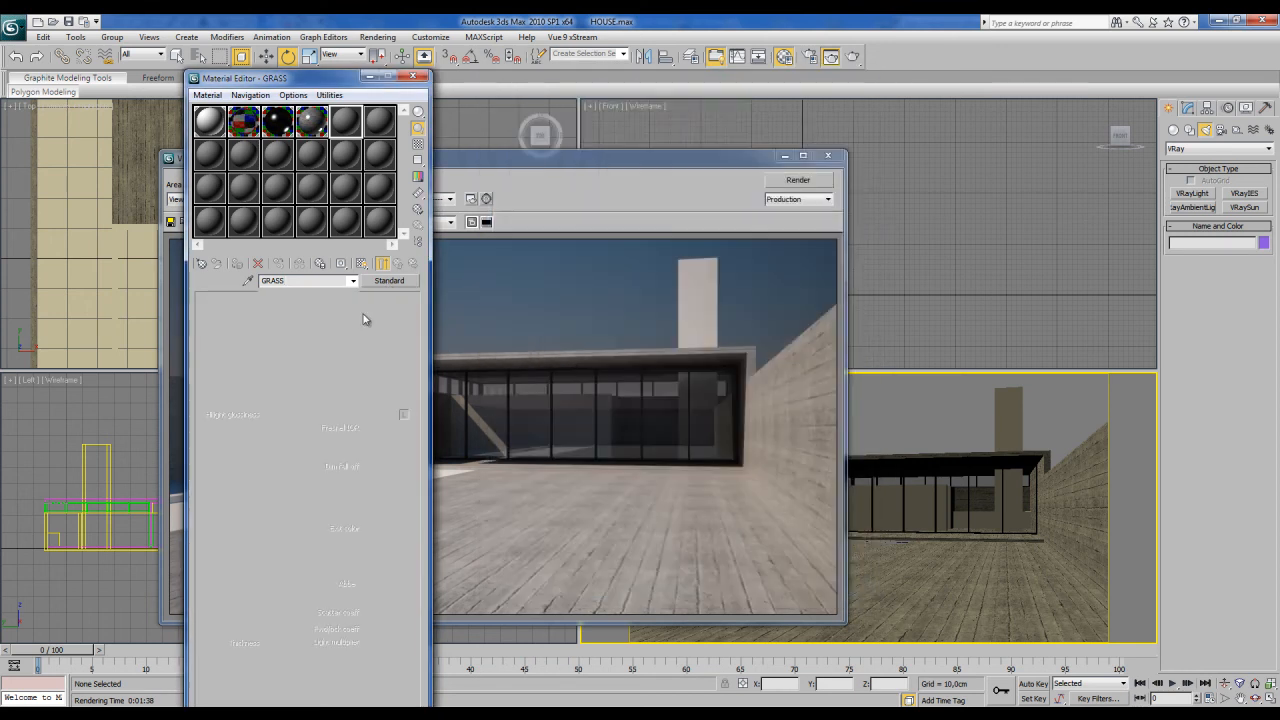
Step: Load Sitework.Planting.Grass.1.jpg from the ArchMat folder as the GRASS material's diffuse bitmap and return to the parent material
click(305, 370)
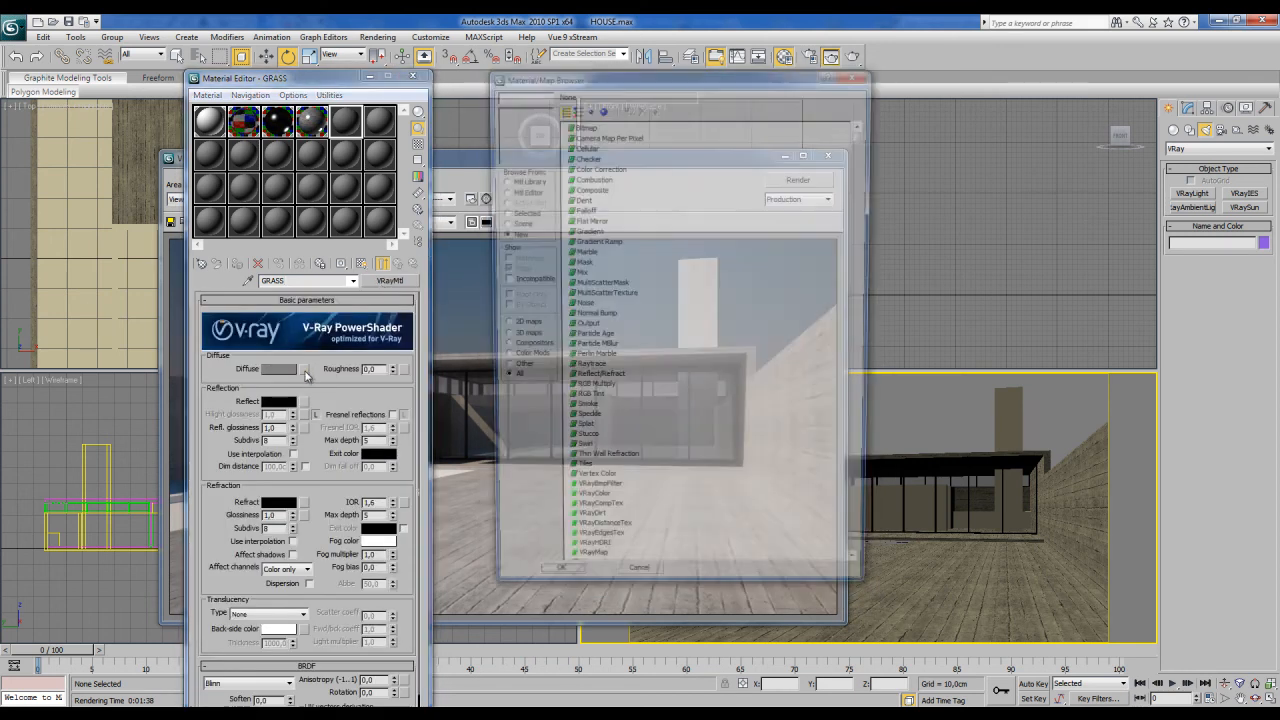
double_click(581, 125)
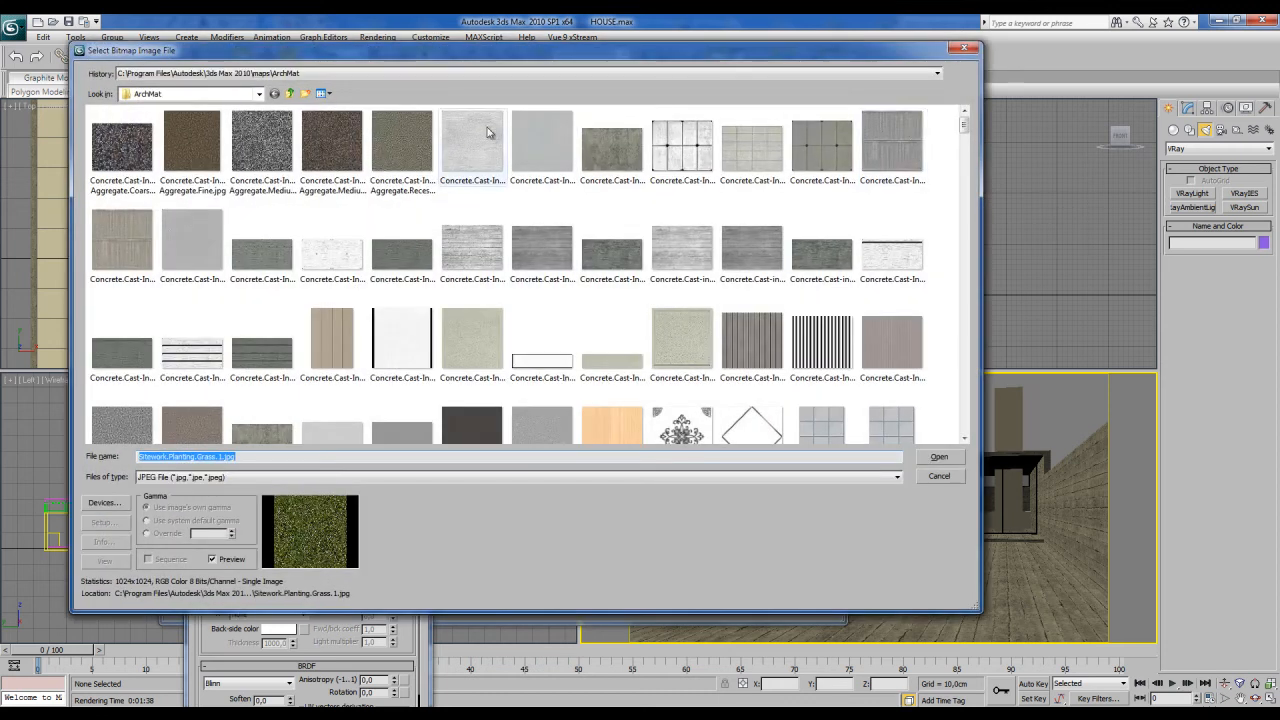
drag(965, 127, 977, 190)
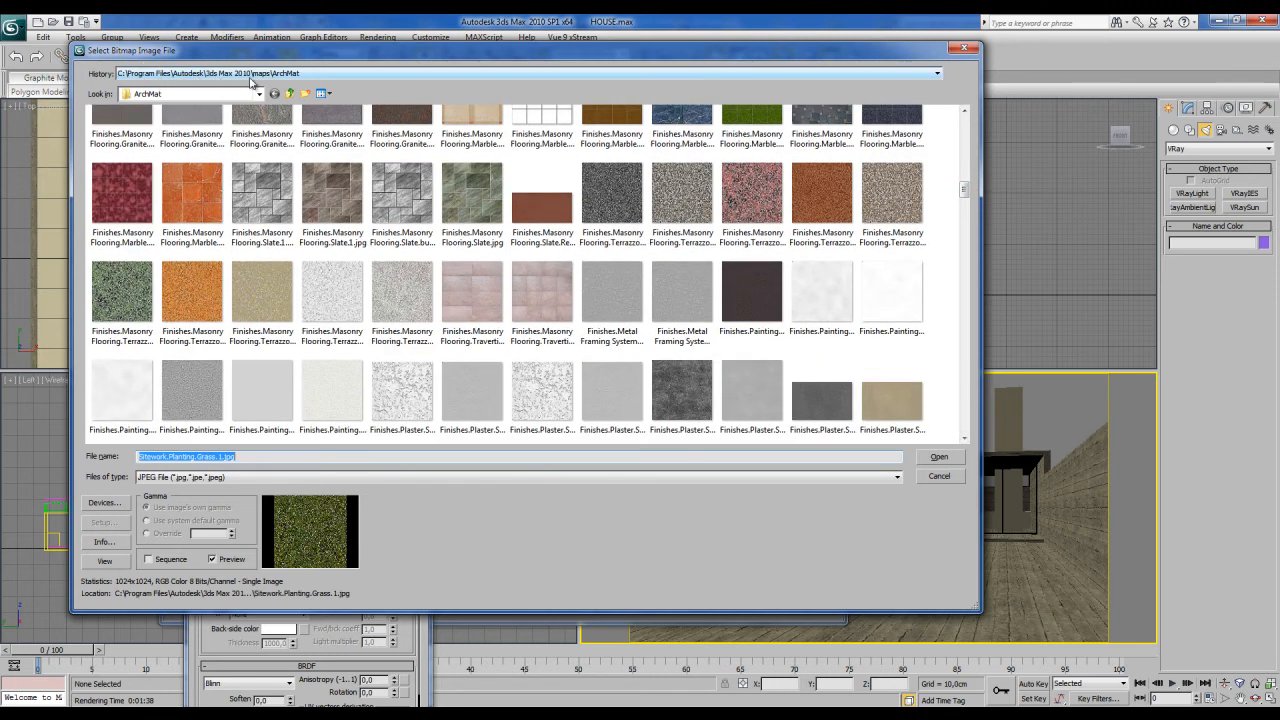
drag(964, 193, 976, 352)
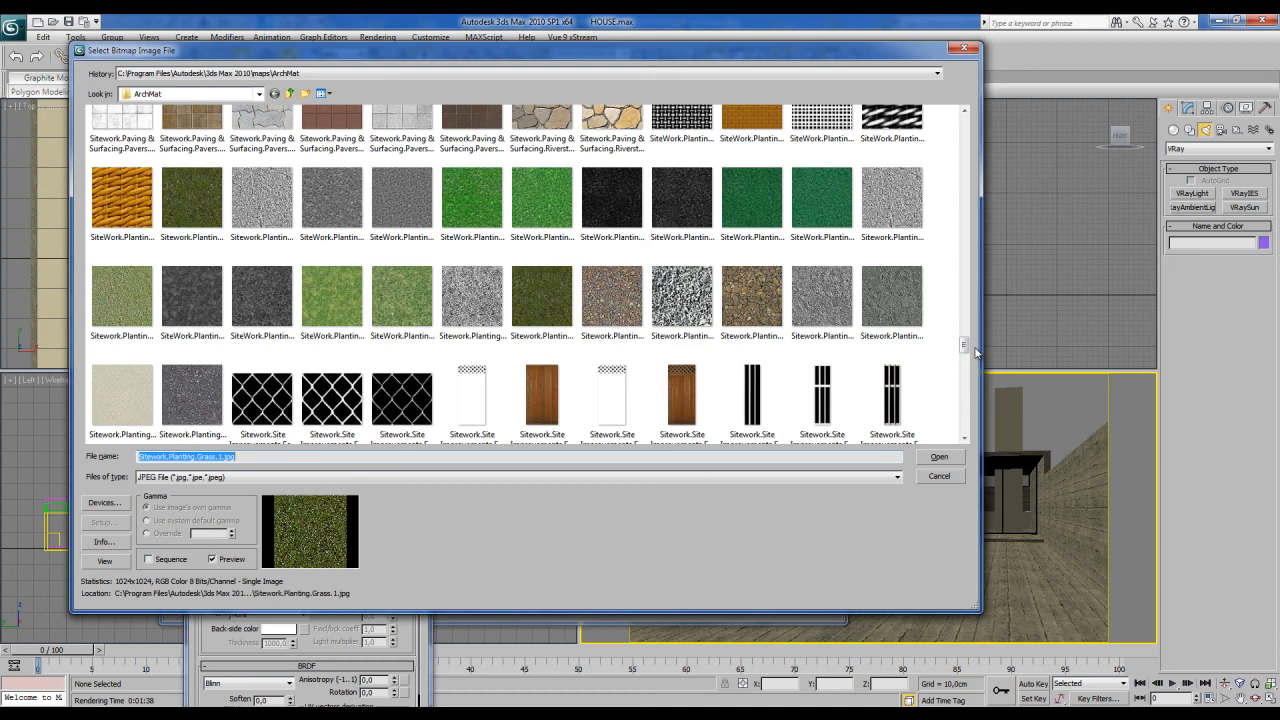
click(215, 199)
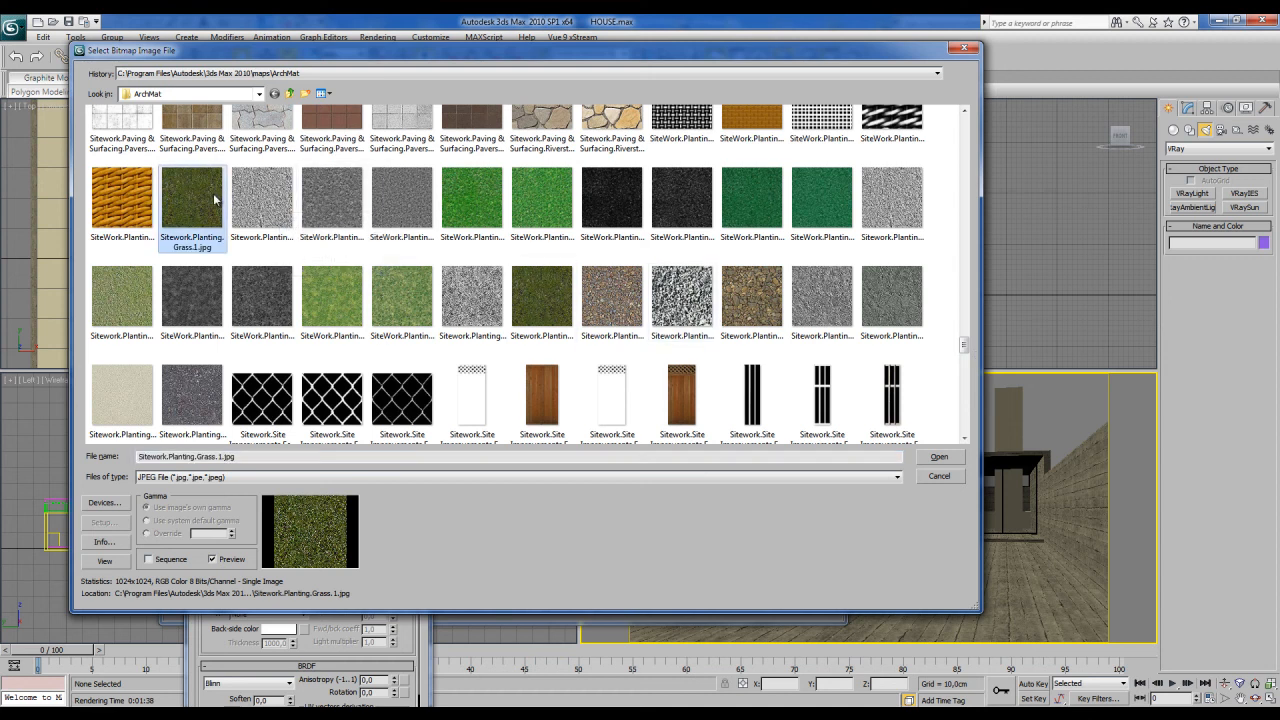
key(ctrl)
click(939, 456)
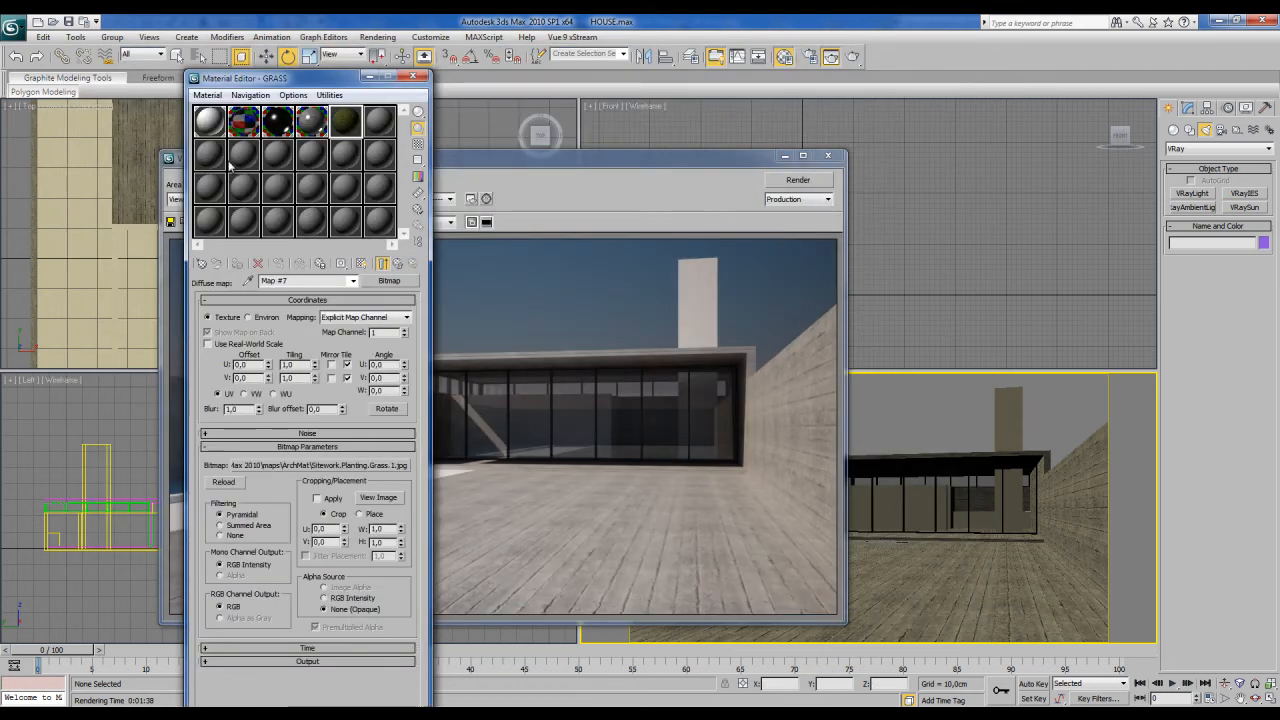
click(398, 264)
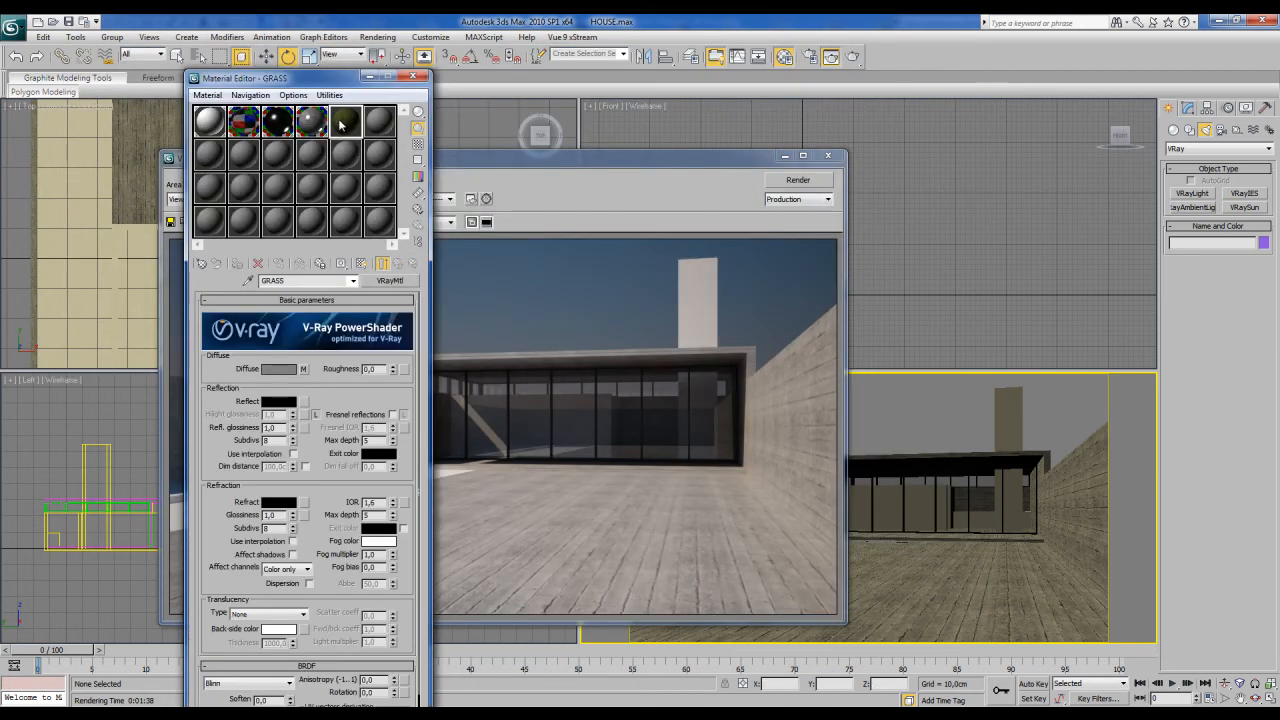
Step: Assign the GRASS material to the Topography object beside the paving and show its map in the viewports
drag(332, 84, 677, 114)
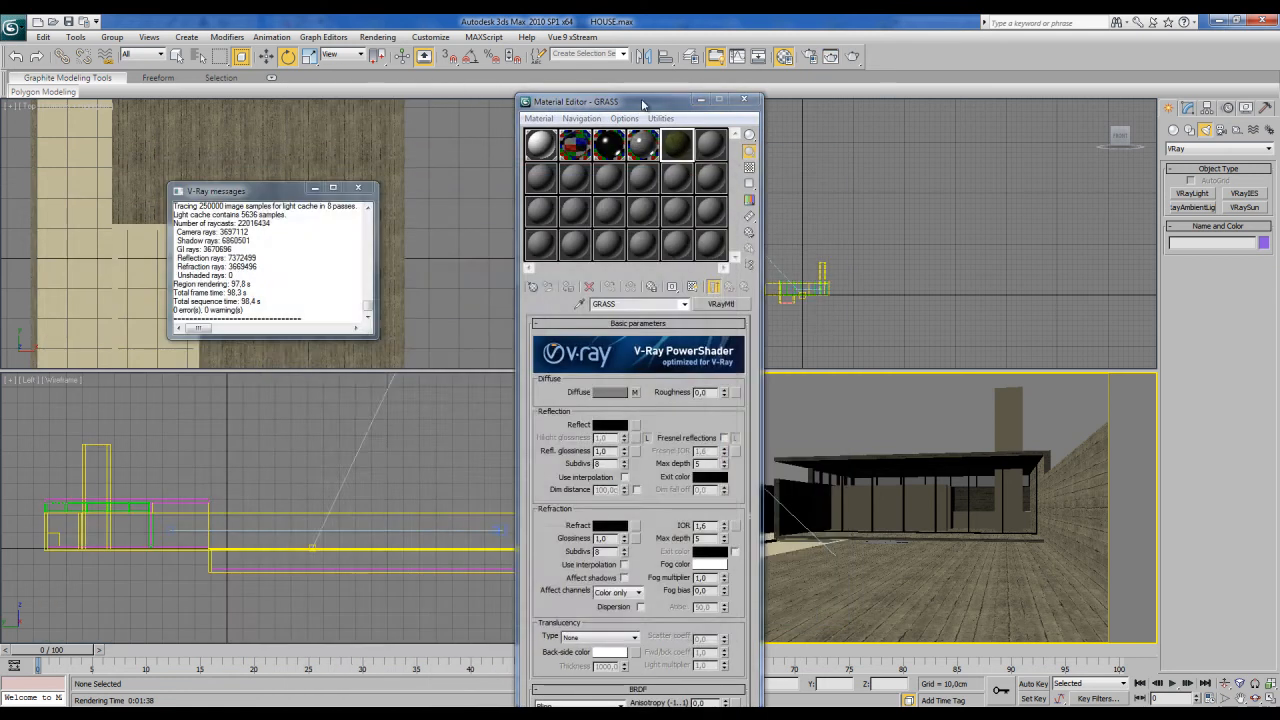
drag(643, 104, 357, 142)
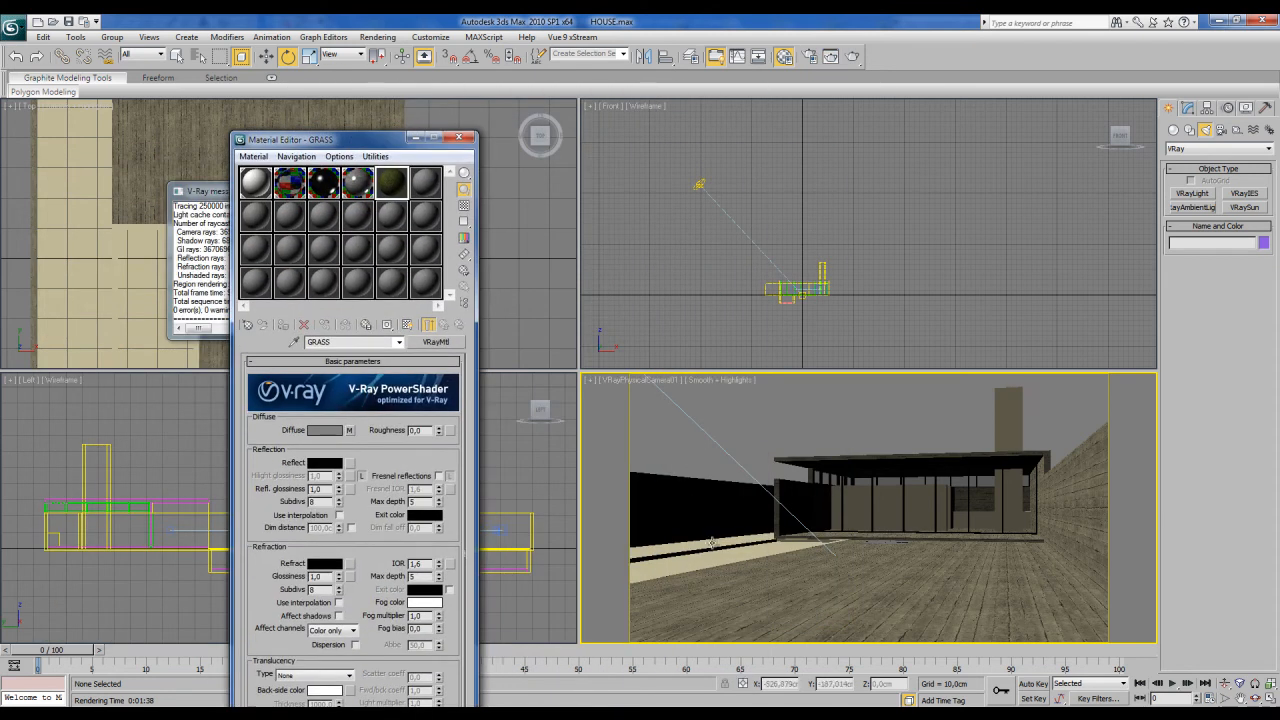
click(711, 541)
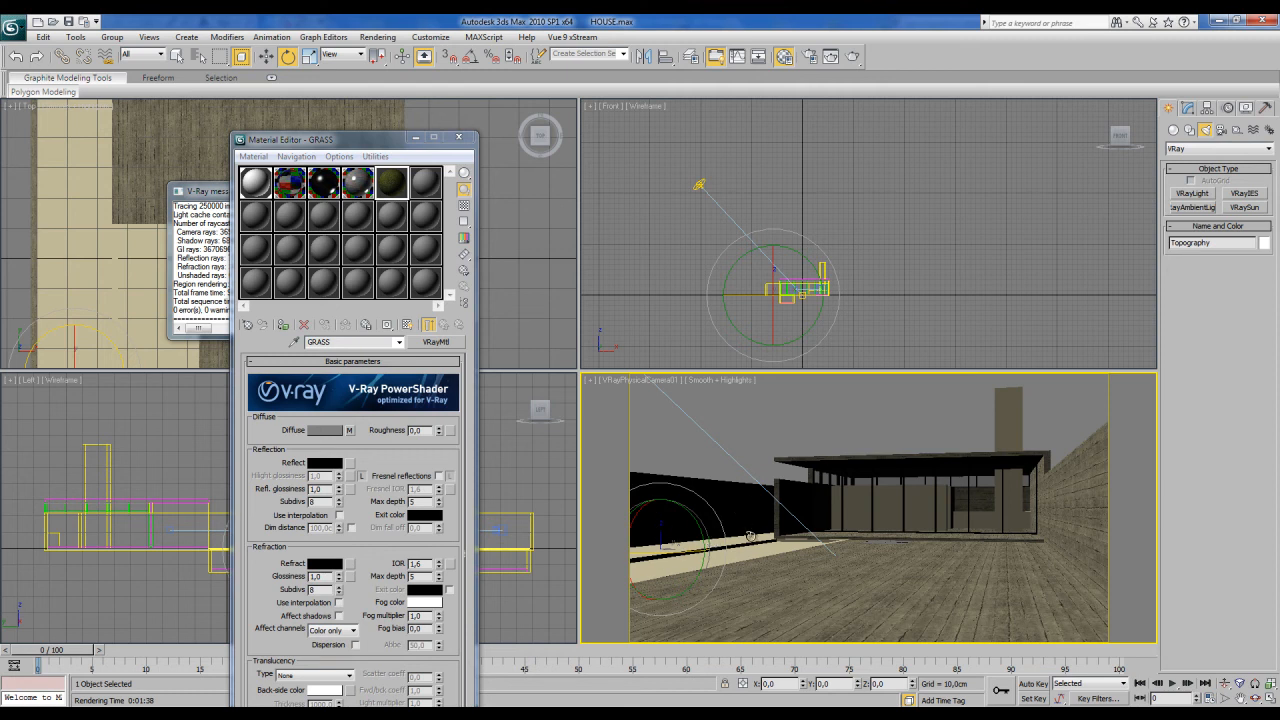
click(400, 190)
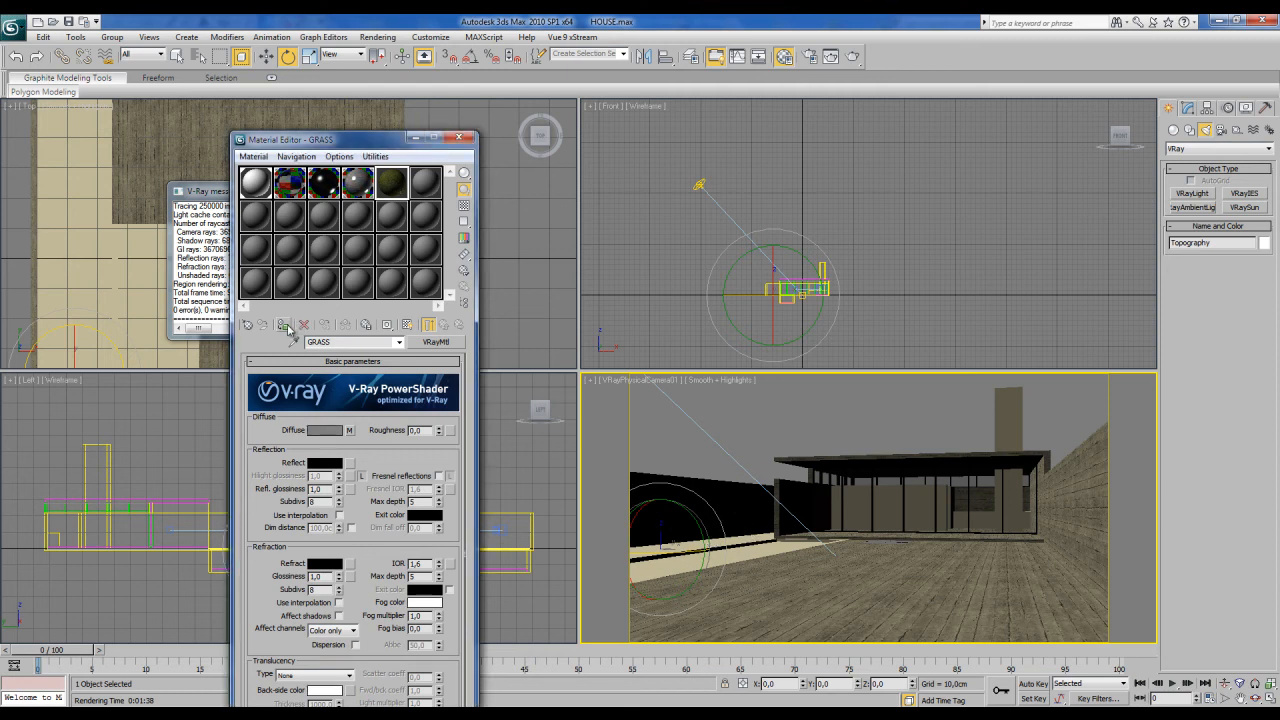
click(284, 325)
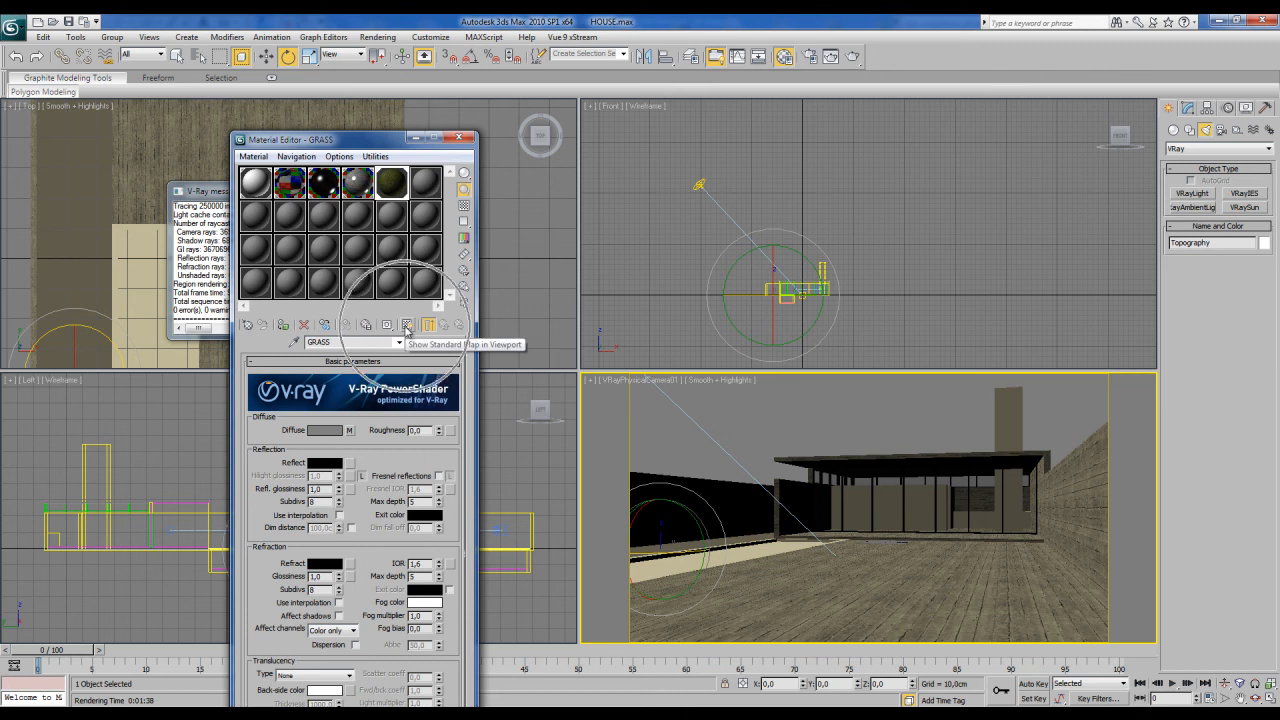
click(407, 326)
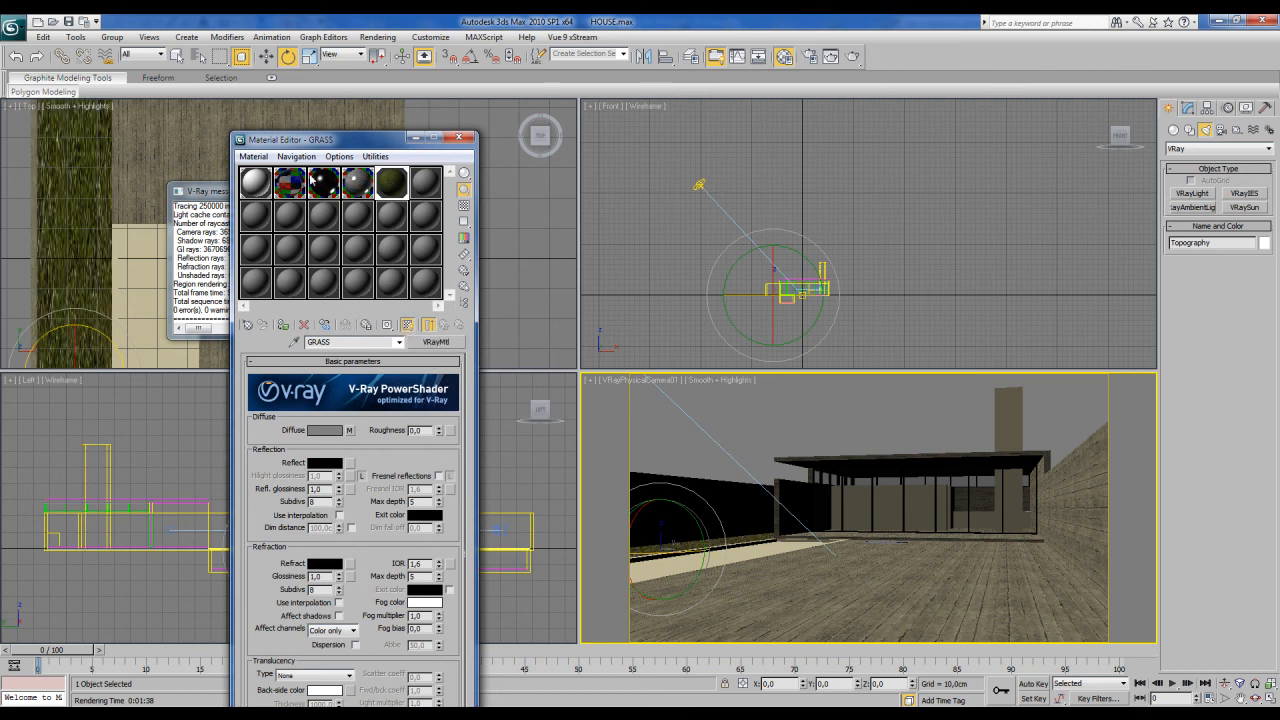
Step: Add a UVW Map modifier to the Topography object
click(1188, 109)
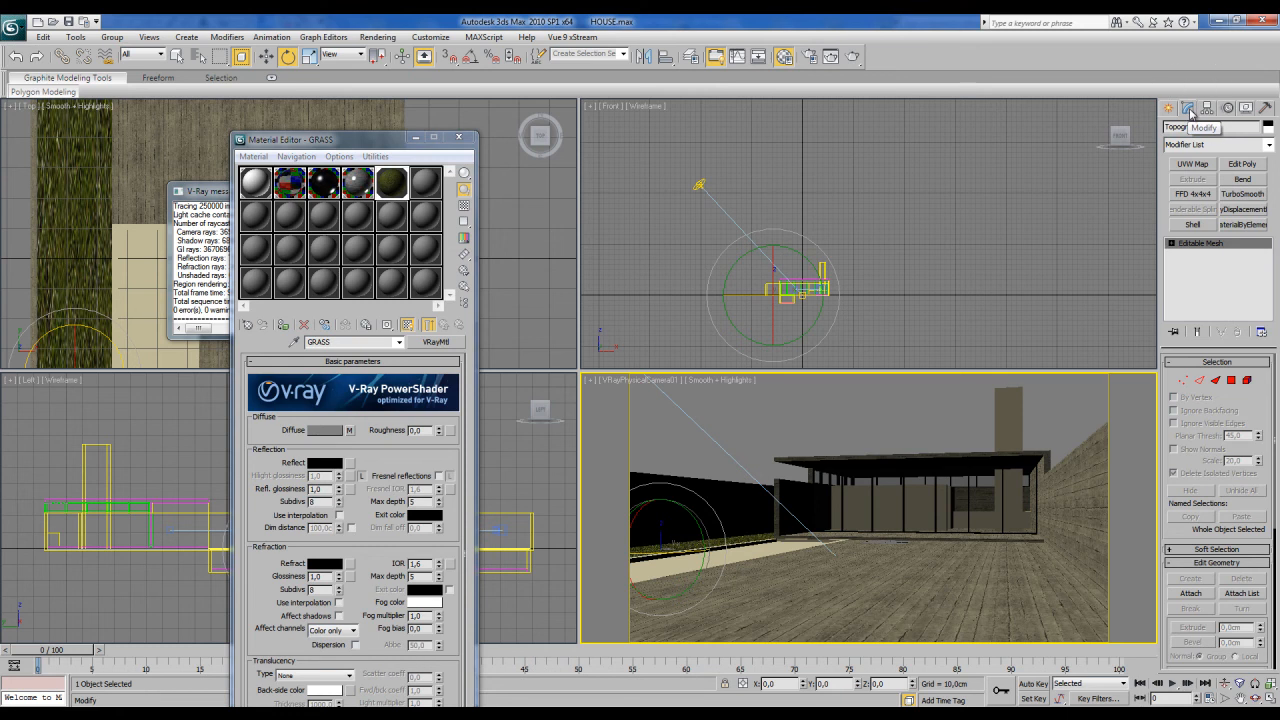
click(1268, 145)
drag(1272, 203, 1277, 463)
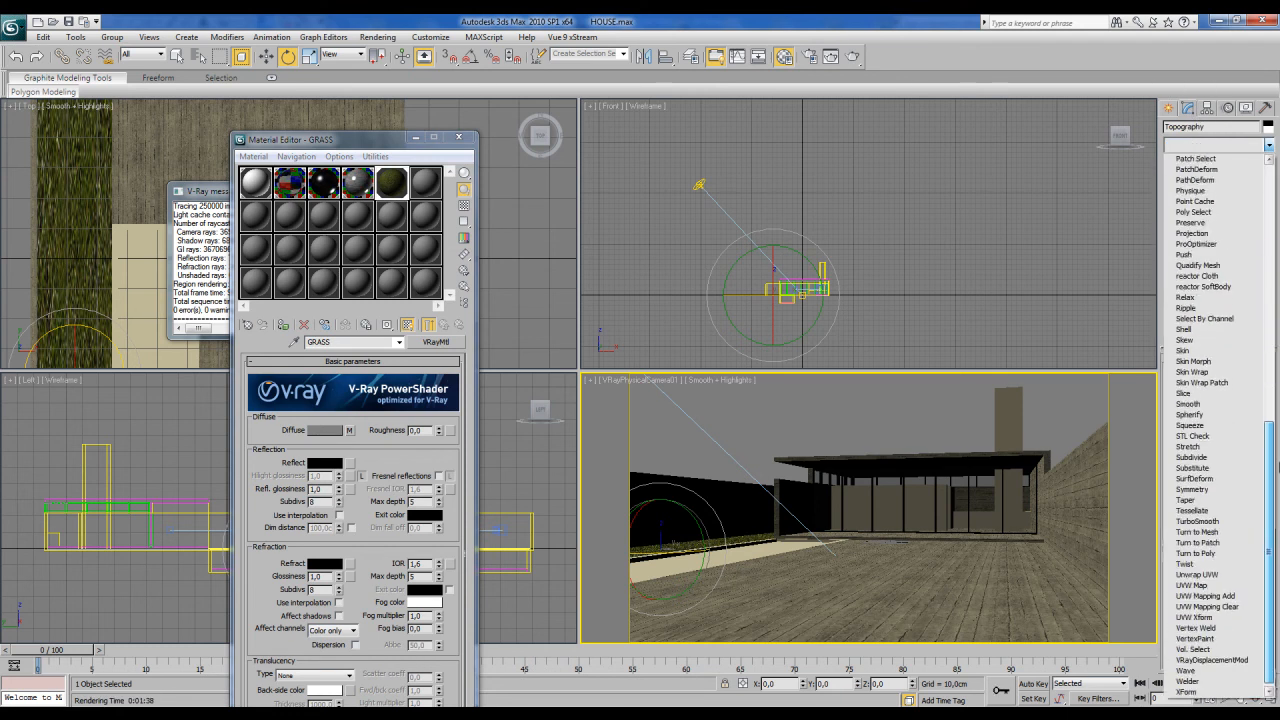
click(1198, 587)
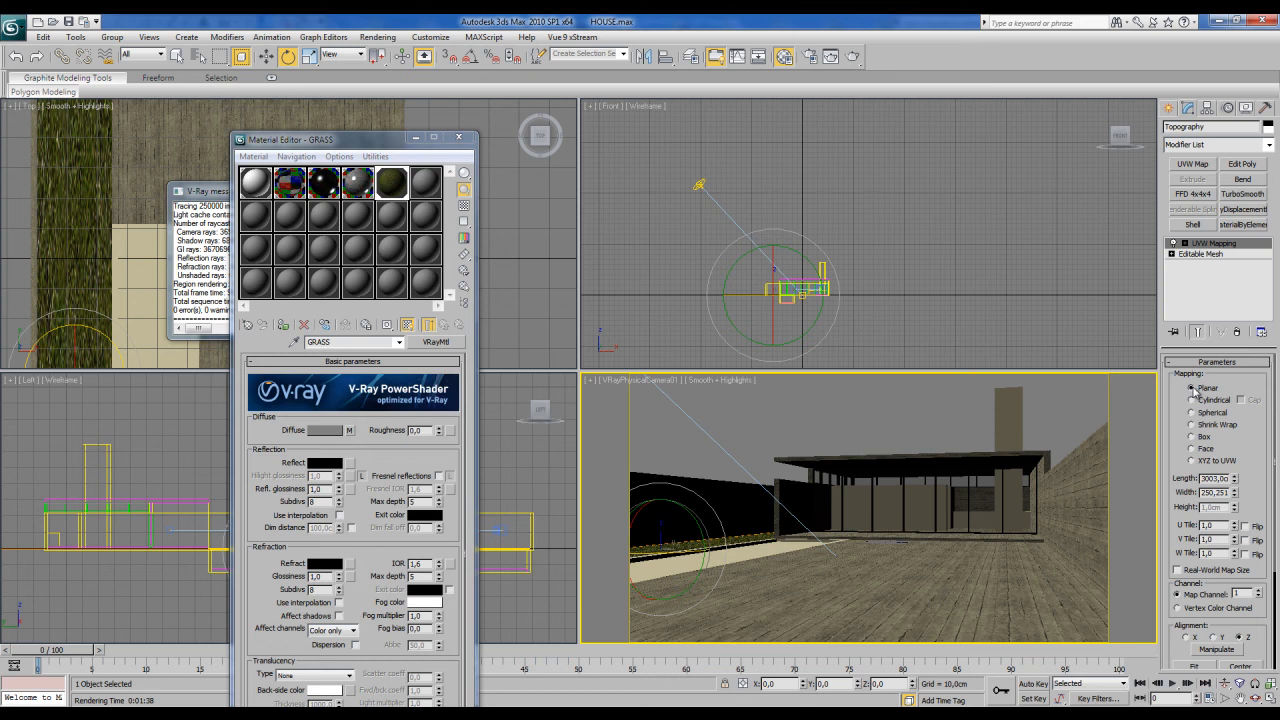
Step: View the grass diffuse bitmap at full size to judge its real-world coverage and return to the GRASS material
double_click(1203, 479)
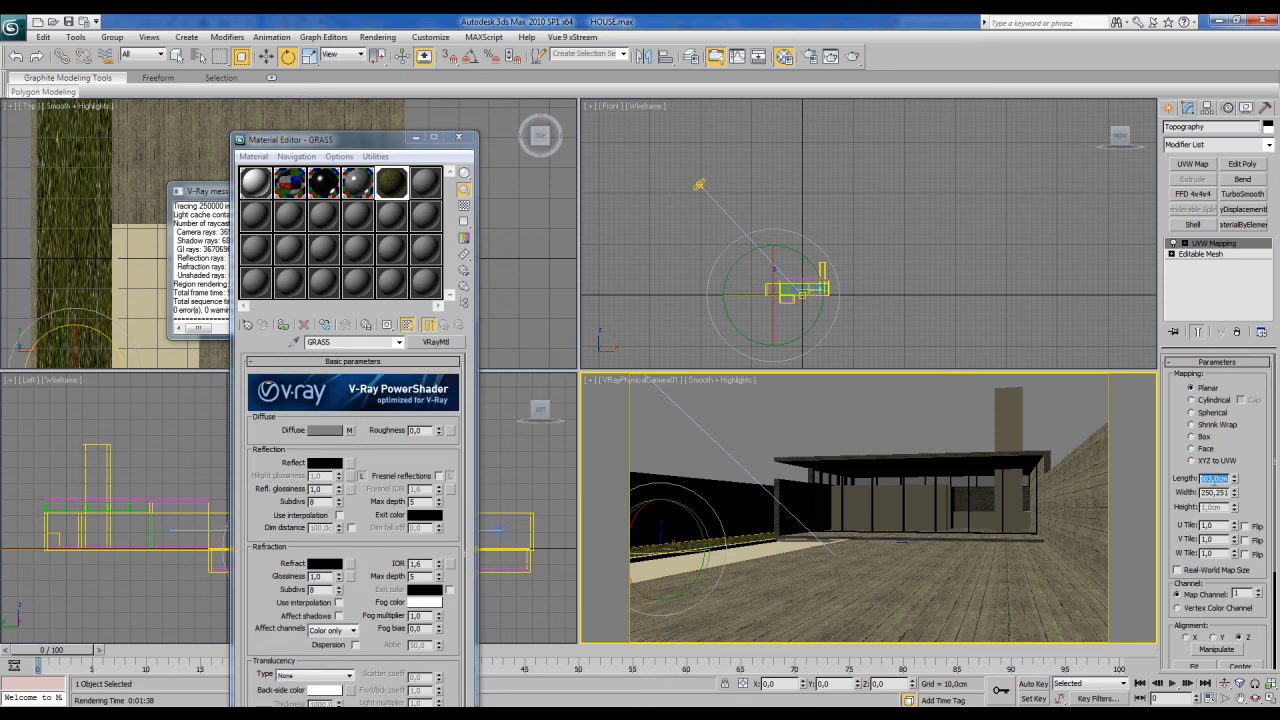
click(349, 431)
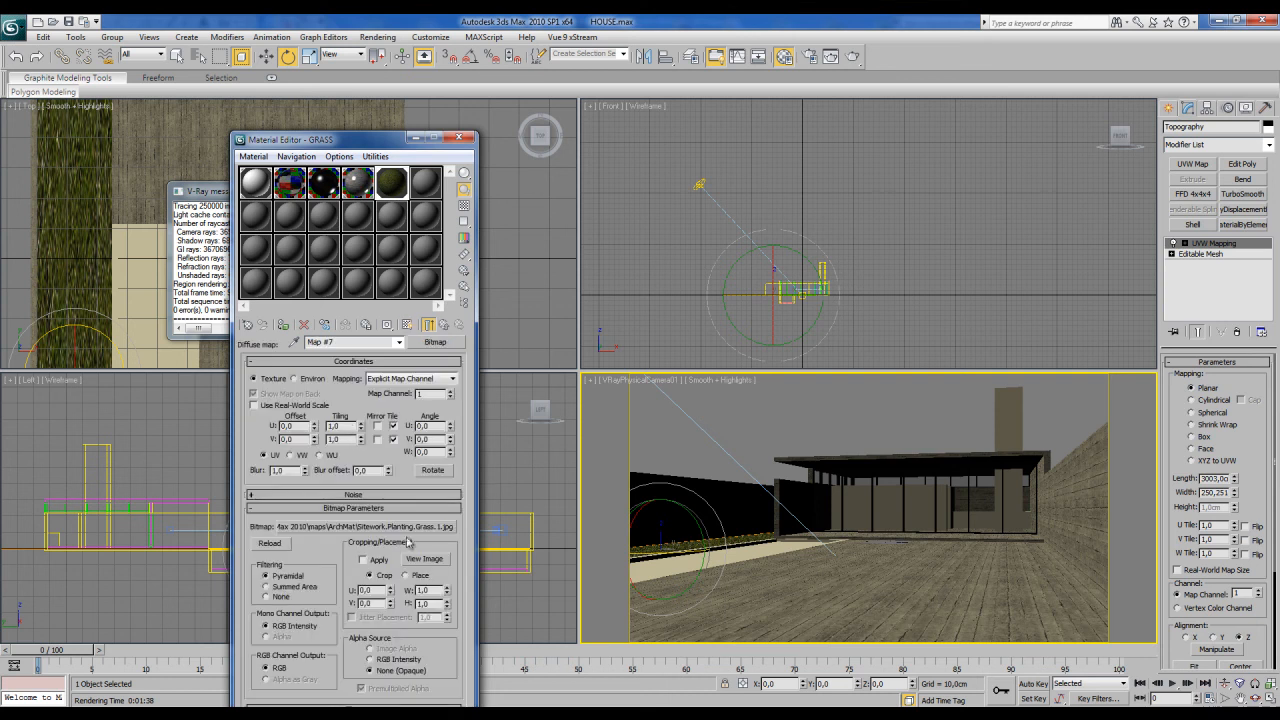
click(424, 558)
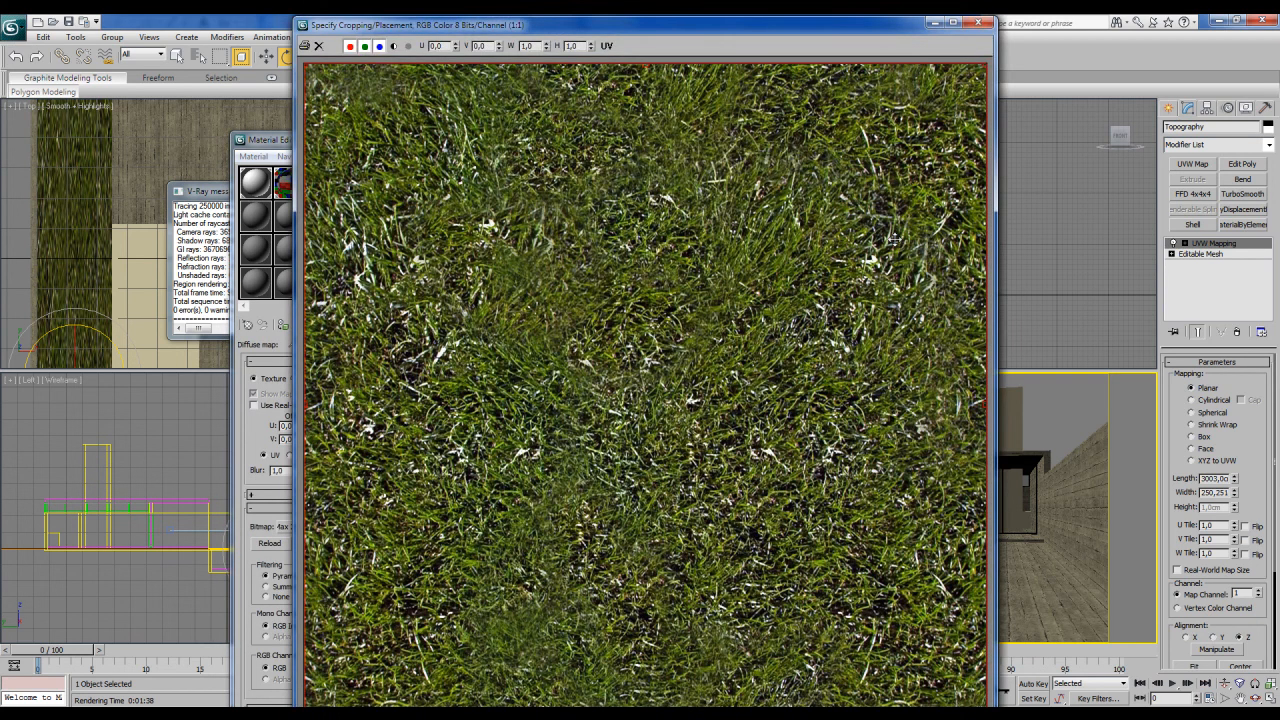
click(980, 25)
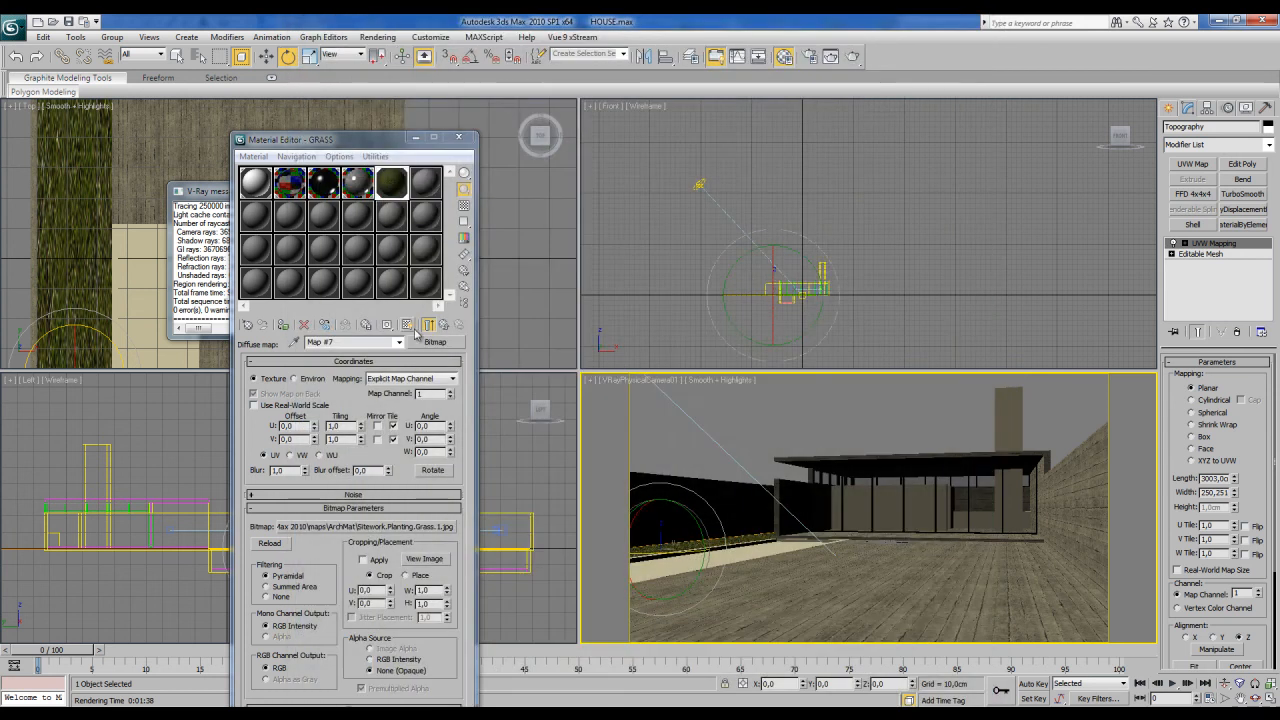
click(444, 325)
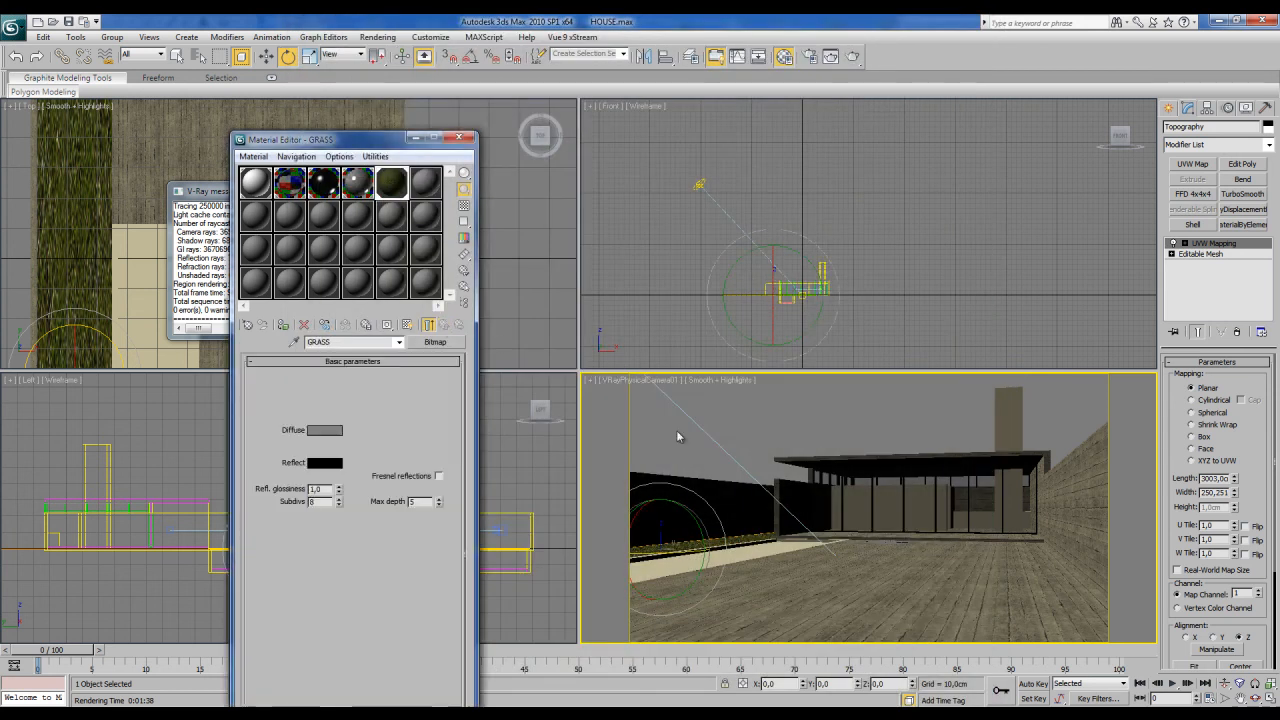
Step: Set the planar UVW Mapping length and width on the Topography object to 120 cm each
double_click(1221, 479)
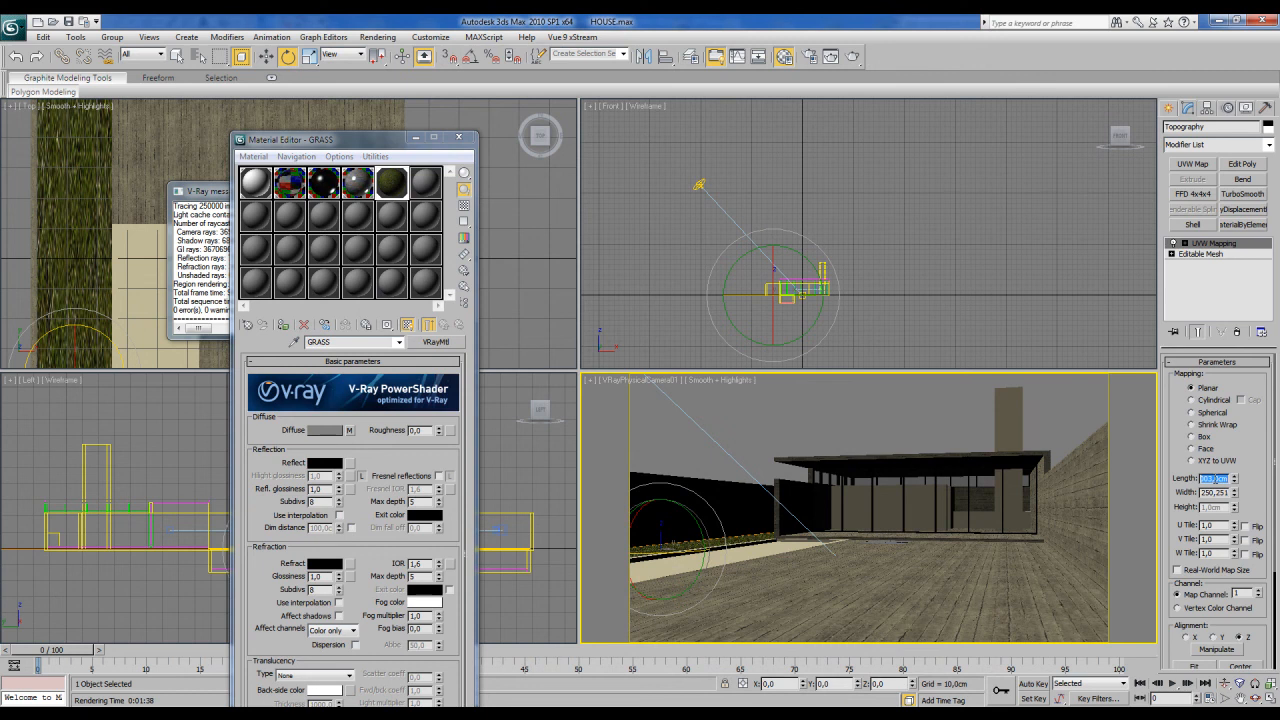
text(120)
double_click(1221, 492)
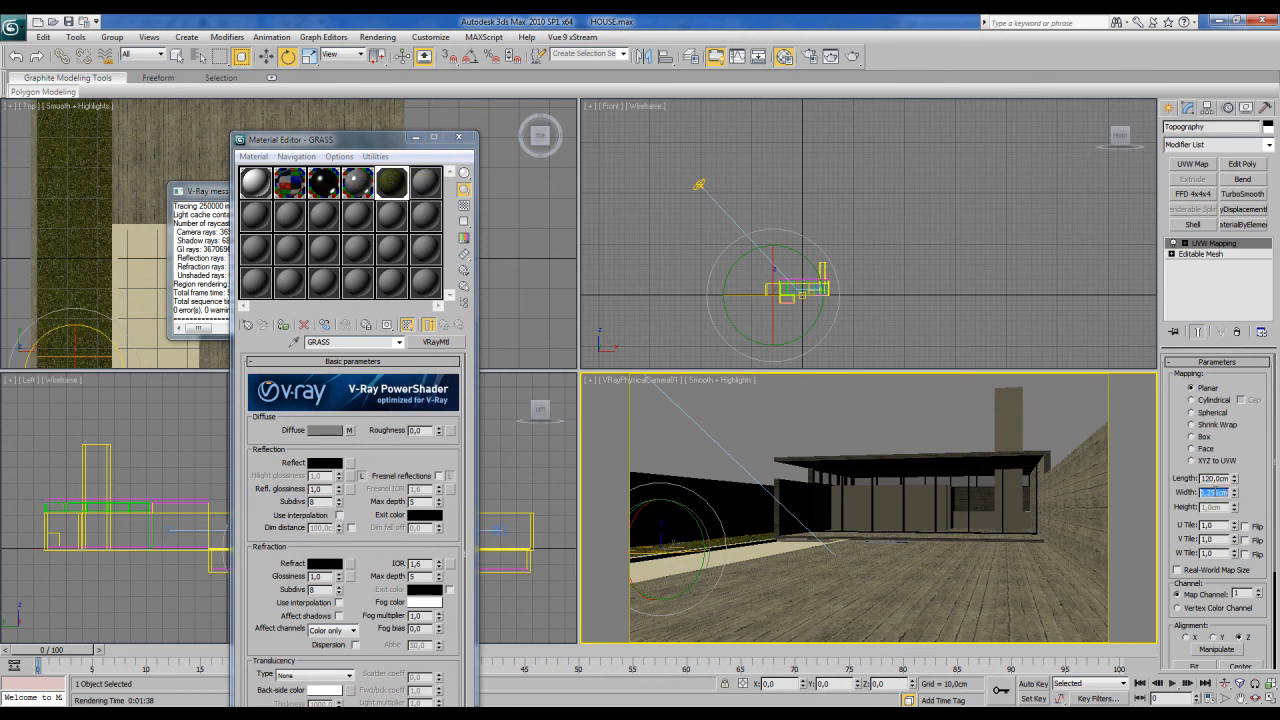
text(120)
key(Return)
Step: Close the V-Ray messages window, inspect the grass tiling up close in the Top view, and reactivate the camera view
drag(372, 141, 516, 208)
click(353, 191)
middle_drag(210, 211, 210, 211)
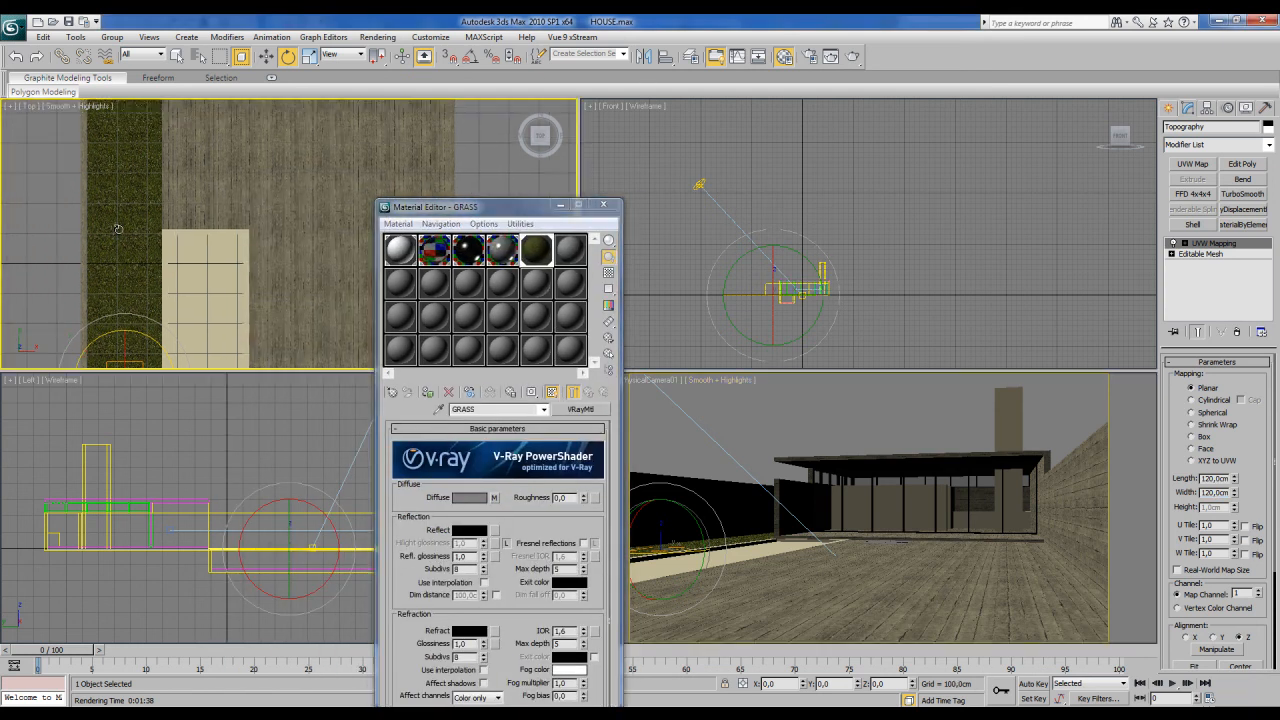
scroll(210, 211, up, 8)
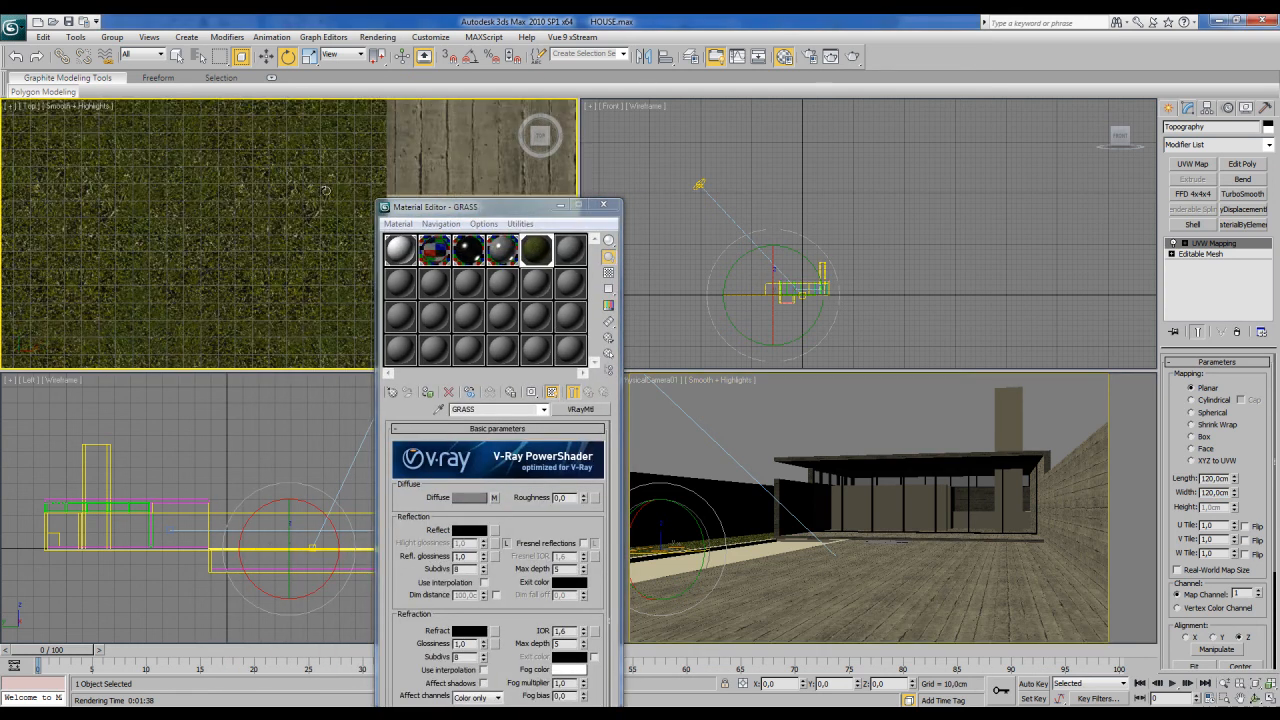
scroll(273, 233, down, 4)
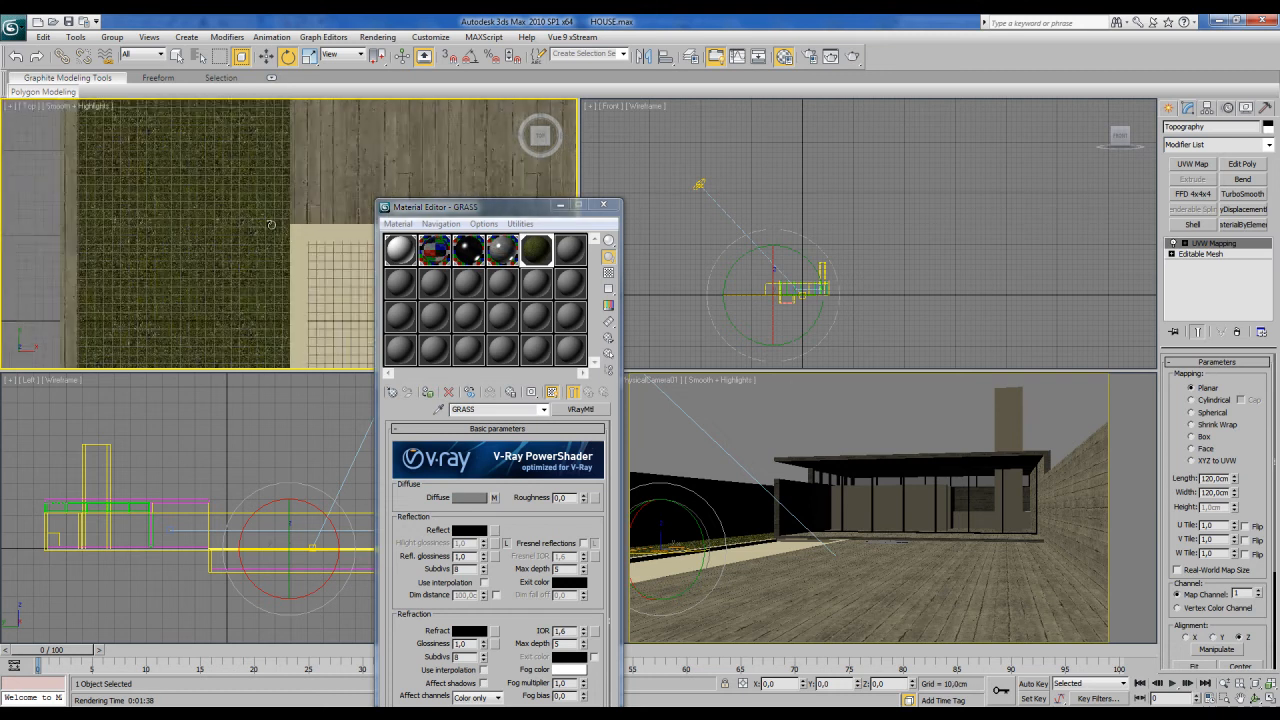
scroll(270, 224, up, 2)
scroll(270, 224, down, 4)
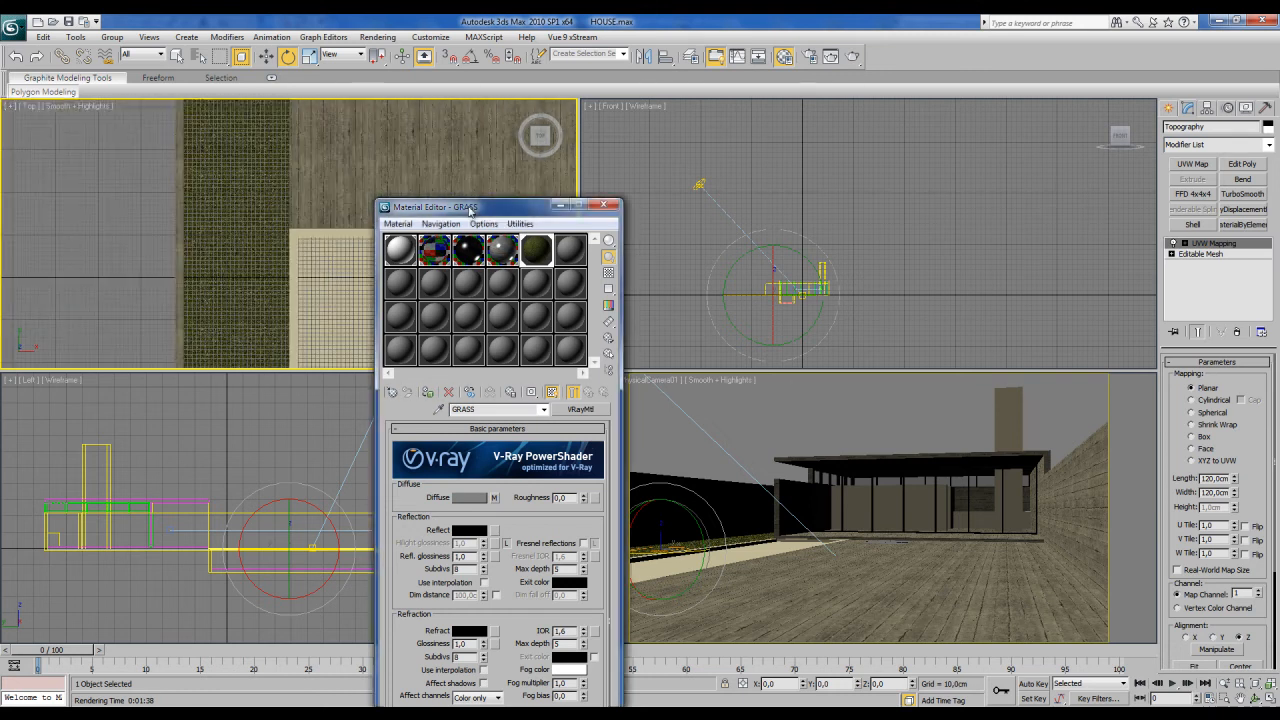
drag(508, 214, 361, 213)
right_click(785, 408)
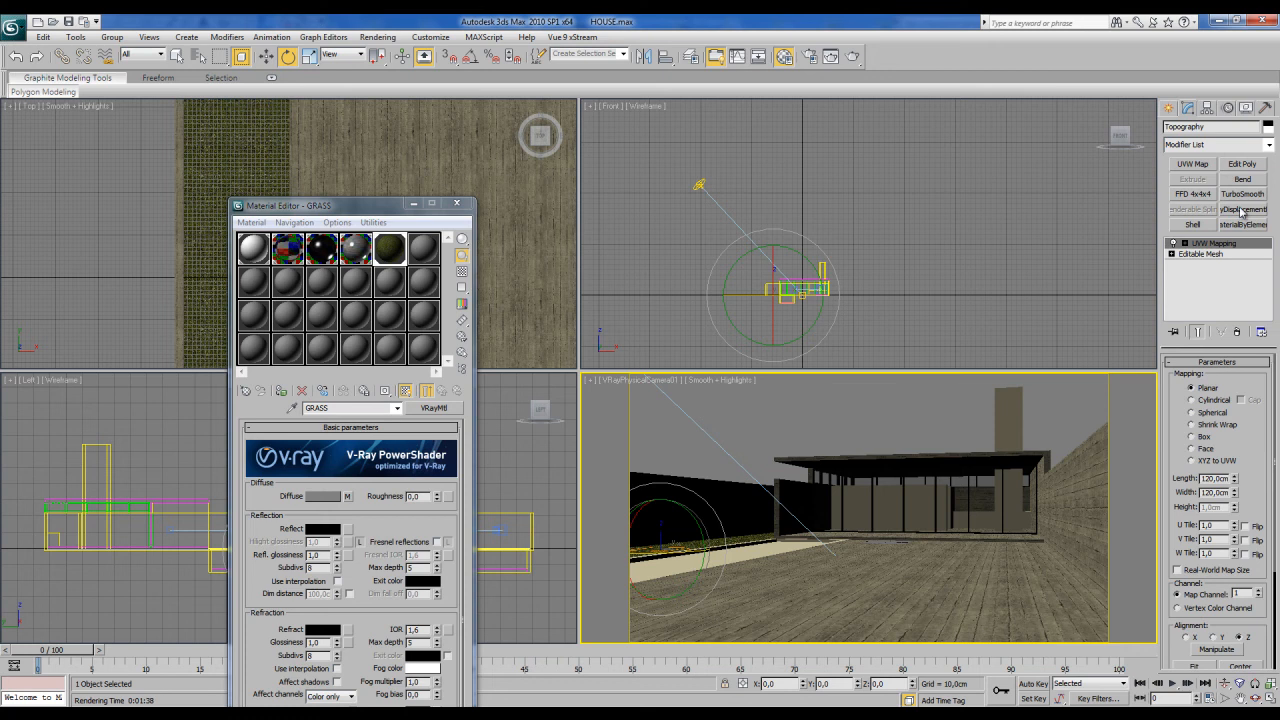
Step: Add a VRayDisplacementMod modifier to the Topography object and set its type to 2D mapping (landscape)
click(1269, 145)
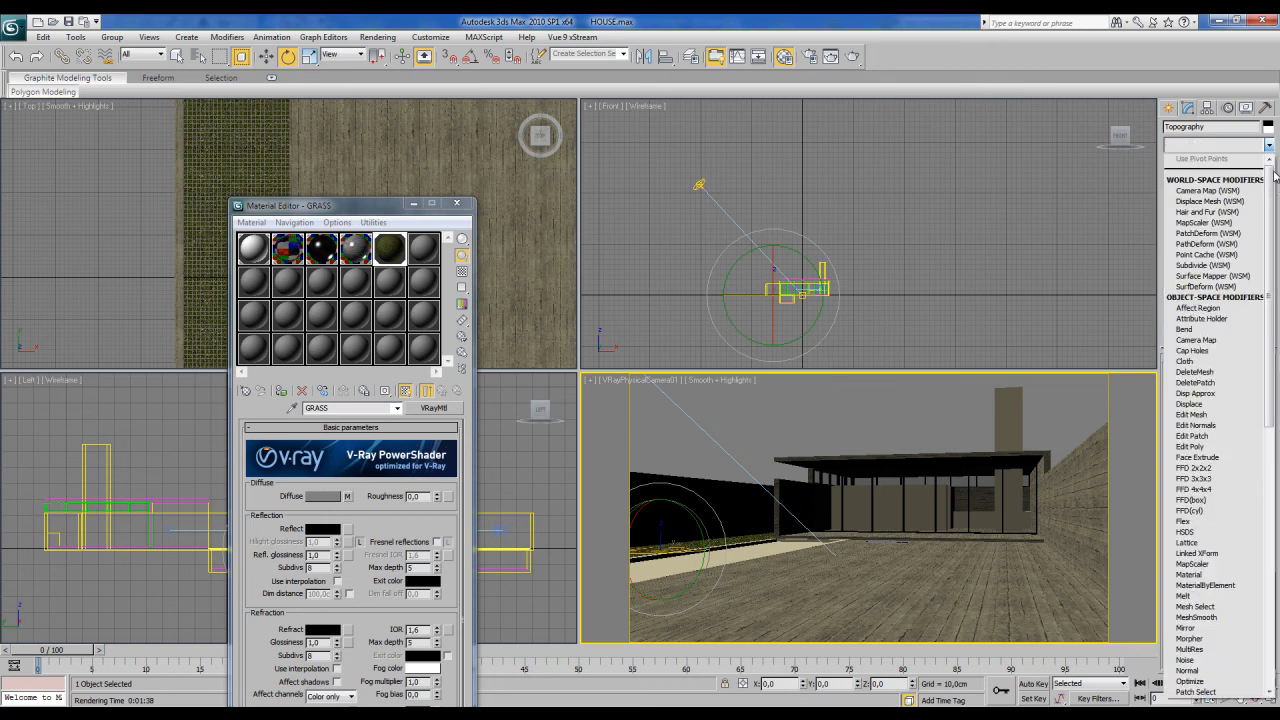
drag(1271, 194, 1275, 478)
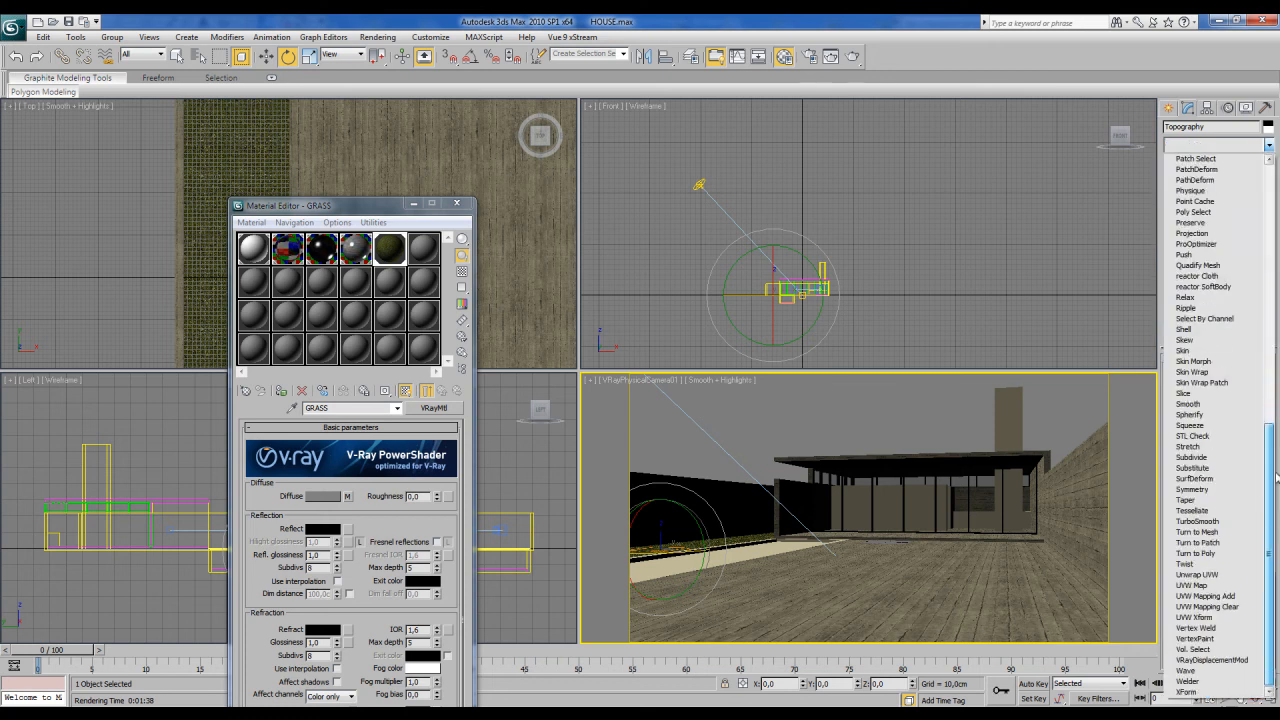
click(1199, 661)
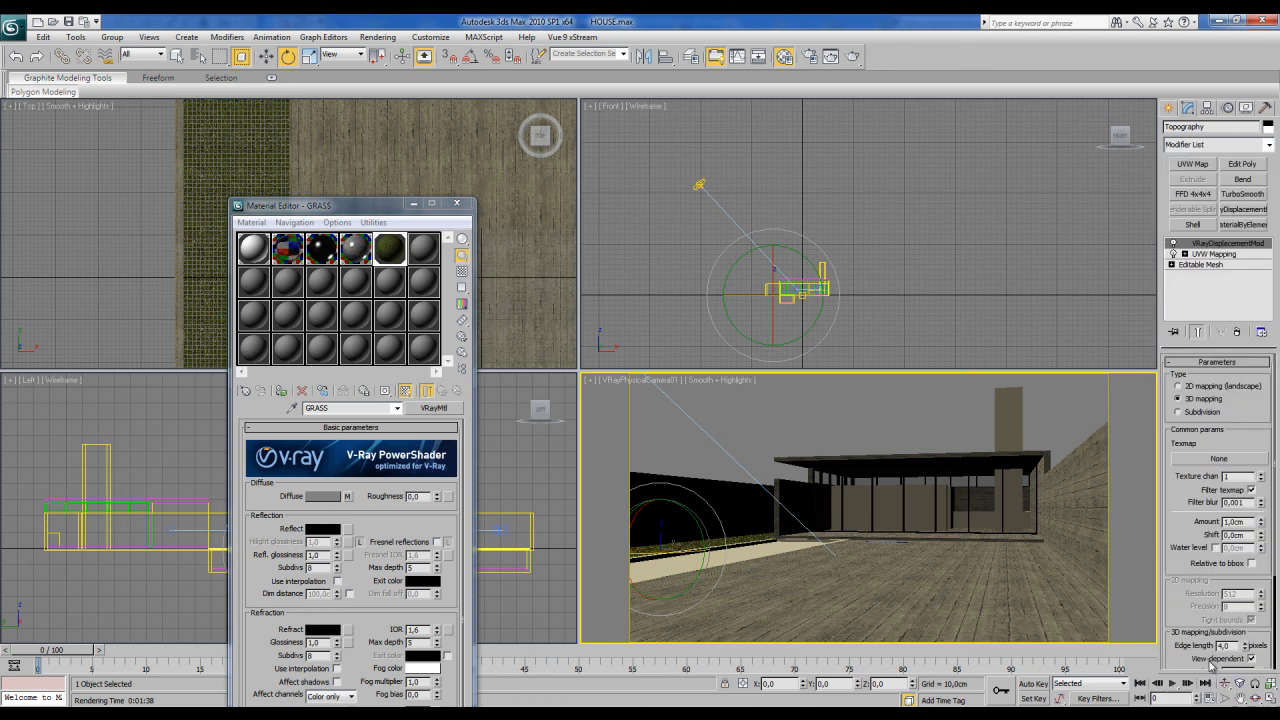
click(1179, 387)
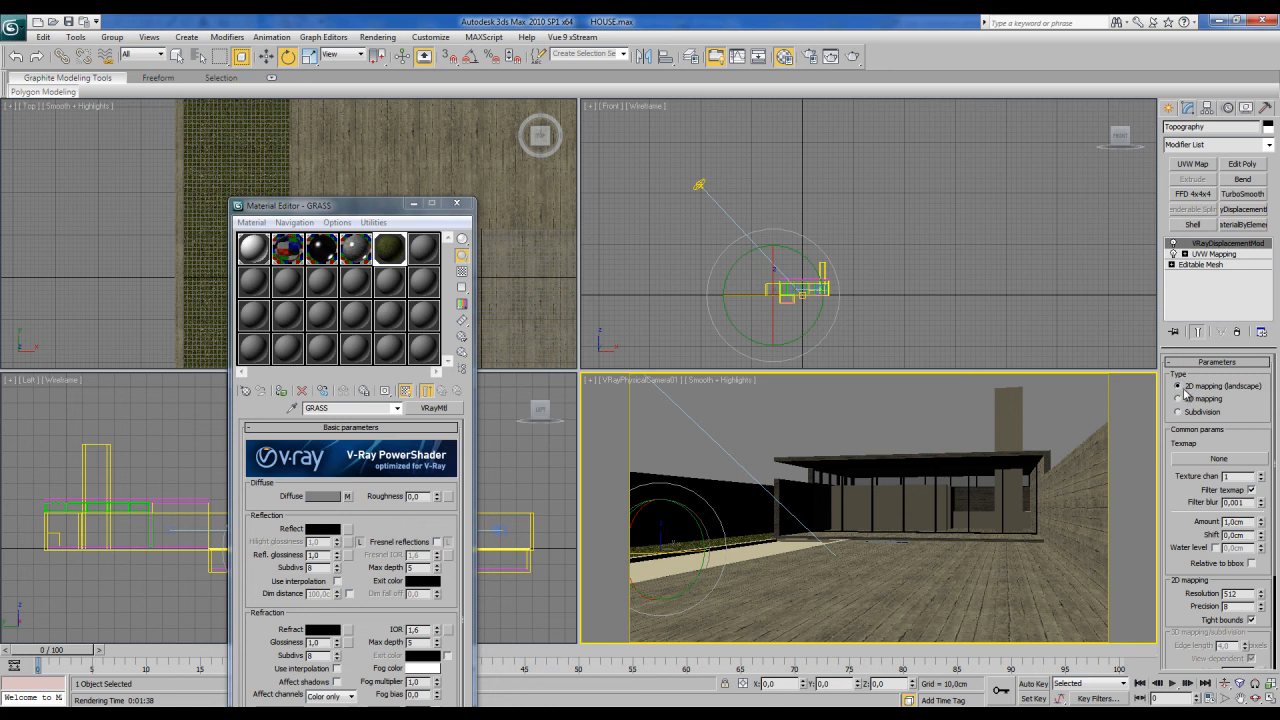
Step: Load Sitework.Planting.Grass.Thick.bump.jpg as the Topography displacement texture map and set the displacement amount to 8 cm
click(1204, 461)
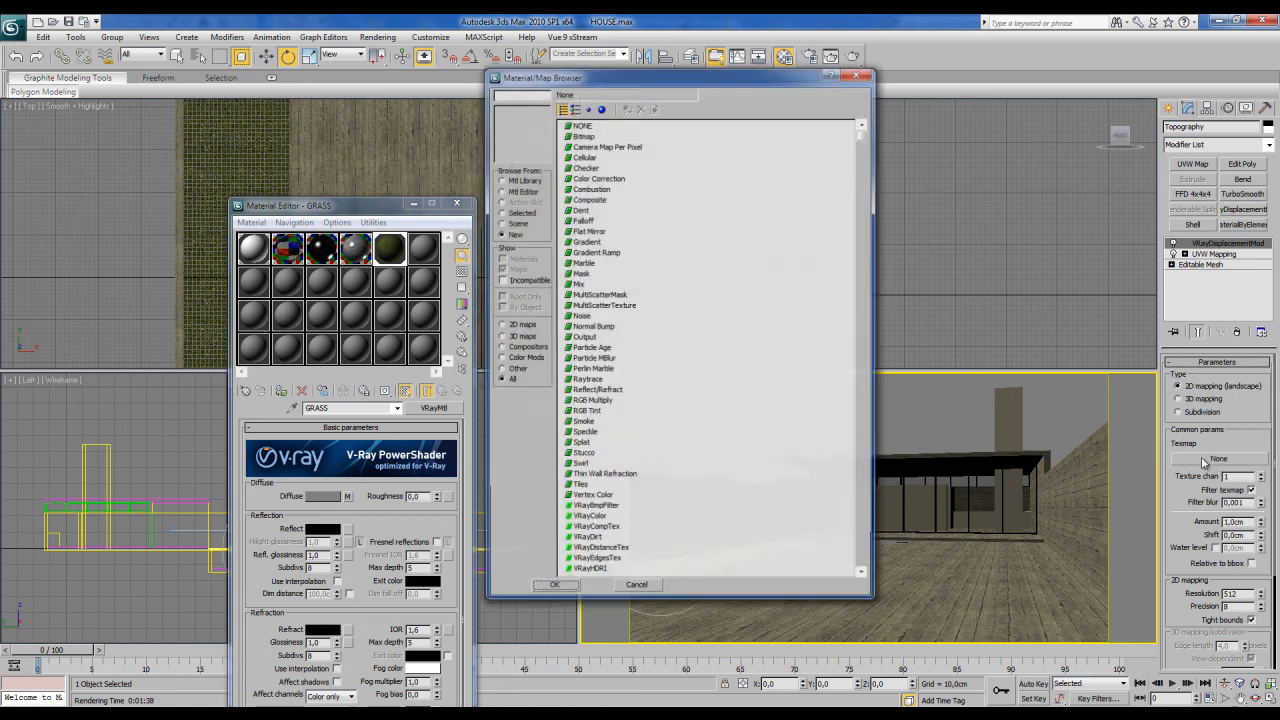
double_click(583, 136)
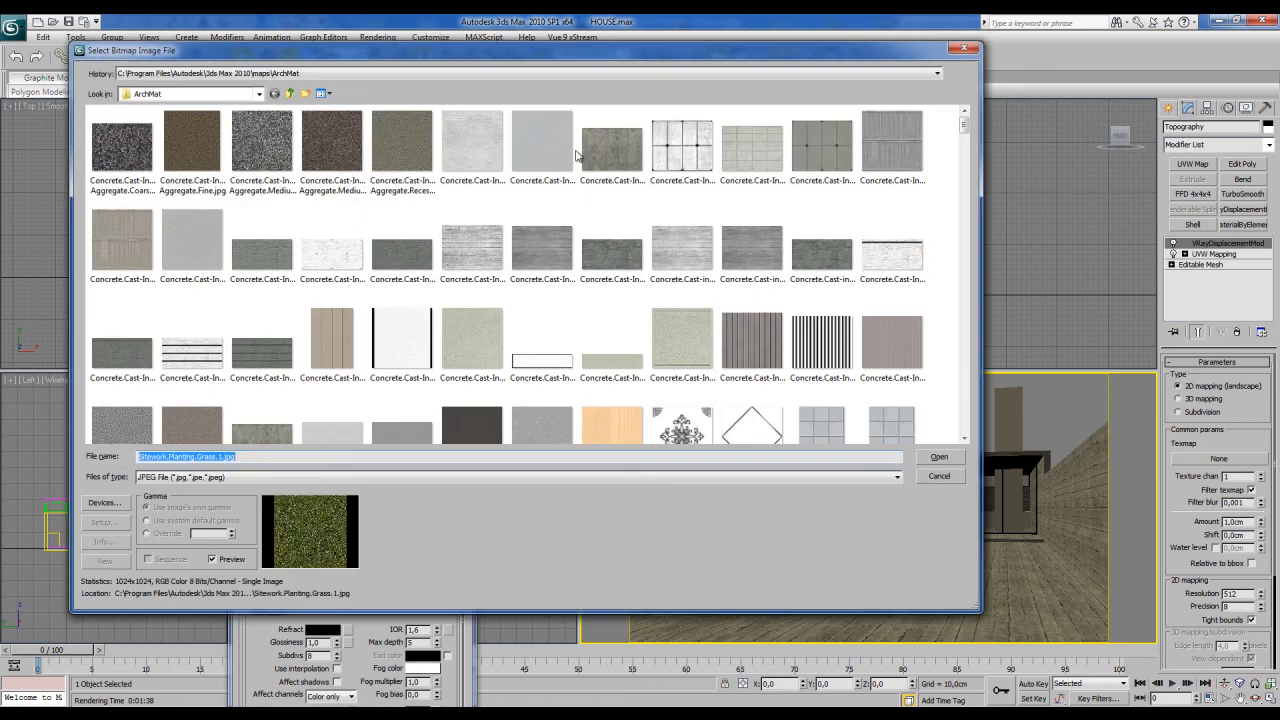
drag(964, 128, 965, 348)
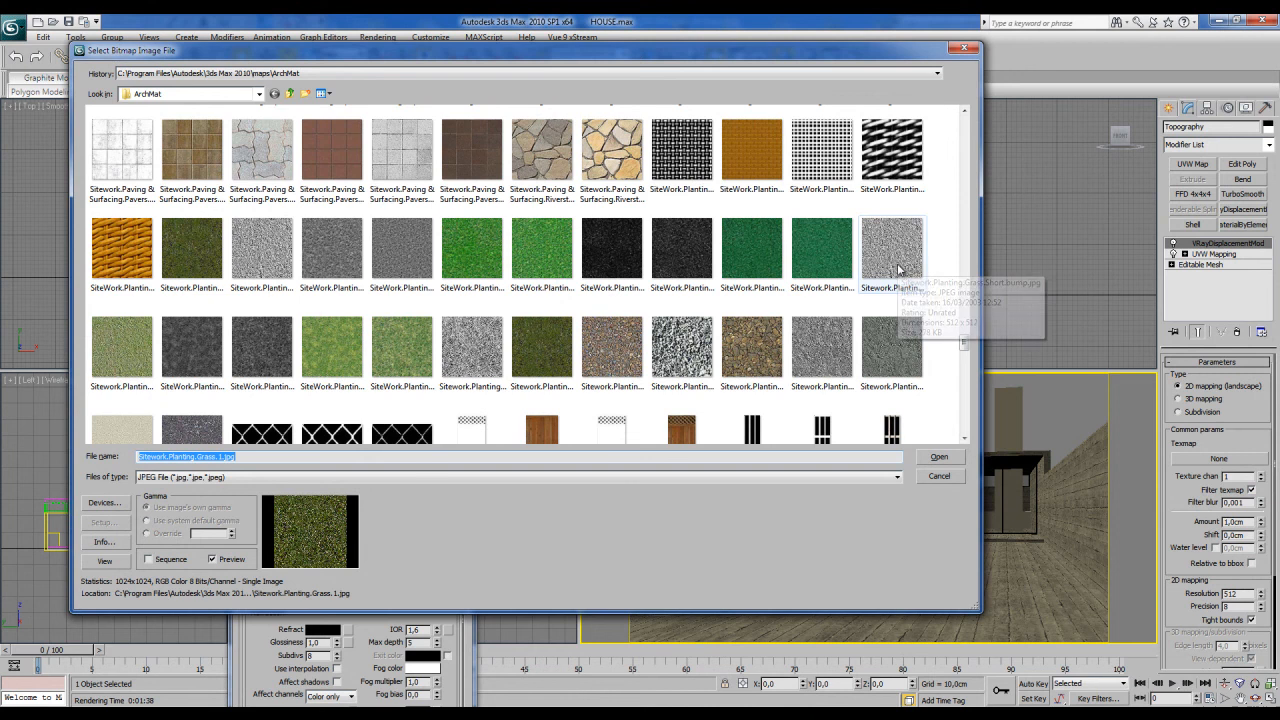
click(478, 362)
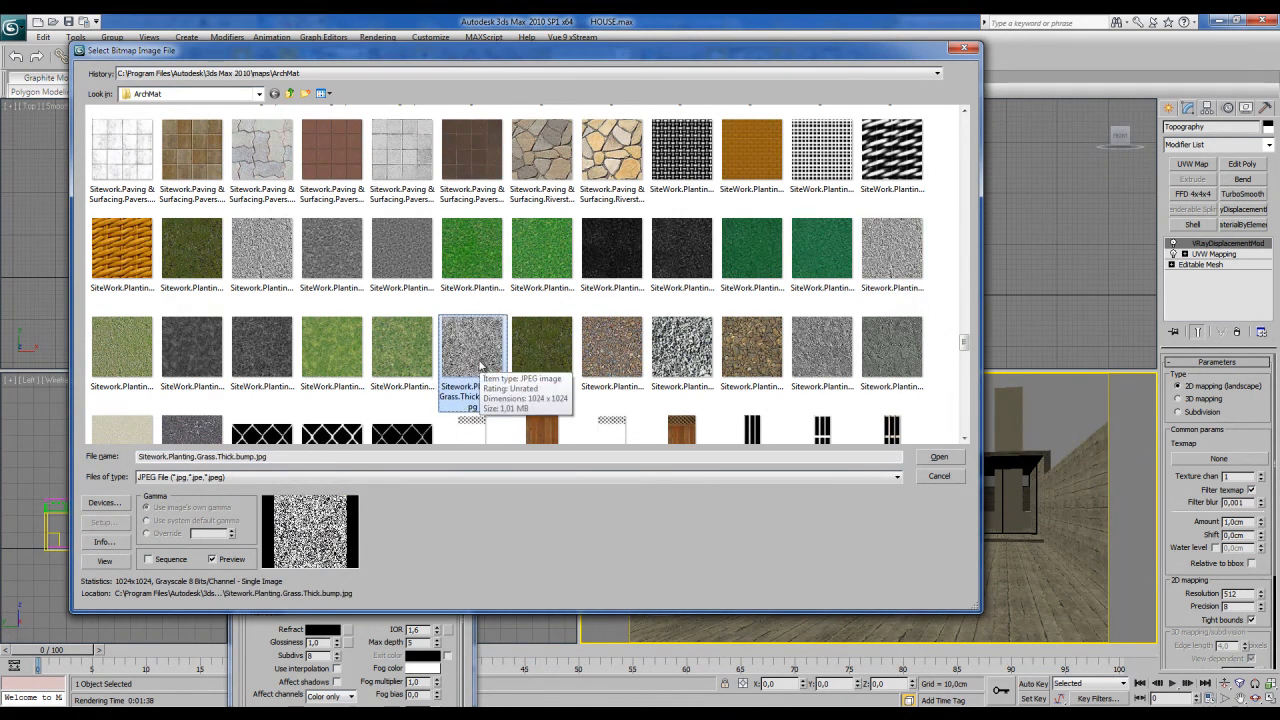
click(926, 460)
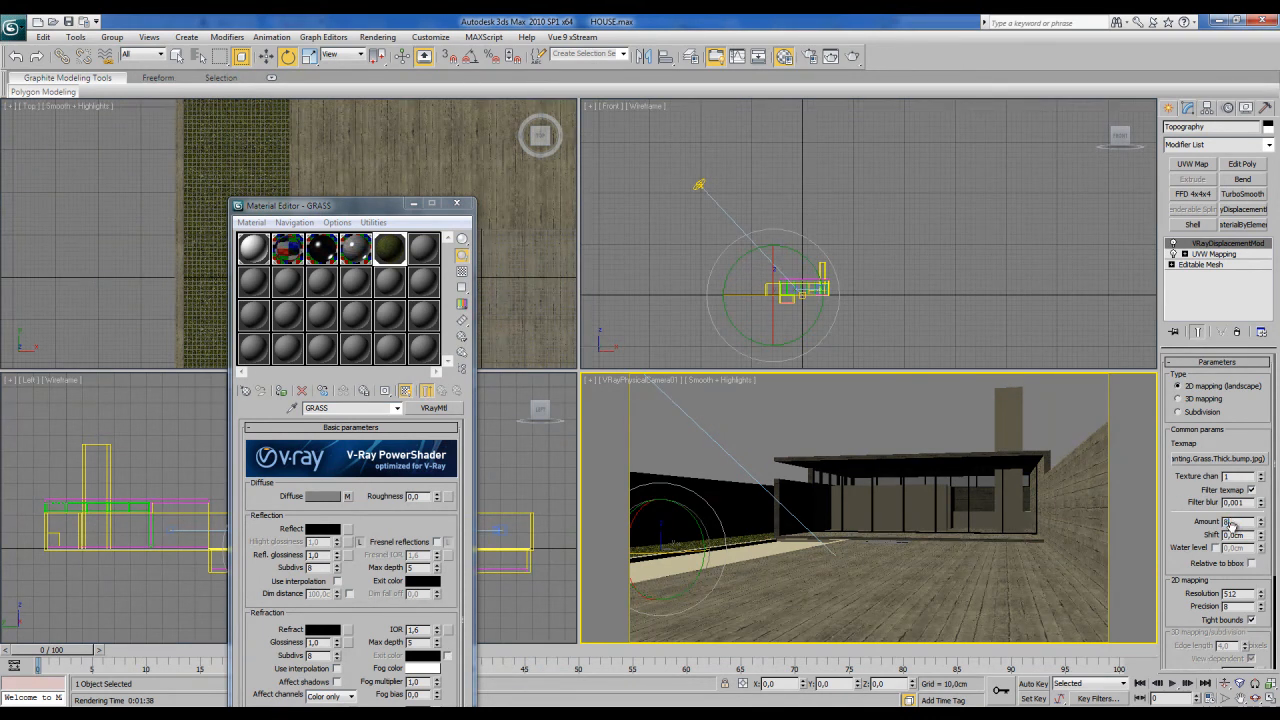
text(3)
key(Return)
Step: Save the scene and render the camera view to check the displaced grass
right_click(784, 422)
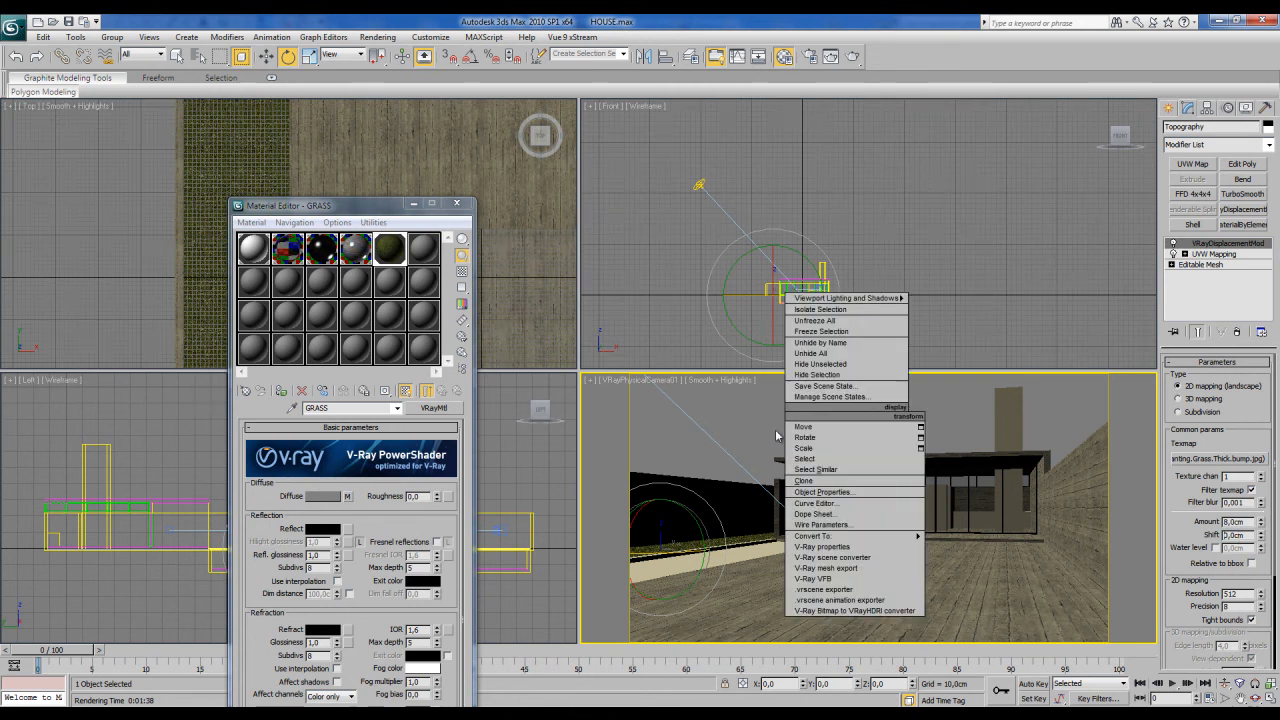
click(13, 27)
click(43, 143)
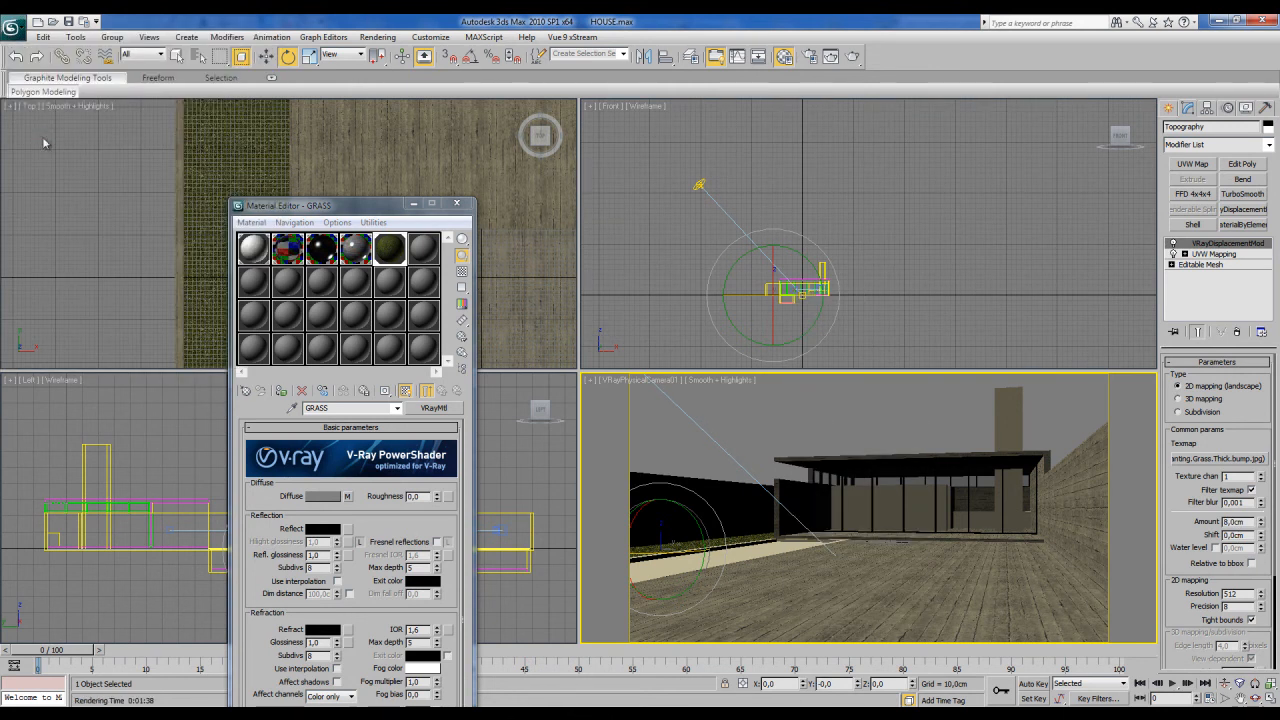
click(852, 59)
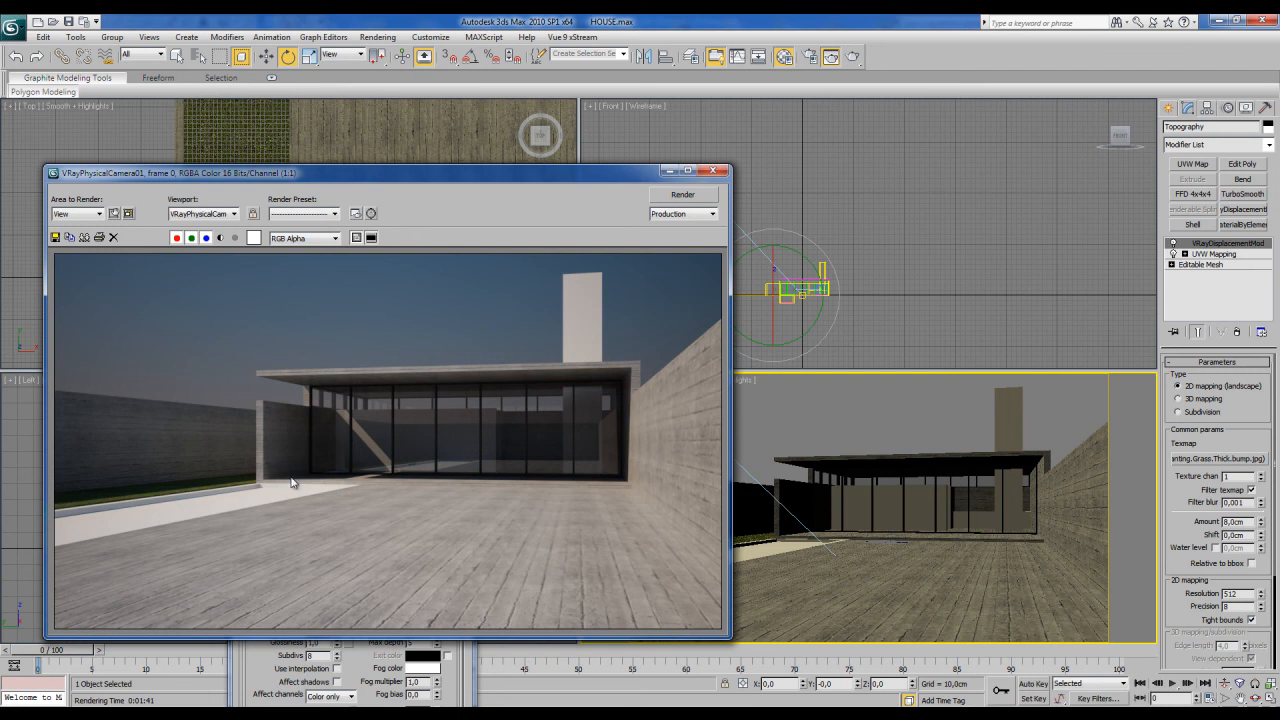
drag(461, 181, 465, 169)
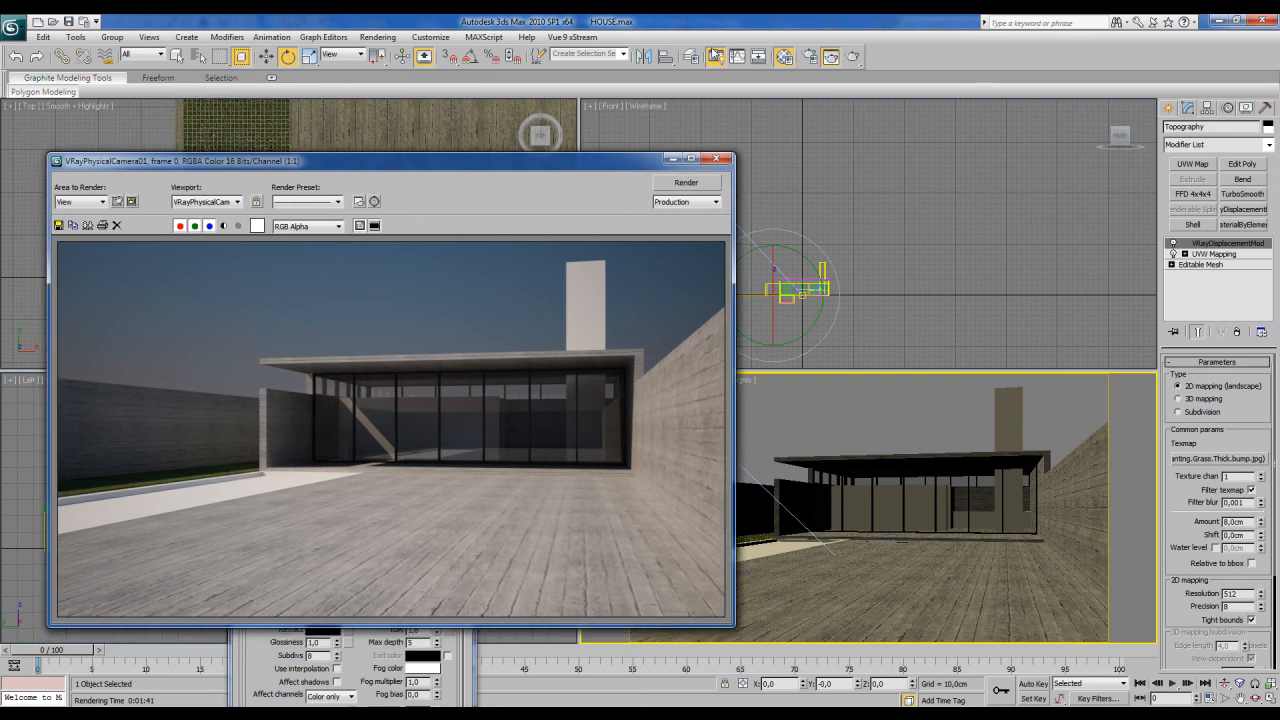
Step: Create a VRayMtl material named WATER in the unused sample slot next to GRASS
click(786, 58)
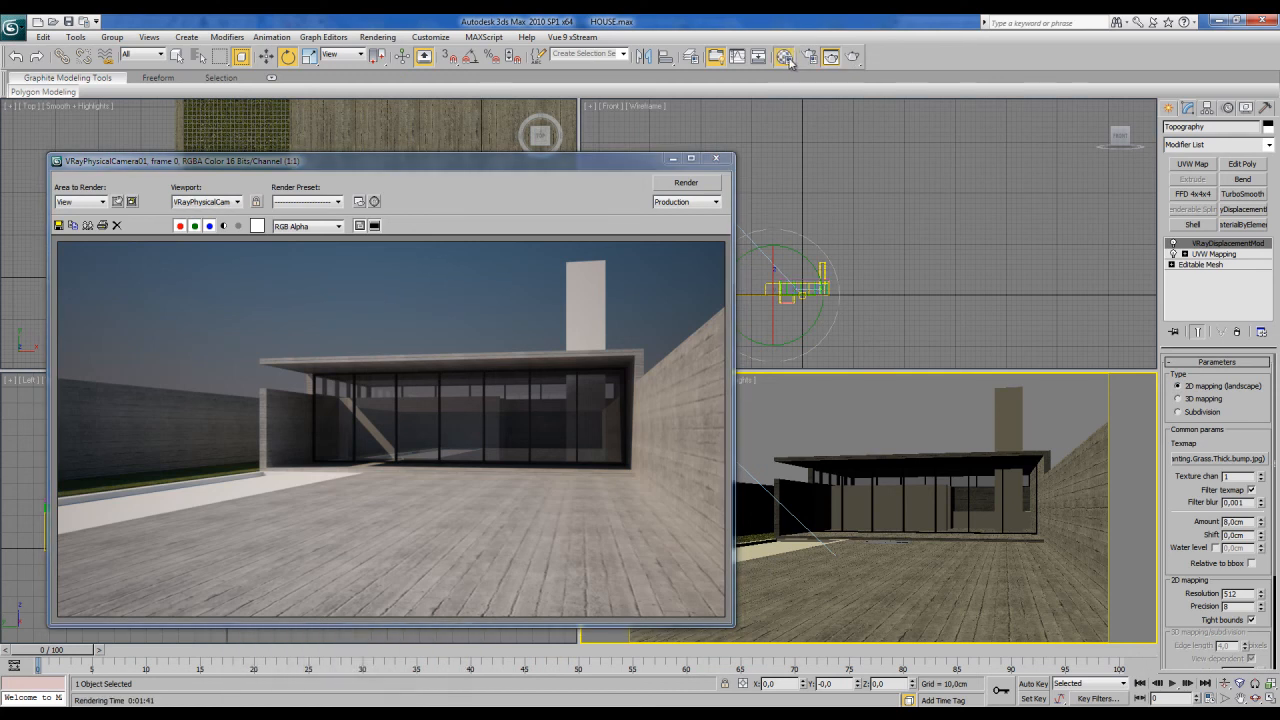
click(786, 58)
drag(338, 205, 496, 123)
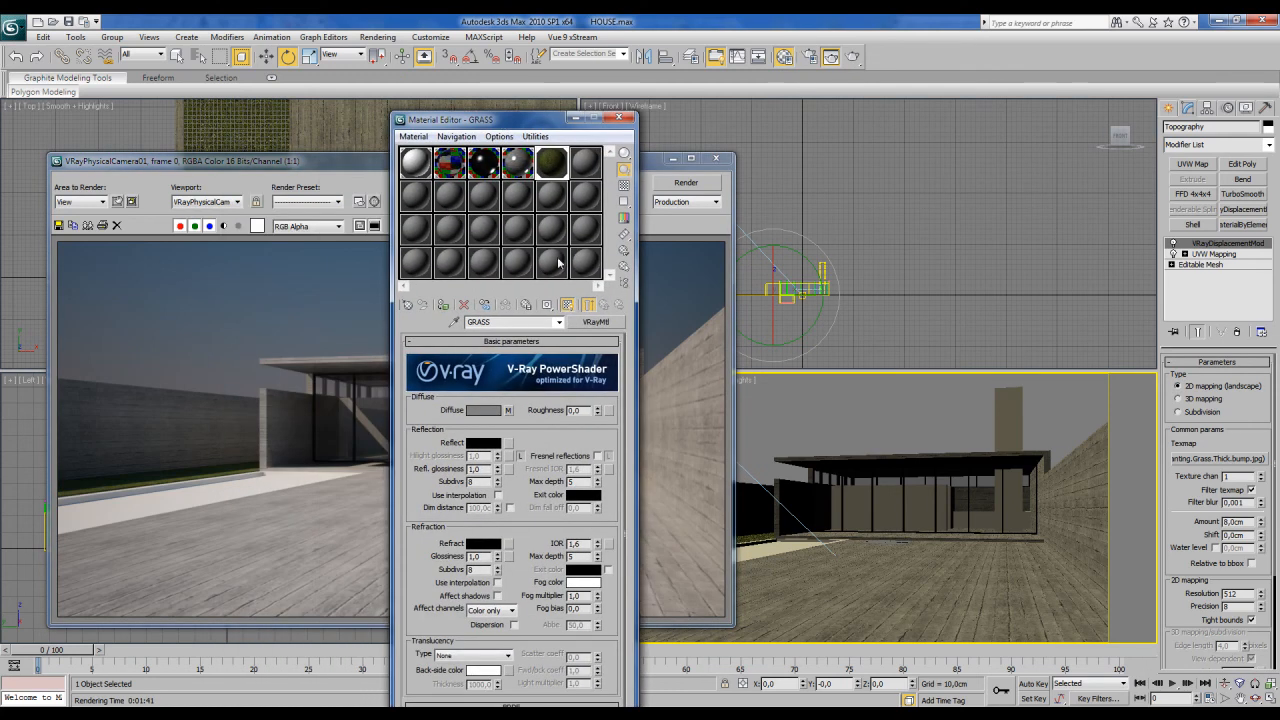
click(580, 168)
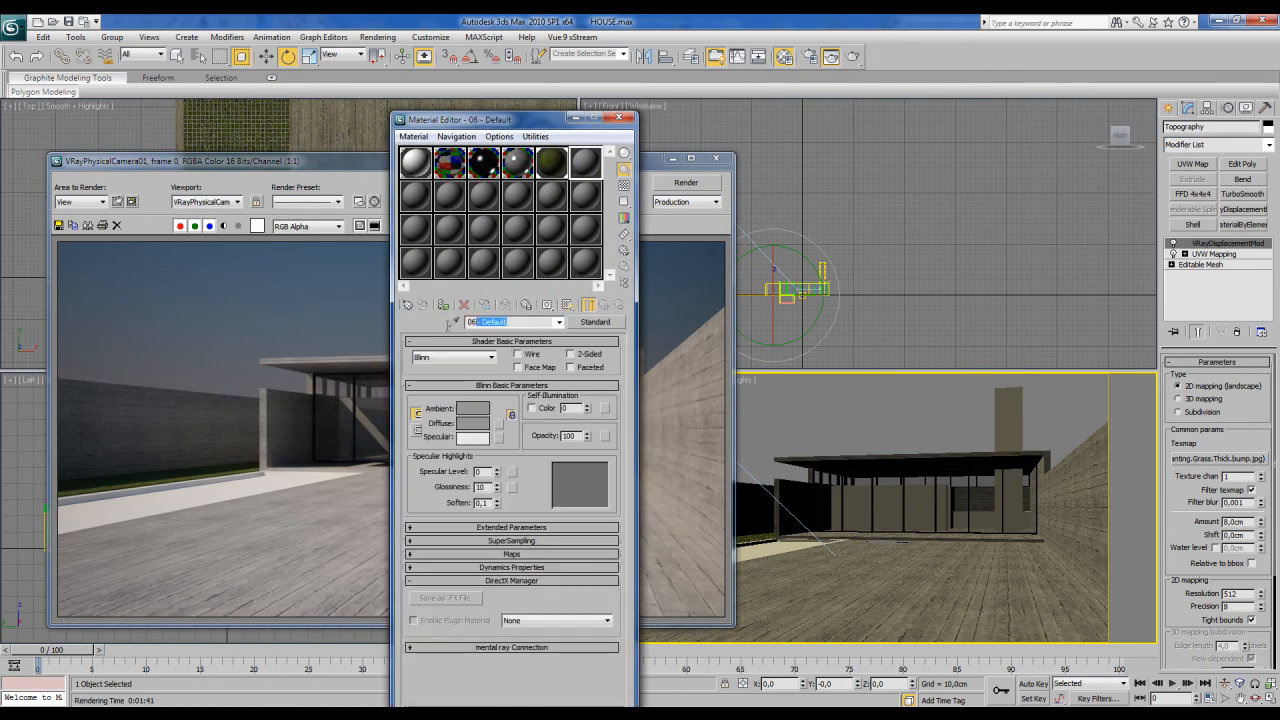
text(WATER)
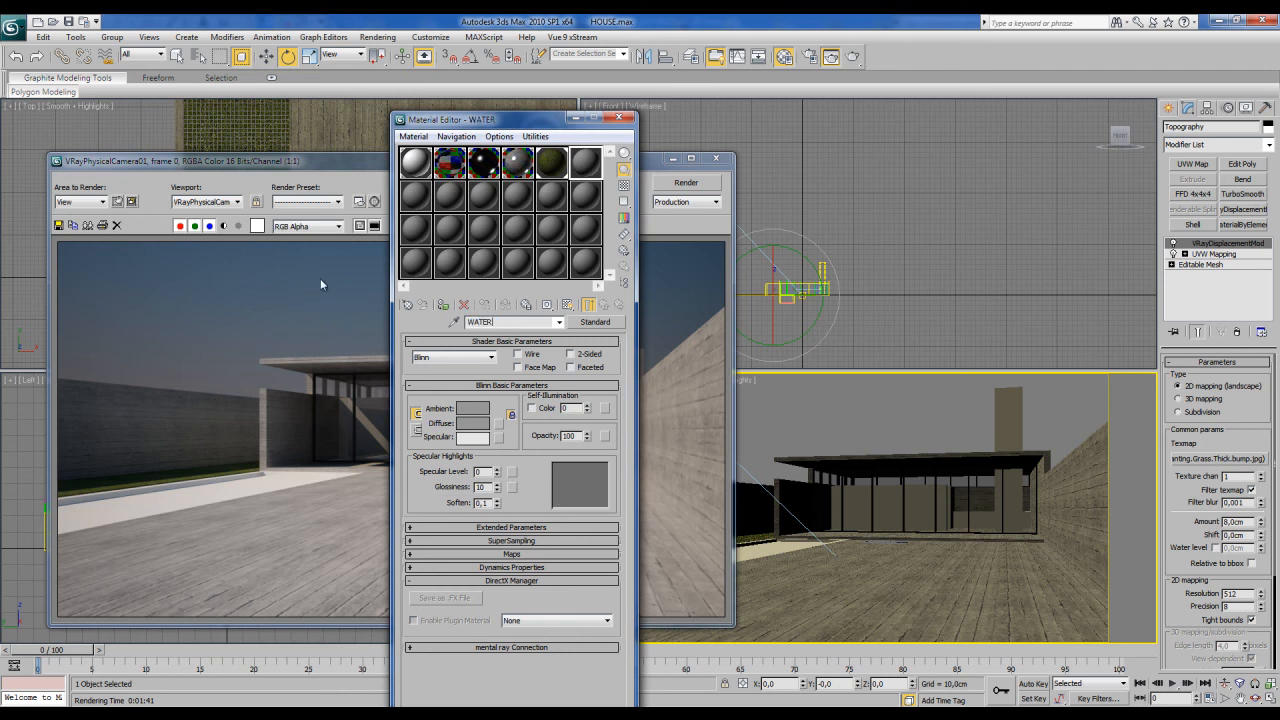
click(586, 324)
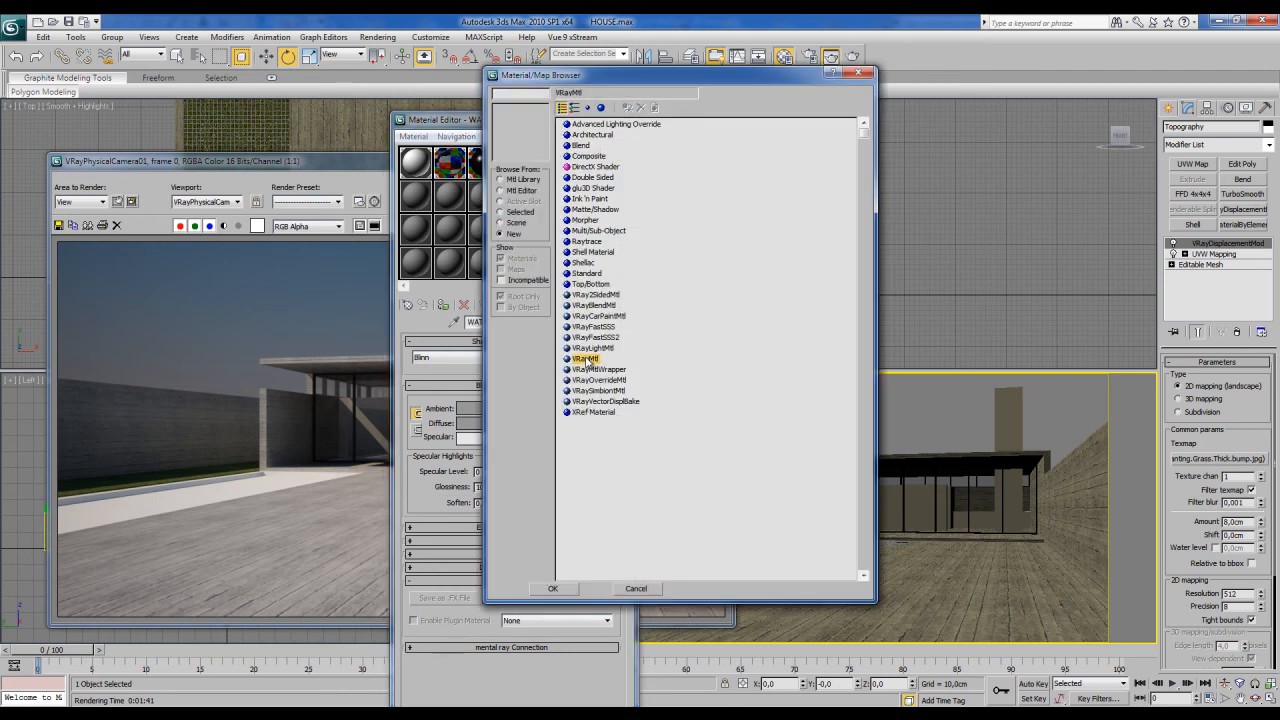
click(586, 359)
double_click(584, 358)
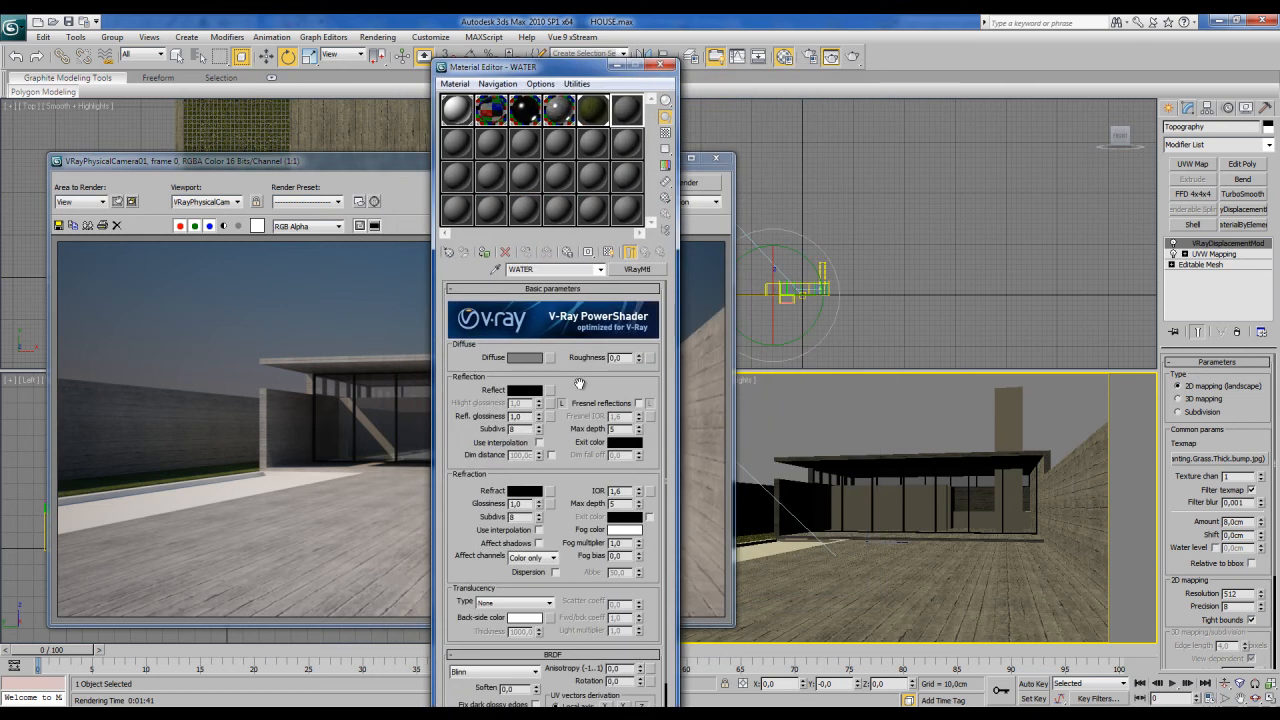
Step: Set the WATER diffuse color to dark grey and its reflection color to a value of 50
drag(560, 368, 556, 338)
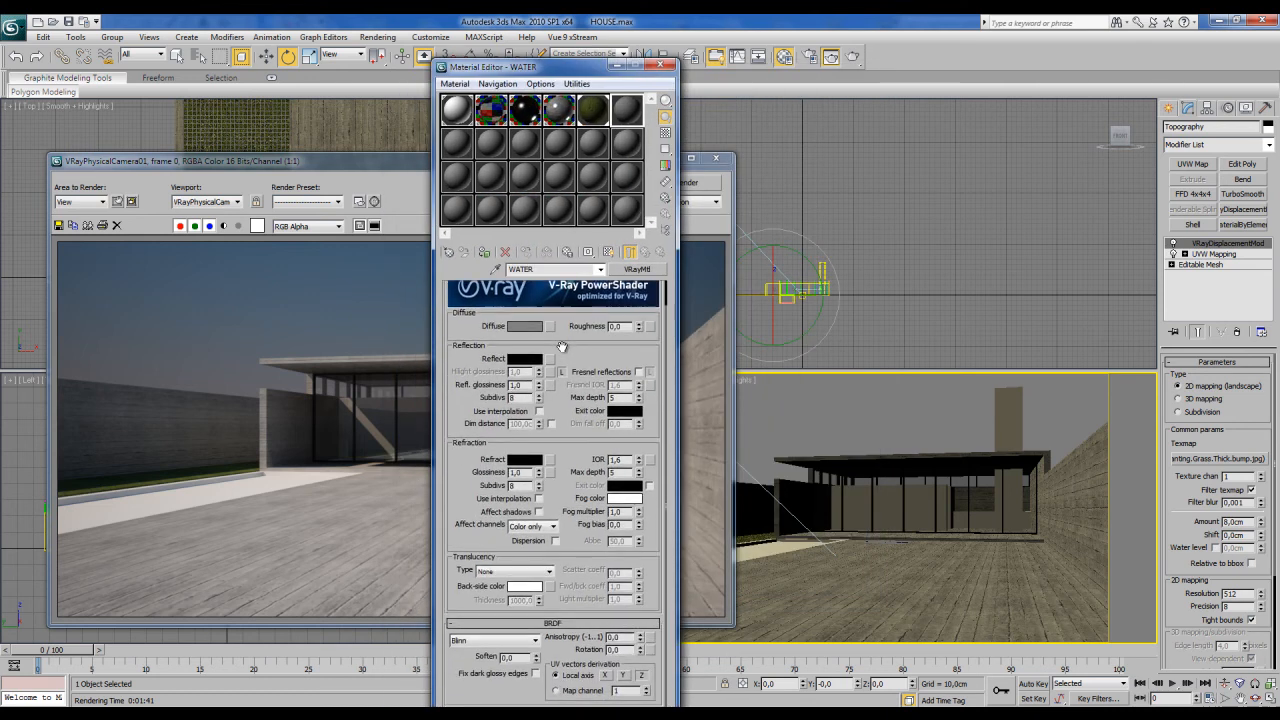
click(519, 330)
click(388, 124)
click(490, 211)
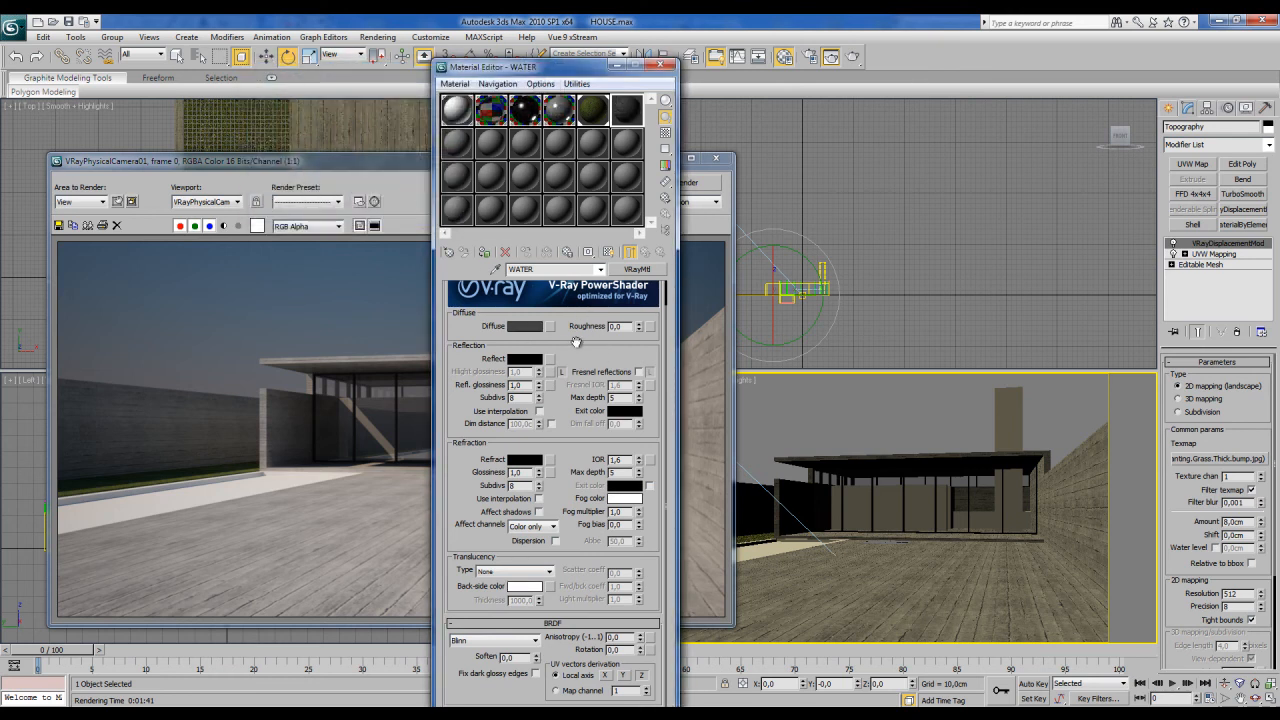
scroll(560, 345, down, 1)
click(521, 345)
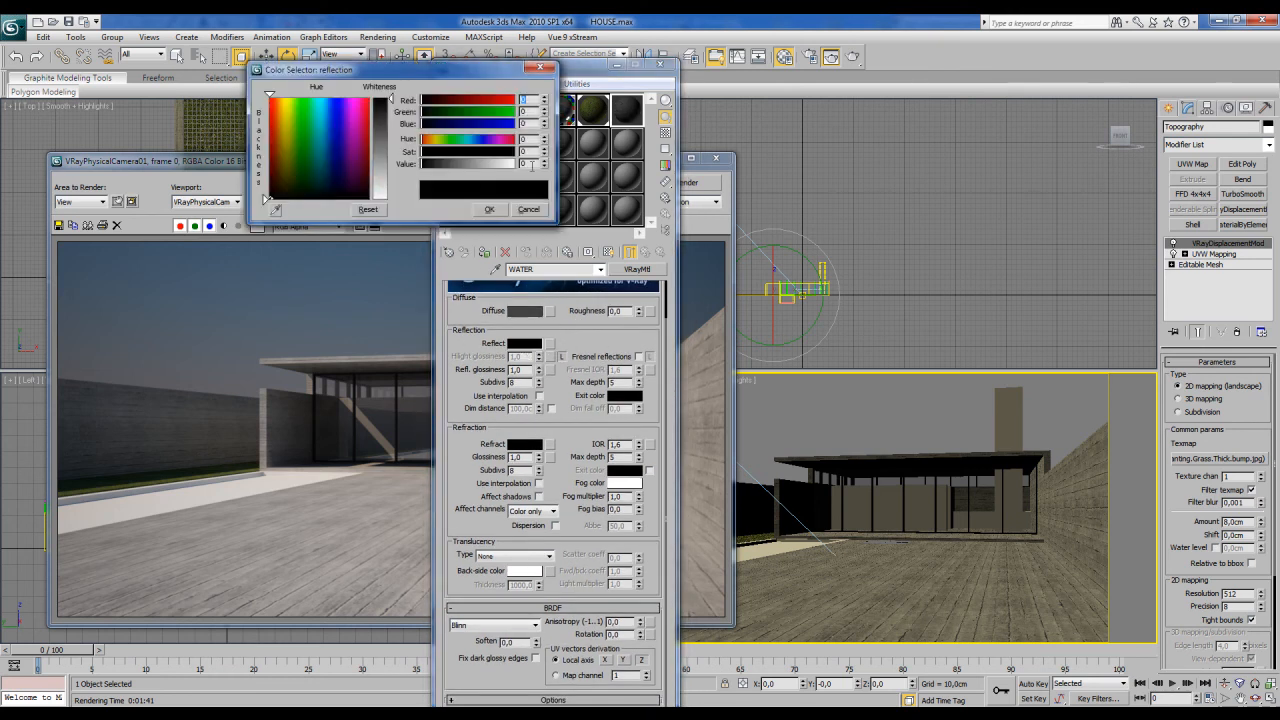
text(50)
click(494, 211)
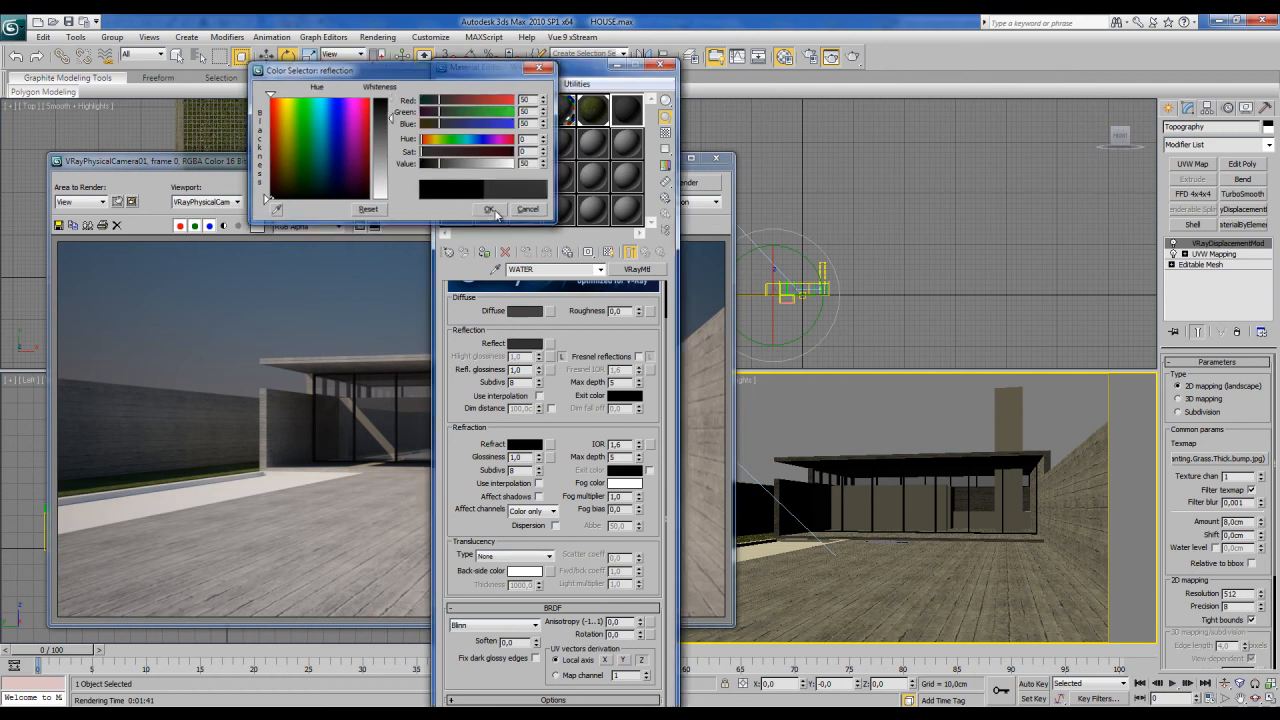
Step: Give WATER a near-white refraction color and an IOR of 1.3, enable Affect shadows, and set Affect channels to Color+alpha
drag(469, 379, 469, 329)
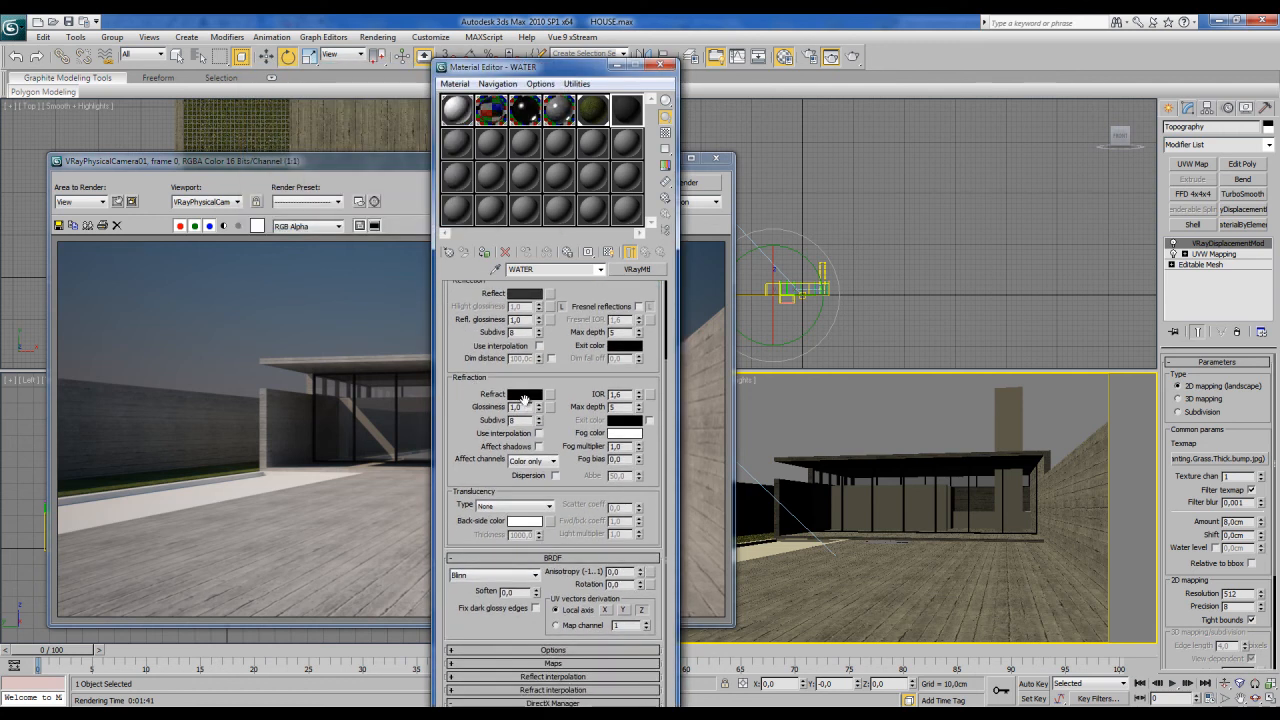
click(524, 394)
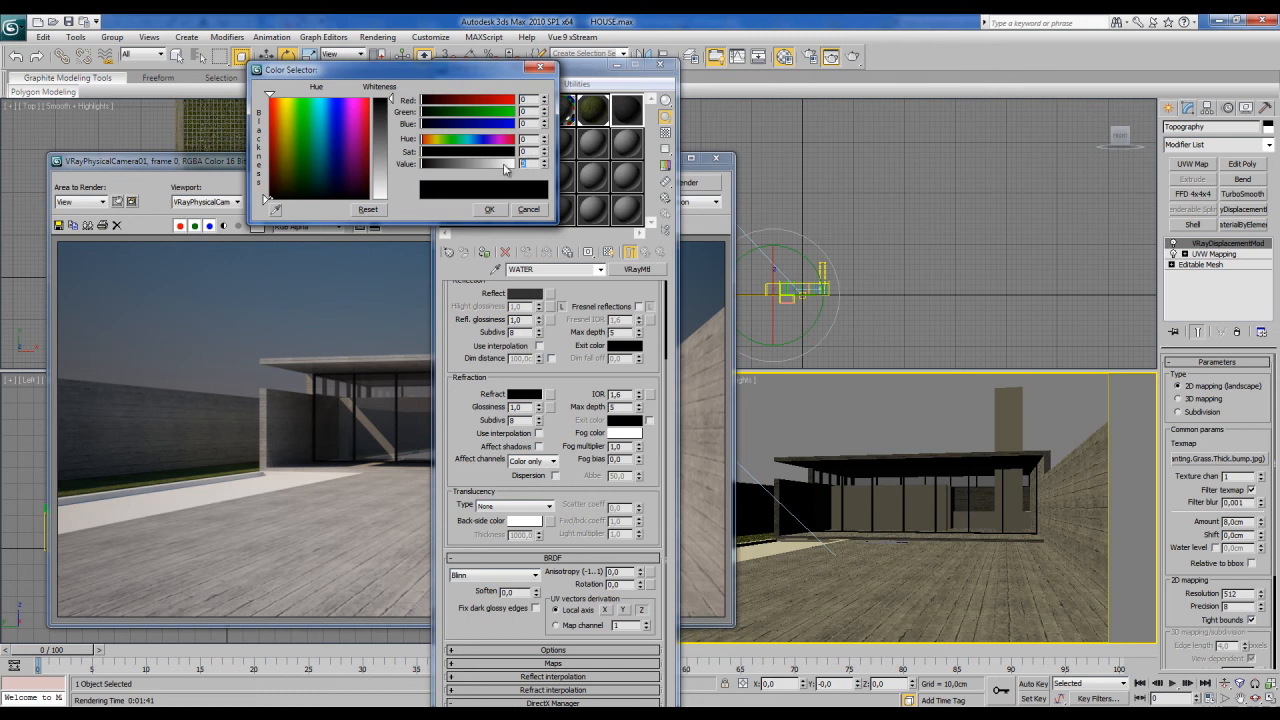
click(490, 209)
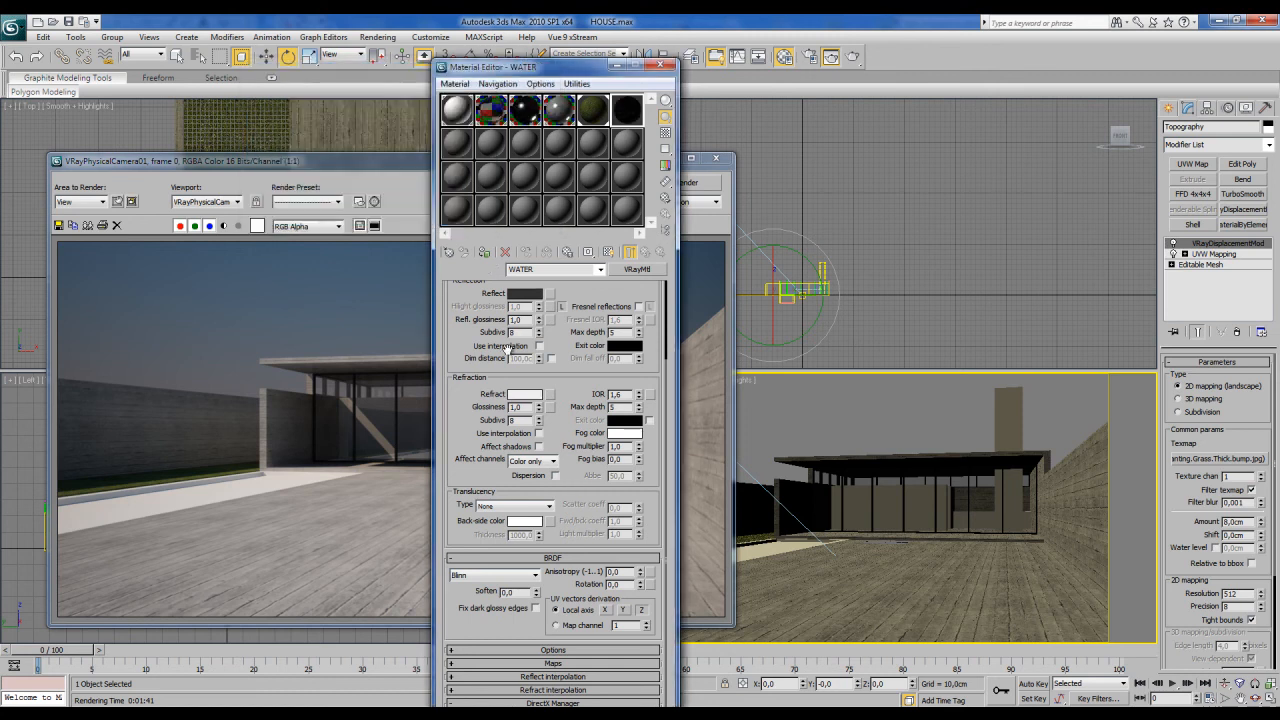
click(538, 446)
click(532, 460)
click(531, 474)
Step: Open a magnified preview of the WATER sample and place it beside the render window to examine its refraction
double_click(615, 110)
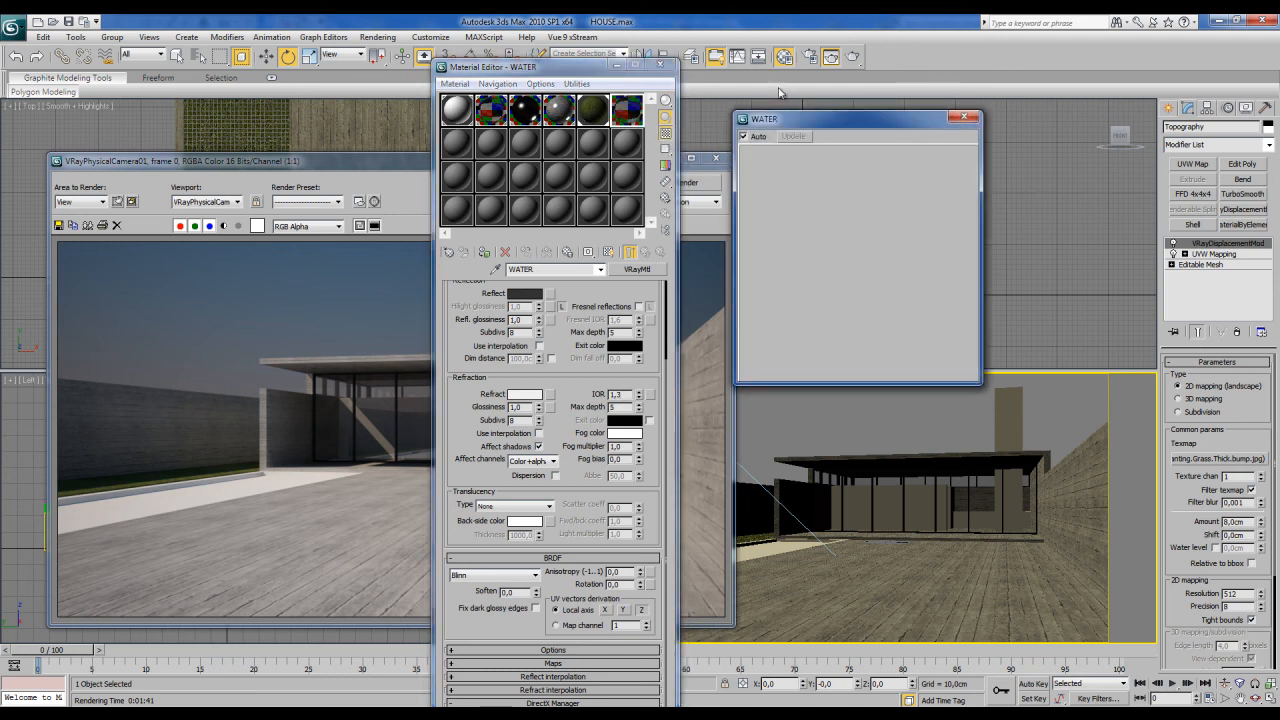
drag(797, 118, 837, 120)
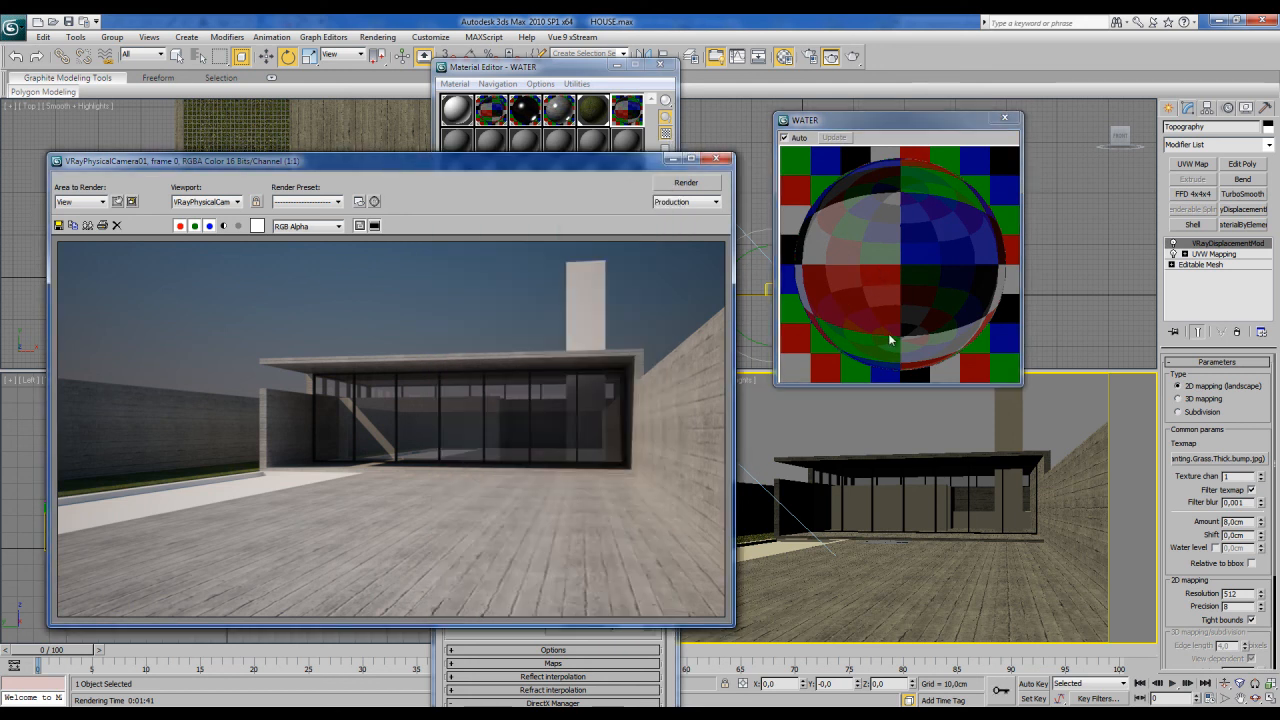
click(890, 340)
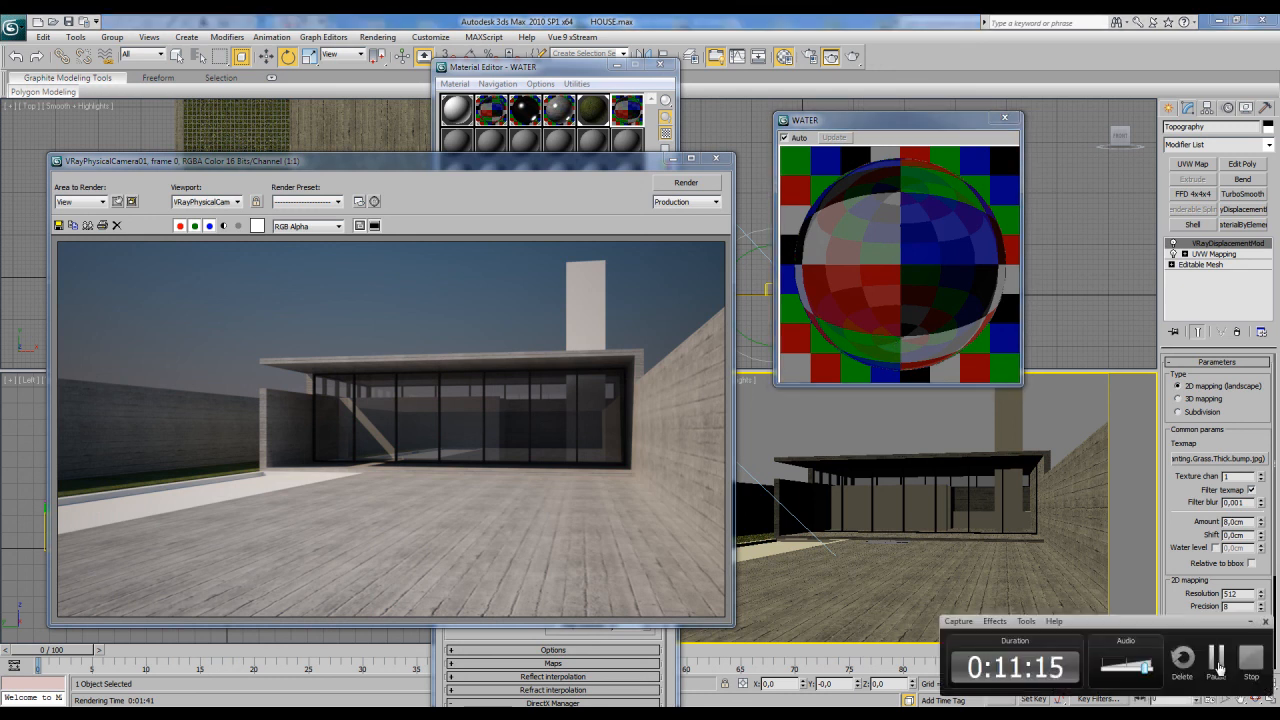
click(900, 200)
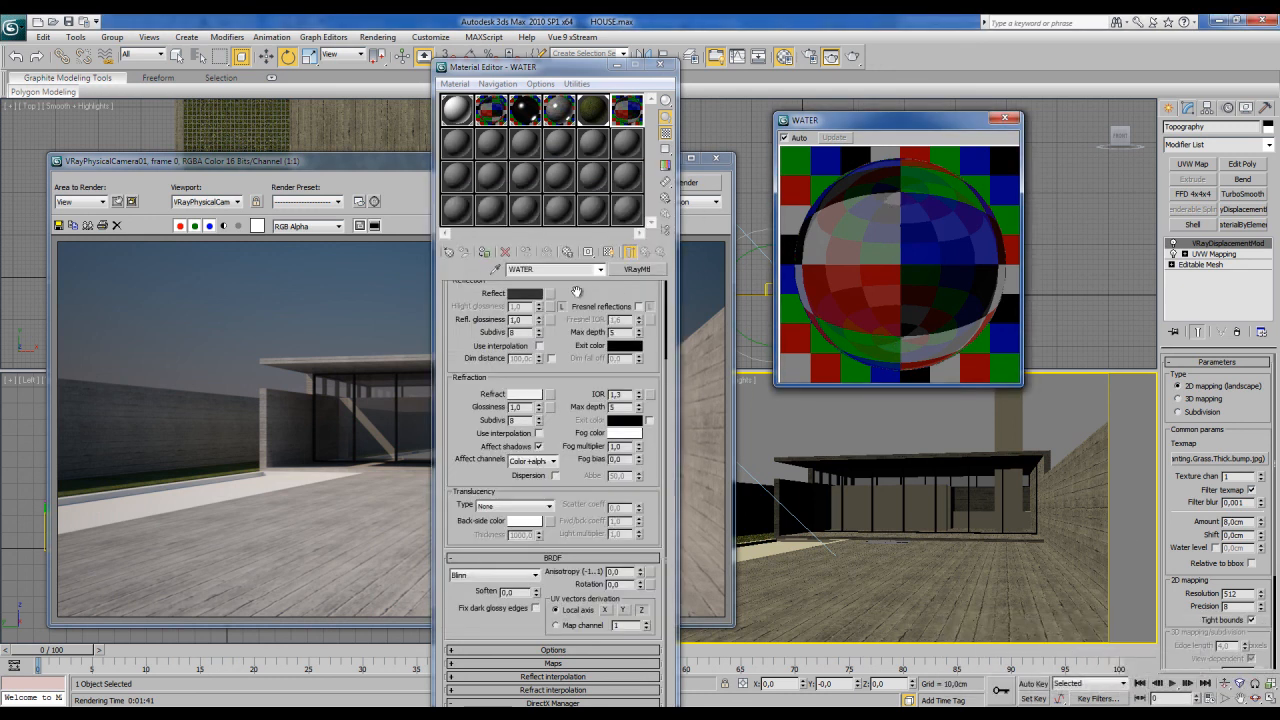
Step: Assign a Noise map to the WATER bump slot, check its effect in the magnified preview, and close the Material Editor
drag(578, 296, 578, 288)
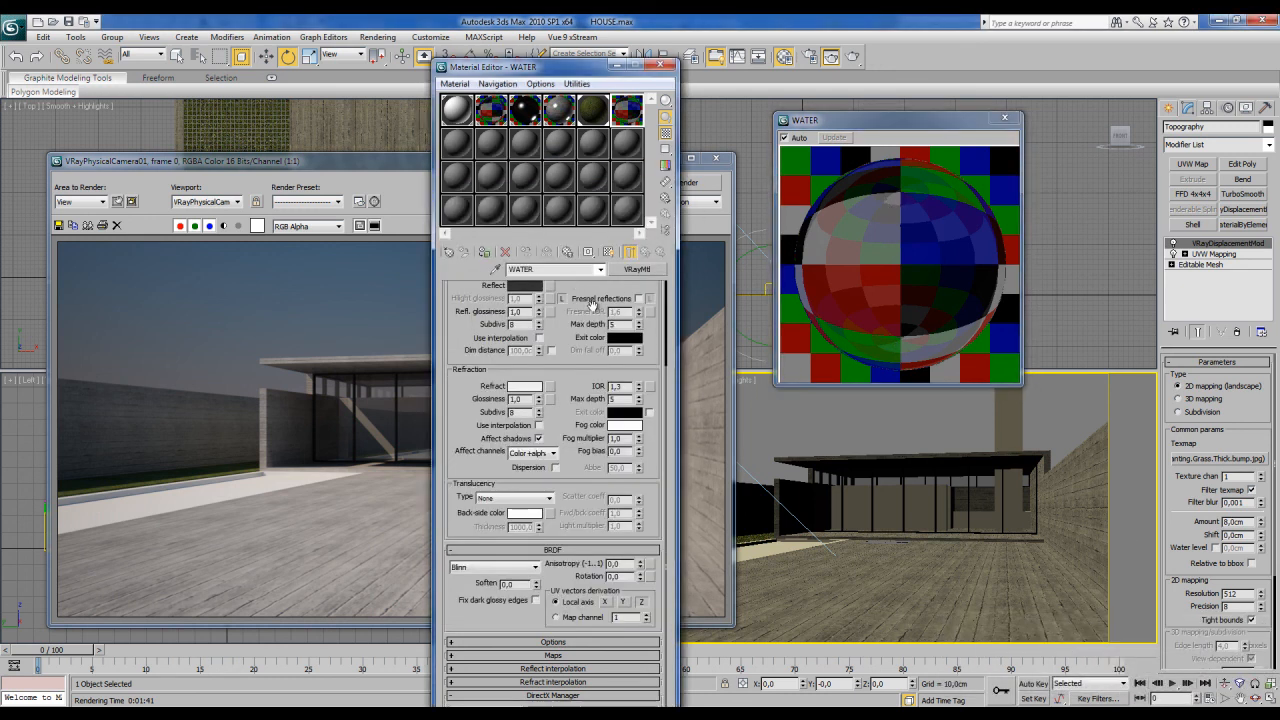
click(558, 656)
scroll(585, 461, down, 3)
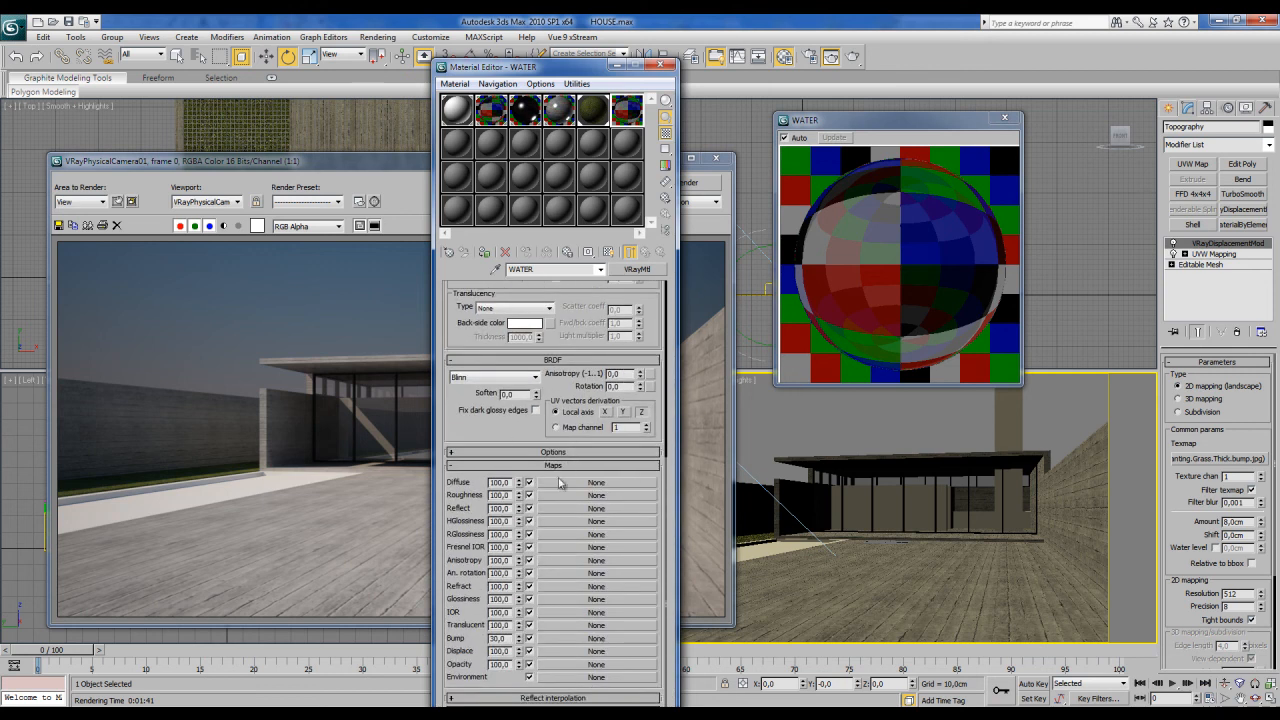
click(595, 639)
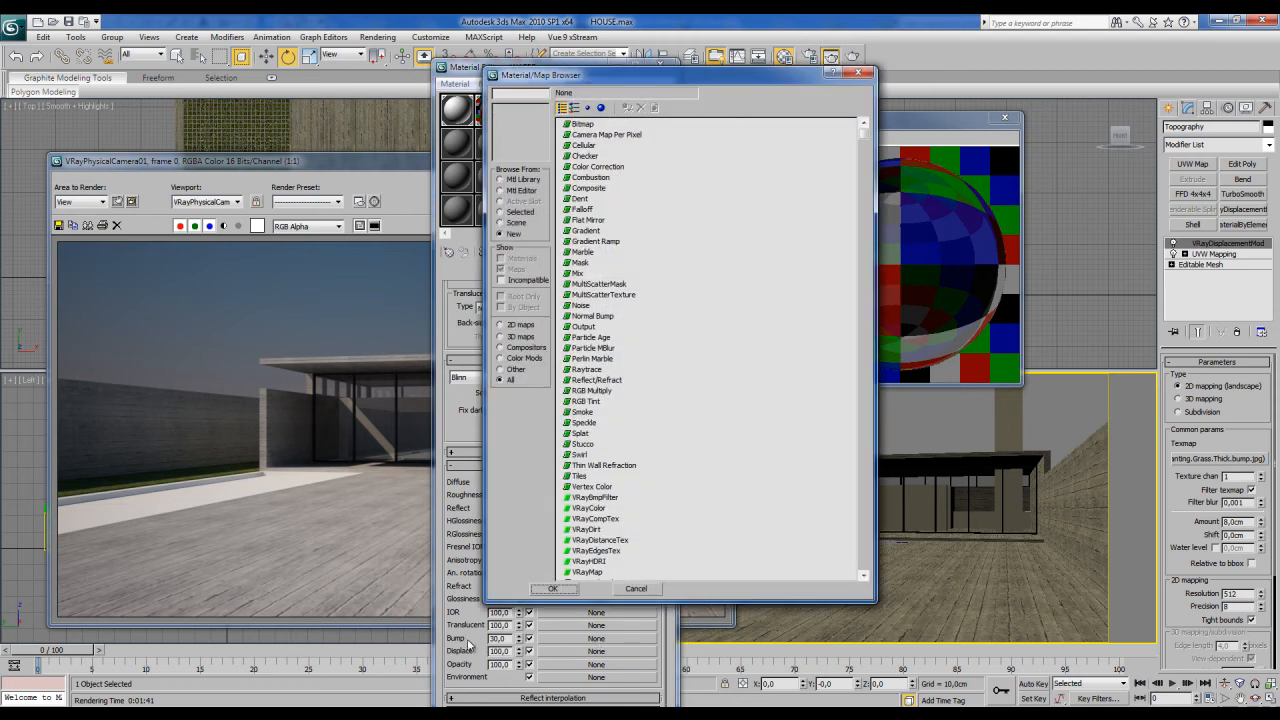
click(582, 123)
click(575, 107)
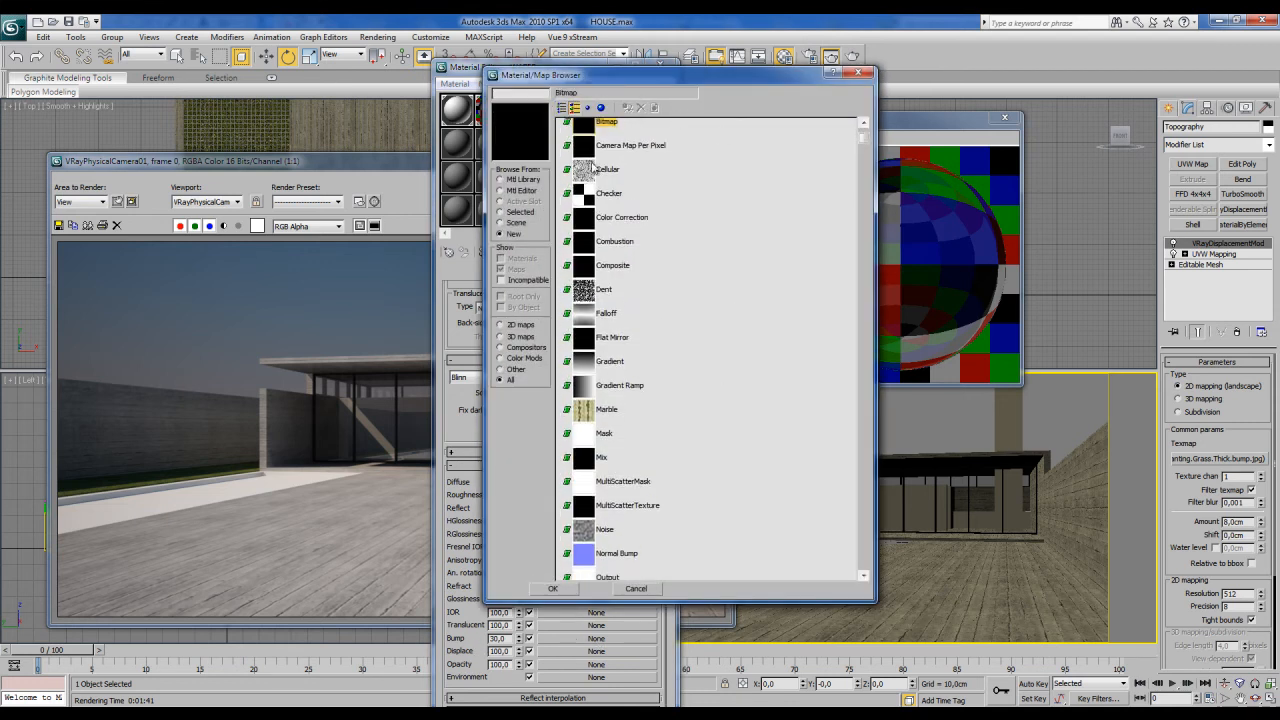
scroll(700, 300, down, 5)
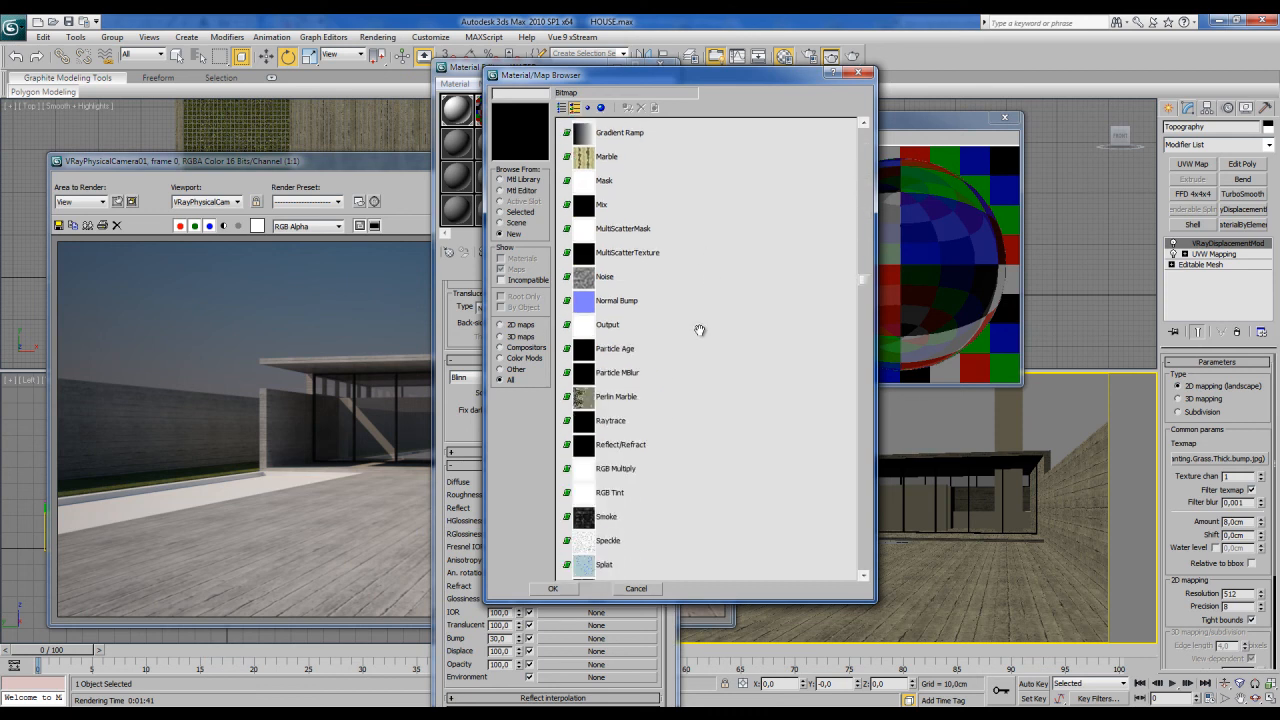
scroll(700, 330, down, 1)
scroll(698, 330, up, 1)
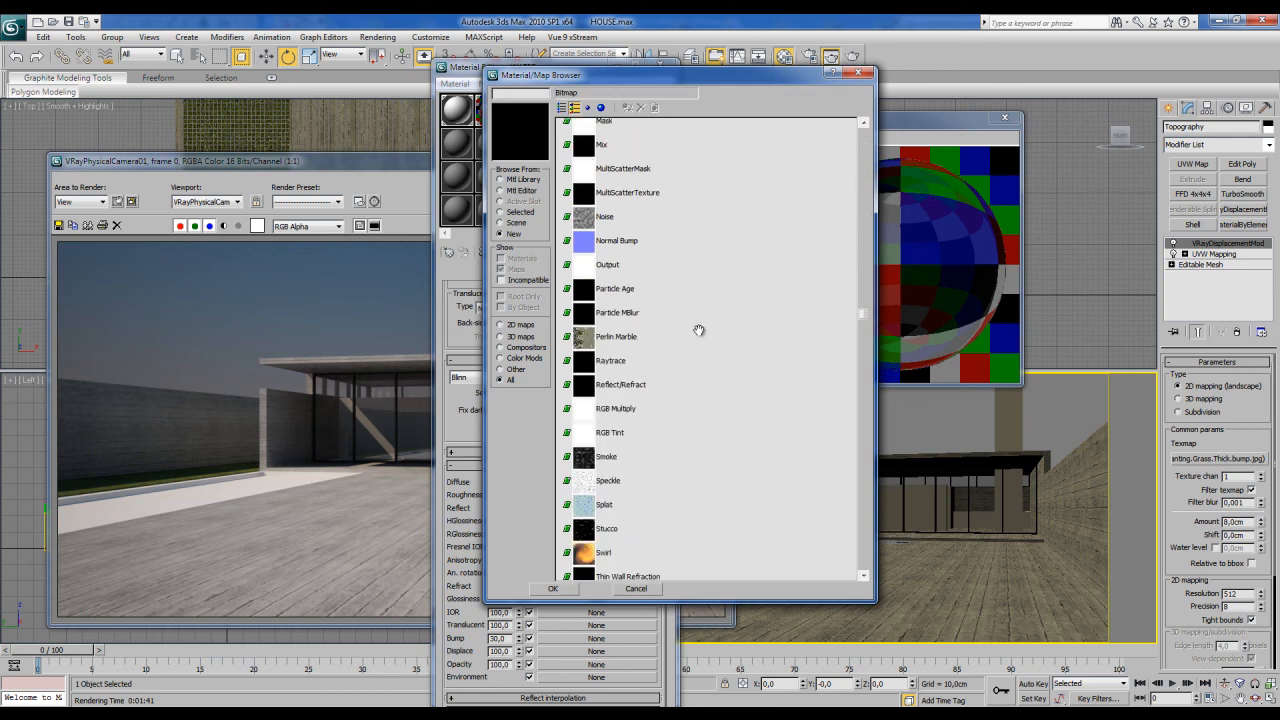
double_click(601, 222)
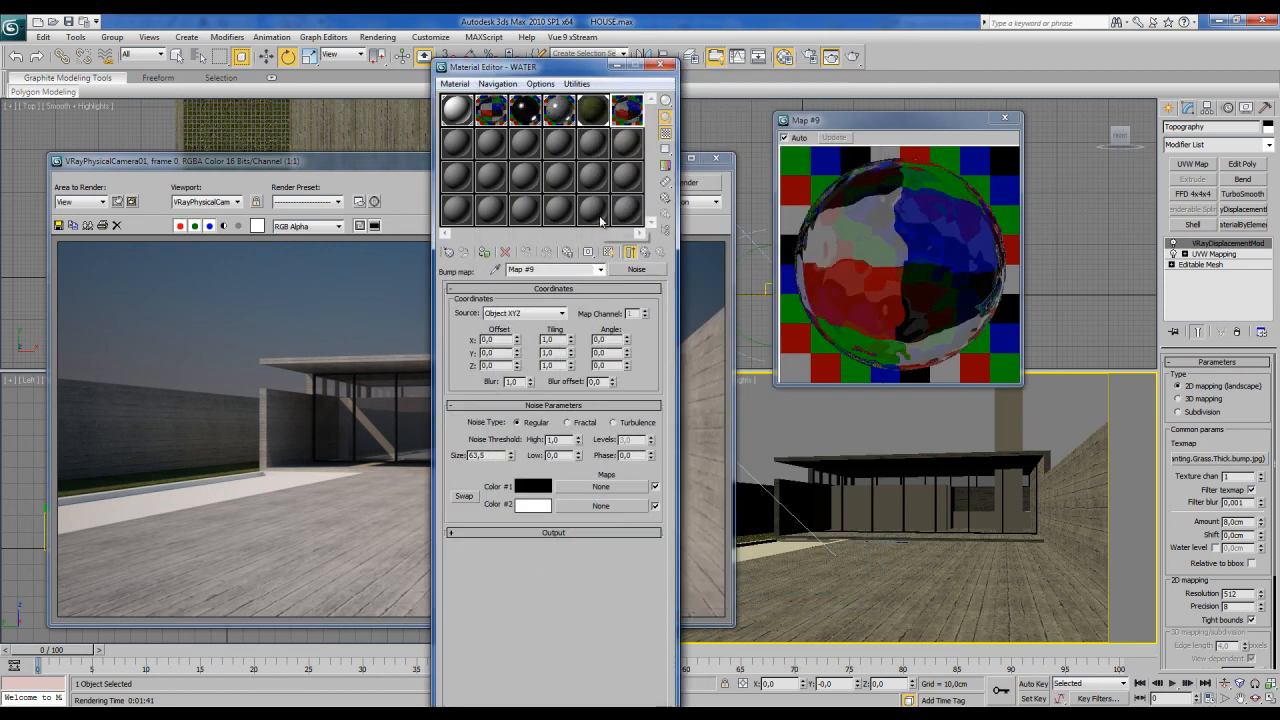
click(896, 305)
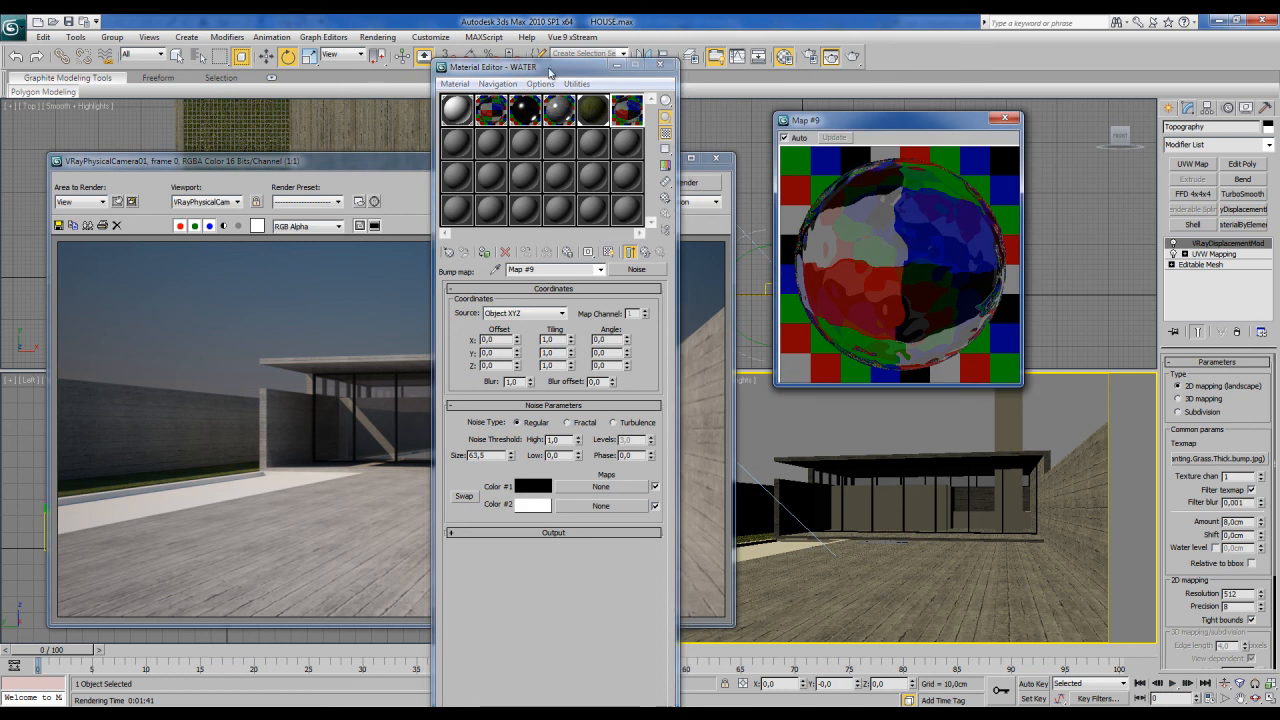
click(660, 64)
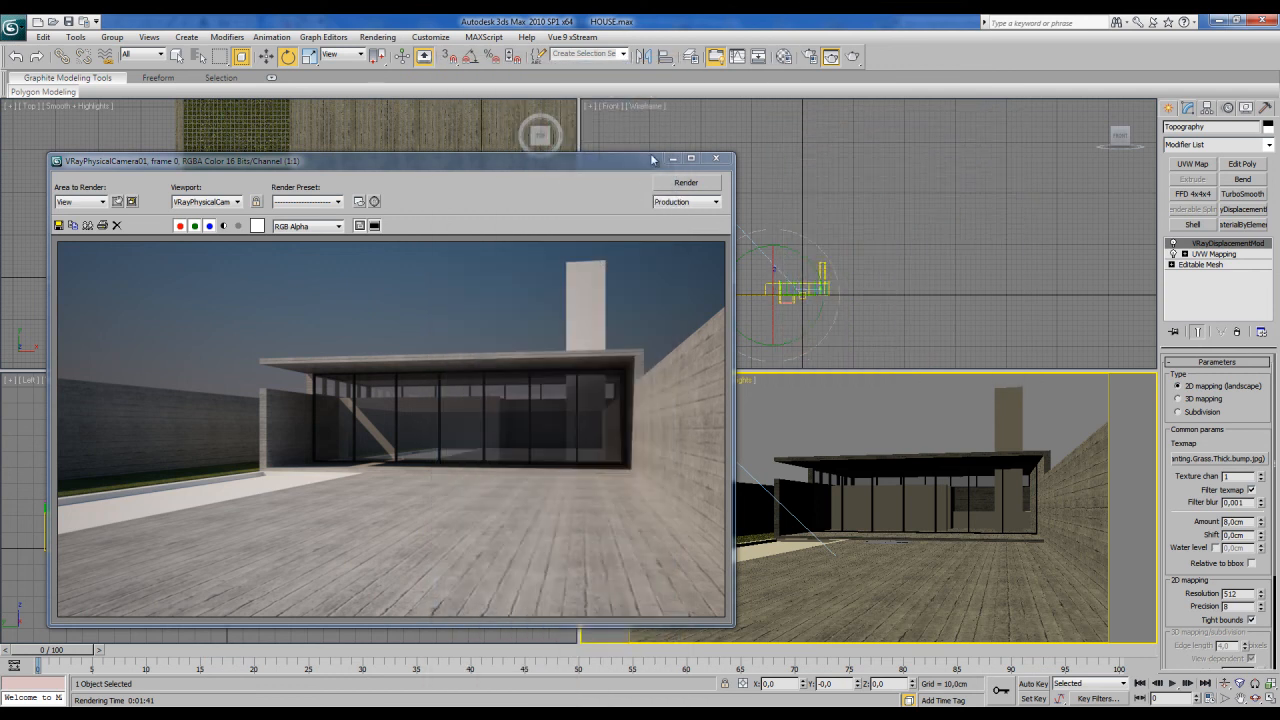
Step: Assign the WATER material to the white pool surface beside the deck, closing the render window, magnified preview and Material Editor
click(716, 158)
click(748, 551)
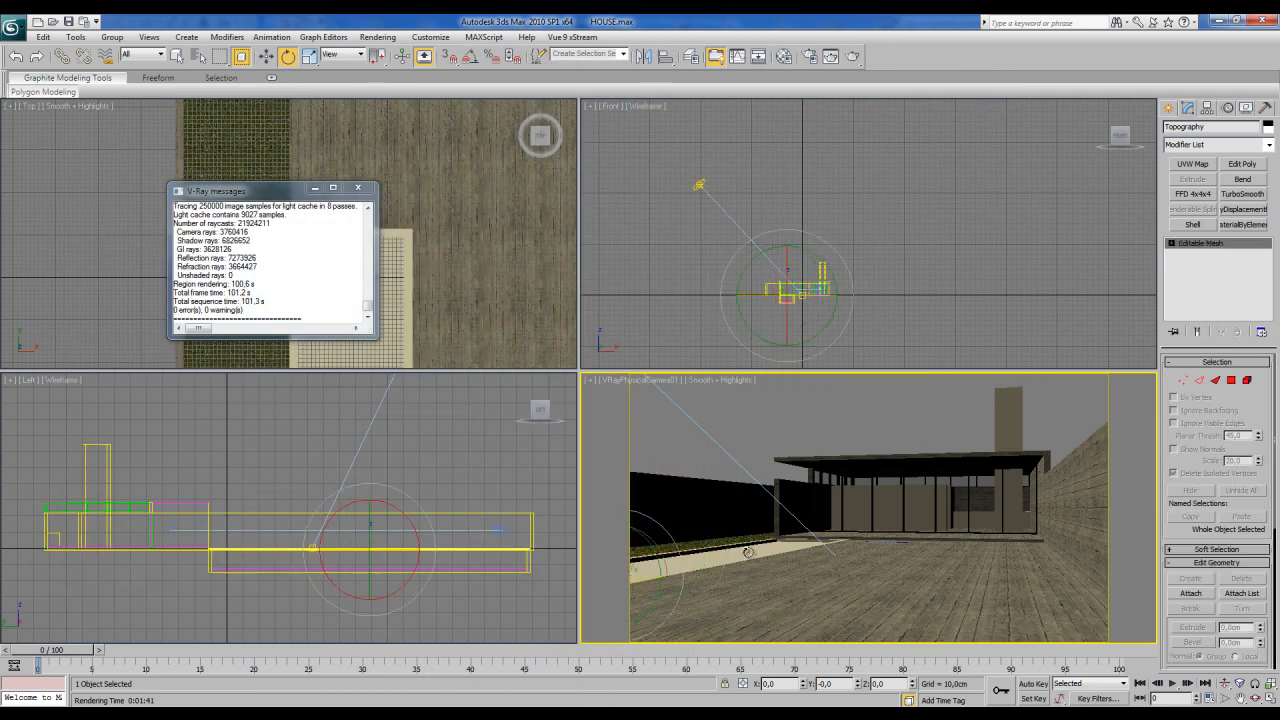
key(m)
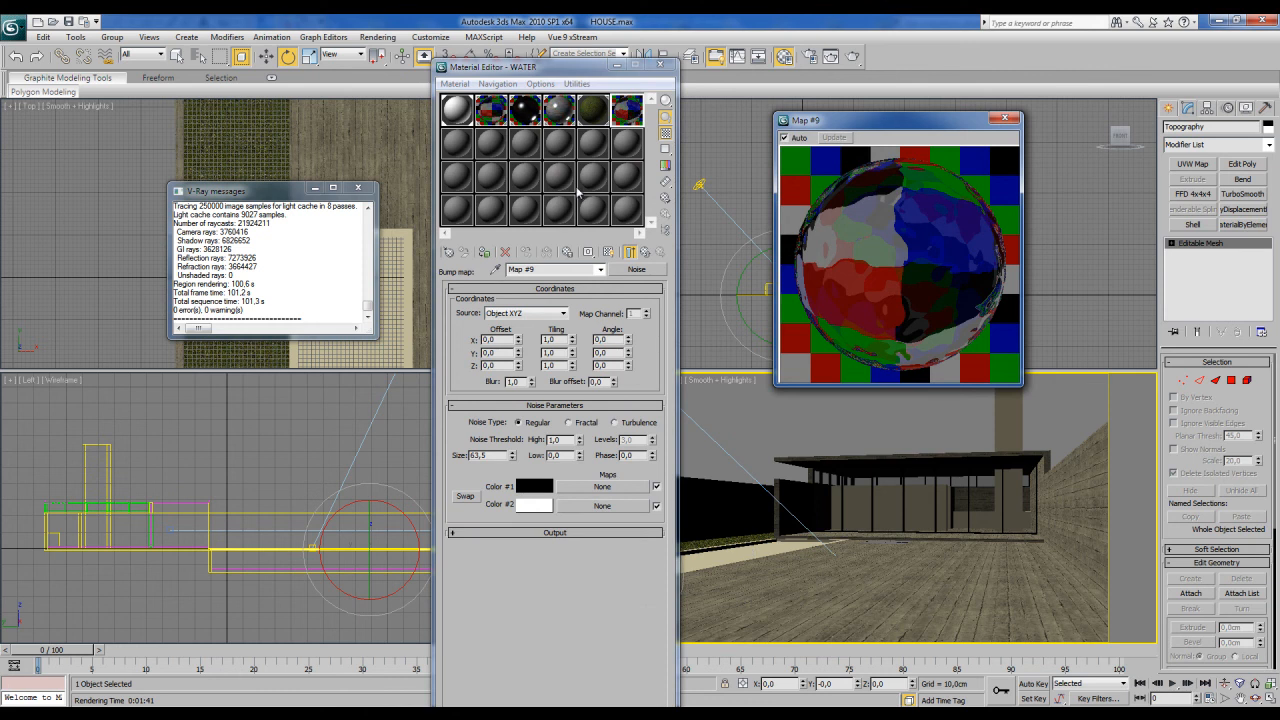
click(1005, 119)
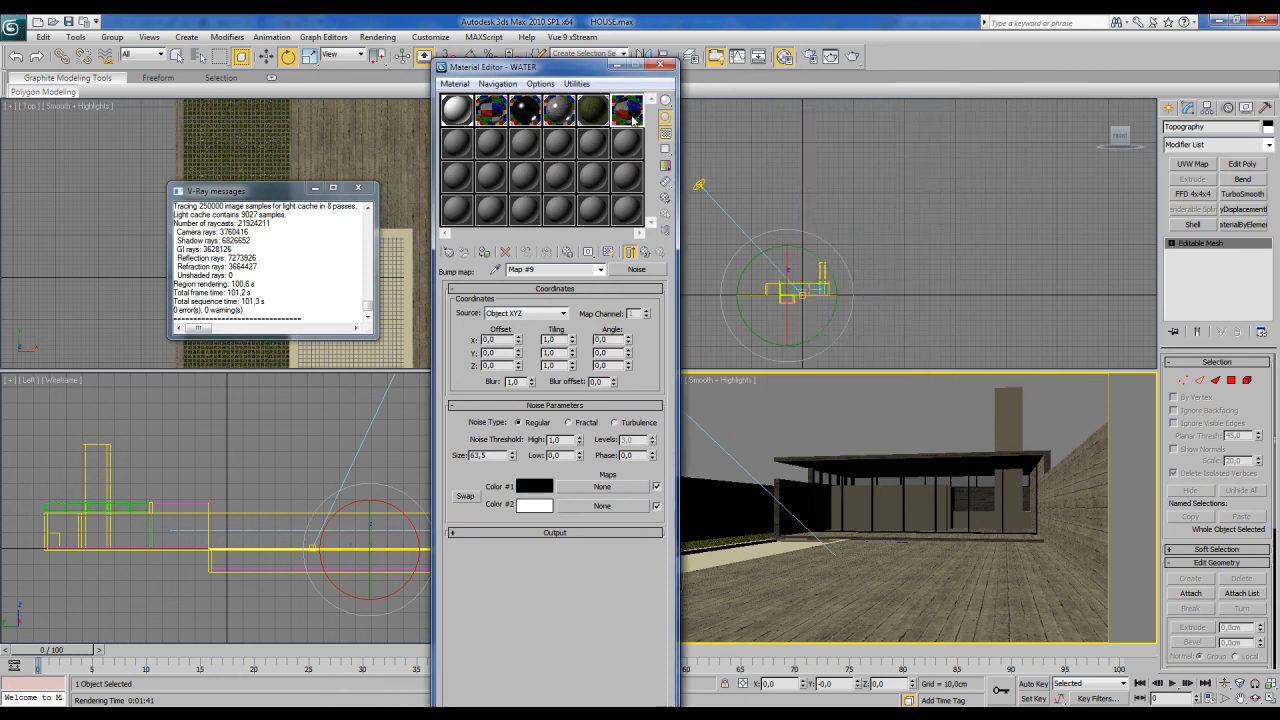
click(484, 252)
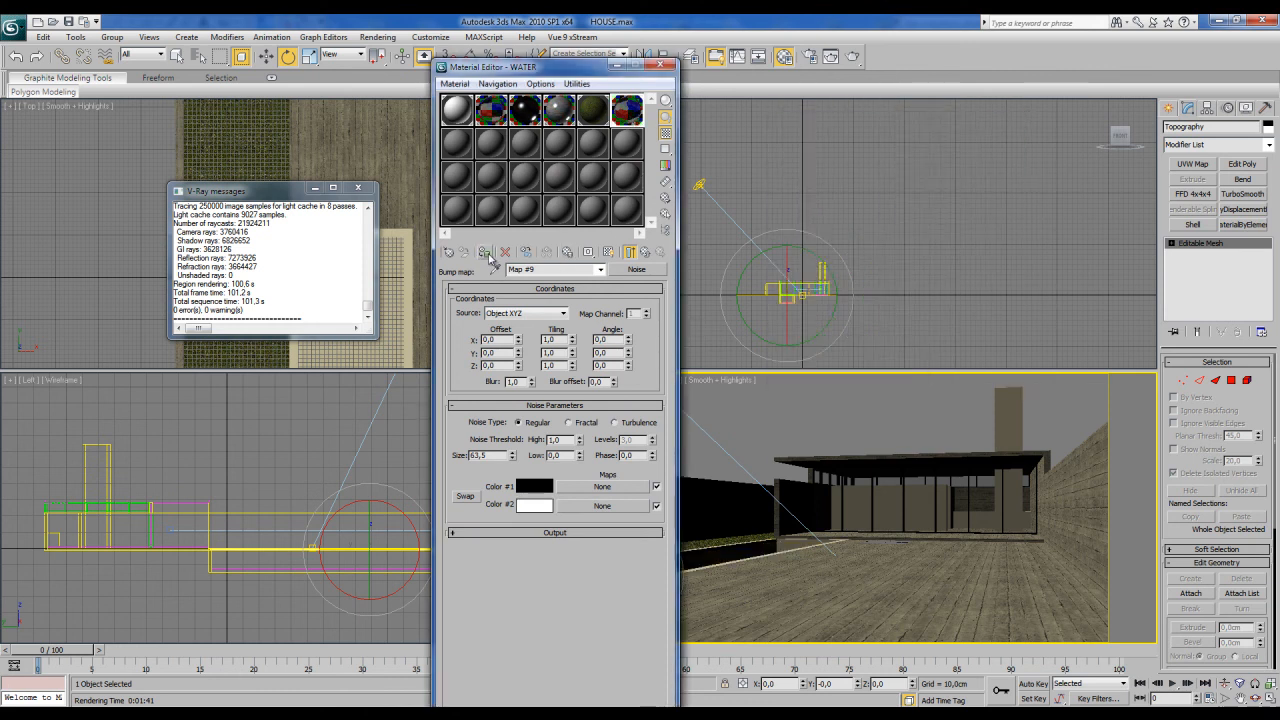
click(660, 64)
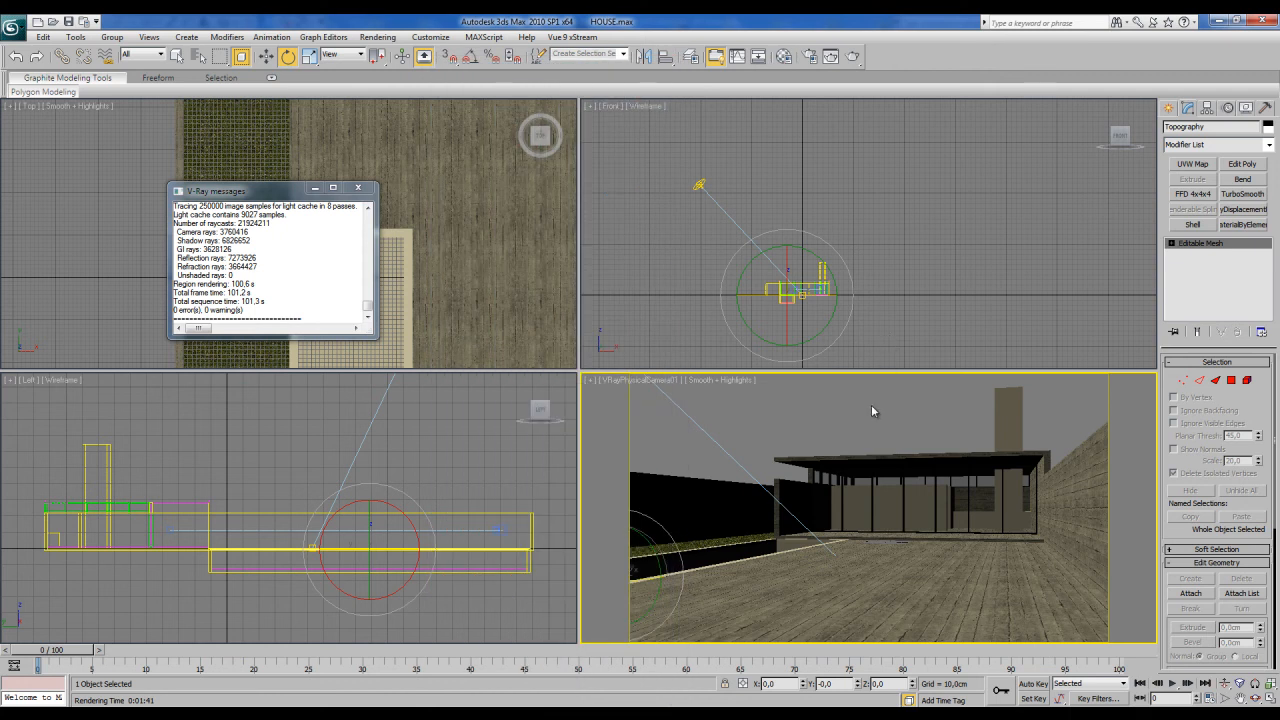
Step: Render only a region enclosing the pool and the adjoining part of the deck in the camera view
click(831, 58)
click(102, 202)
click(78, 230)
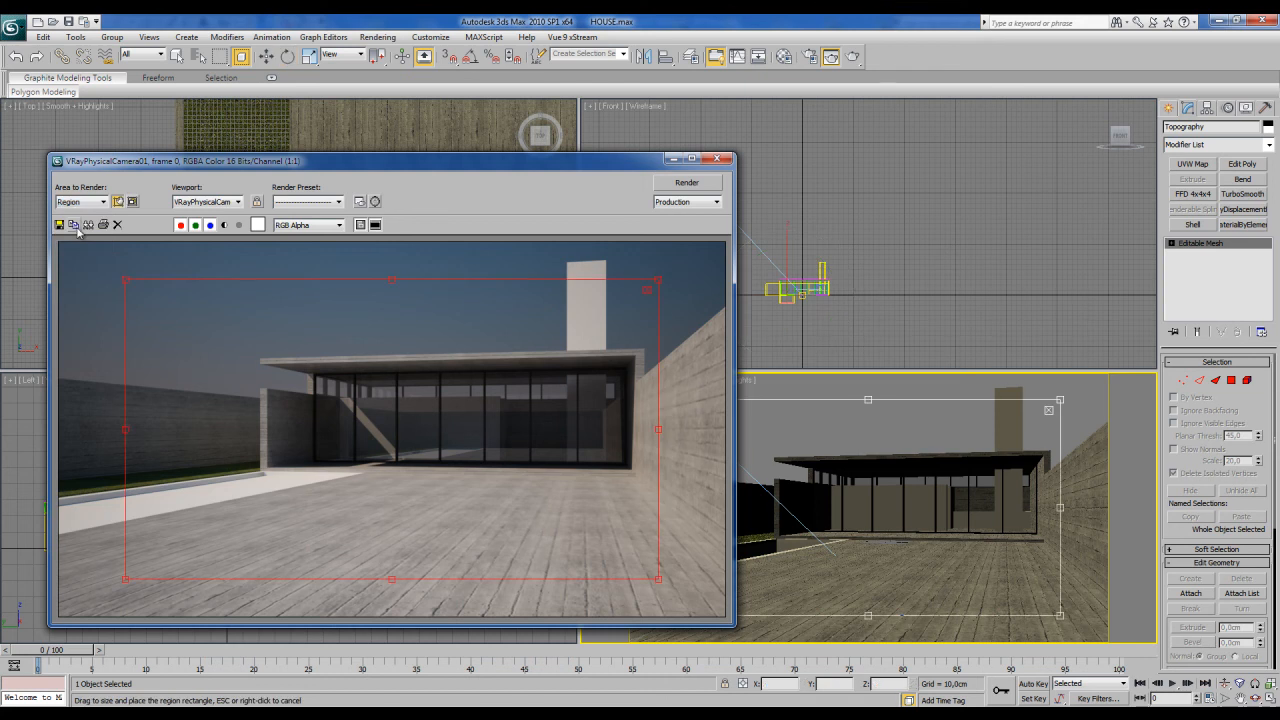
drag(122, 580, 57, 566)
drag(656, 279, 370, 458)
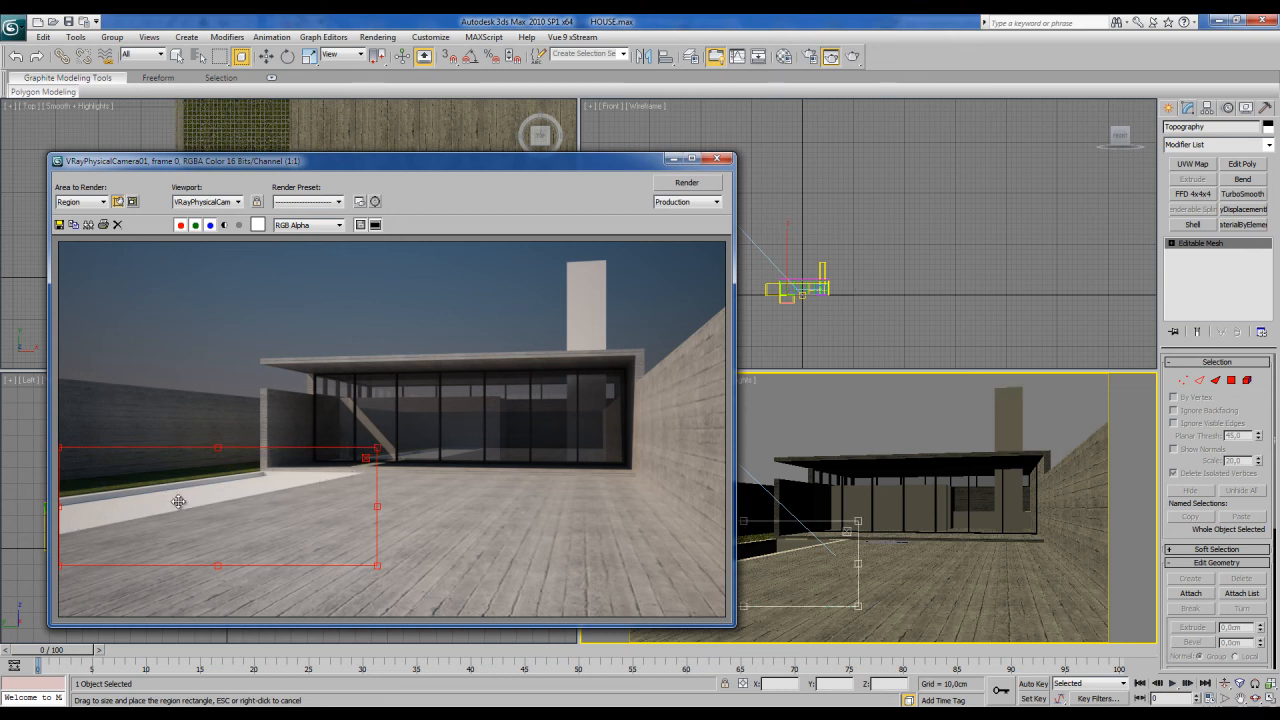
click(687, 188)
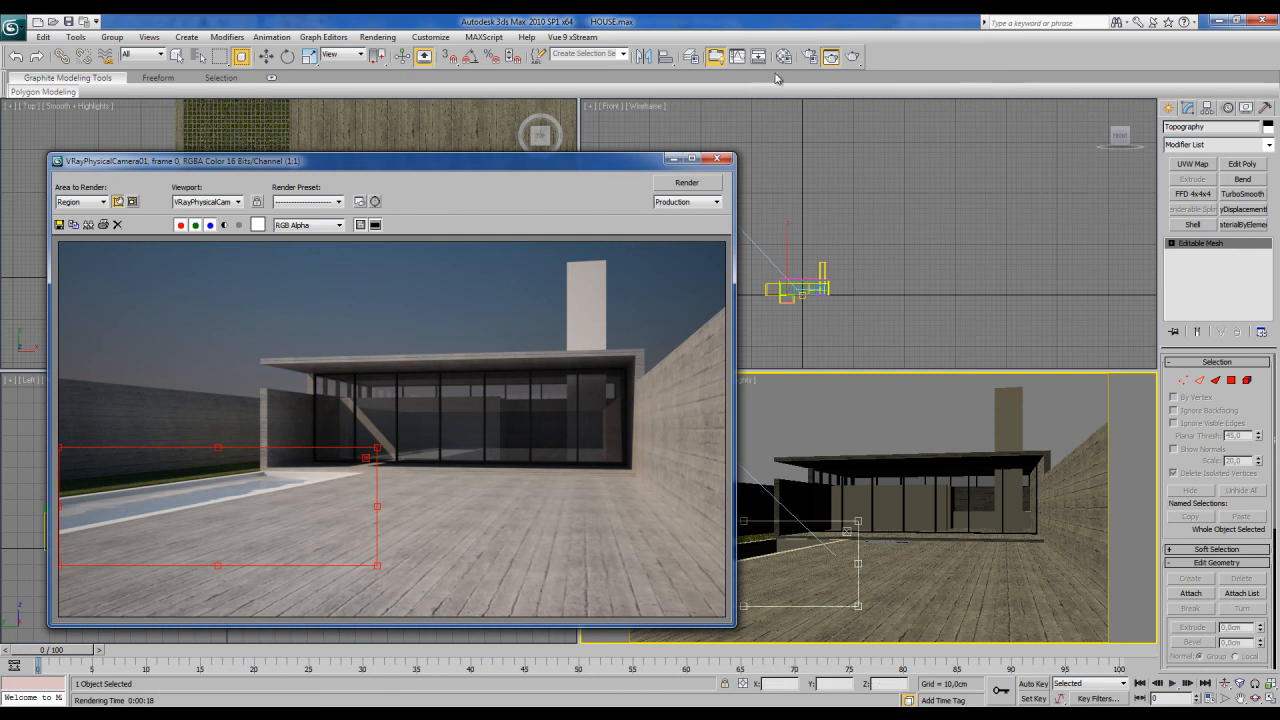
Step: Set the bump amount of the WATER material's Noise map to 100, with the Material Editor placed beside the render
click(784, 56)
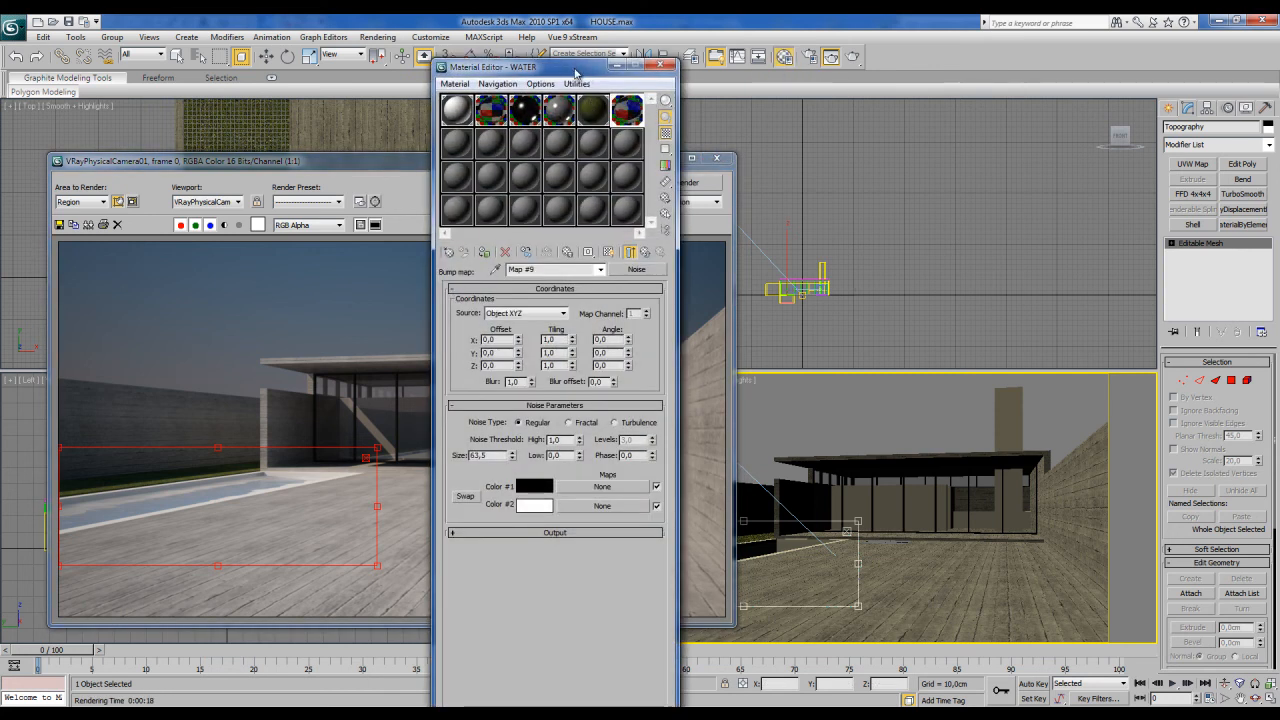
drag(574, 70, 809, 37)
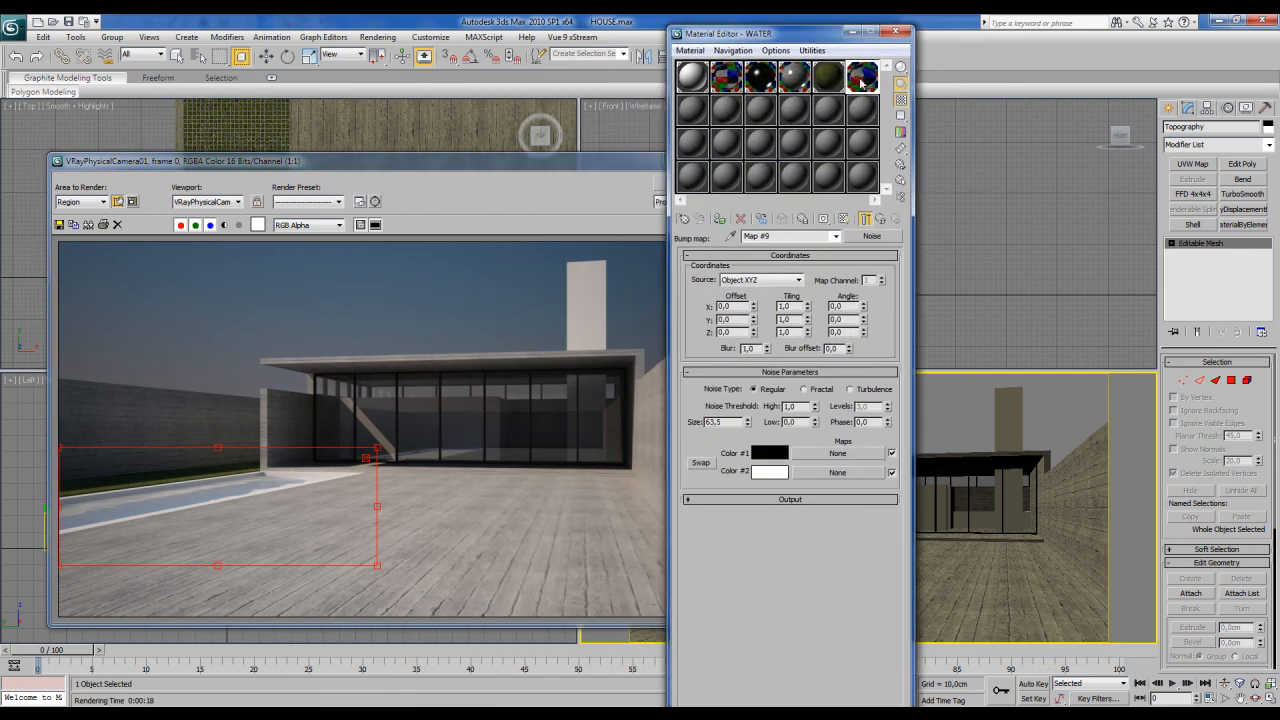
click(881, 219)
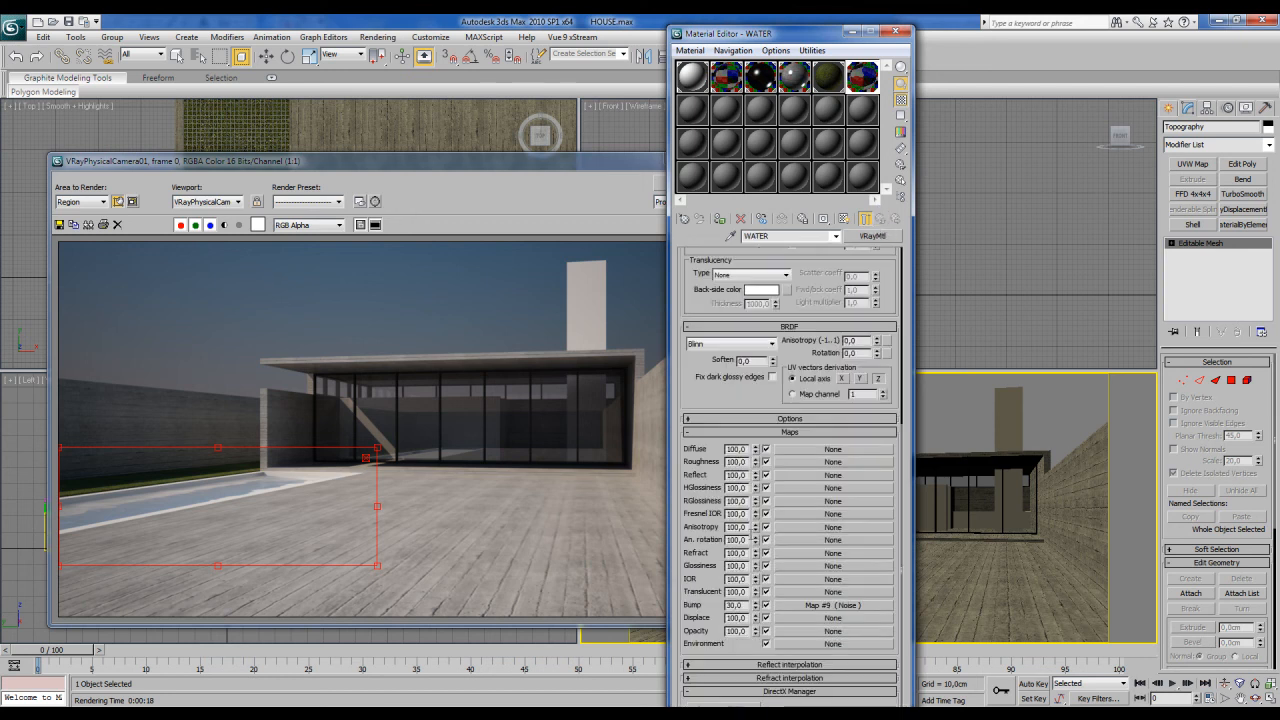
click(828, 606)
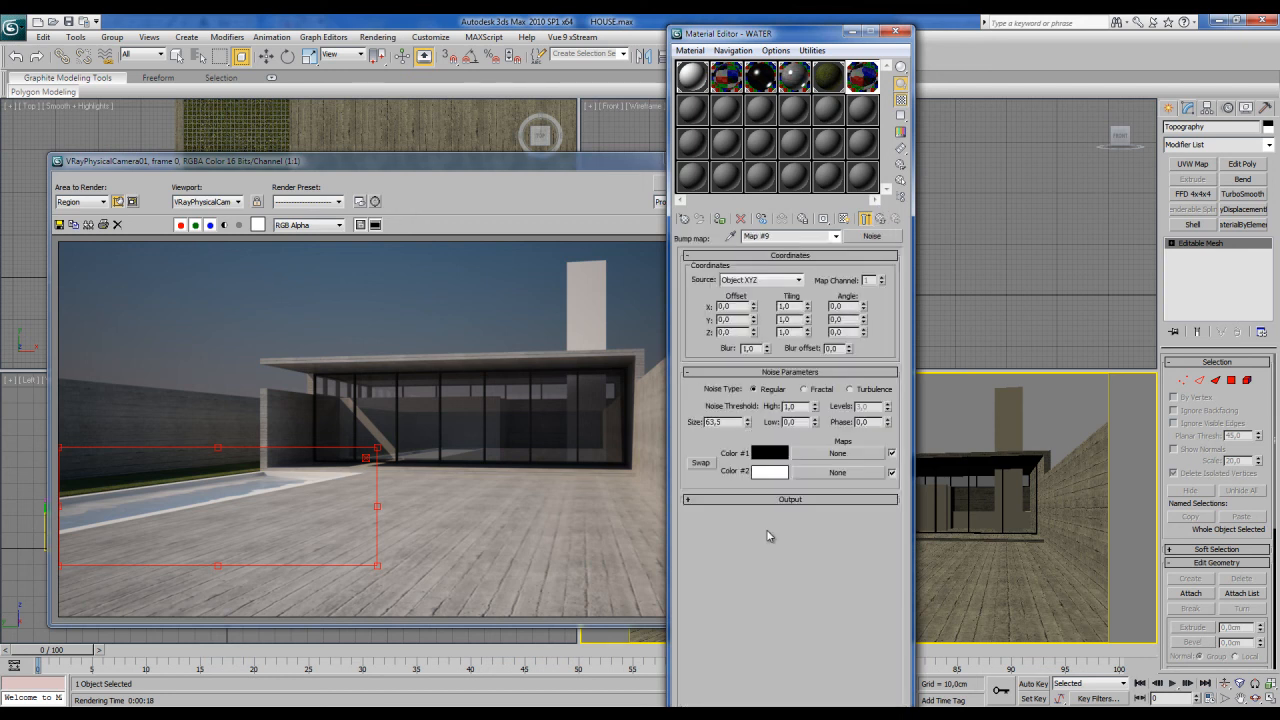
click(881, 219)
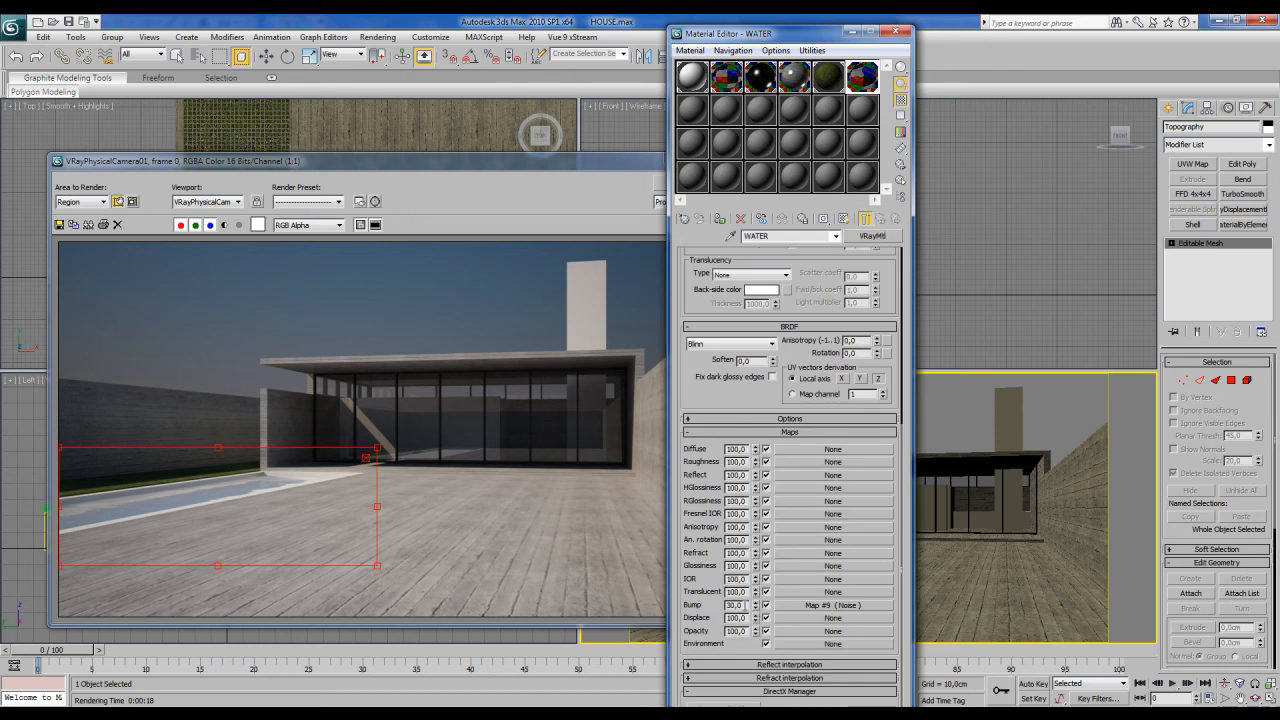
double_click(737, 605)
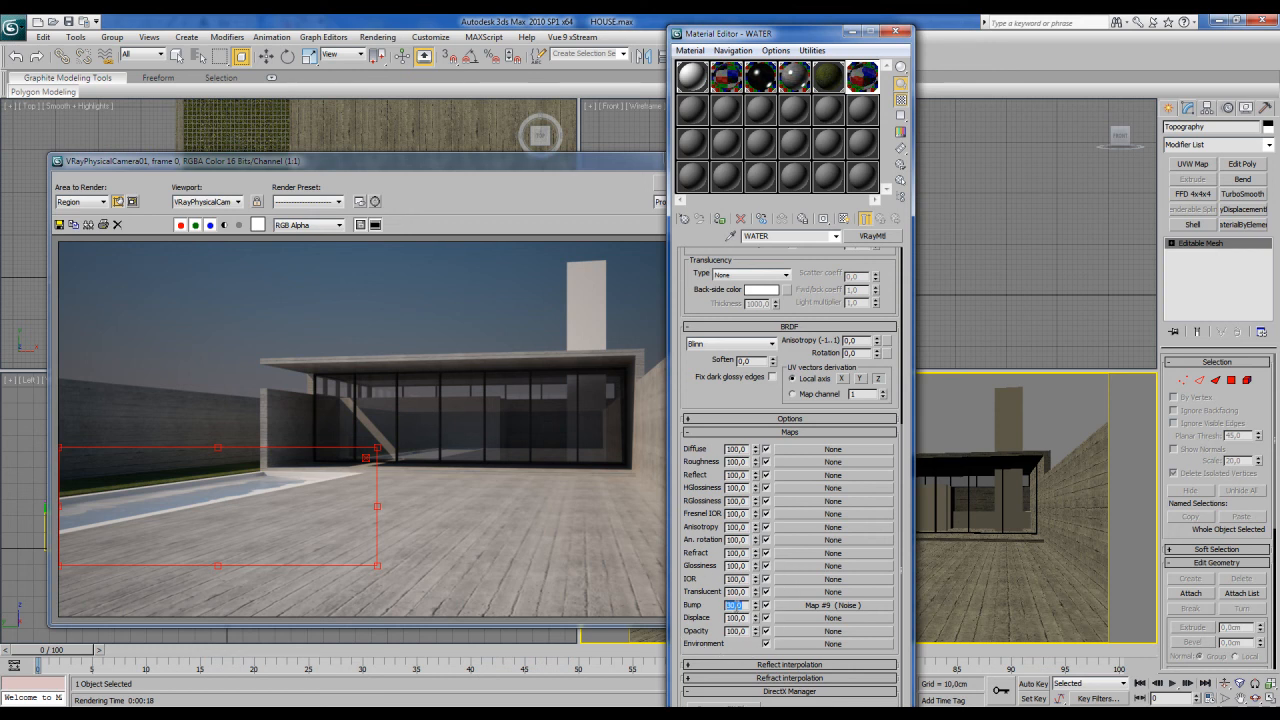
key(BackSpace)
key(BackSpace)
key(BackSpace)
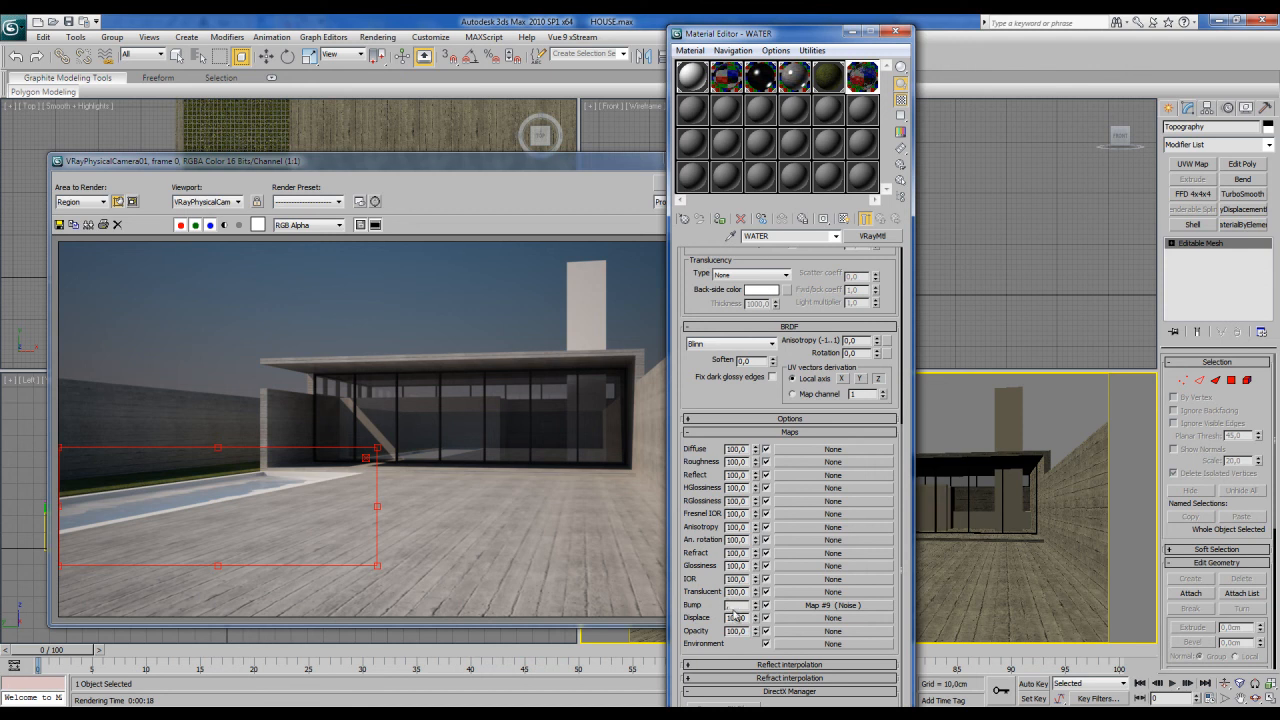
text(100)
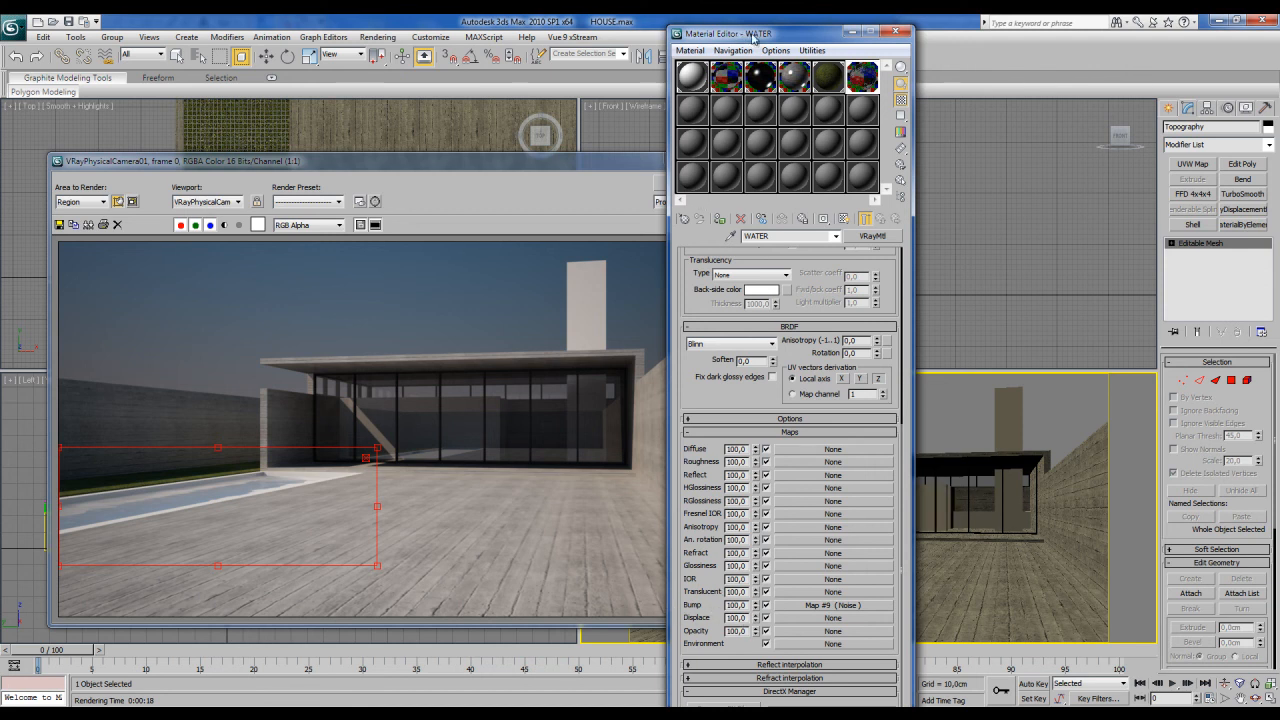
Step: Render the pool region again and examine the effect of the stronger water bump
drag(737, 26, 722, 130)
click(852, 56)
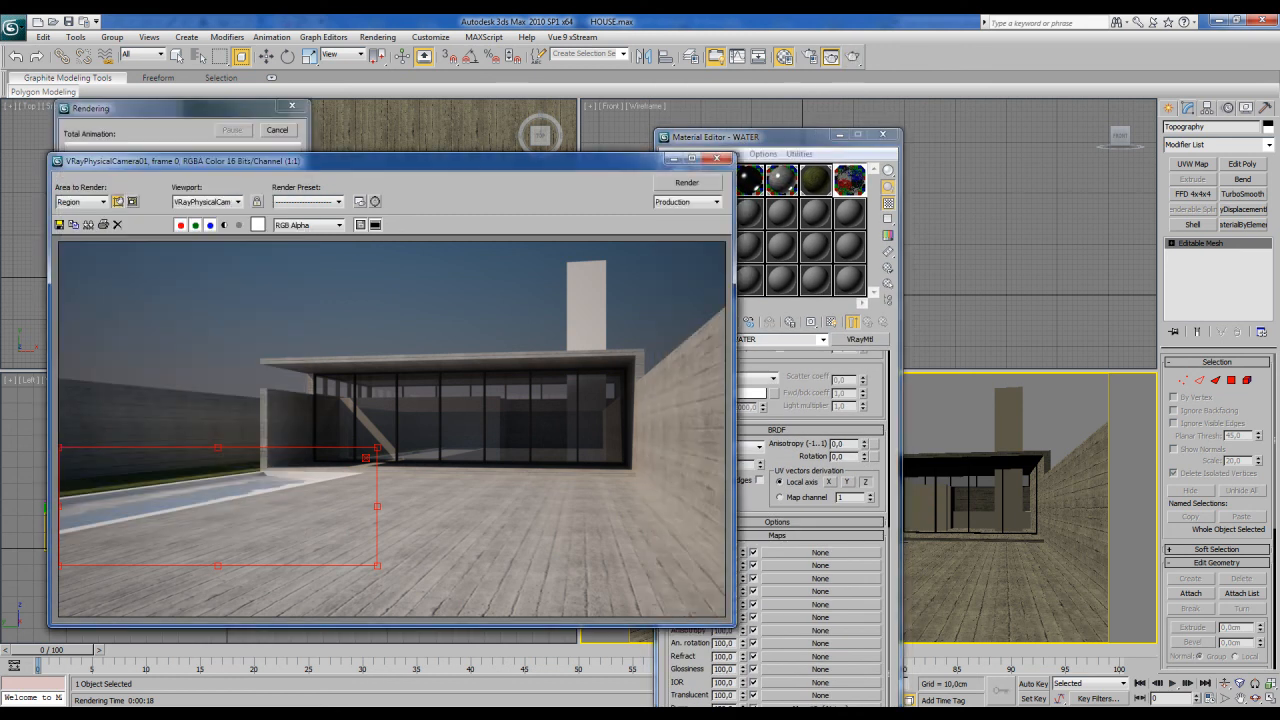
drag(484, 162, 456, 150)
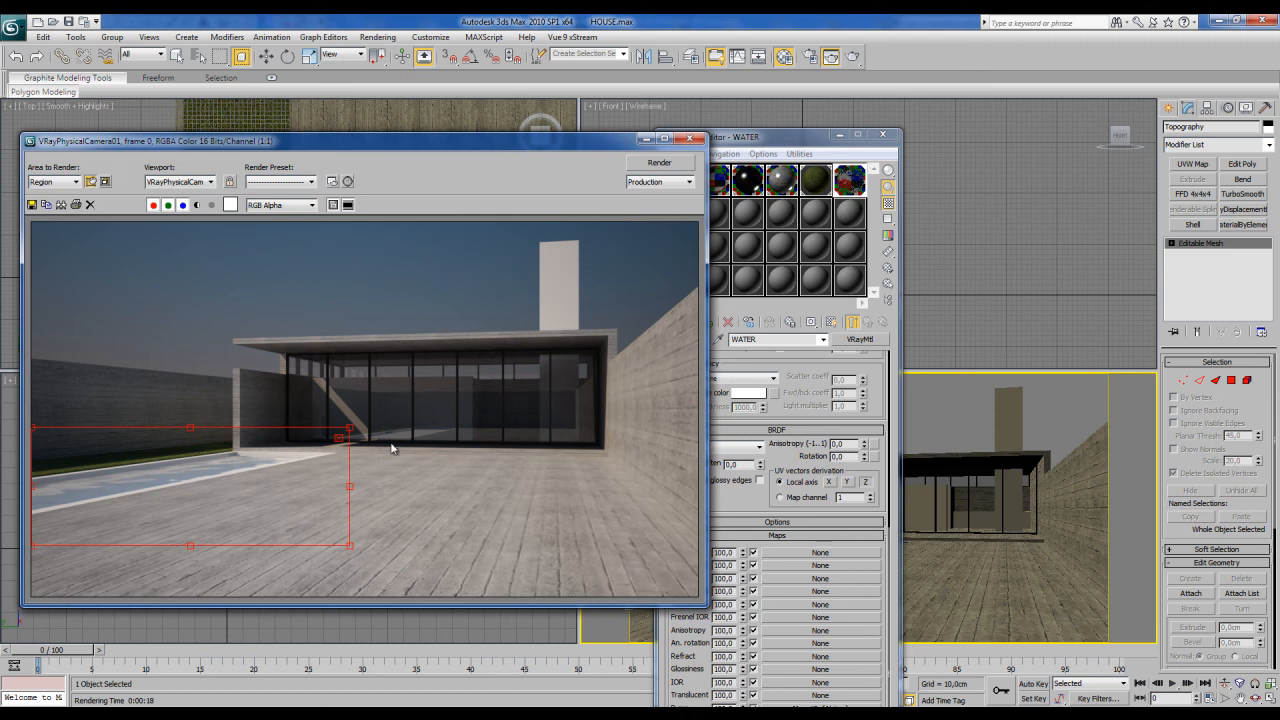
drag(481, 145, 517, 137)
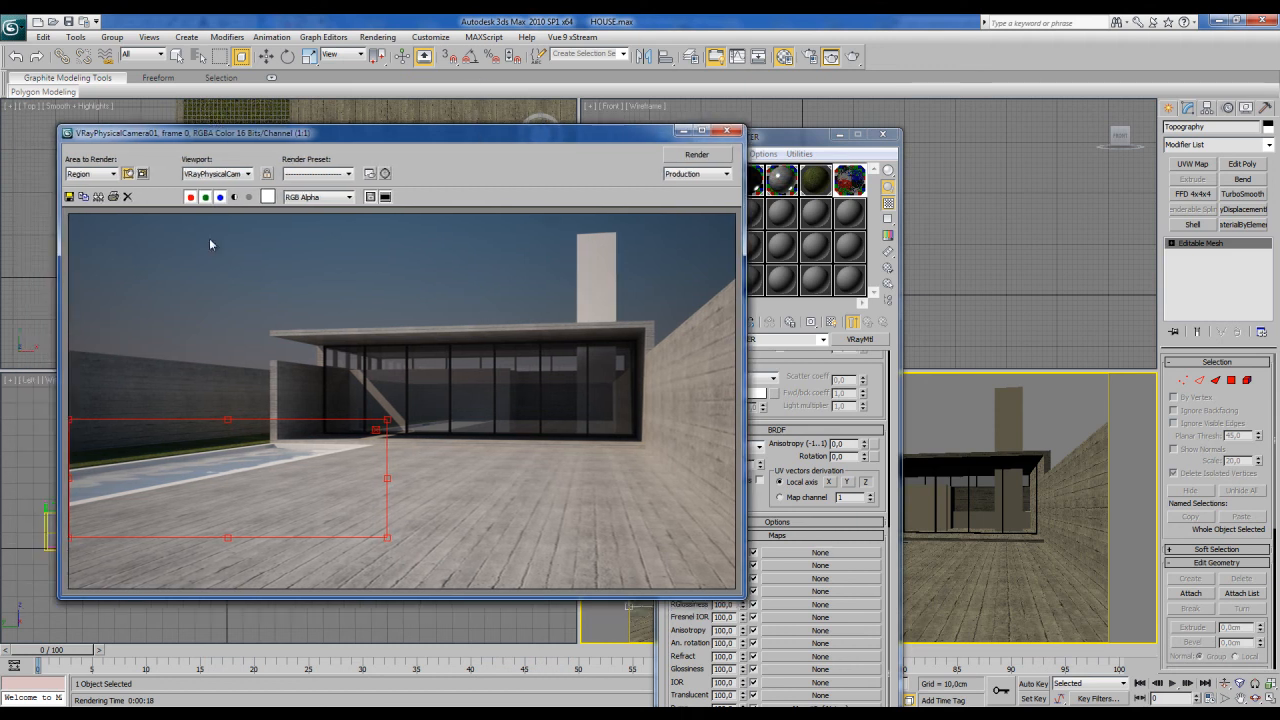
Step: Restore the render area to the full View, close the open render and material windows, and clear the object selection
click(100, 174)
click(82, 186)
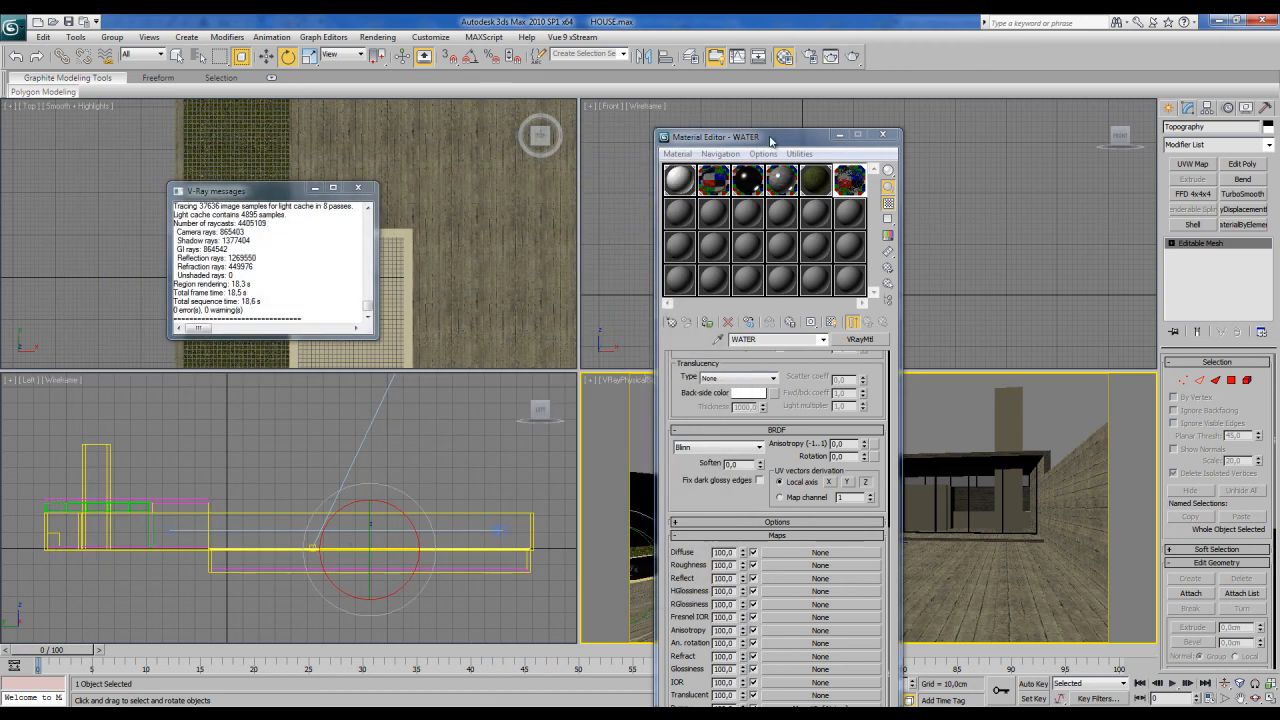
click(733, 131)
click(882, 134)
click(357, 187)
click(355, 281)
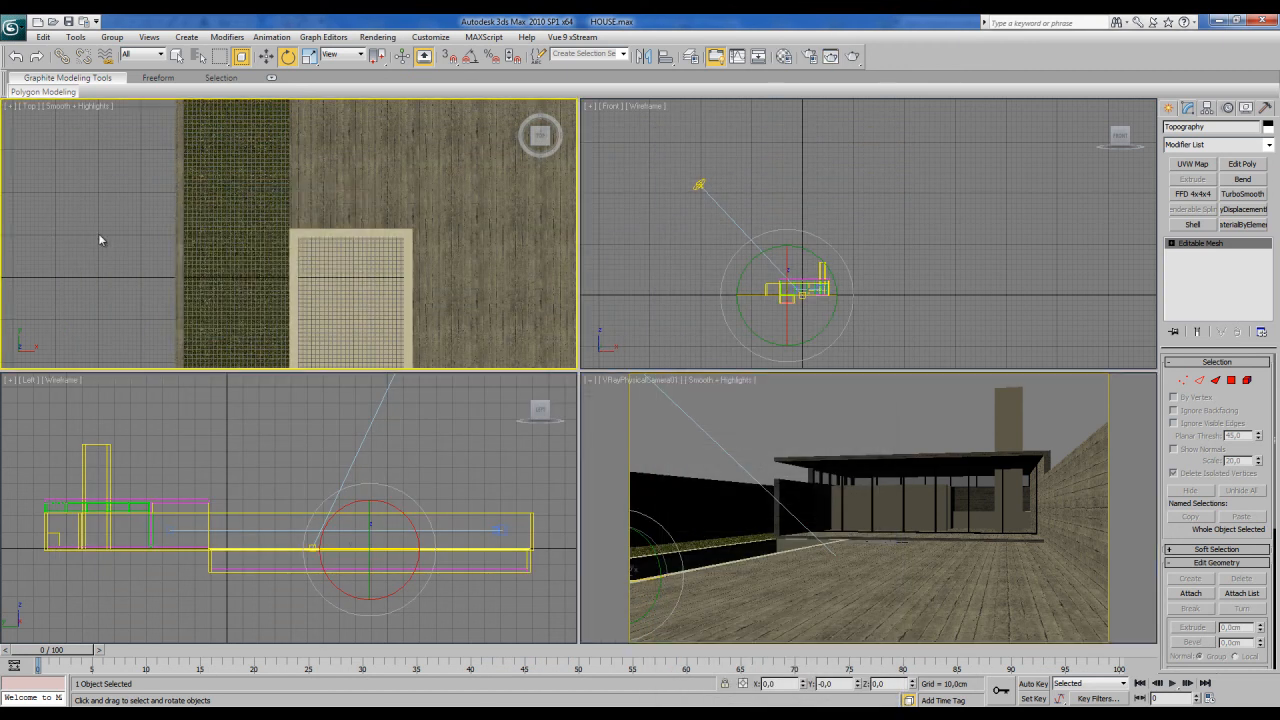
scroll(355, 281, down, 5)
click(792, 404)
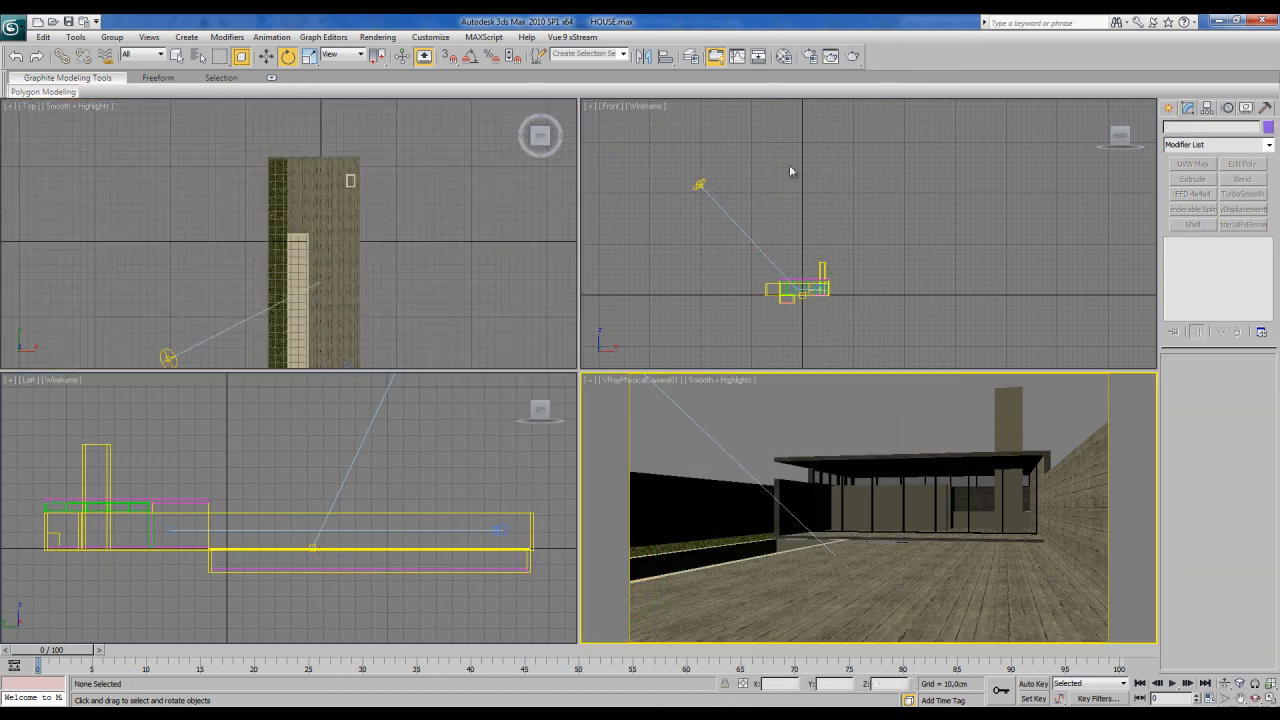
Step: Reopen the last rendered frame to examine the pool in the whole scene, and close it
click(830, 58)
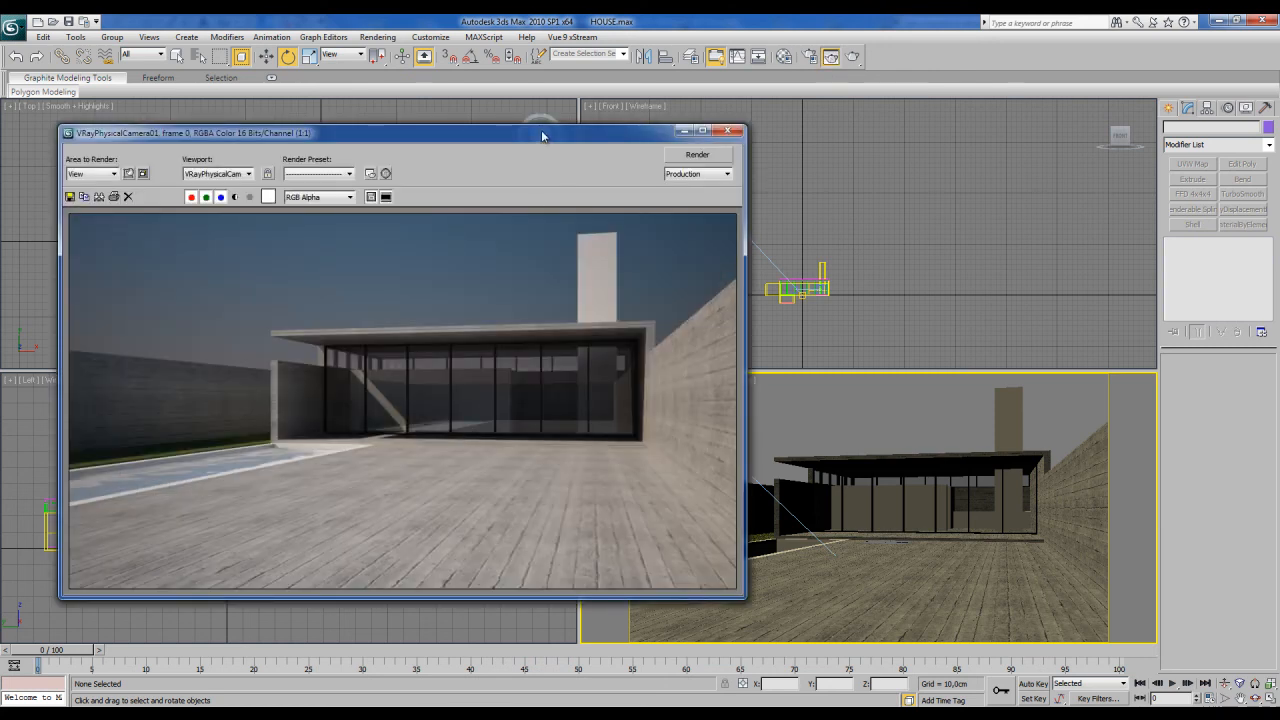
drag(541, 136, 661, 134)
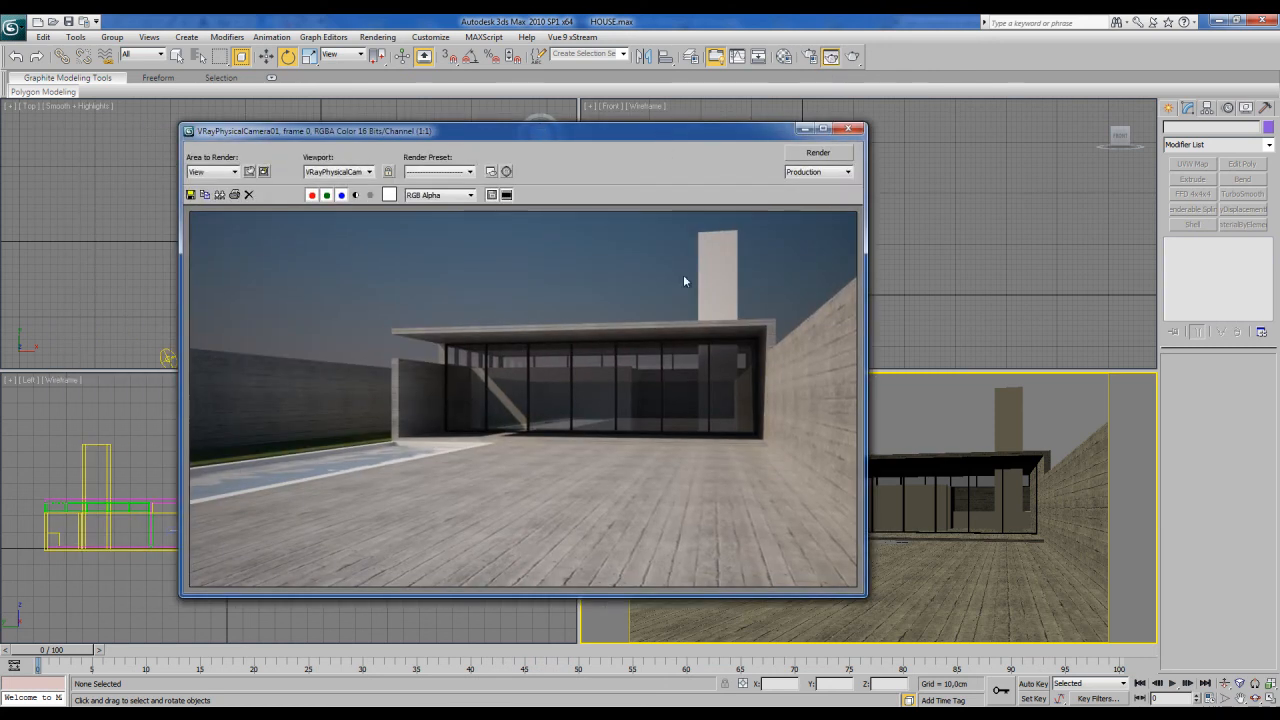
click(850, 127)
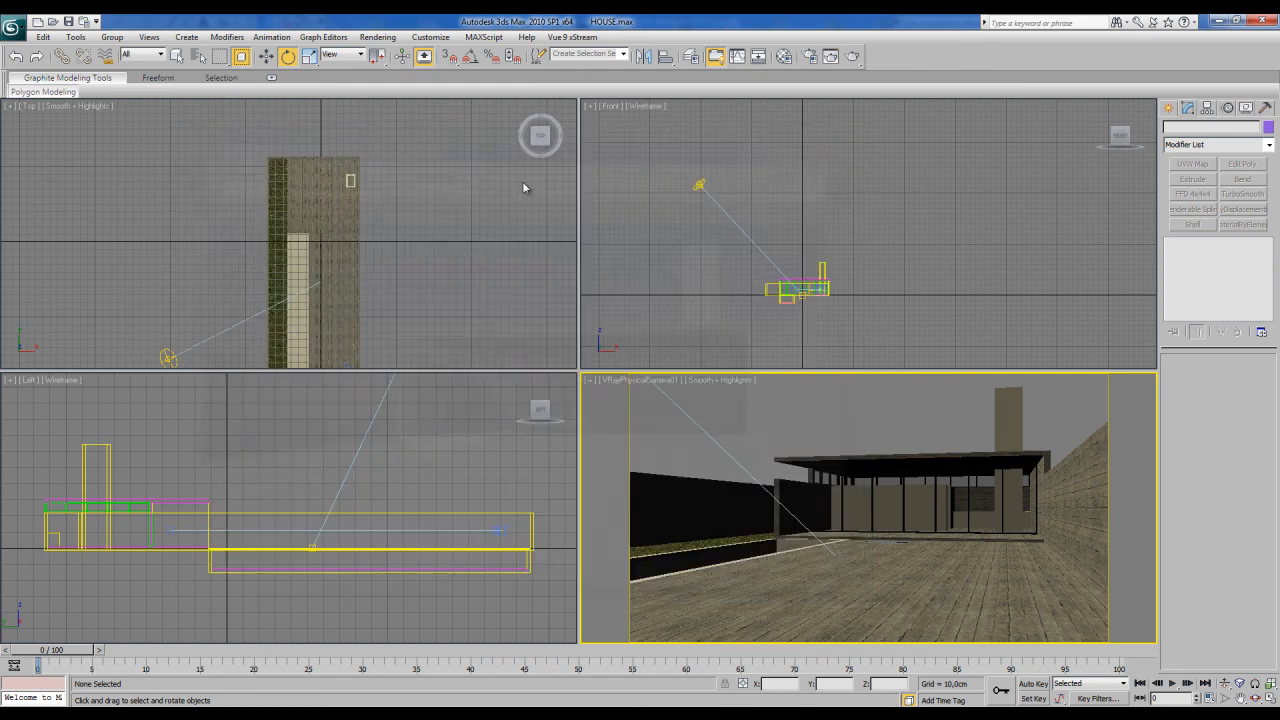
Step: Lower VRaySun01 vertically in the front view to a height of about 122 cm, close to the ground
click(720, 266)
click(723, 217)
click(266, 56)
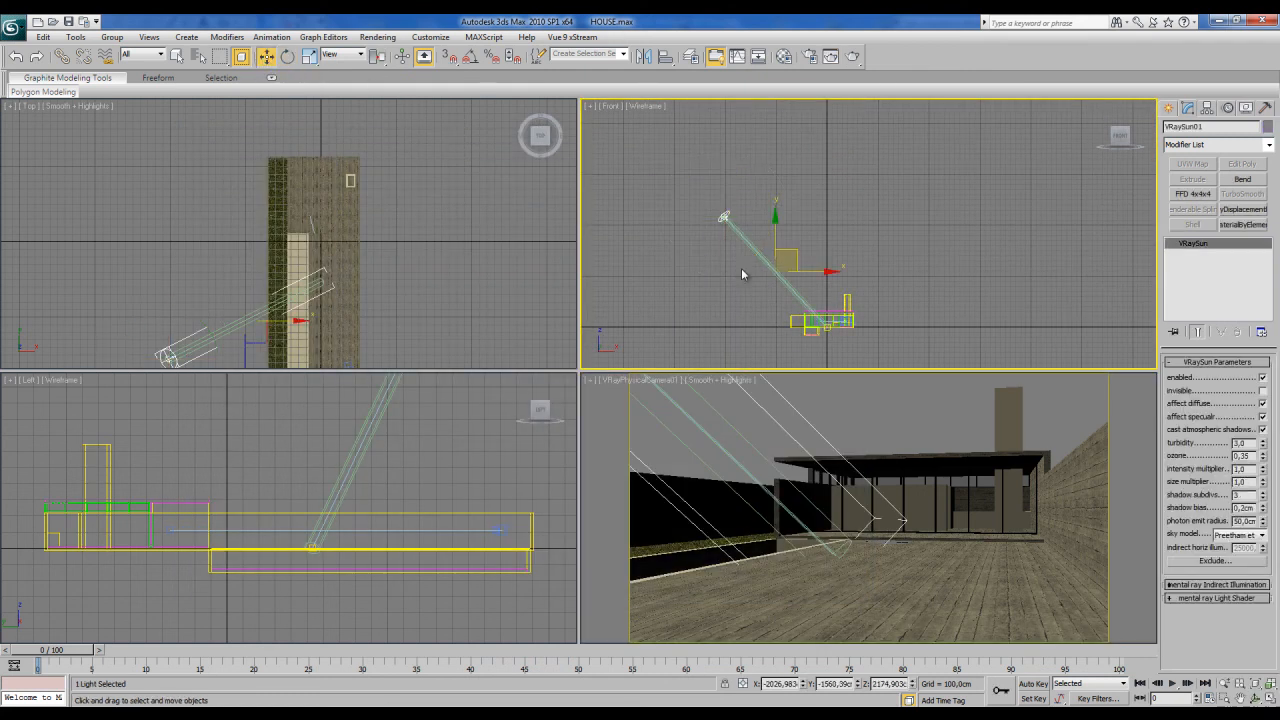
middle_drag(740, 262, 766, 258)
click(766, 188)
click(753, 210)
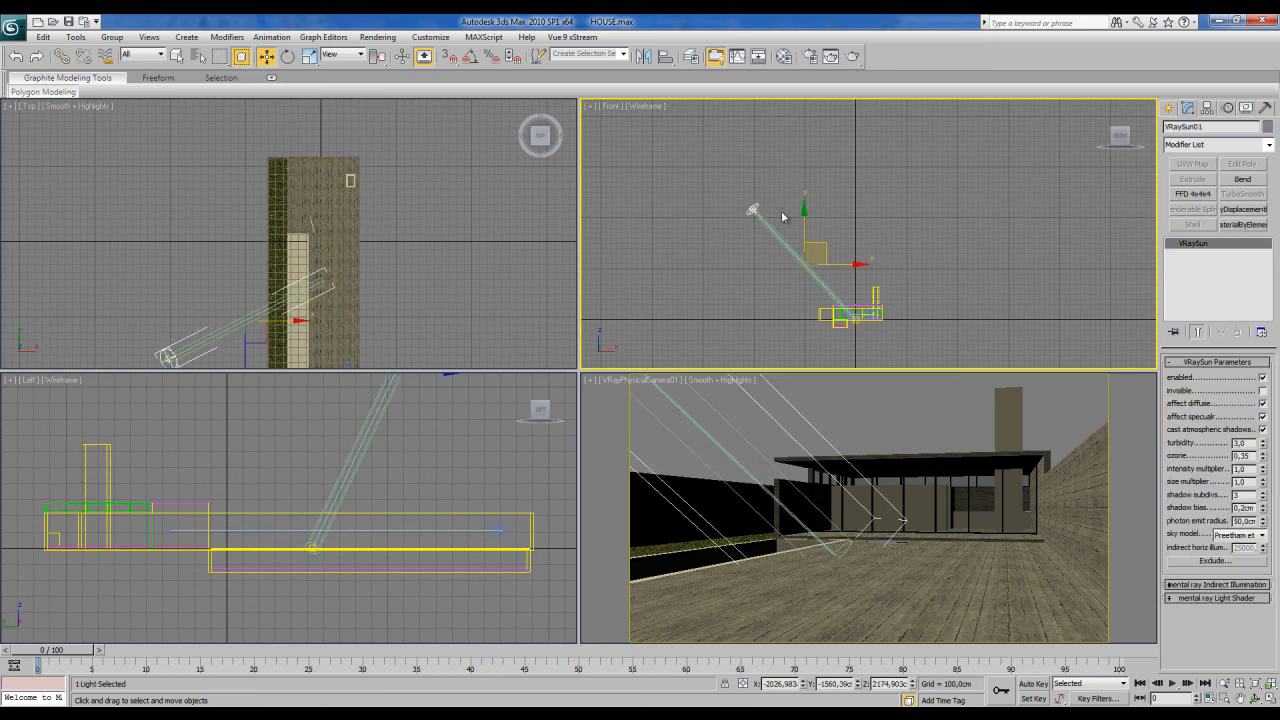
drag(804, 220, 796, 318)
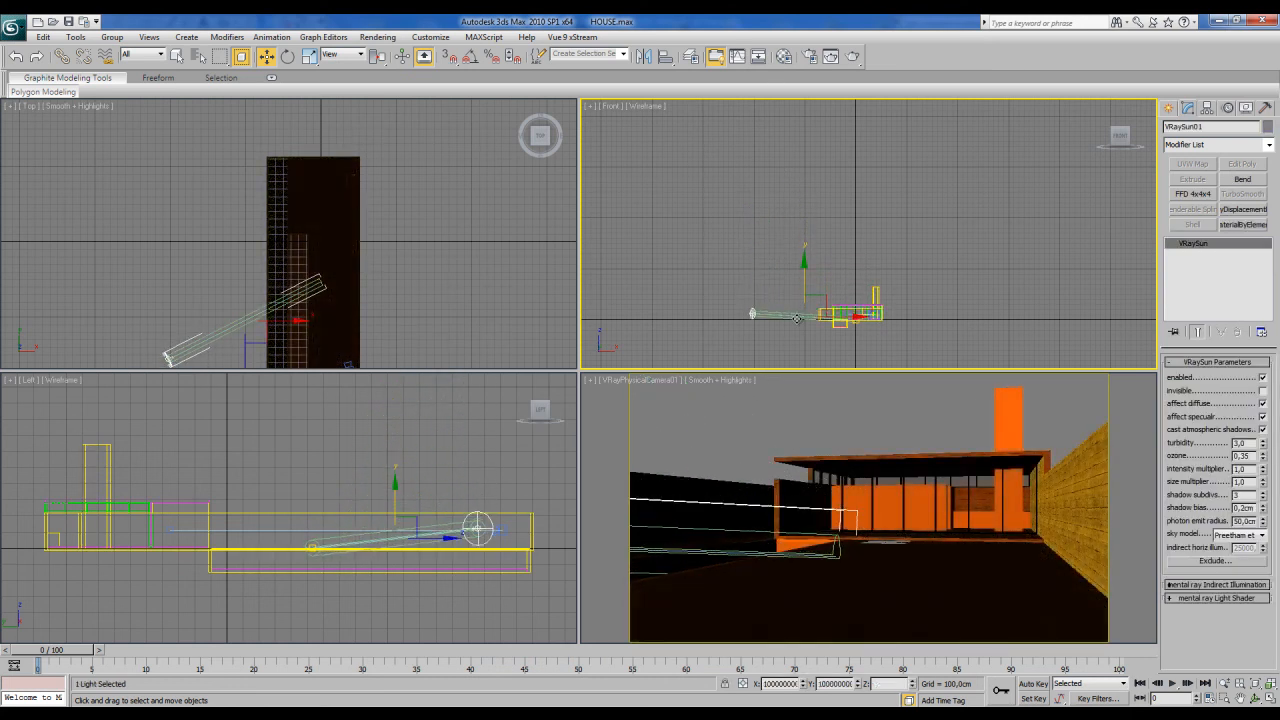
Step: Set the output width to 300, render the camera view as a small test, and close the render windows
right_click(821, 425)
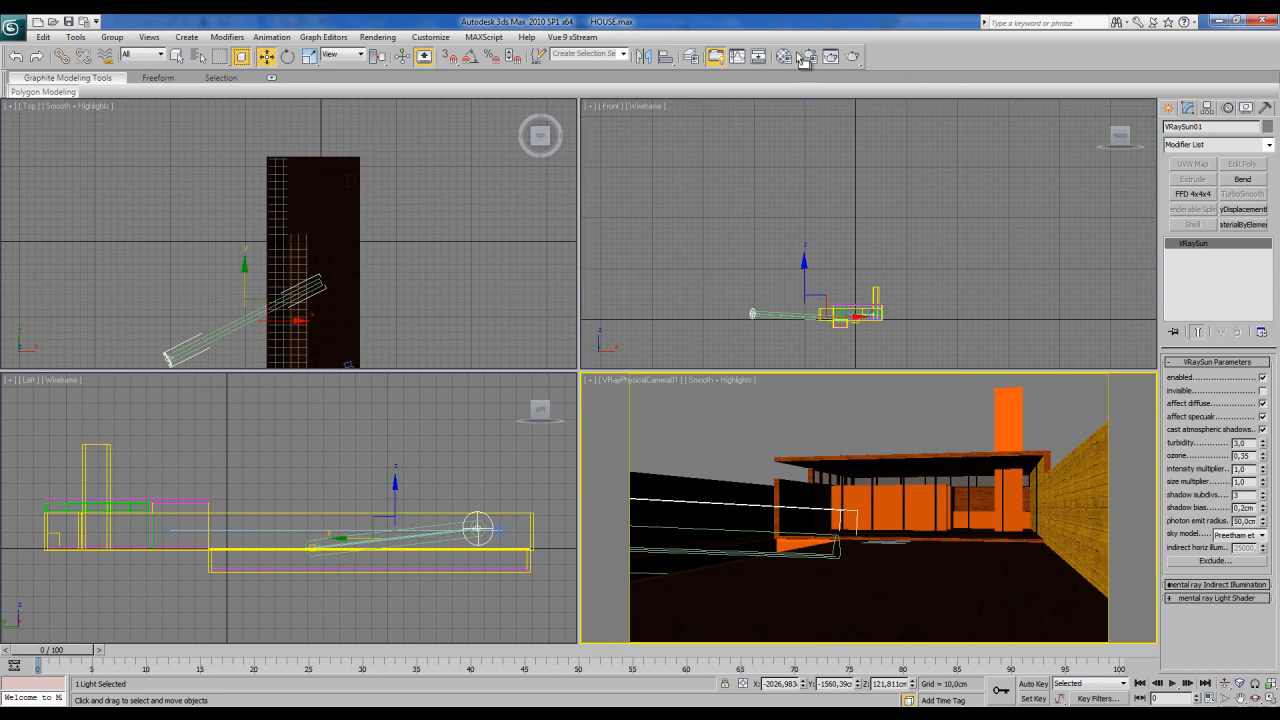
key(F10)
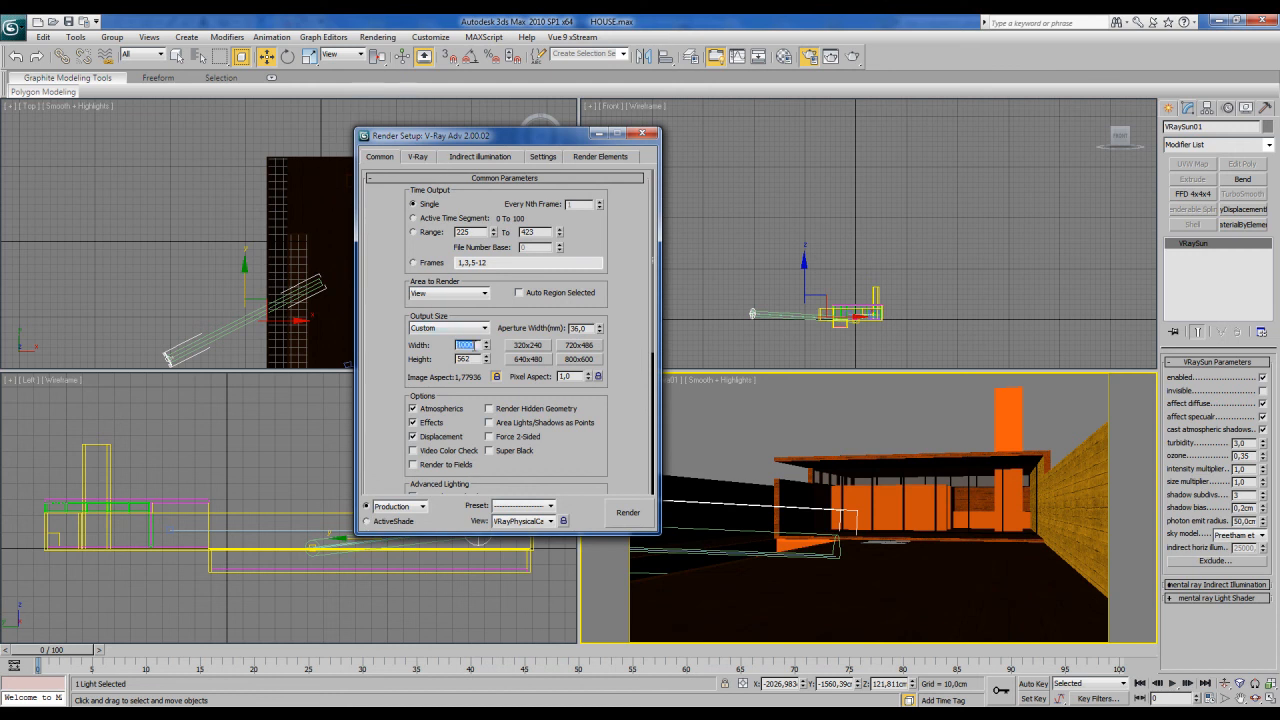
click(467, 345)
text(300)
click(628, 512)
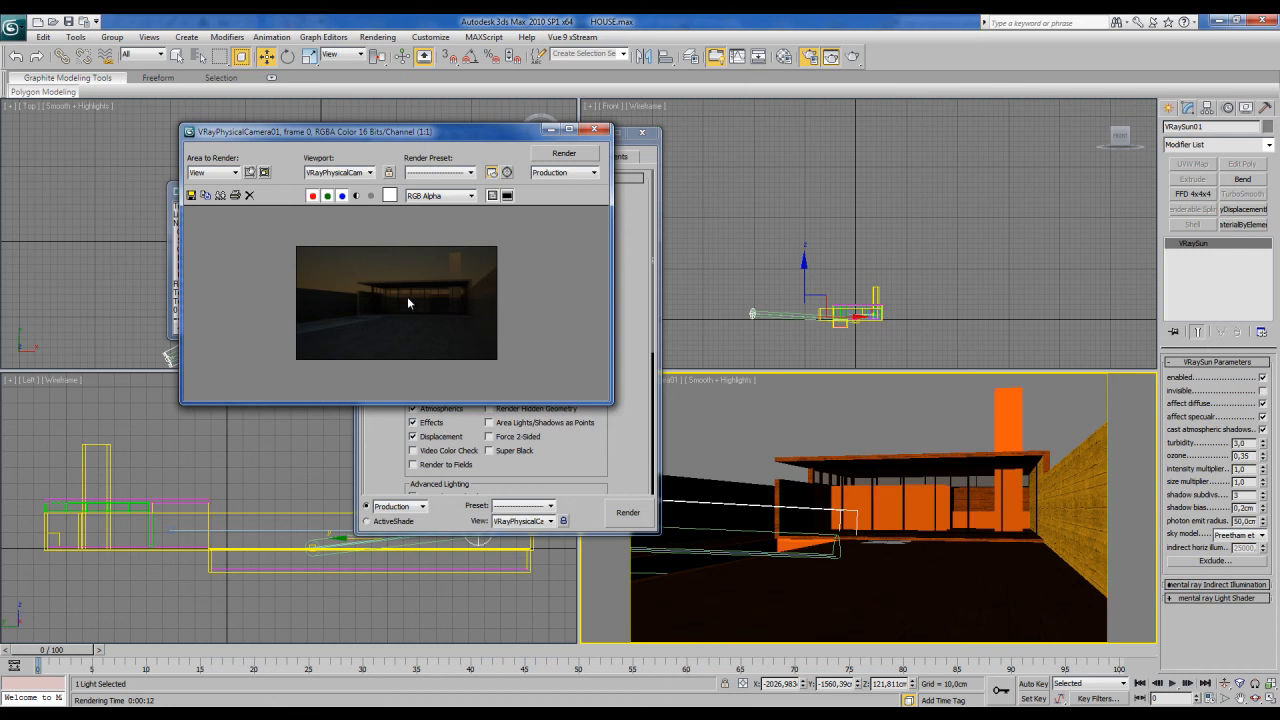
click(595, 129)
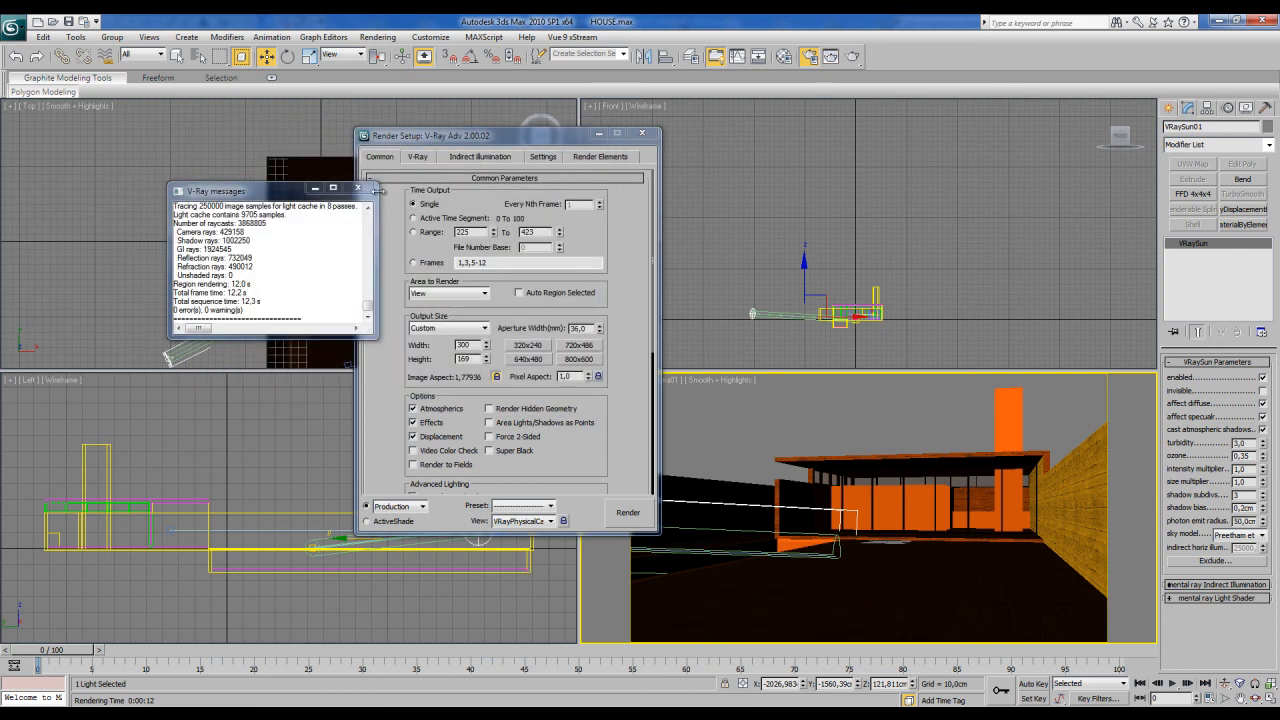
click(357, 188)
click(642, 133)
Step: Draw two V-Ray plane lights inside the house in the top view, with half-sizes of about 350 × 61 cm and 294 × 50 cm
click(431, 270)
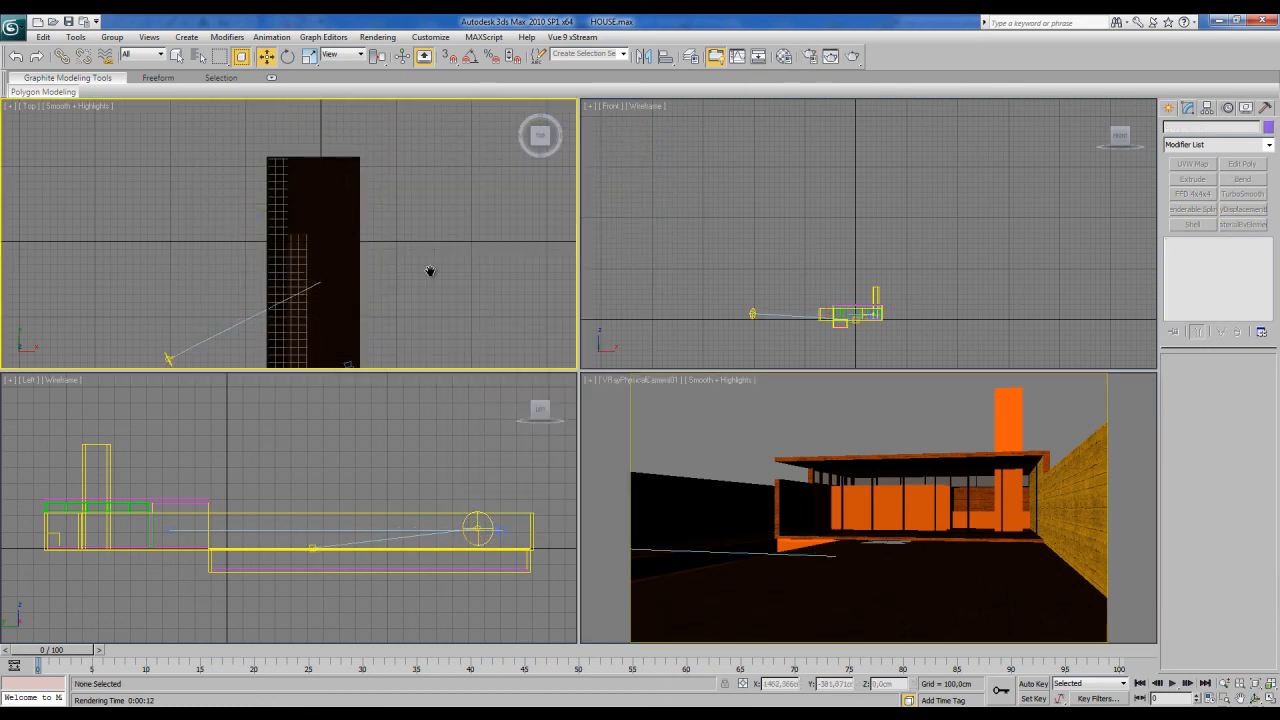
key(F3)
ctrl+alt+middle_drag(412, 274, 288, 332)
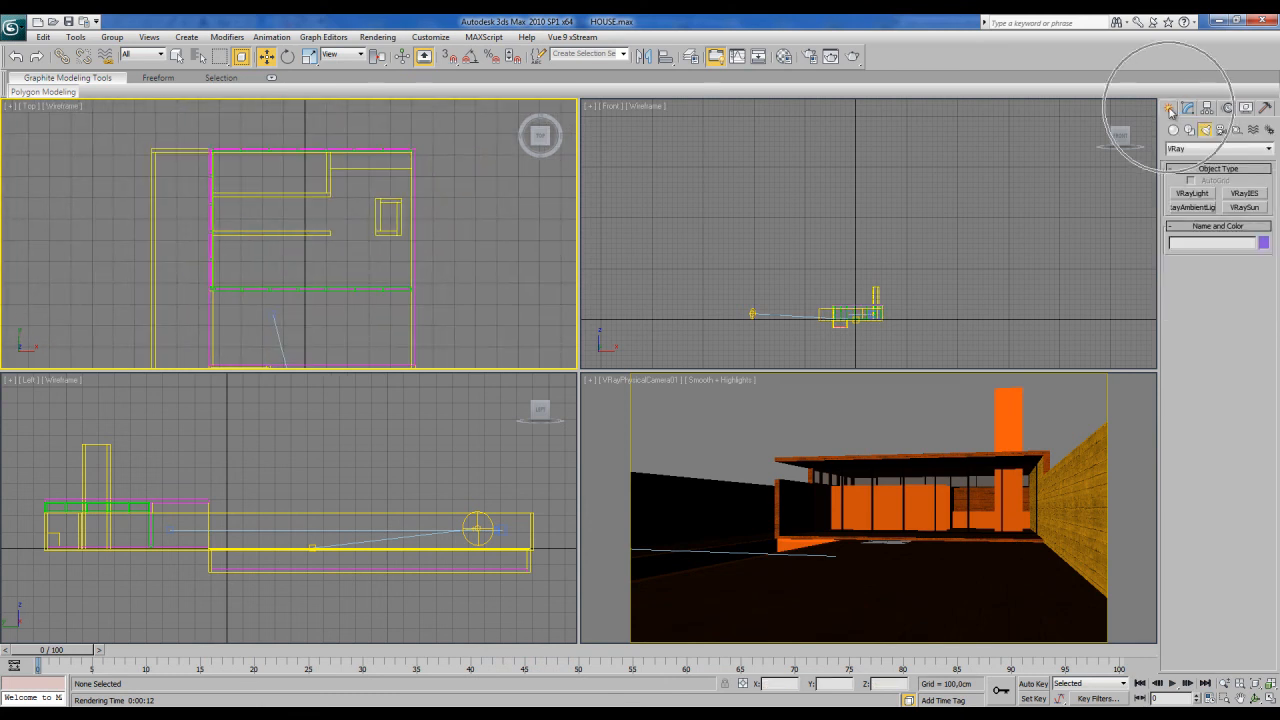
click(1203, 149)
click(1200, 177)
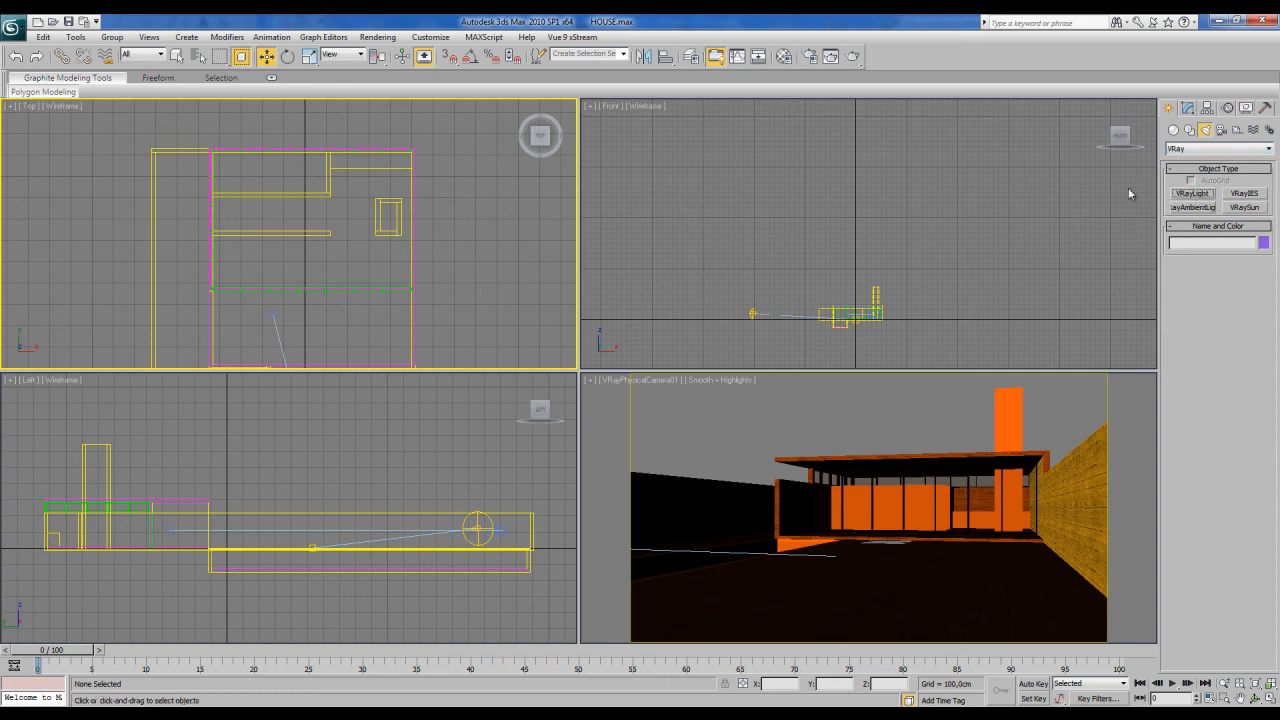
click(1192, 194)
scroll(278, 259, up, 2)
drag(222, 258, 433, 293)
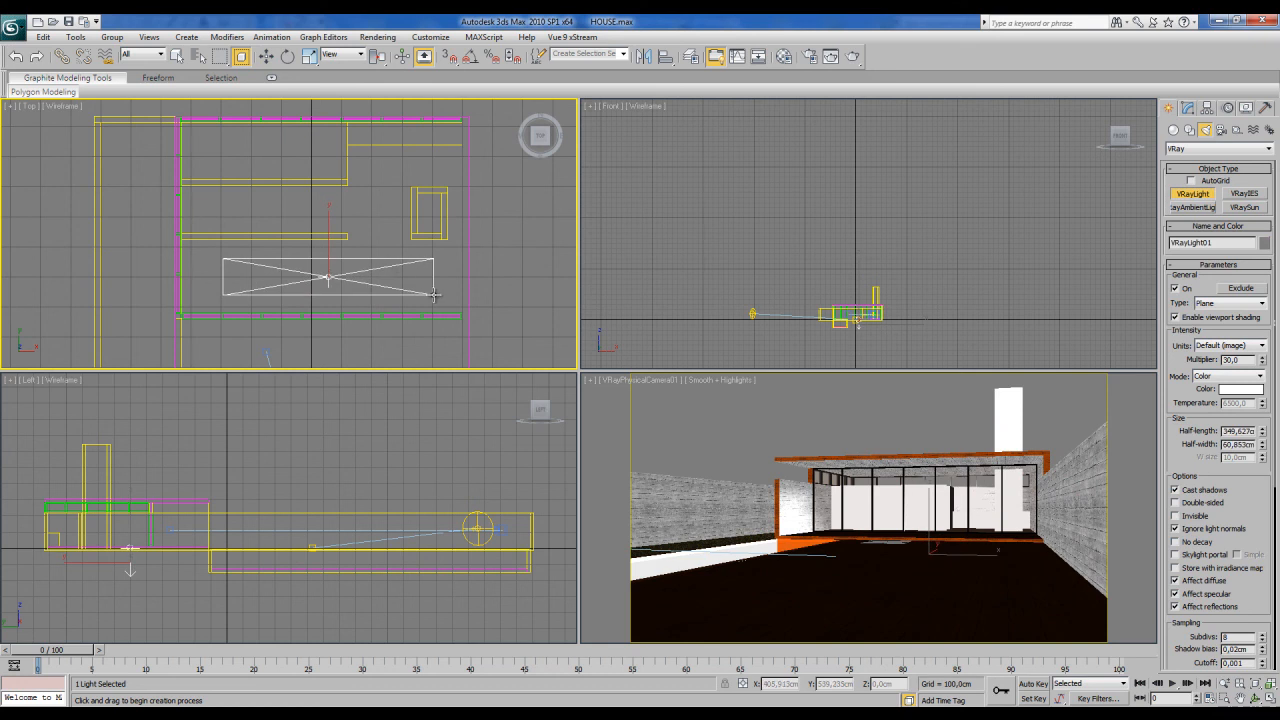
drag(229, 197, 406, 225)
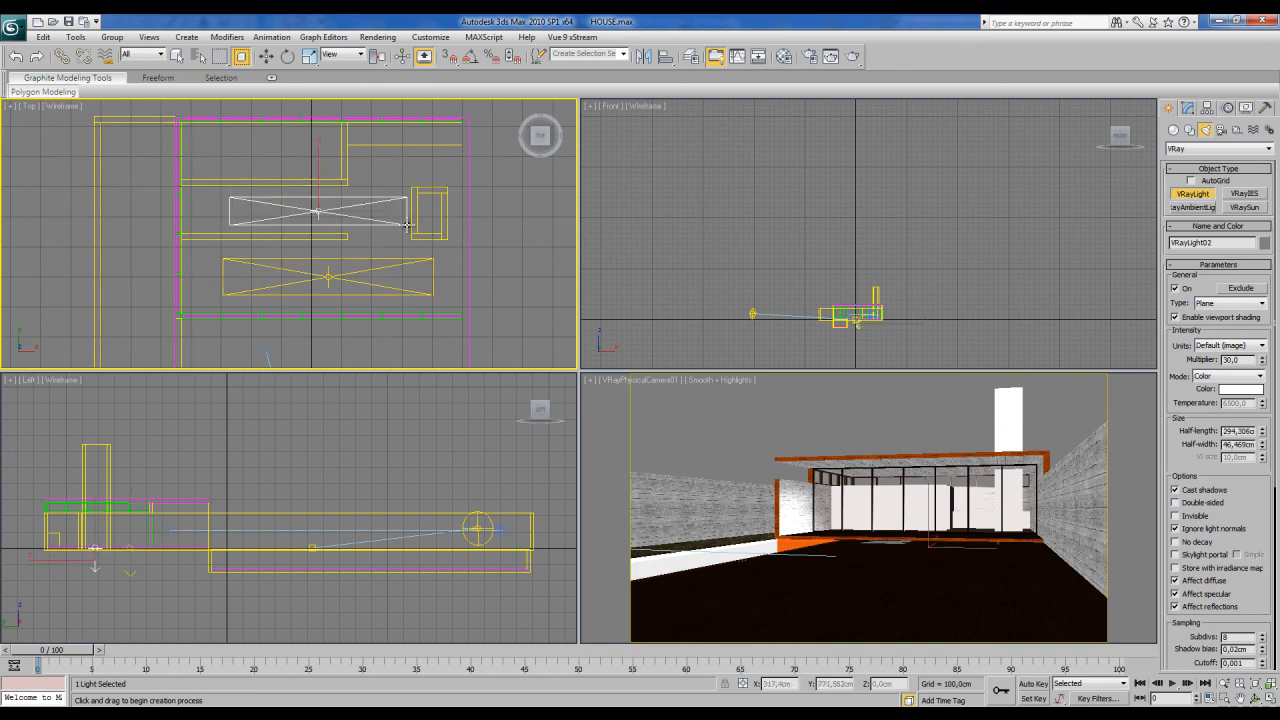
Step: Raise both plane lights together in the front view to just below the ceiling, at a height of about 281 cm
key(w)
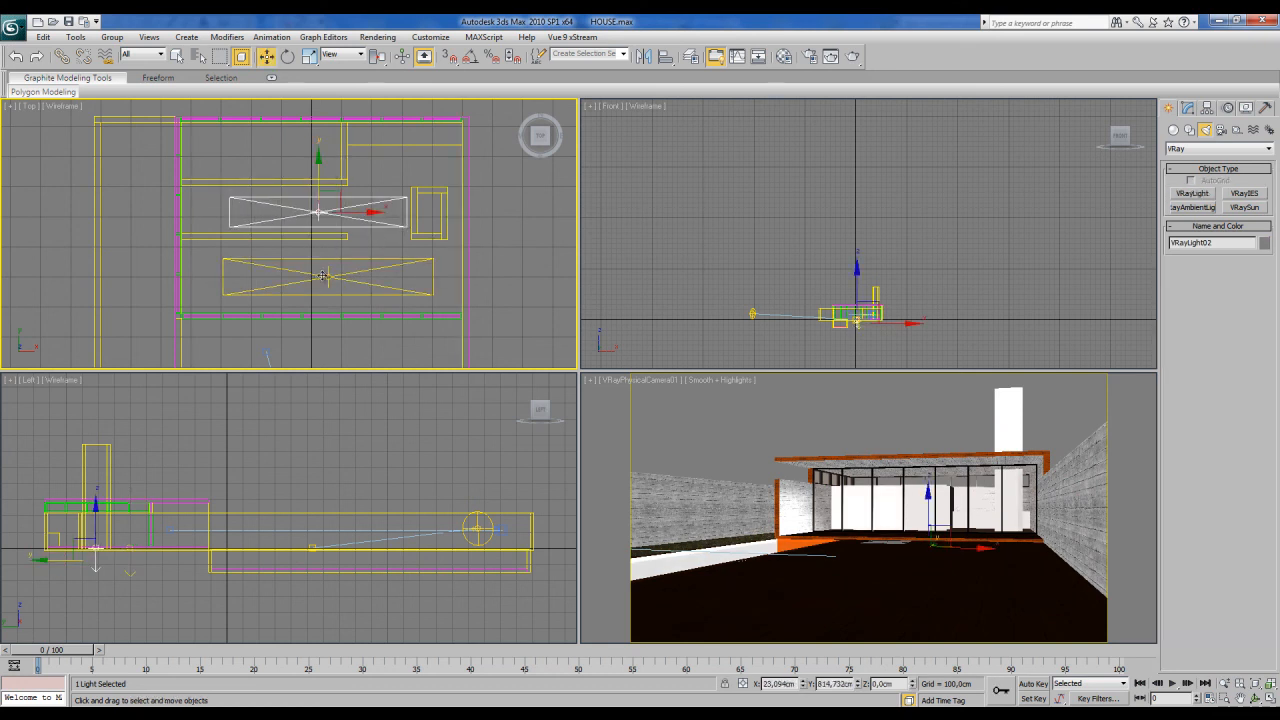
ctrl+click(324, 275)
scroll(894, 320, up, 10)
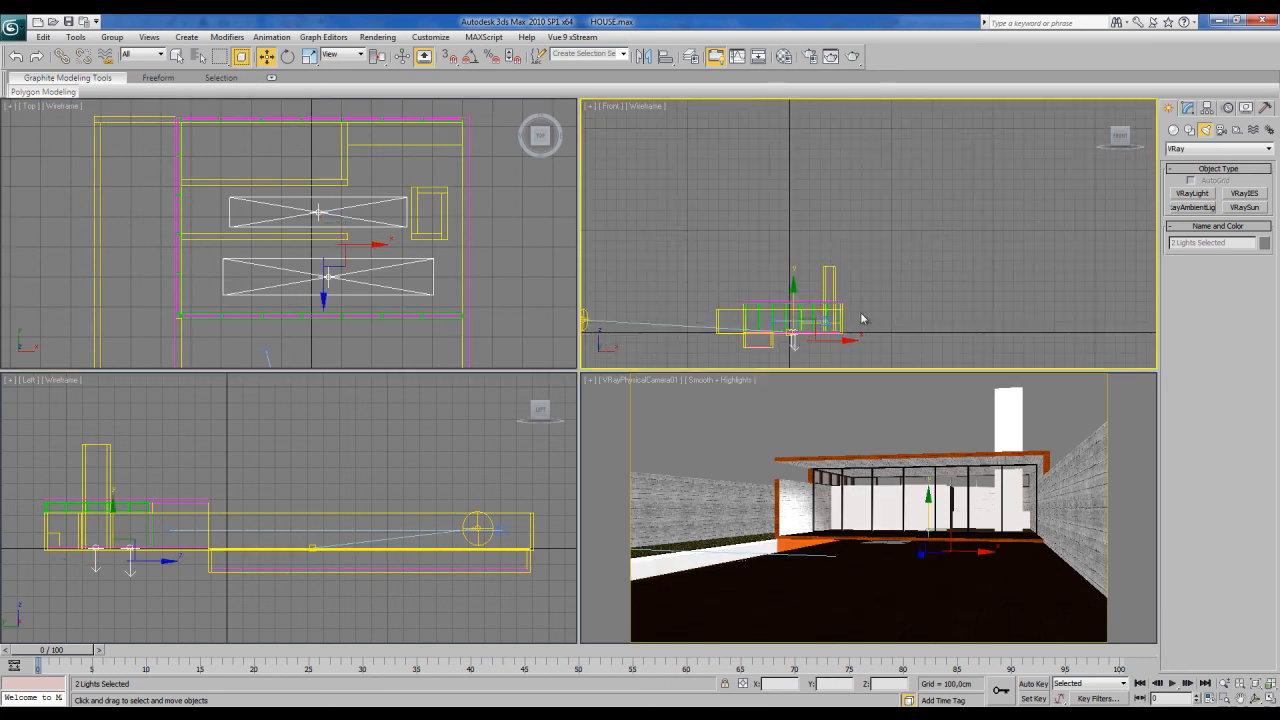
middle_drag(912, 252, 882, 282)
drag(874, 325, 878, 215)
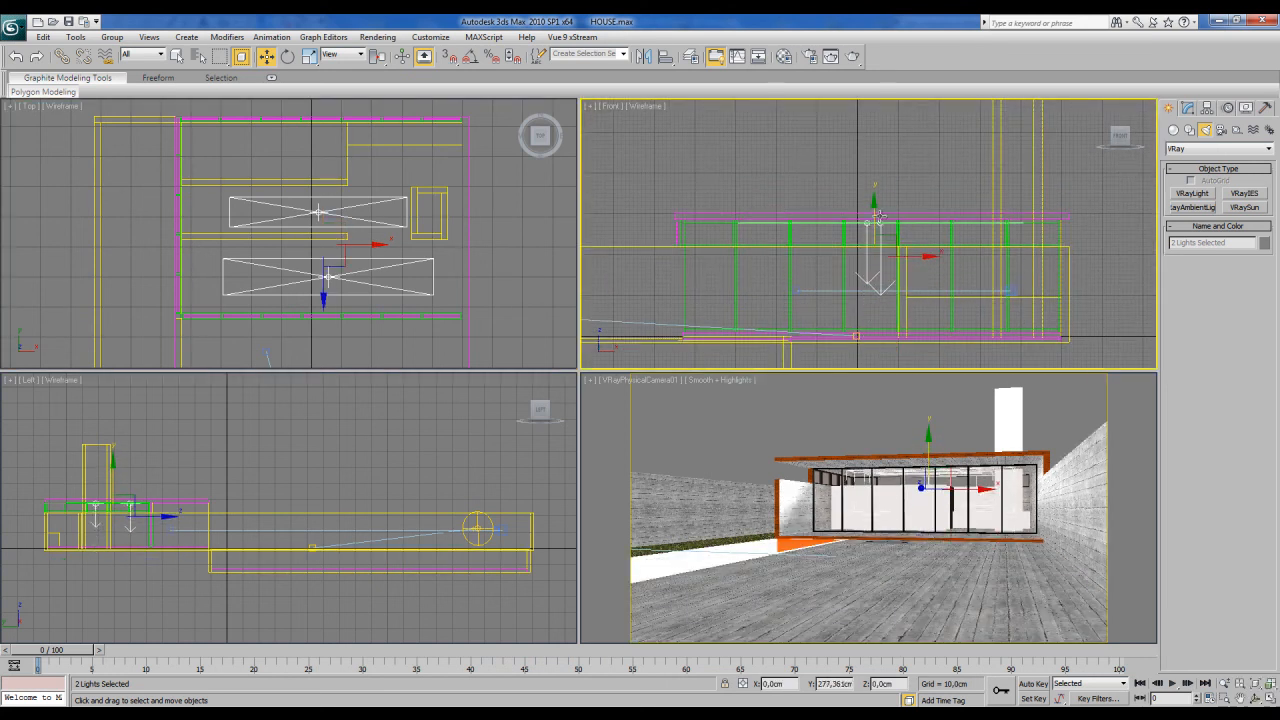
scroll(880, 217, up, 4)
middle_drag(876, 229, 811, 217)
drag(822, 243, 822, 239)
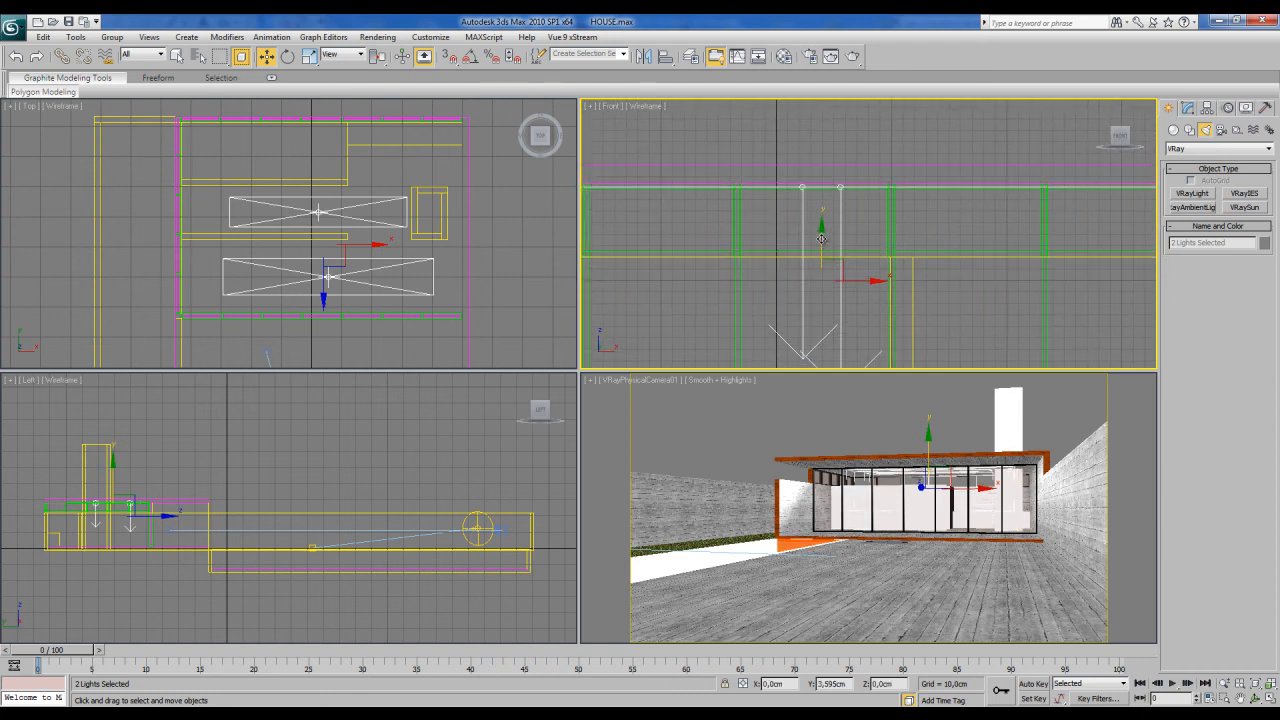
Step: Set the multiplier of the plane light nearest the glass front to 150 and its colour to a warm orange
click(1190, 109)
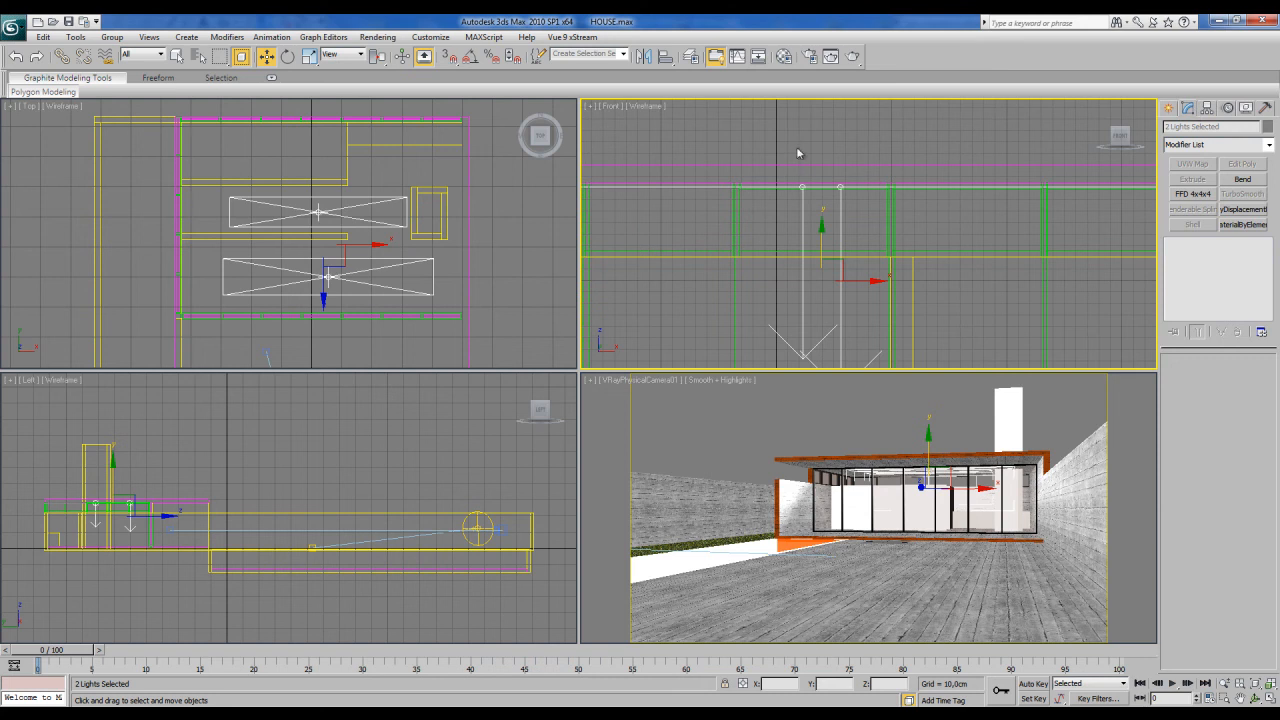
click(800, 166)
click(360, 275)
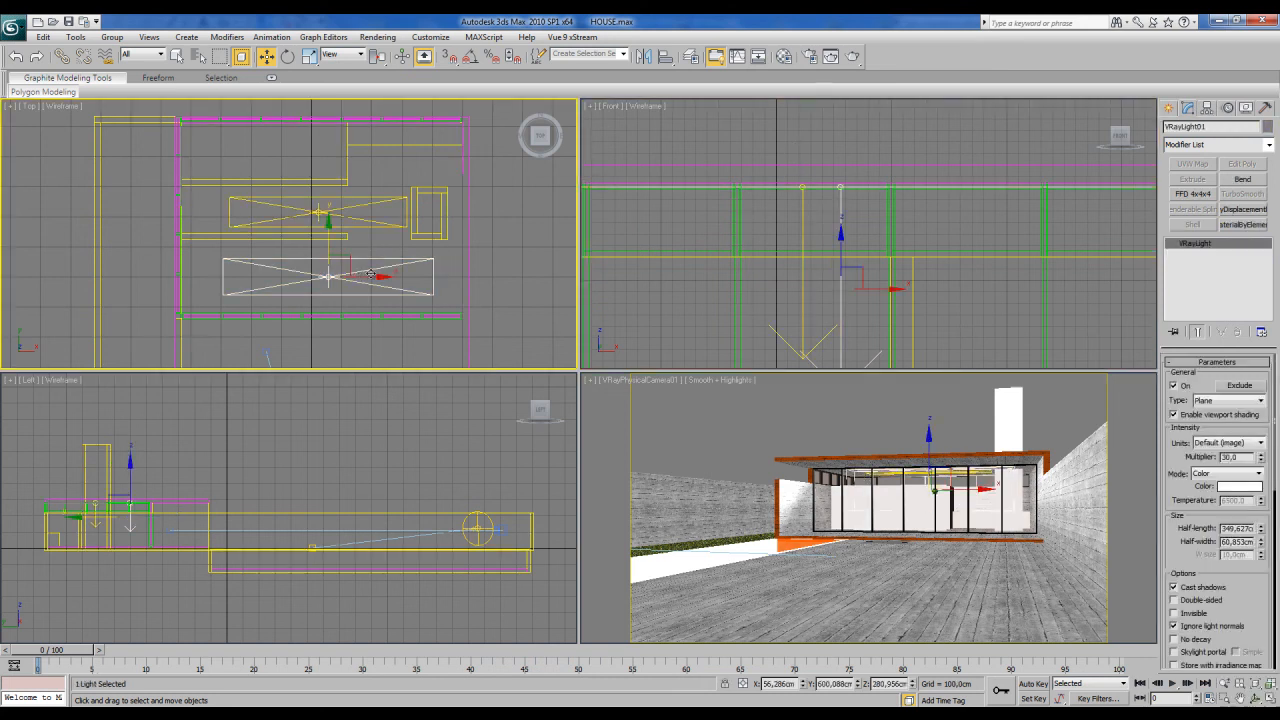
double_click(1238, 457)
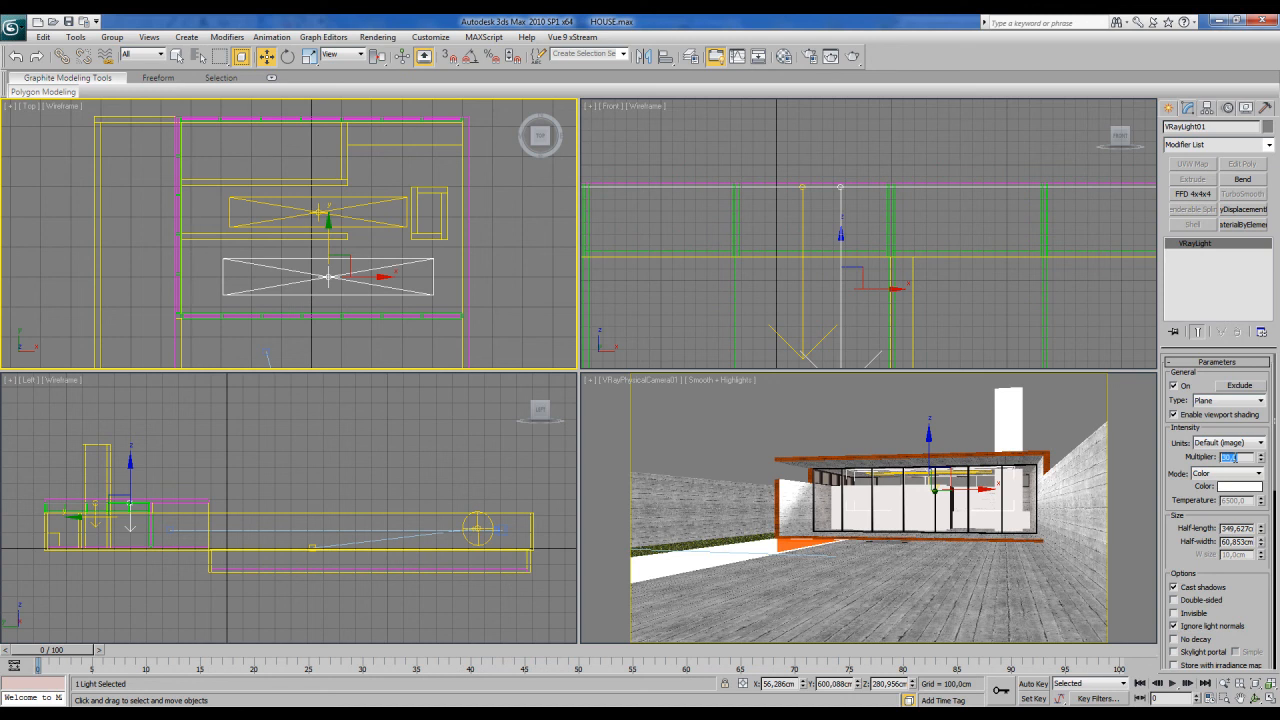
click(1240, 486)
click(497, 126)
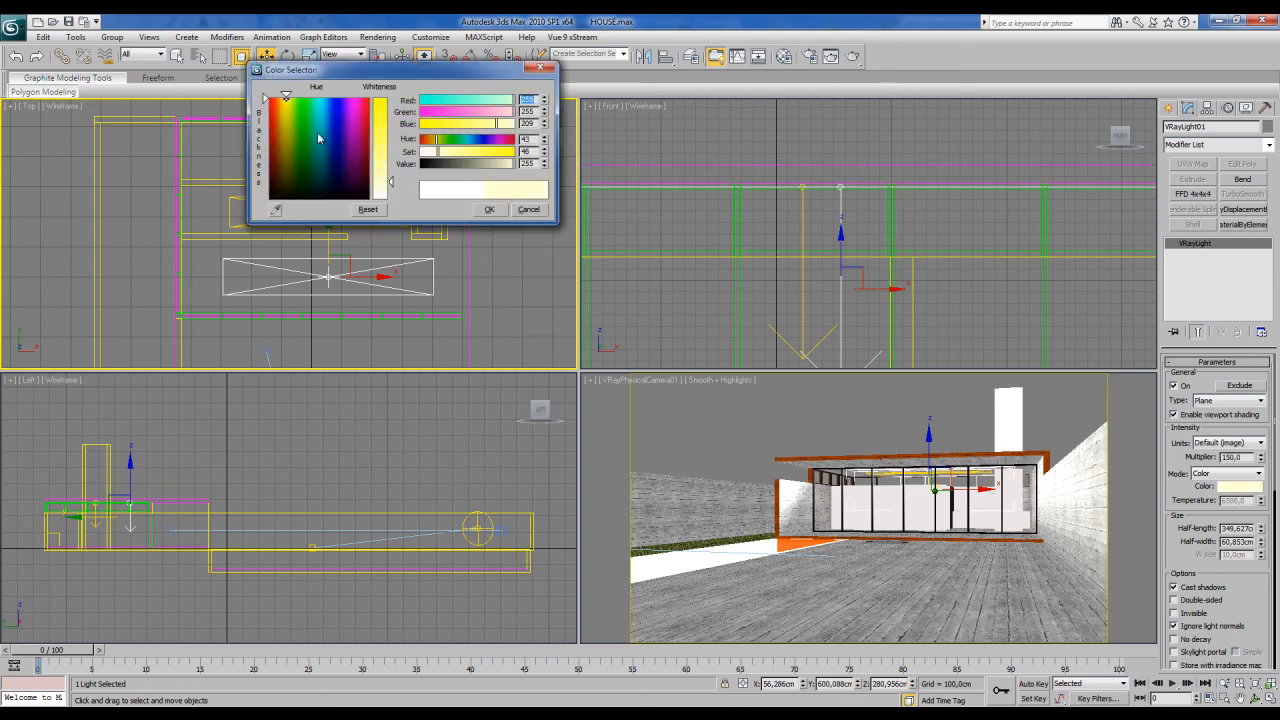
click(278, 106)
click(386, 146)
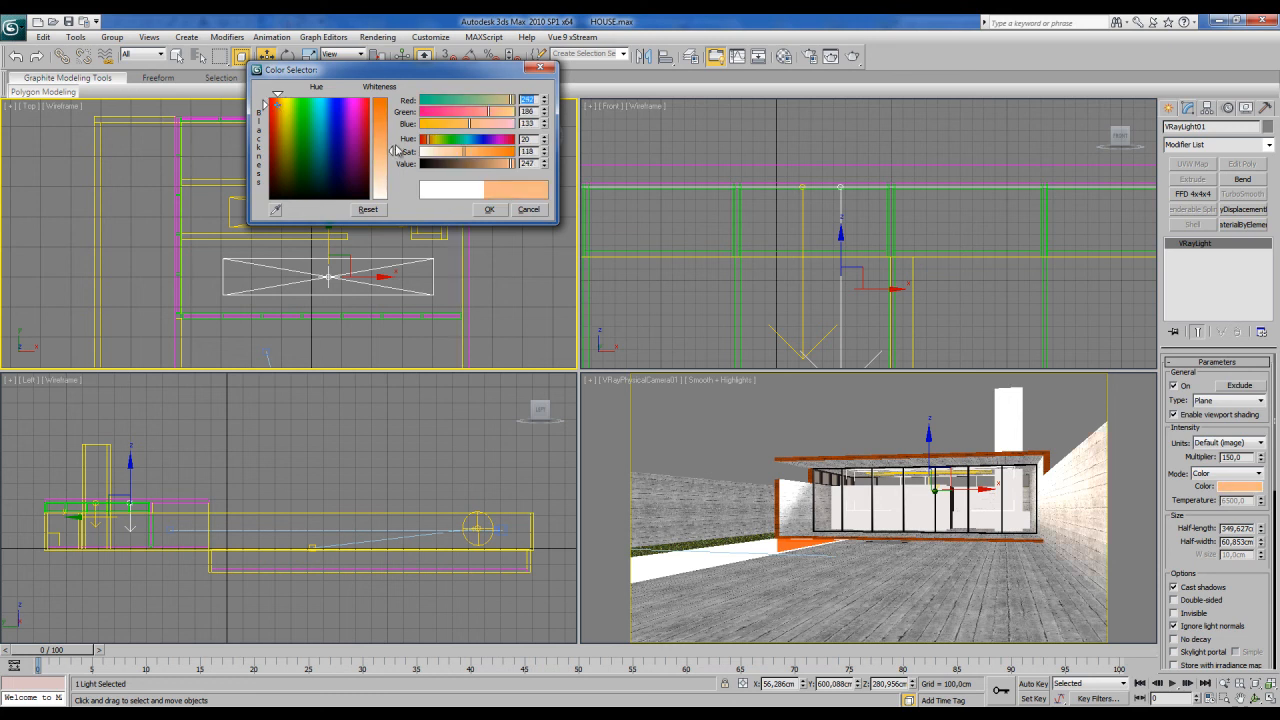
click(457, 124)
click(480, 112)
click(489, 209)
Step: Copy the front plane light's orange colour to the rear plane light and change the rear light's multiplier
right_click(1238, 488)
click(1234, 495)
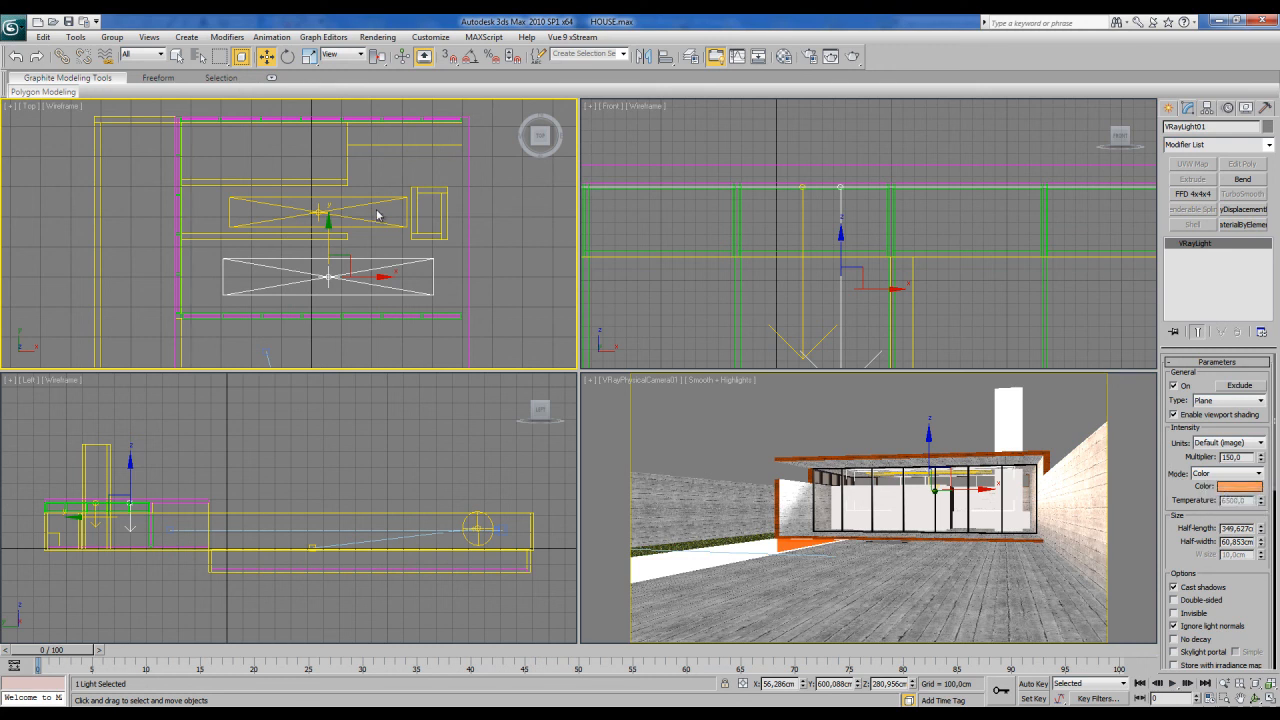
click(362, 206)
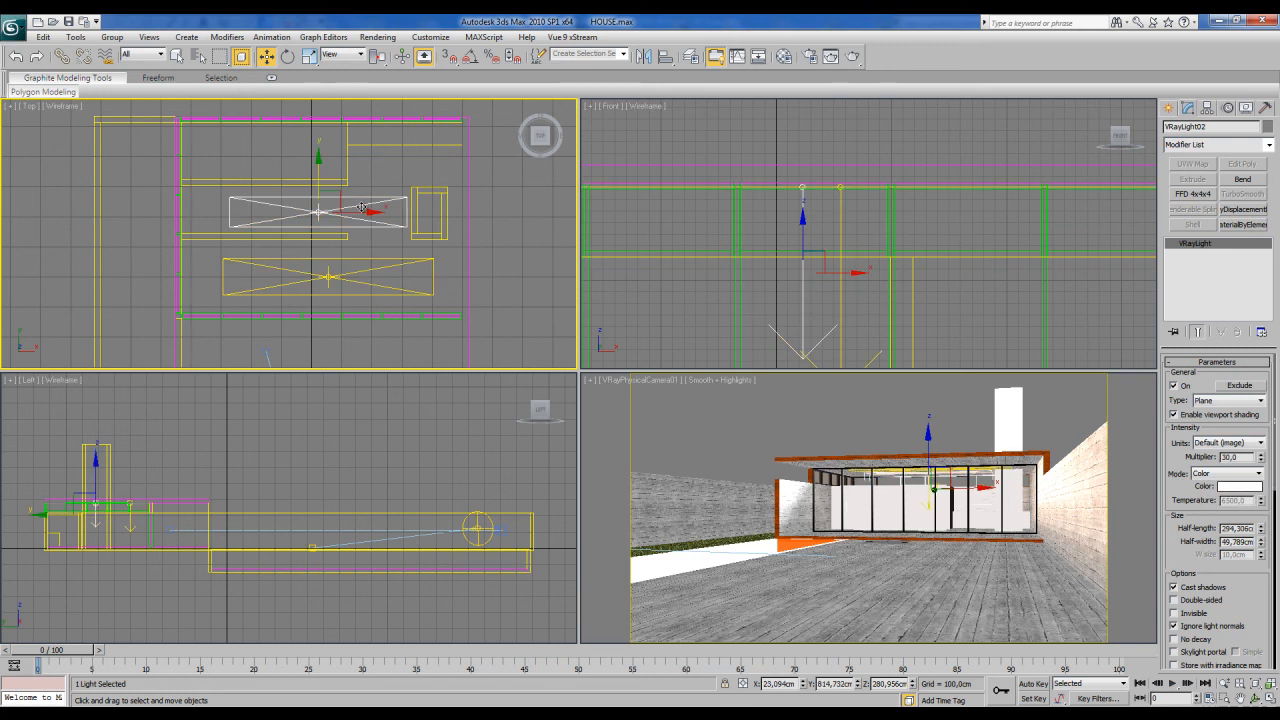
right_click(1230, 493)
click(1238, 511)
double_click(1232, 457)
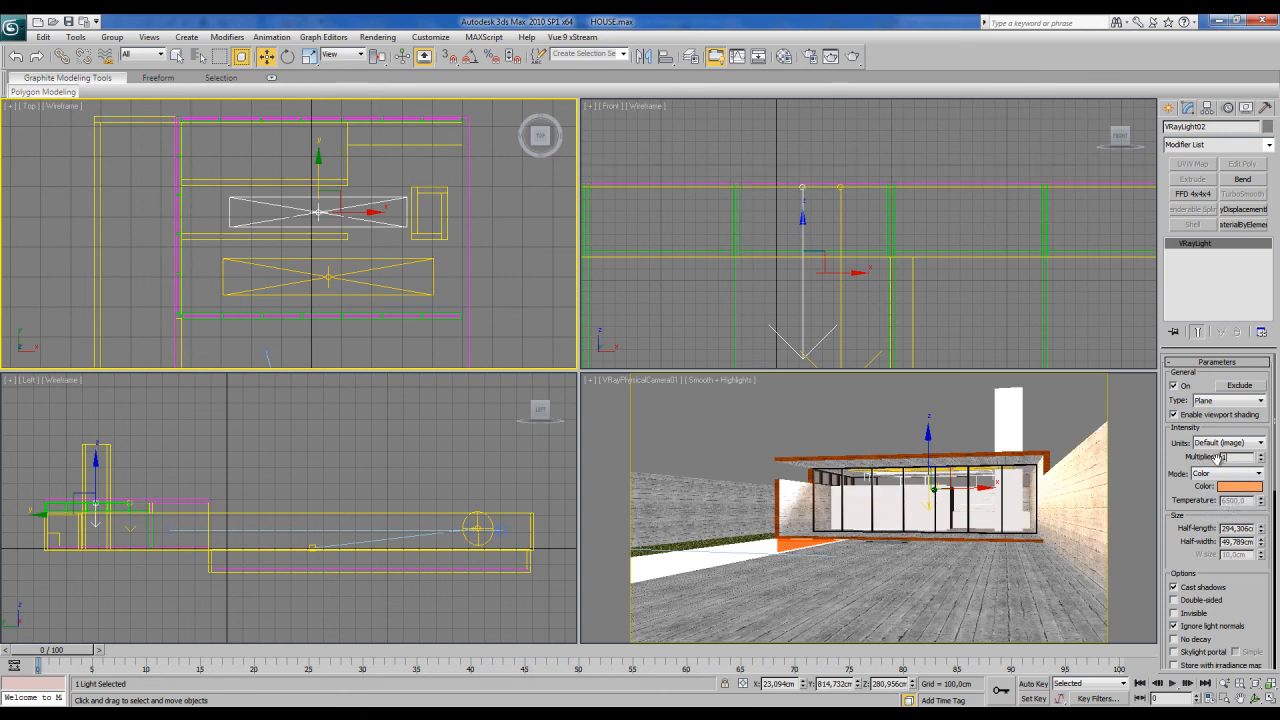
Step: Clear the selection, render the camera view to examine the interior lighting, and close the rendered frame
click(1066, 397)
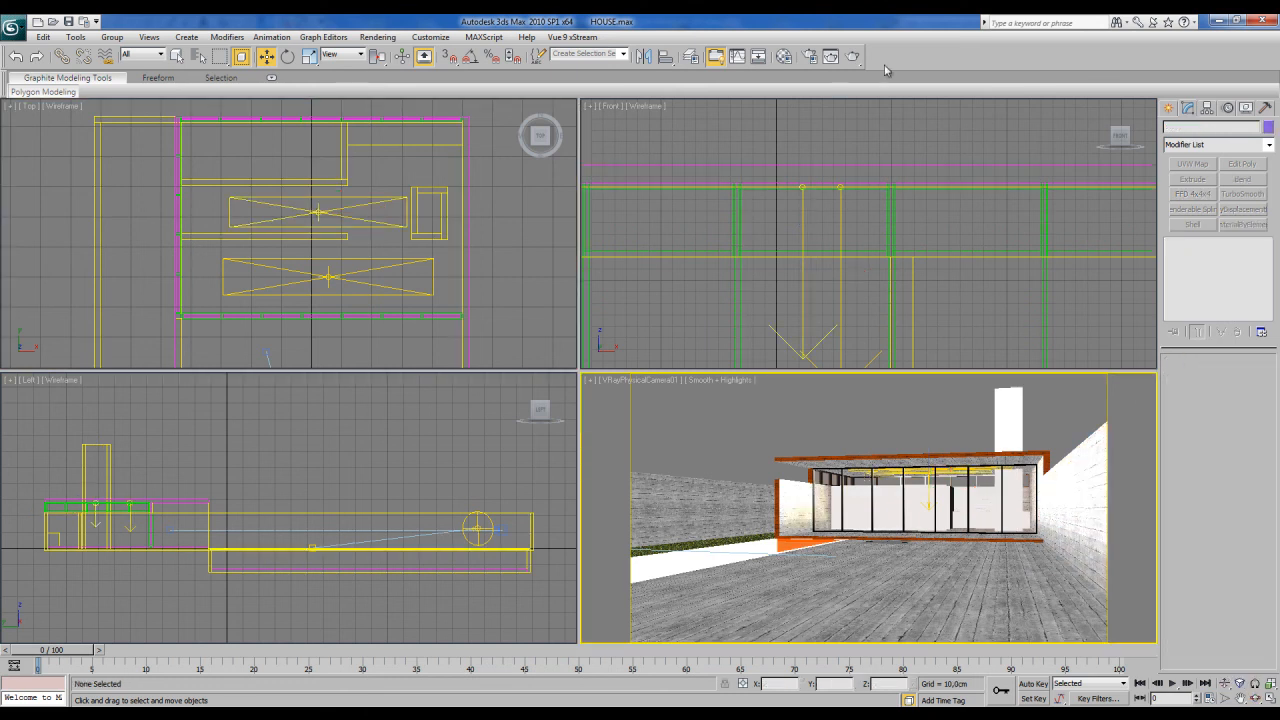
click(831, 56)
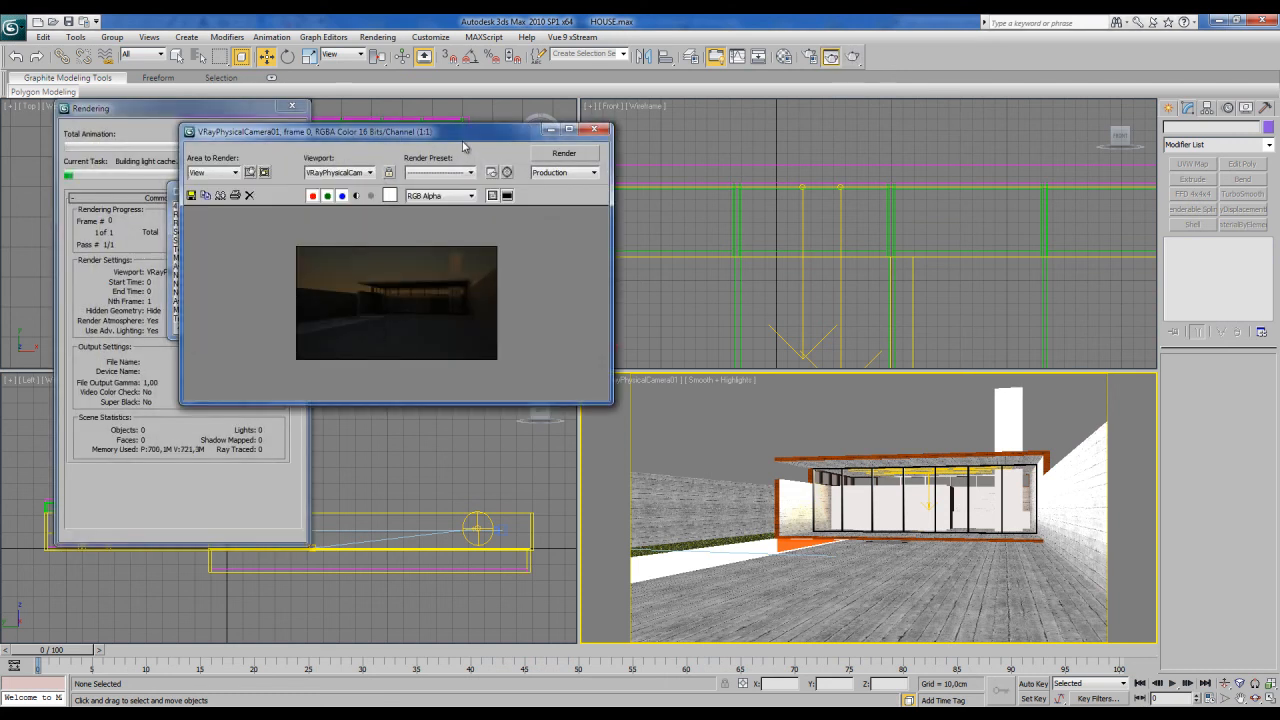
click(1098, 715)
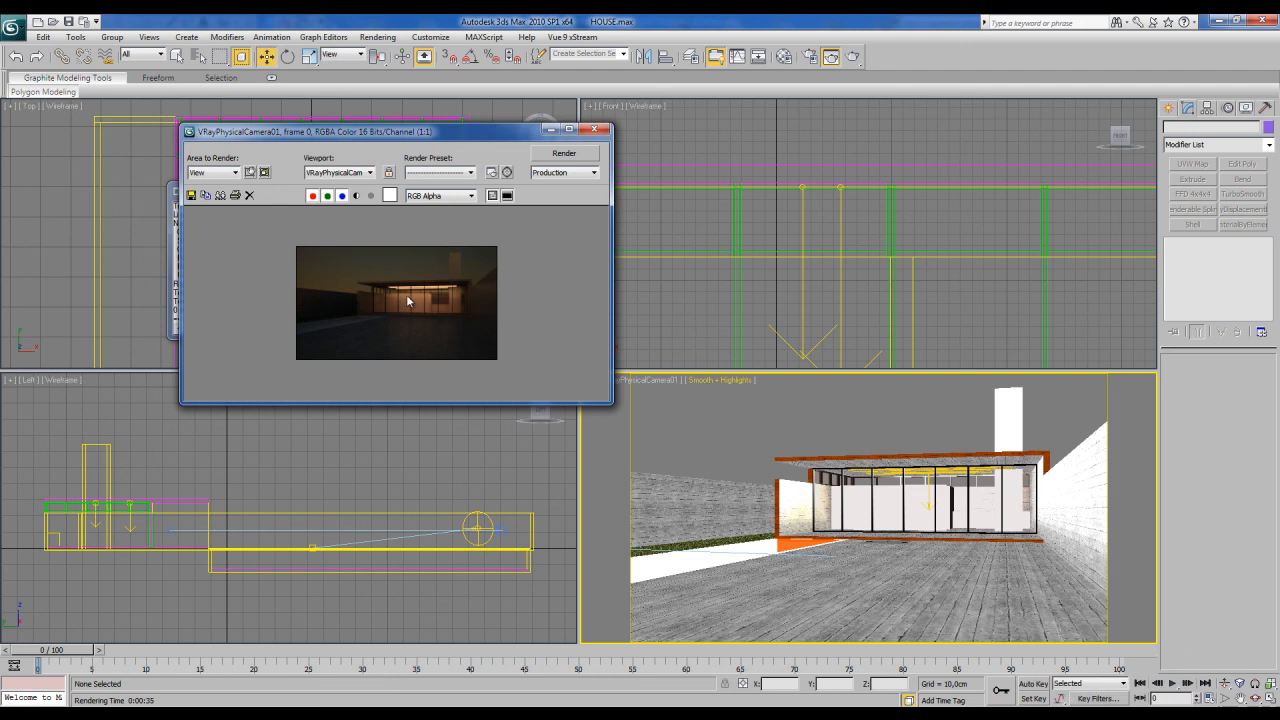
drag(476, 137, 558, 146)
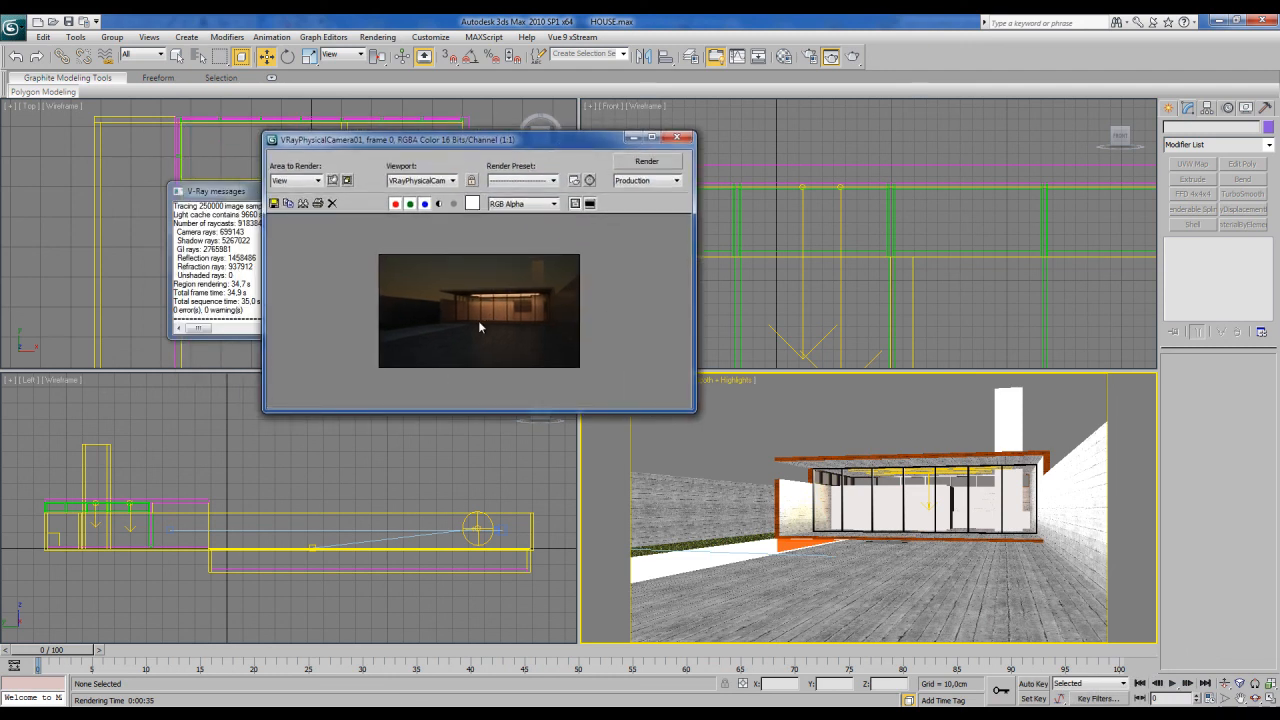
click(677, 137)
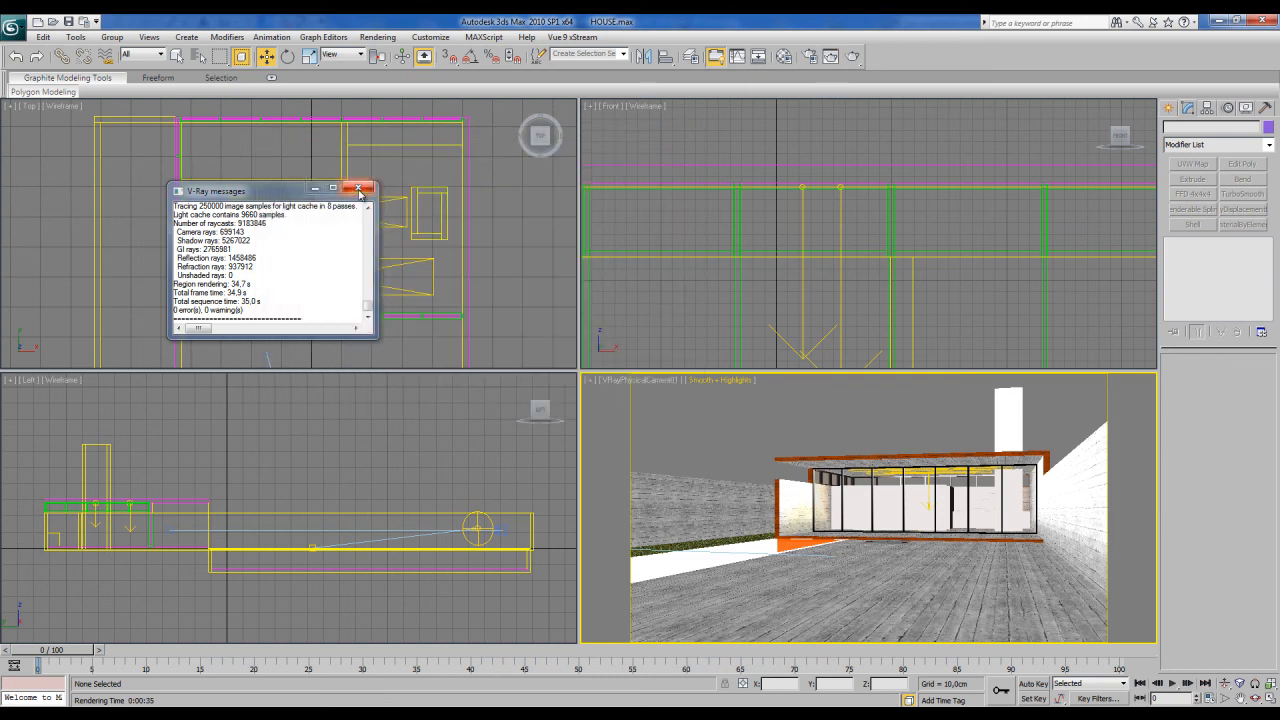
Step: Select the V-Ray physical camera in the top view and set its f-number to 5
scroll(495, 245, up, 10)
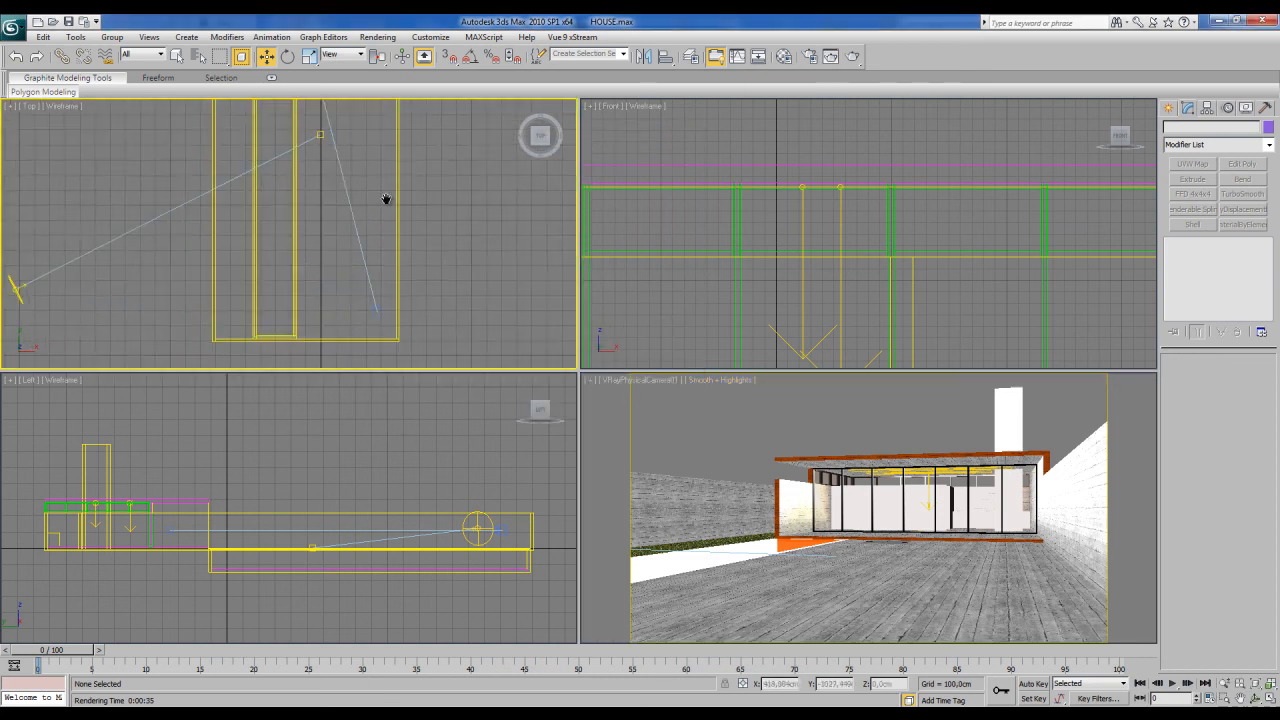
click(380, 284)
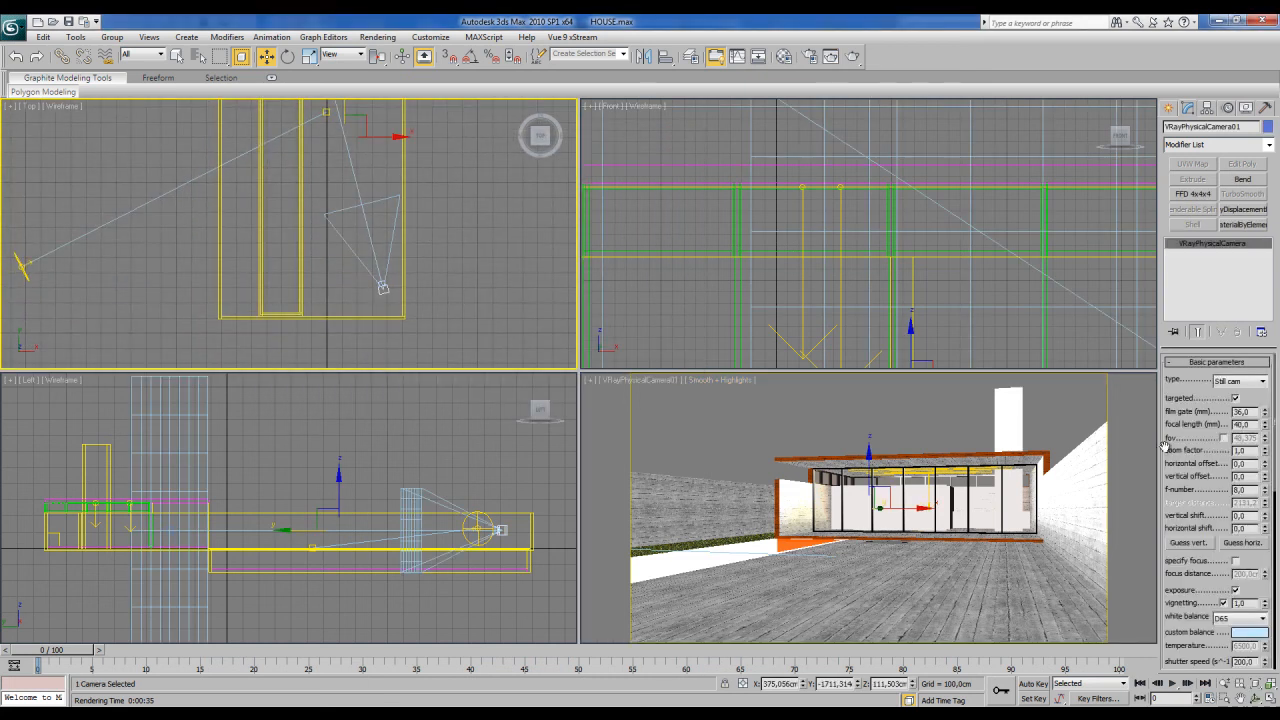
drag(1206, 503, 1208, 479)
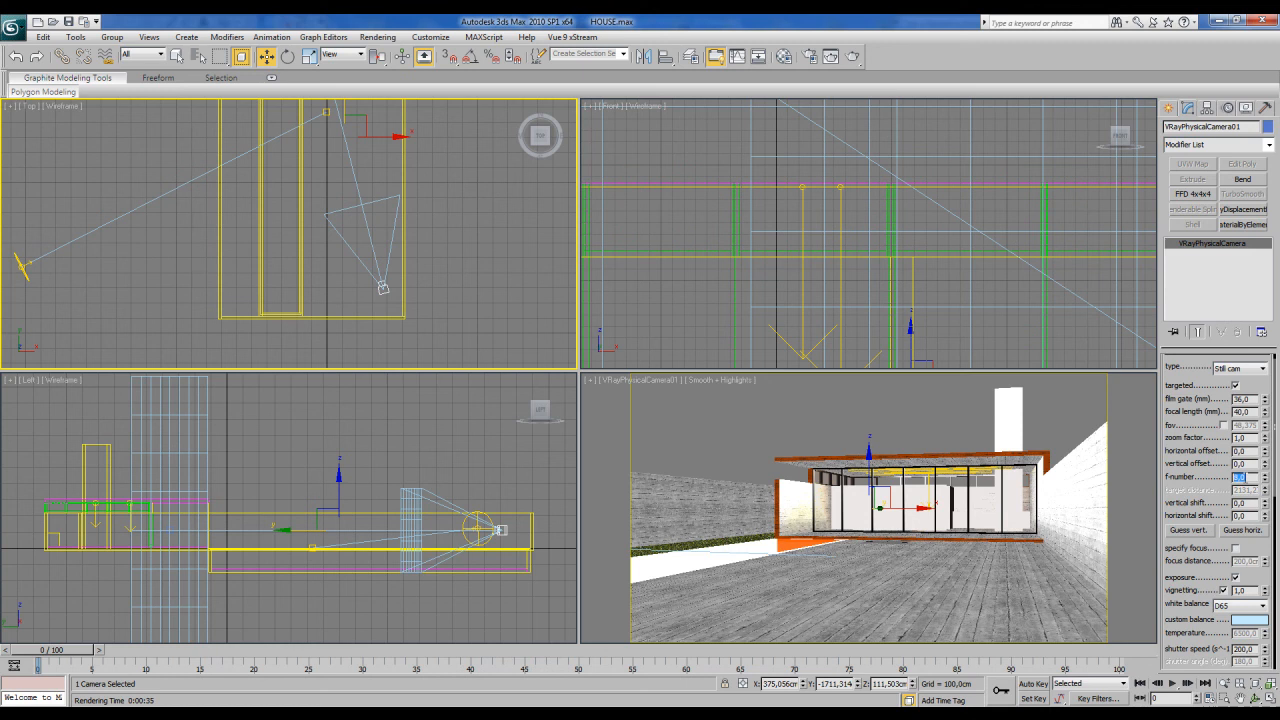
key(Return)
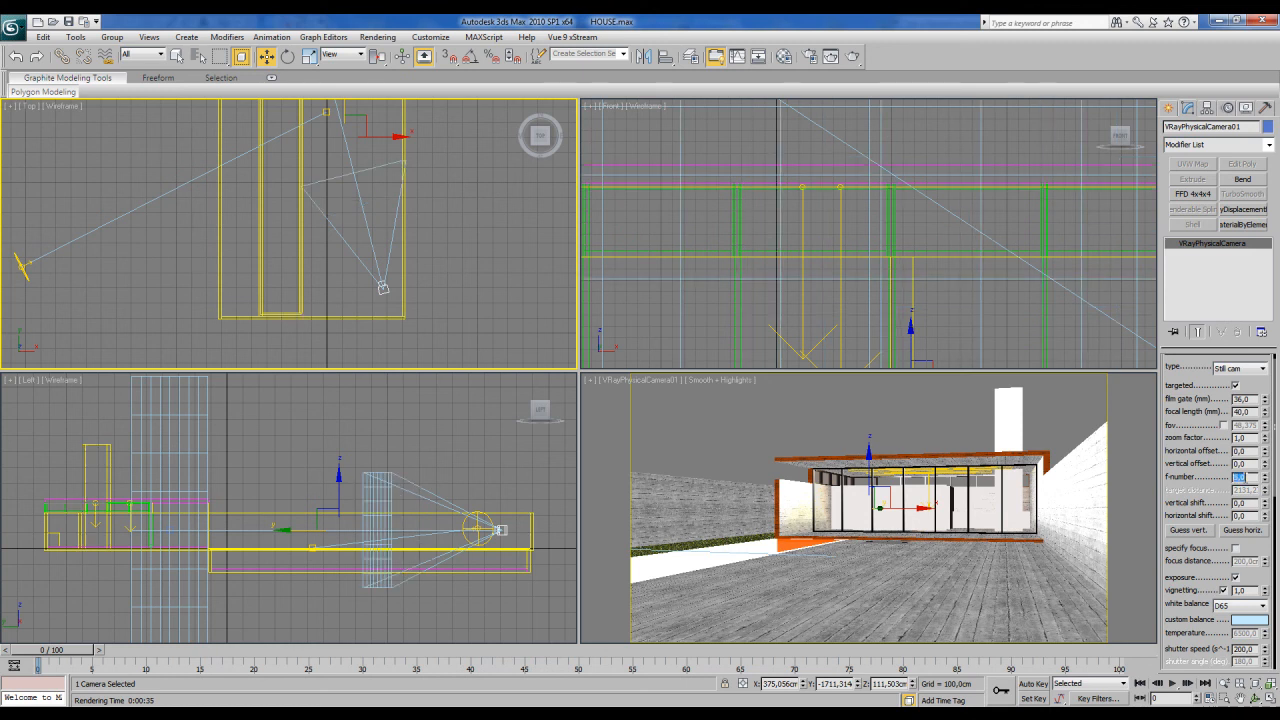
Step: Render the camera view again to examine the new exposure, and close the rendered frame
right_click(931, 378)
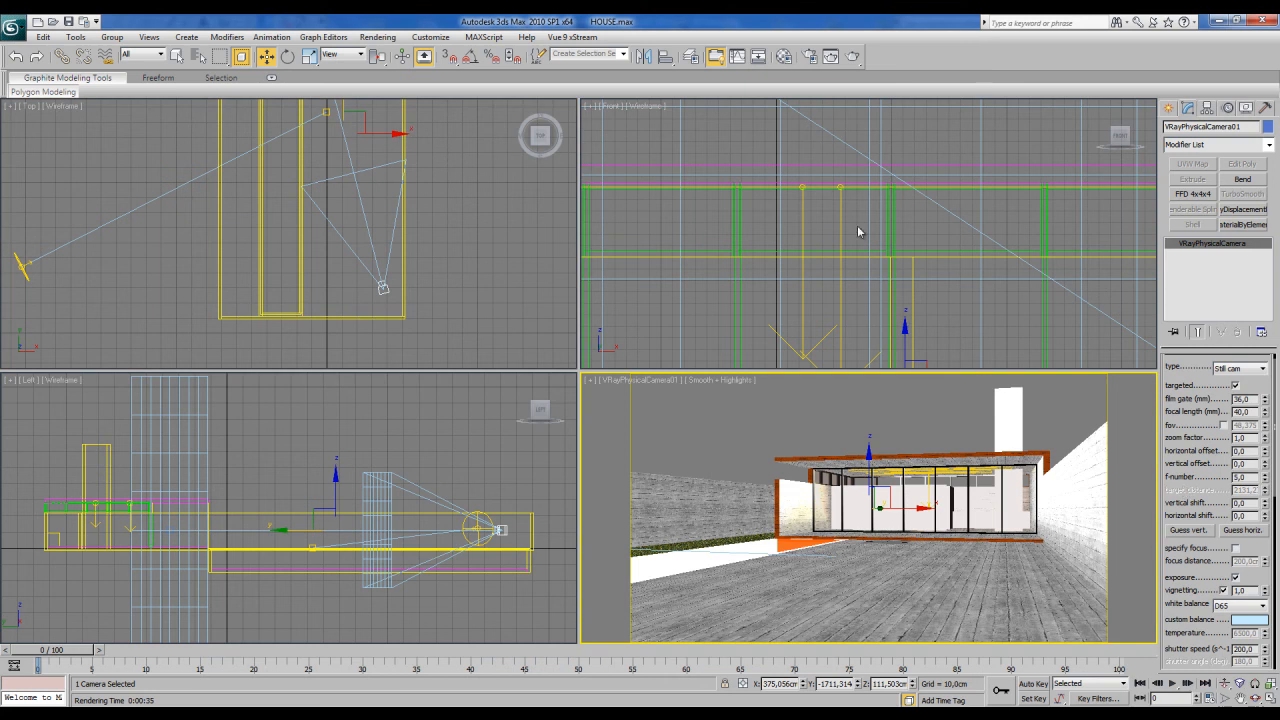
click(853, 56)
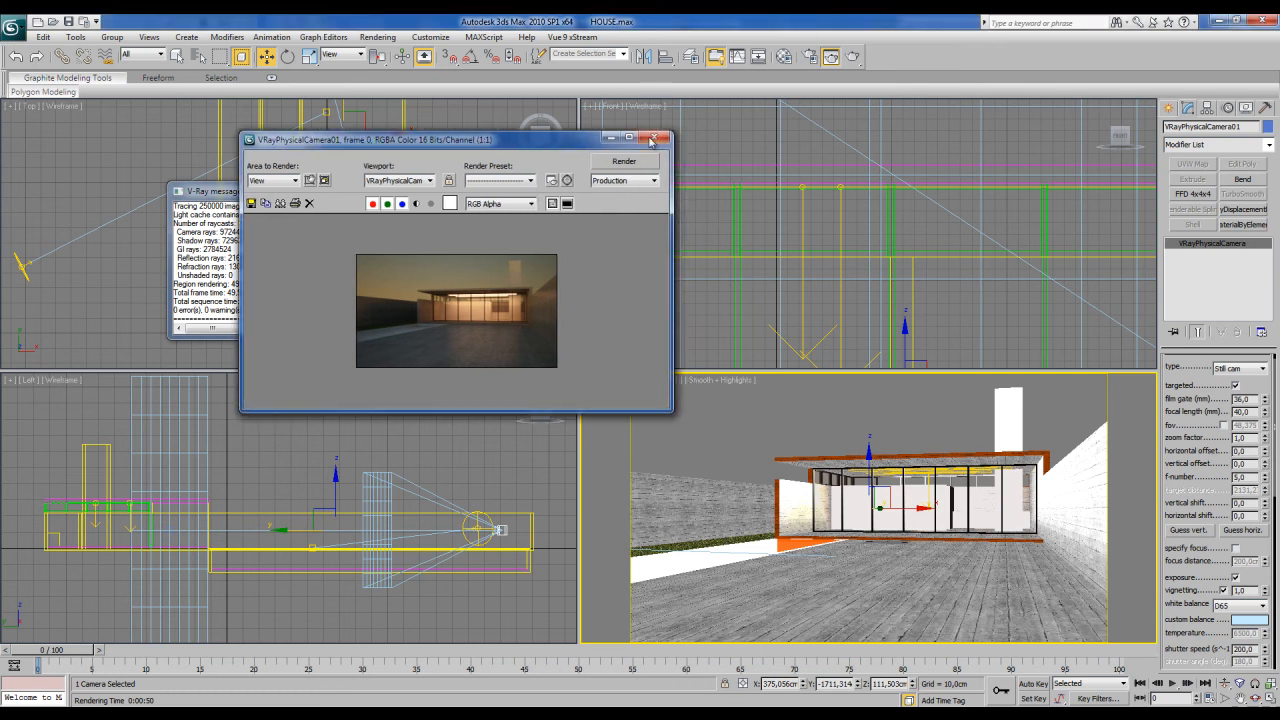
click(677, 137)
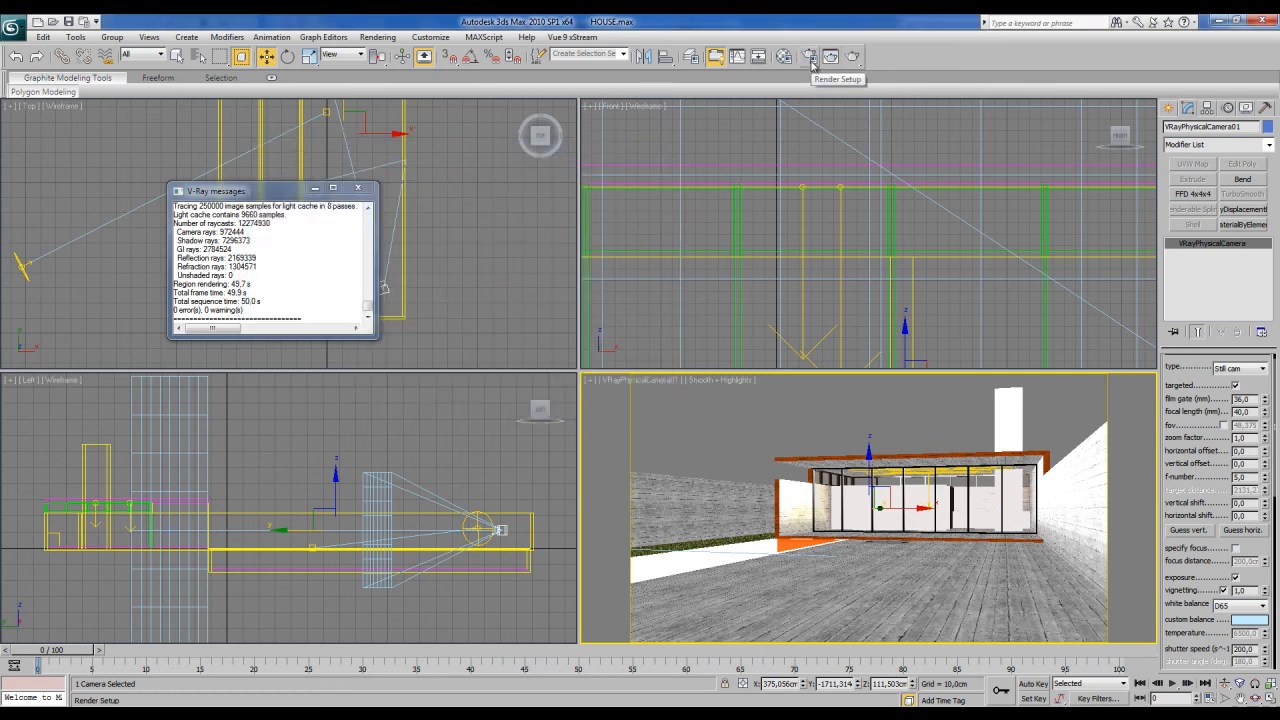
Step: Set the render output width to 1500 with the image aspect locked
click(810, 58)
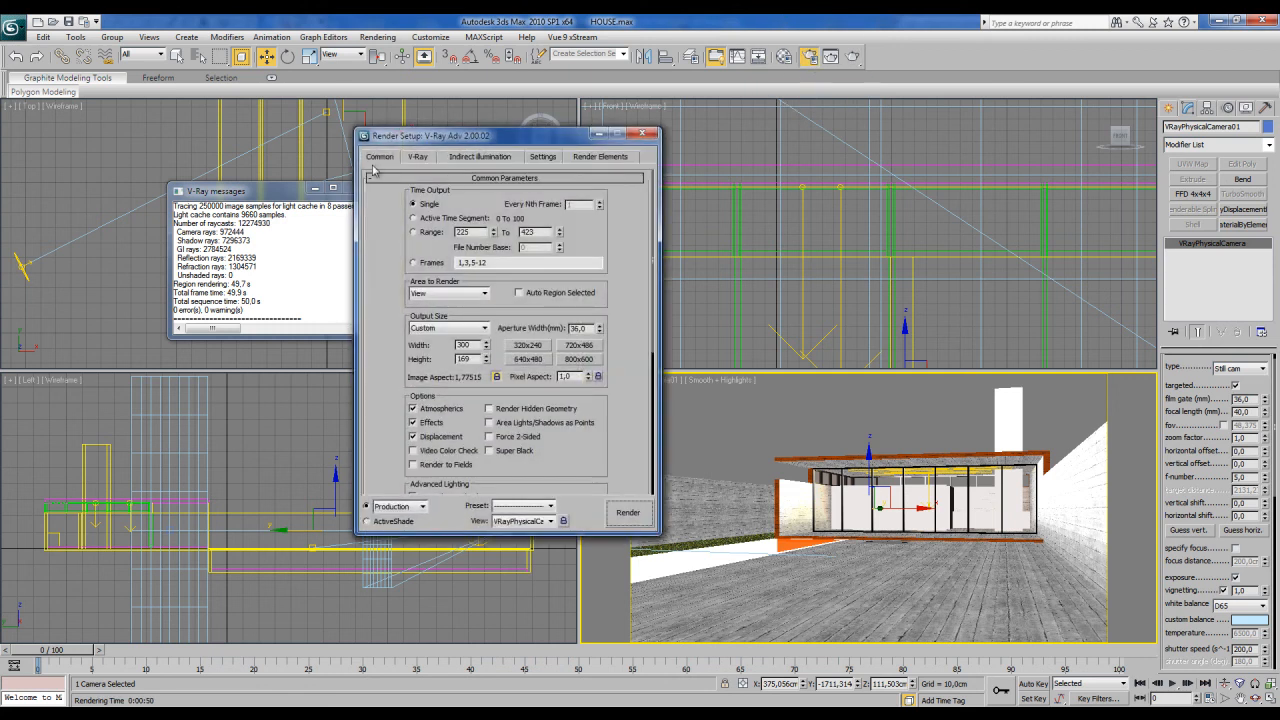
double_click(460, 345)
key(Tab)
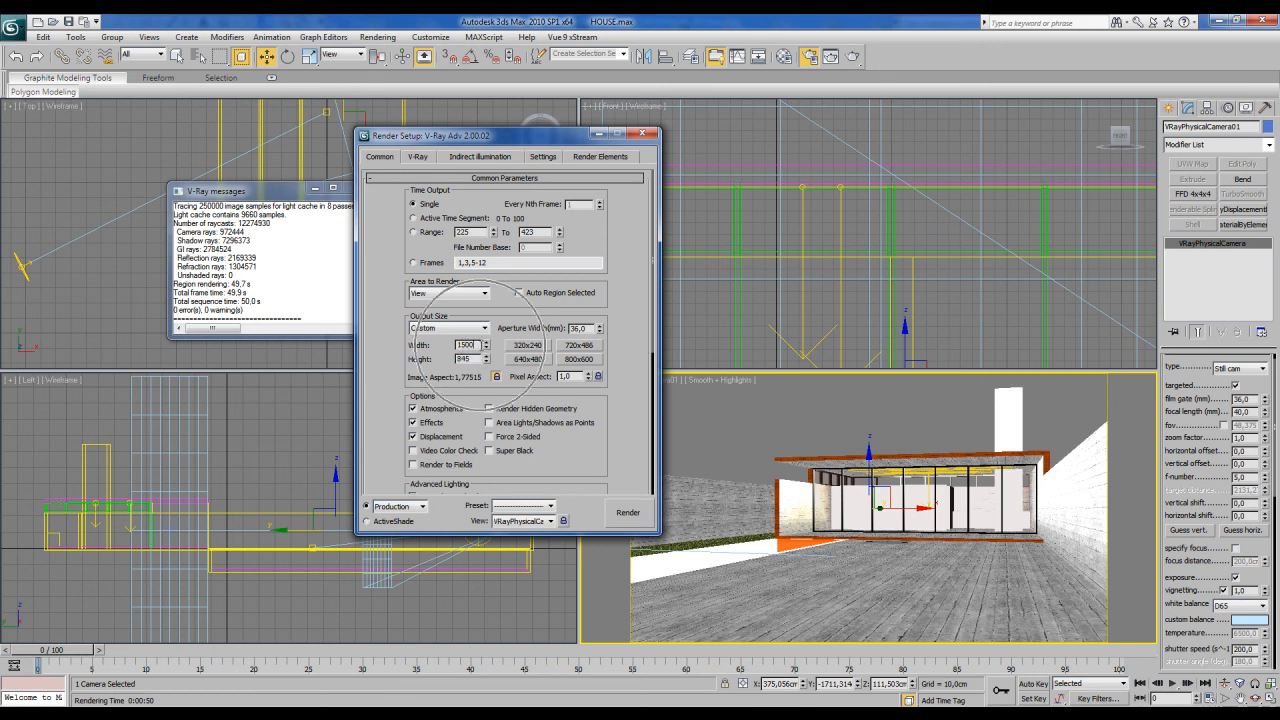
Step: Set the irradiance map preset to Medium and its interpolation samples to 50, and collapse those settings
click(467, 157)
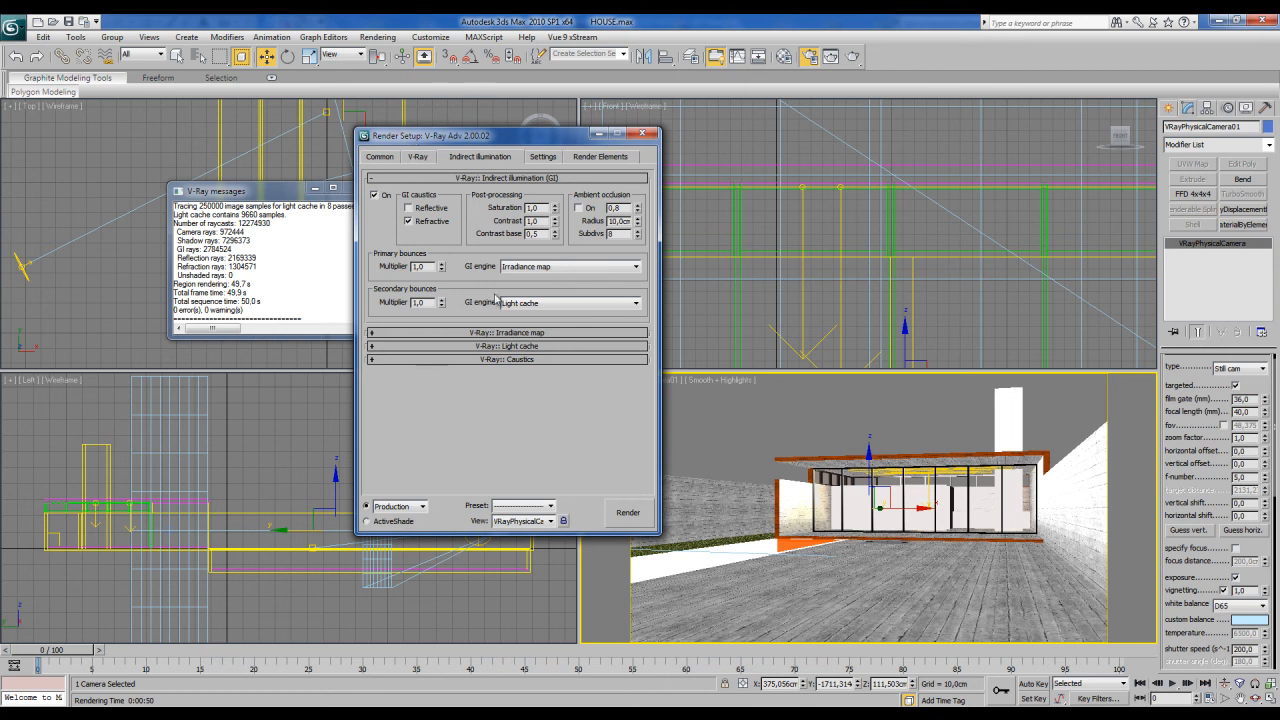
click(506, 334)
click(530, 203)
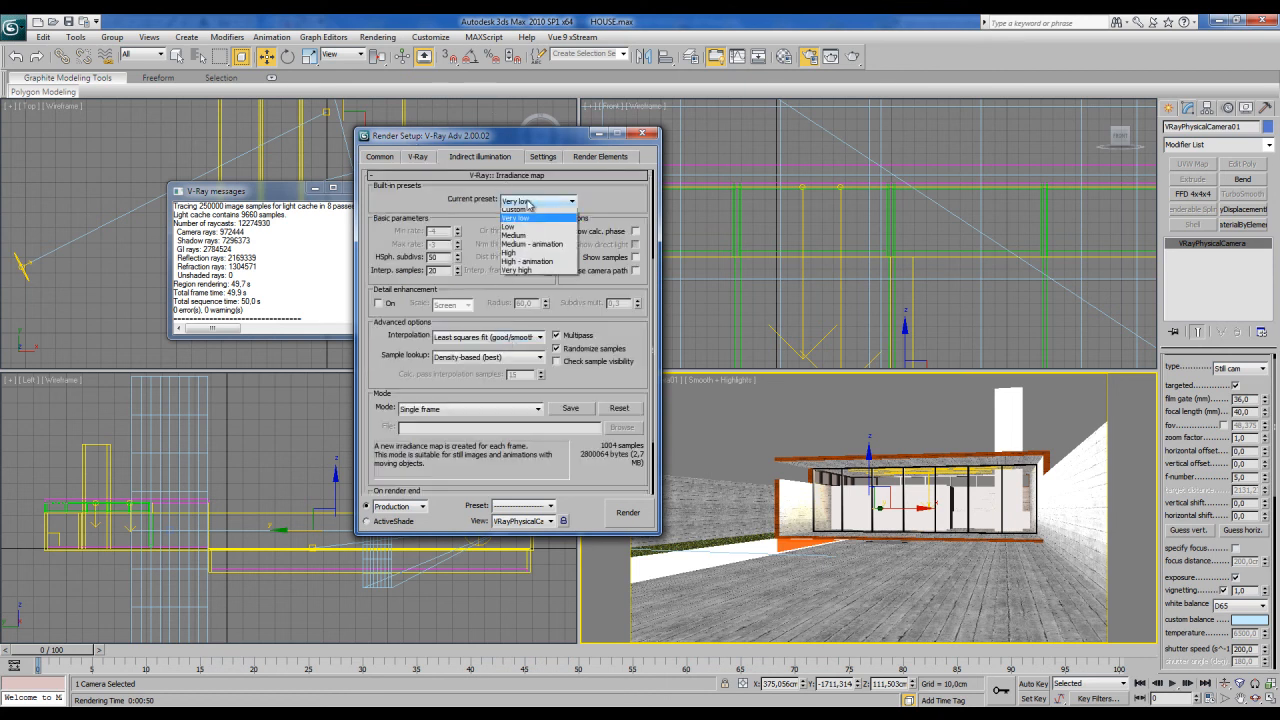
click(520, 240)
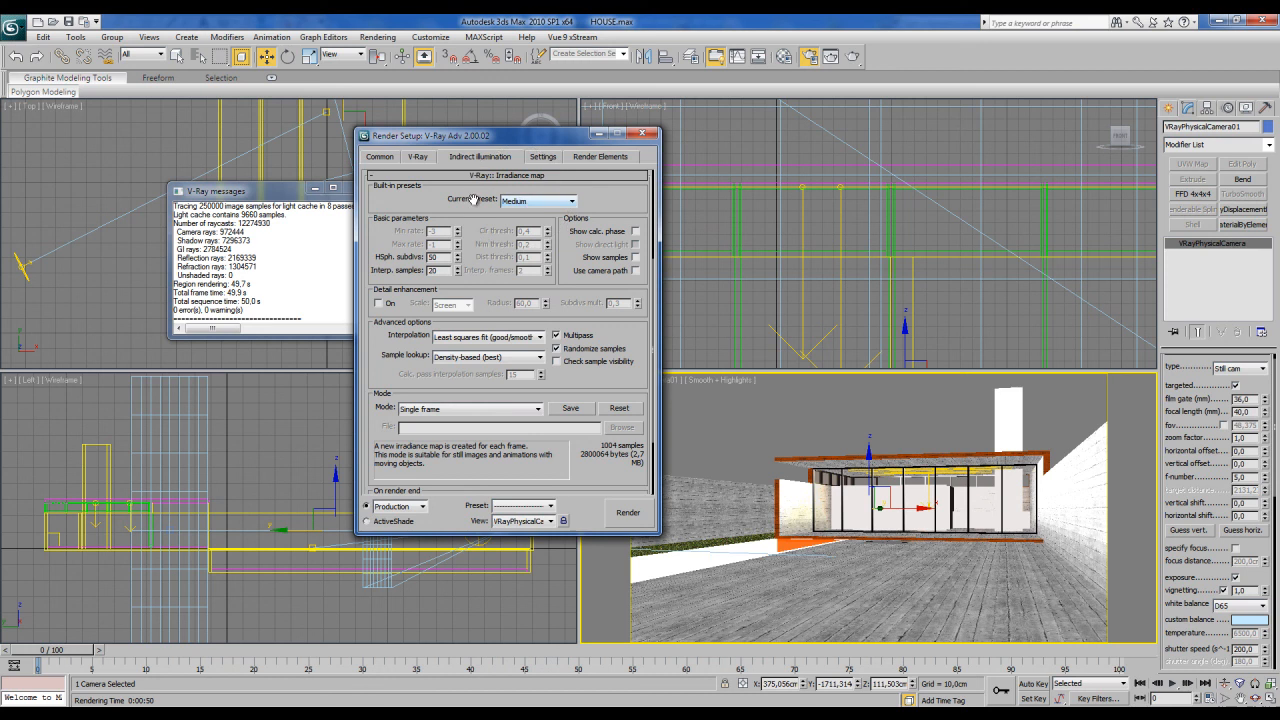
double_click(432, 257)
double_click(440, 270)
text(50)
click(497, 177)
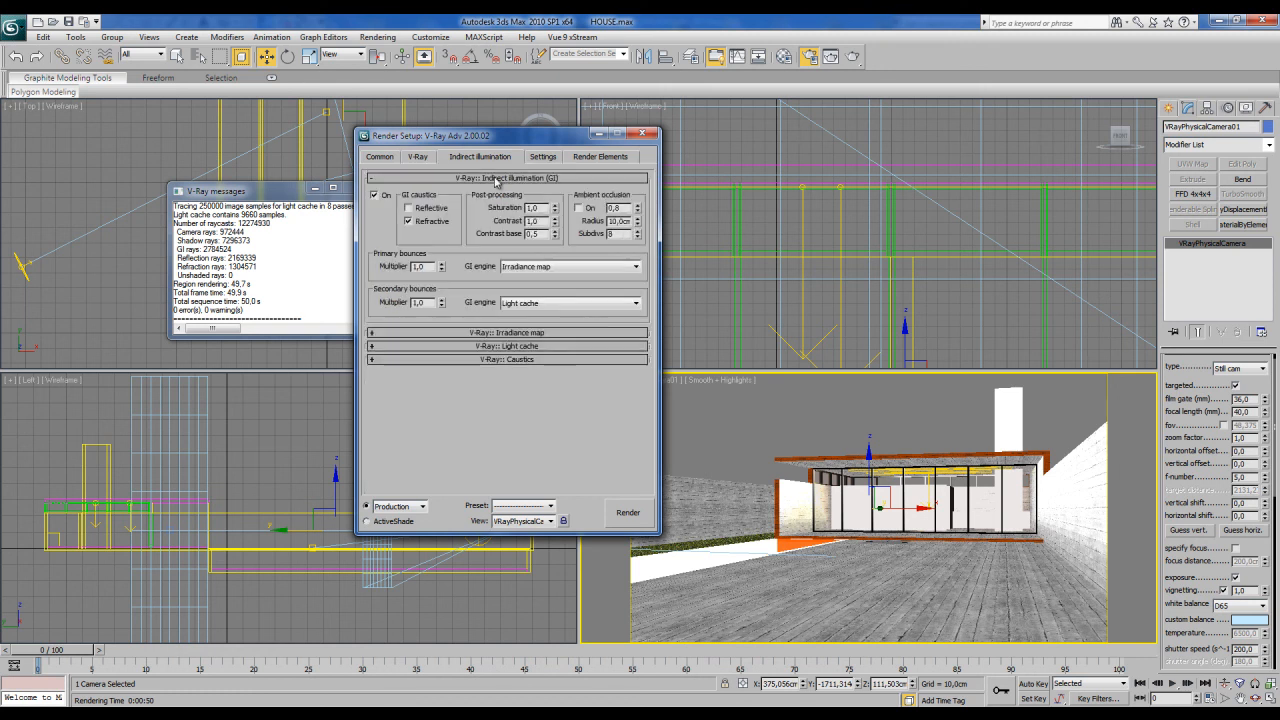
Step: Set the light cache subdivisions to 1200 and render the final camera view
click(507, 346)
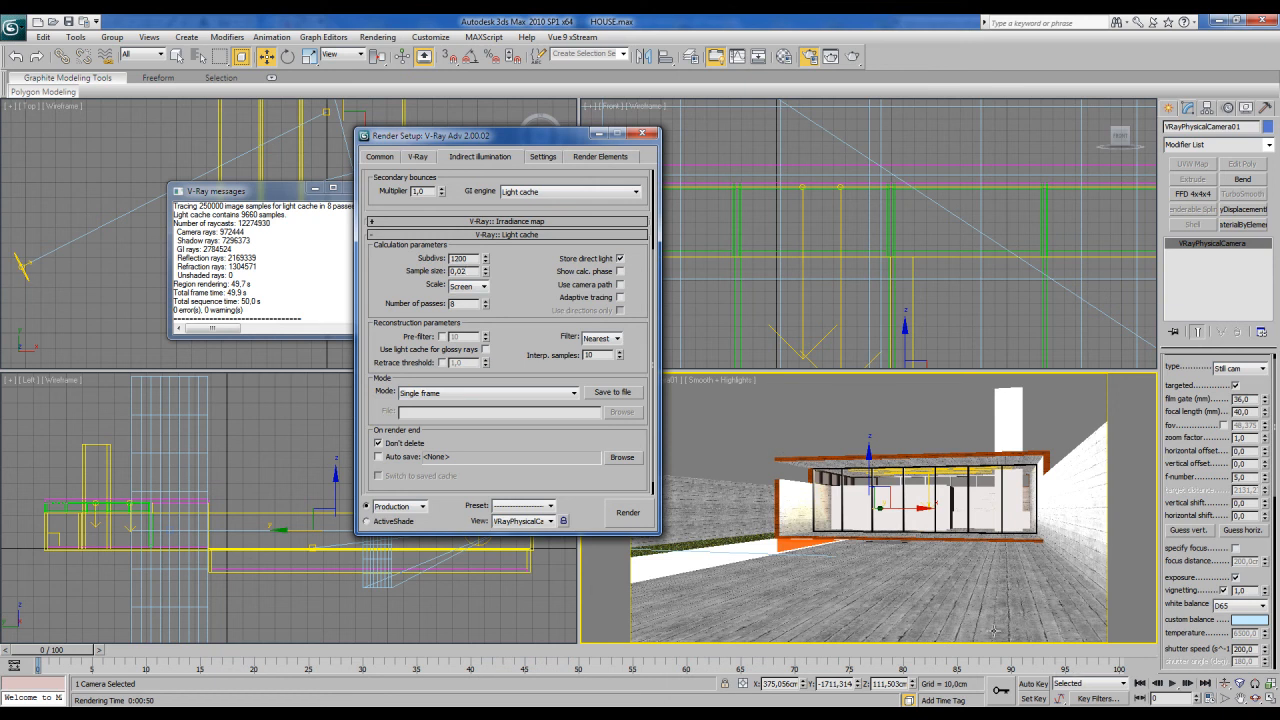
click(628, 512)
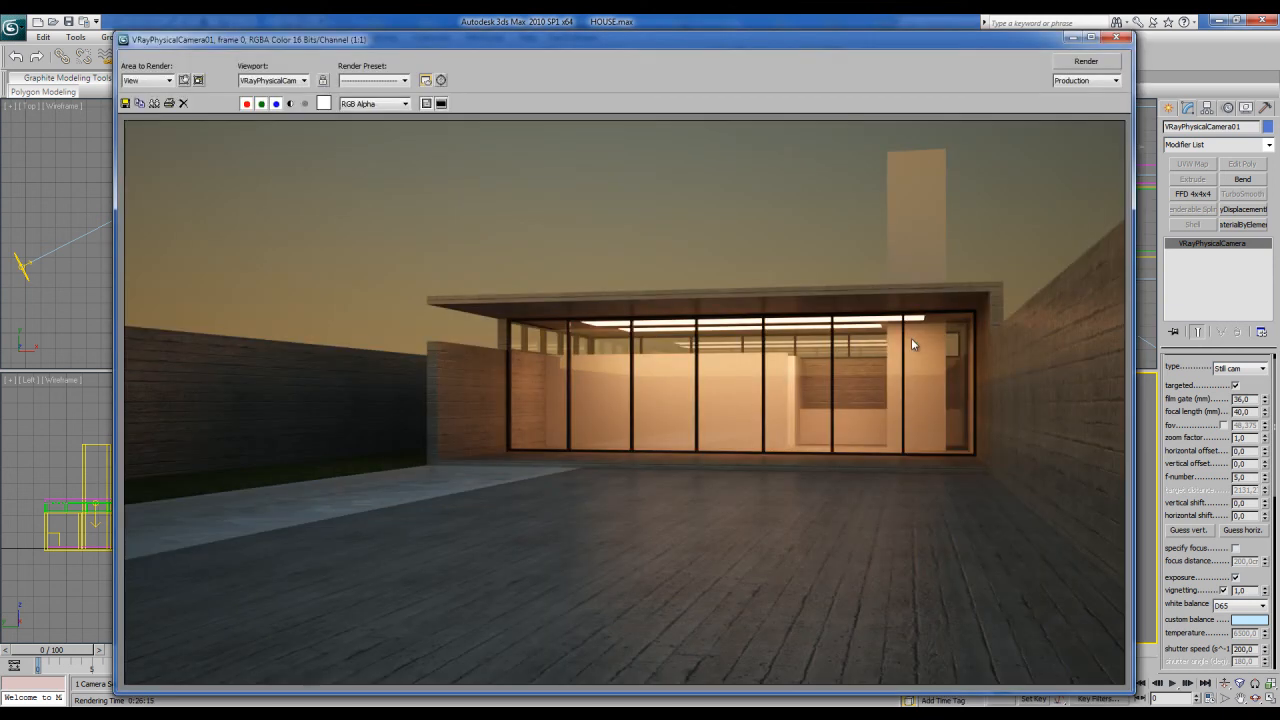
drag(738, 51, 716, 42)
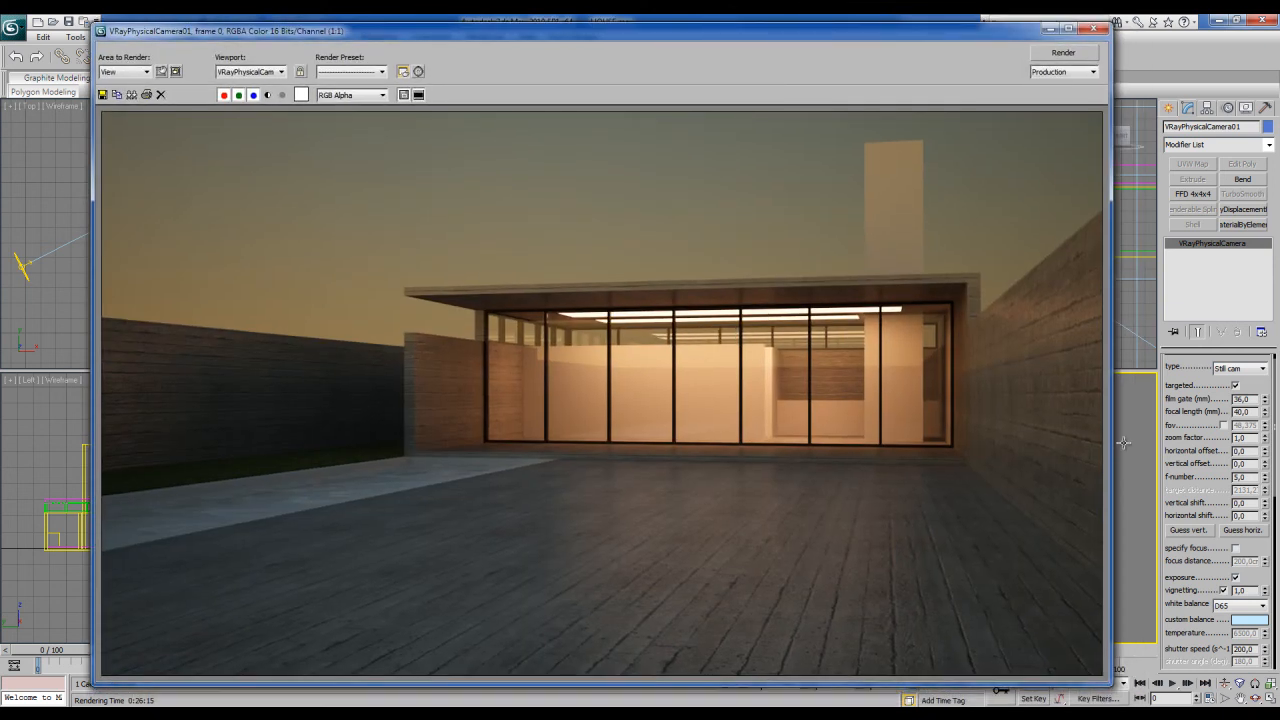